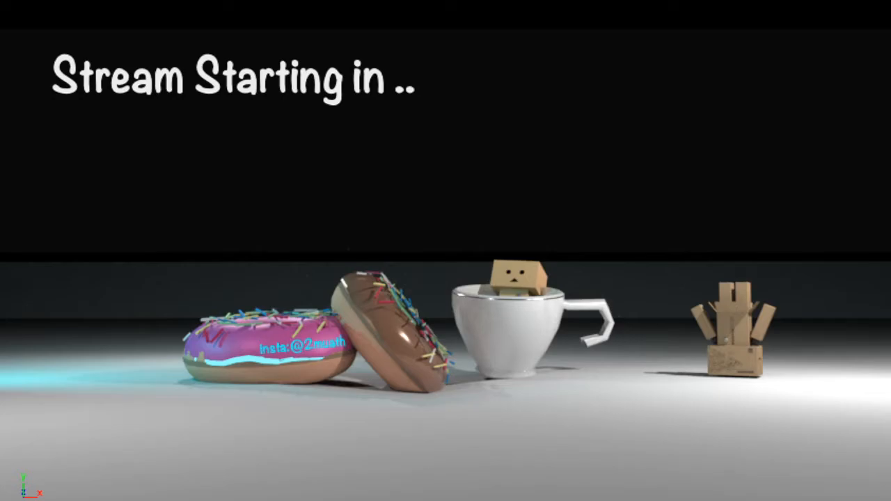
# - Switch from the streaming software to ZBrush with the creature head sculpt
pyautogui.click(479, 382)
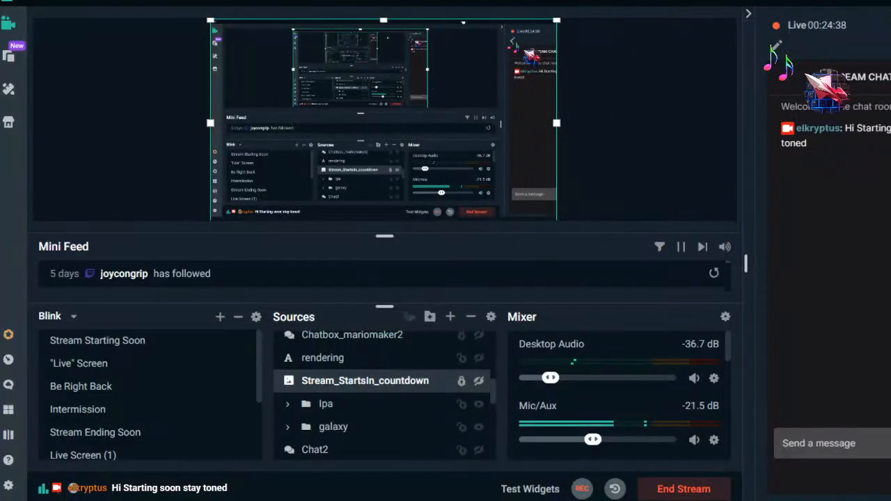
pyautogui.hotkey('alt', 'Tab')
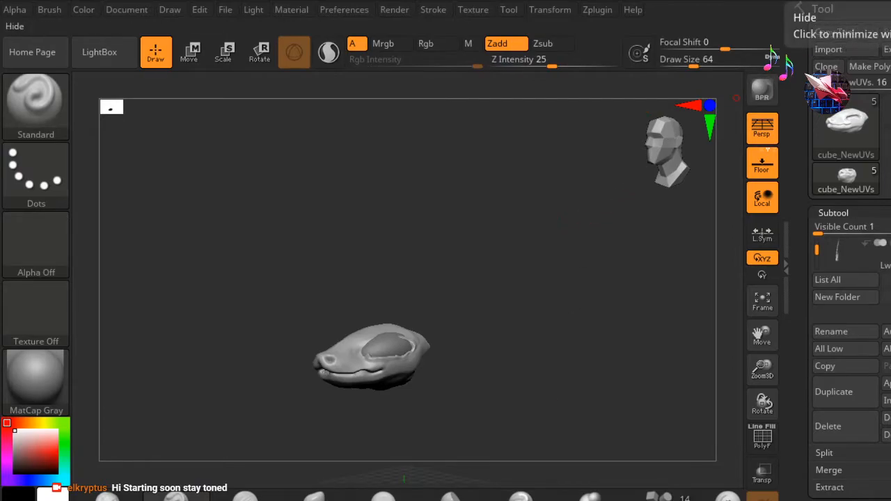
pyautogui.click(878, 6)
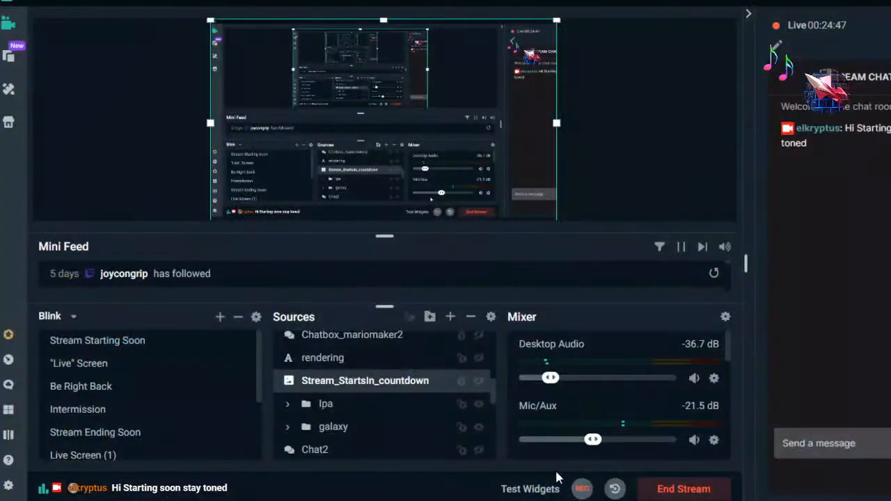
pyautogui.click(541, 457)
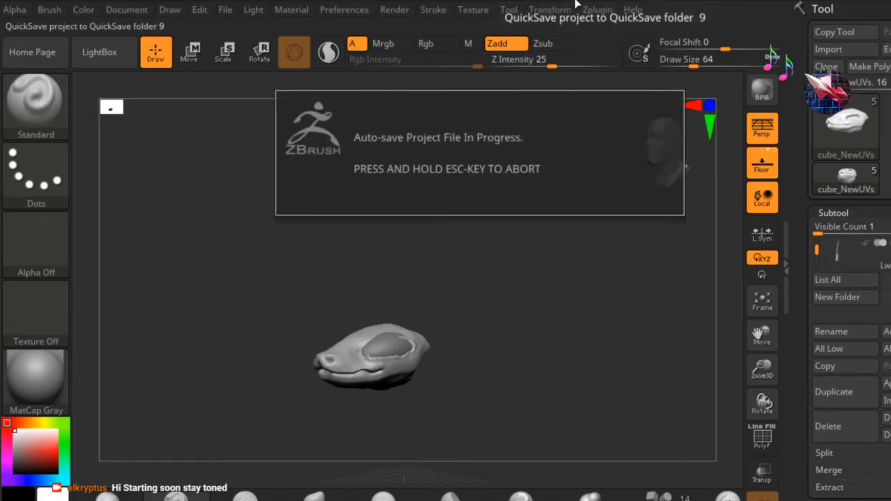
# - Set the draw size to 921 and choose the Move brush for sculpting the head
pyautogui.moveTo(304, 251)
pyautogui.mouseDown()
pyautogui.moveTo(313, 268)
pyautogui.moveTo(329, 269)
pyautogui.moveTo(318, 265)
pyautogui.mouseUp()
pyautogui.press('ctrl')
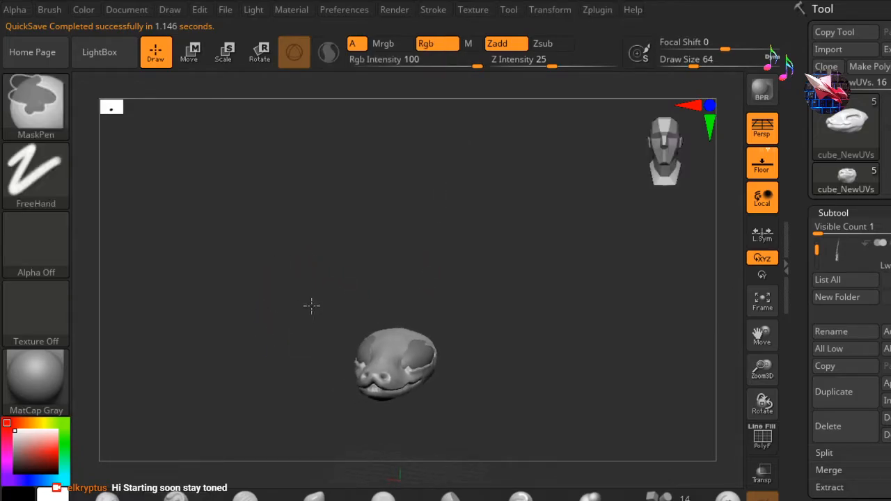
pyautogui.keyDown('ctrl'); pyautogui.moveTo(311, 306); pyautogui.dragTo(387, 288, button='right'); pyautogui.keyUp('ctrl')
pyautogui.moveTo(532, 324)
pyautogui.mouseDown()
pyautogui.moveTo(539, 338)
pyautogui.moveTo(493, 331)
pyautogui.moveTo(421, 269)
pyautogui.moveTo(416, 274)
pyautogui.moveTo(463, 278)
pyautogui.moveTo(494, 256)
pyautogui.moveTo(511, 178)
pyautogui.moveTo(591, 234)
pyautogui.moveTo(598, 399)
pyautogui.moveTo(550, 396)
pyautogui.moveTo(474, 302)
pyautogui.mouseUp()
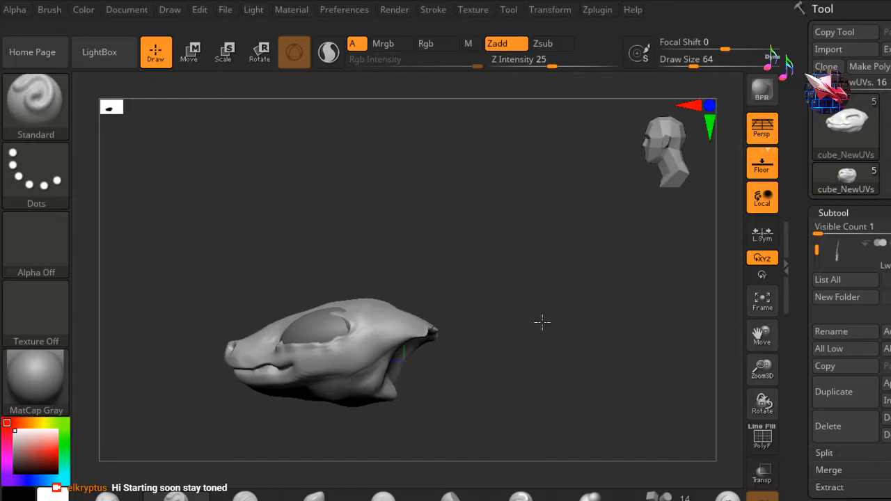
pyautogui.moveTo(542, 322); pyautogui.dragTo(530, 291)
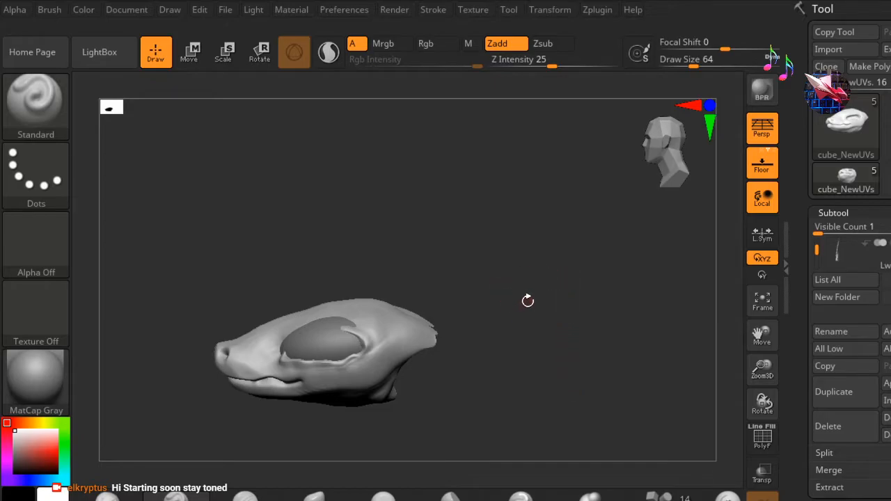
pyautogui.press('space')
pyautogui.moveTo(532, 281)
pyautogui.mouseDown()
pyautogui.moveTo(619, 280)
pyautogui.moveTo(578, 294)
pyautogui.moveTo(672, 188)
pyautogui.moveTo(552, 244)
pyautogui.mouseUp()
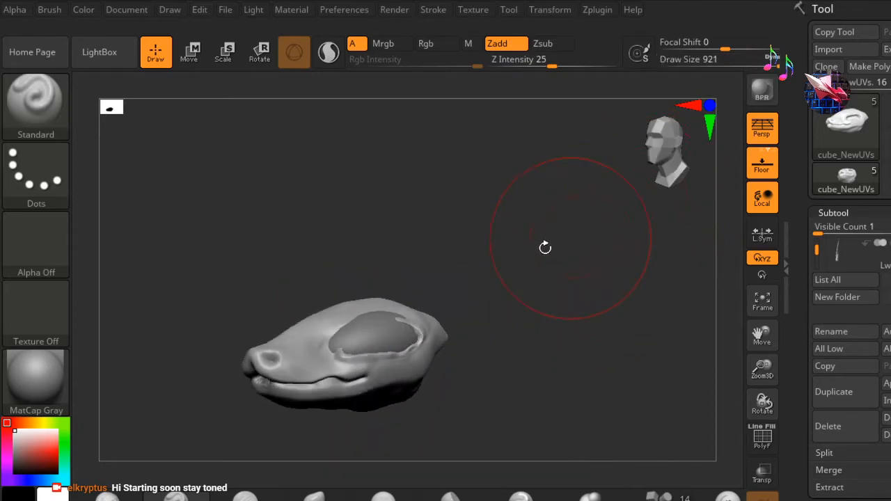
pyautogui.click(314, 496)
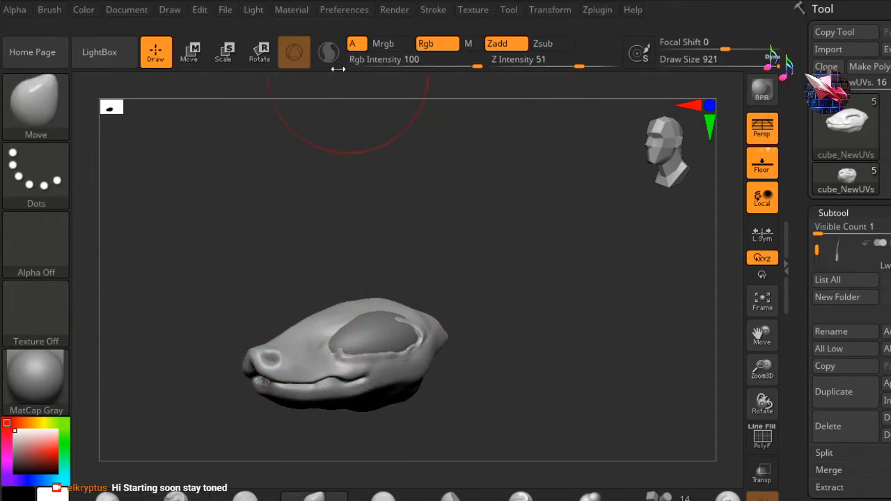
# - Enlarge the head subtool through its geometry size settings to an XYZ size of 6.92329
pyautogui.moveTo(889, 407); pyautogui.dragTo(890, 91)
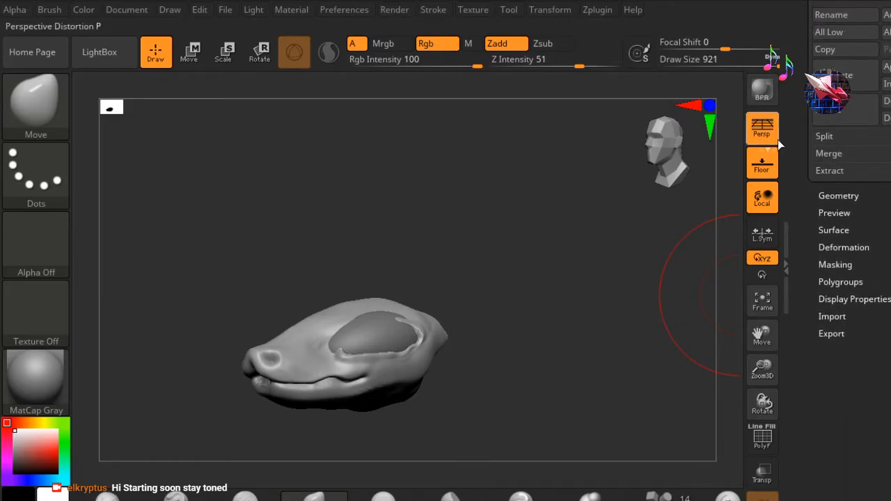
pyautogui.click(830, 170)
pyautogui.click(840, 171)
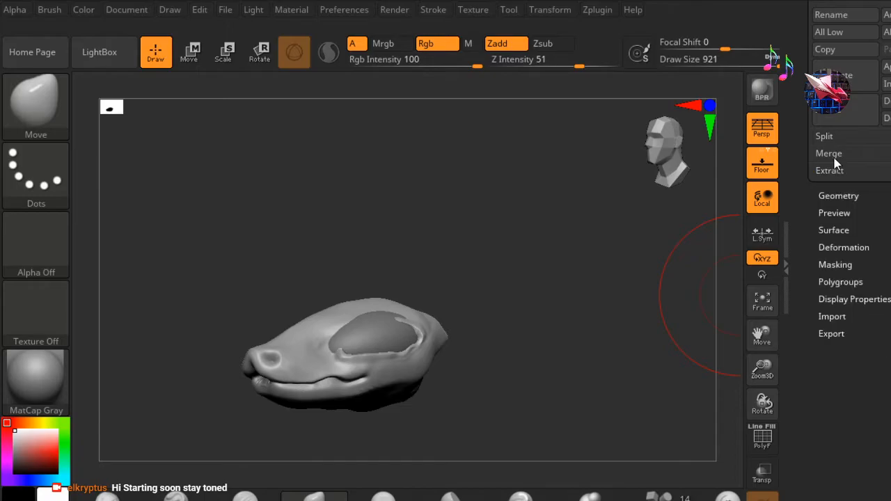
pyautogui.click(843, 198)
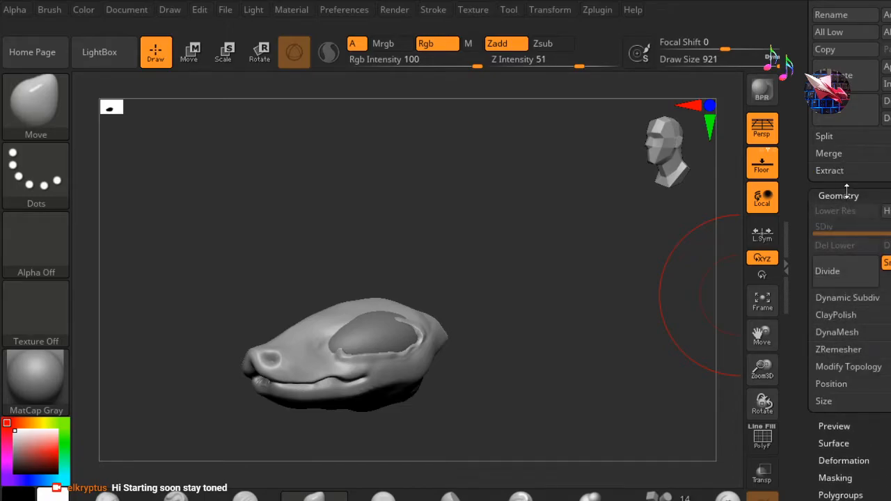
pyautogui.scroll(-1, 825, 412)
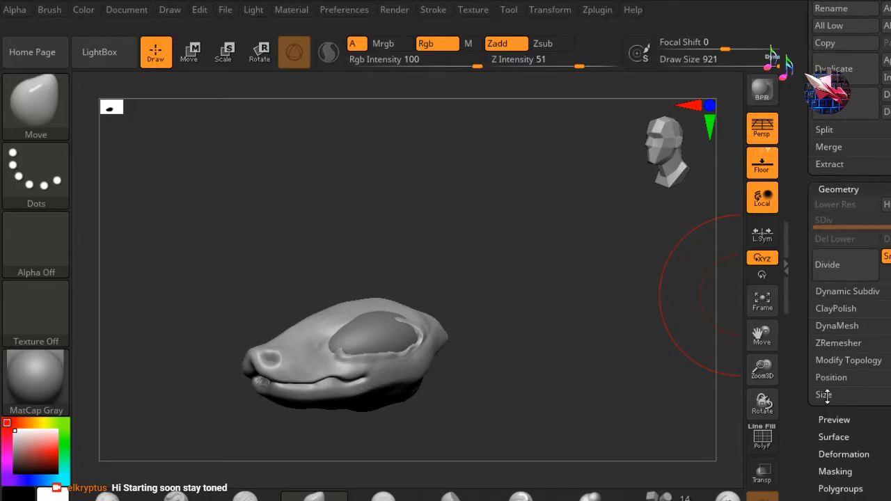
pyautogui.click(826, 394)
pyautogui.moveTo(840, 405)
pyautogui.mouseDown()
pyautogui.moveTo(890, 417)
pyautogui.moveTo(853, 412)
pyautogui.mouseUp()
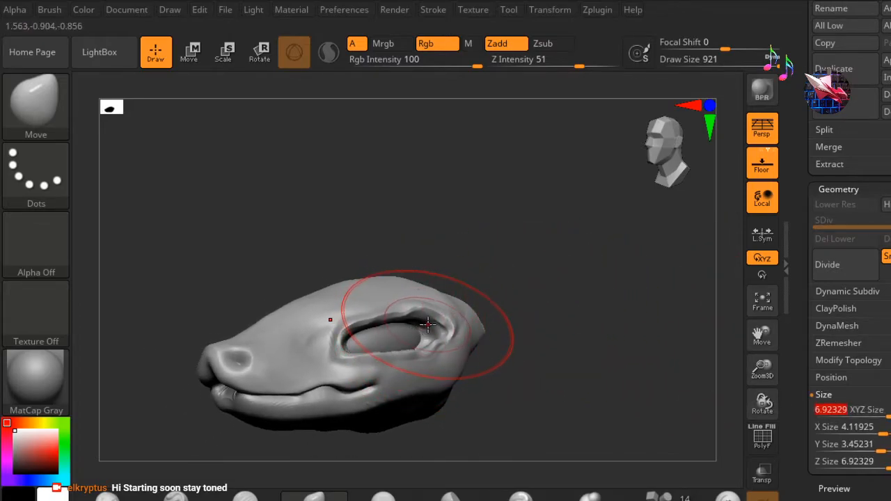
pyautogui.moveTo(437, 312); pyautogui.dragTo(420, 323, button='right')
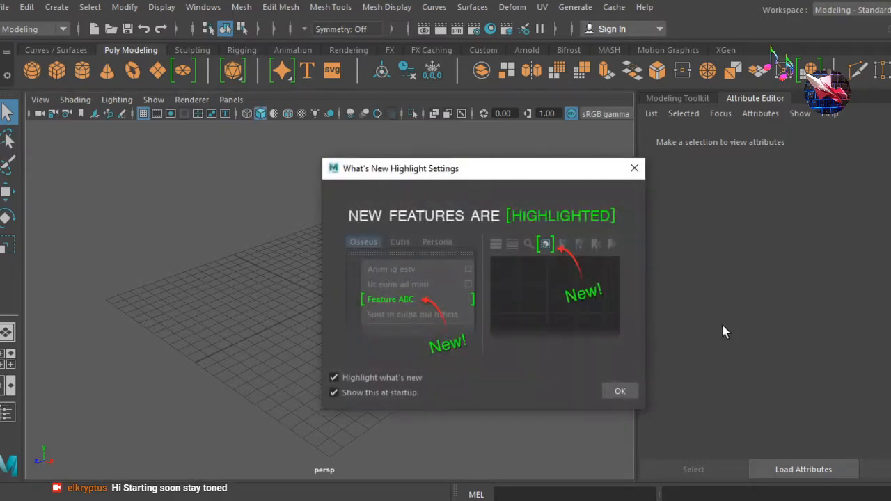
# - Close Maya's What's New Highlight Settings window and switch back to ZBrush
pyautogui.click(634, 169)
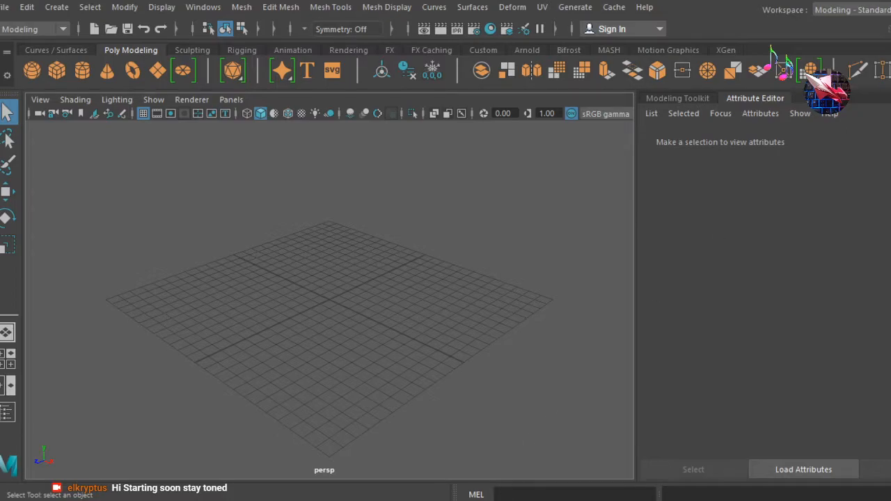
pyautogui.moveTo(533, 500)
pyautogui.click(533, 439)
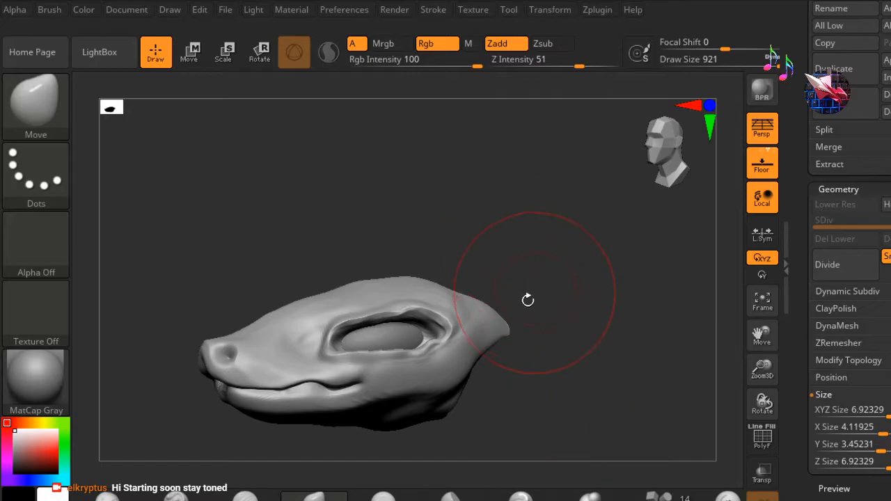
# - Raise the draw size to 1000 and reshape the bridge of the snout and the forehead with the Move brush
pyautogui.moveTo(515, 281)
pyautogui.mouseDown()
pyautogui.moveTo(550, 296)
pyautogui.moveTo(528, 293)
pyautogui.moveTo(659, 175)
pyautogui.moveTo(320, 260)
pyautogui.mouseUp()
pyautogui.moveTo(499, 202)
pyautogui.mouseDown()
pyautogui.moveTo(539, 271)
pyautogui.moveTo(580, 232)
pyautogui.moveTo(468, 222)
pyautogui.moveTo(464, 207)
pyautogui.mouseUp()
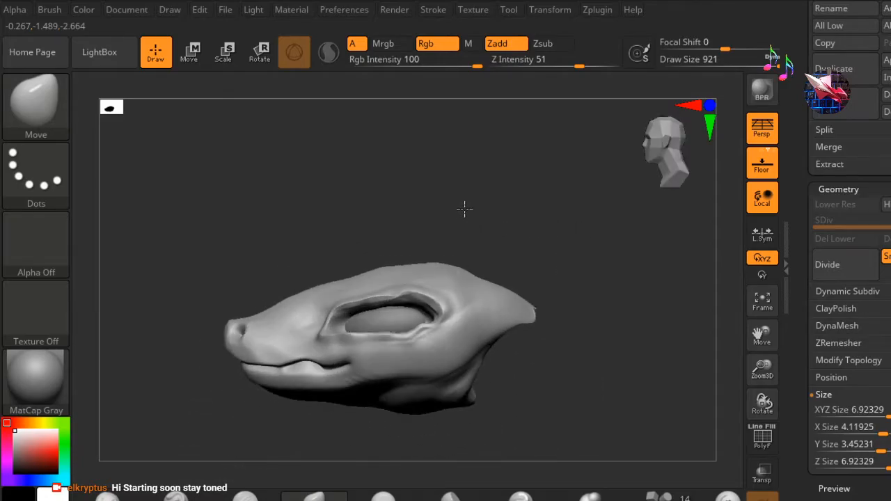
pyautogui.press('space')
pyautogui.moveTo(532, 228)
pyautogui.mouseDown()
pyautogui.moveTo(447, 233)
pyautogui.moveTo(577, 235)
pyautogui.mouseUp()
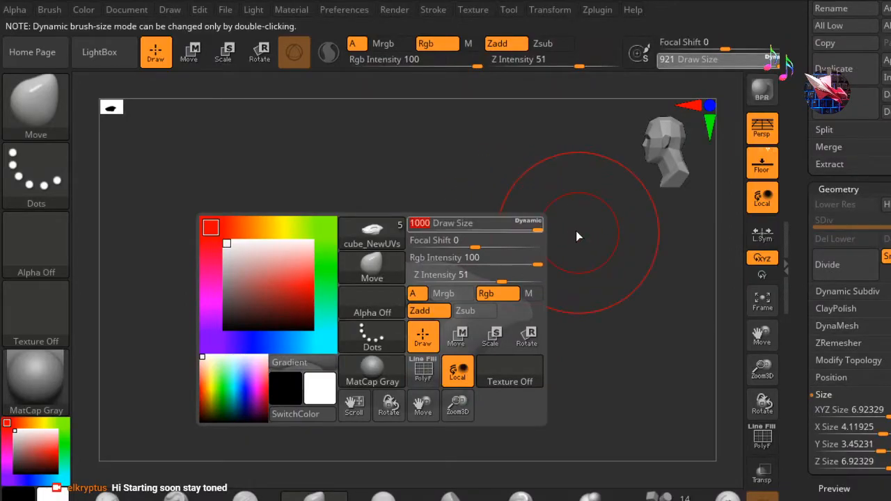
pyautogui.moveTo(355, 207); pyautogui.dragTo(377, 218)
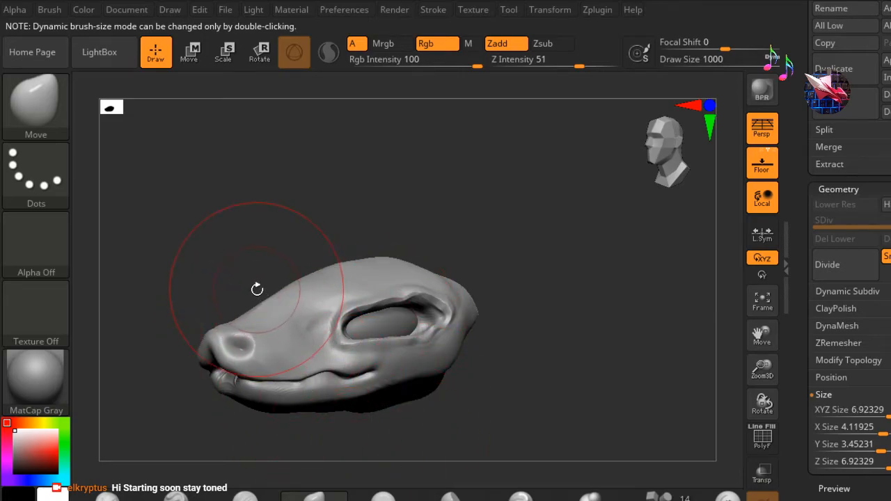
pyautogui.moveTo(261, 306); pyautogui.dragTo(270, 317)
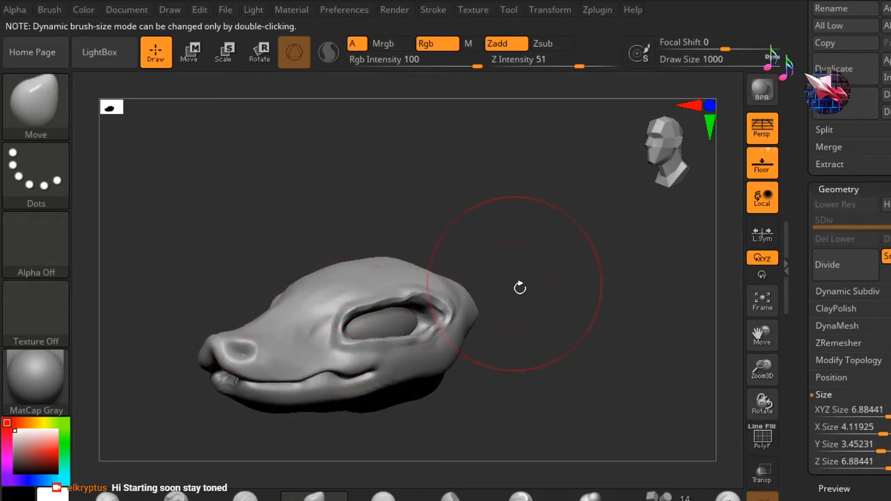
pyautogui.moveTo(495, 292); pyautogui.dragTo(501, 291)
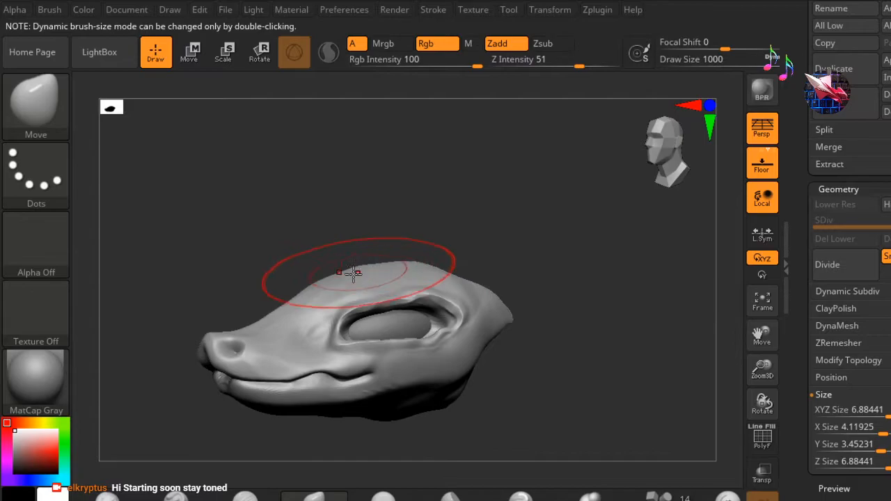
pyautogui.moveTo(322, 289); pyautogui.dragTo(350, 284)
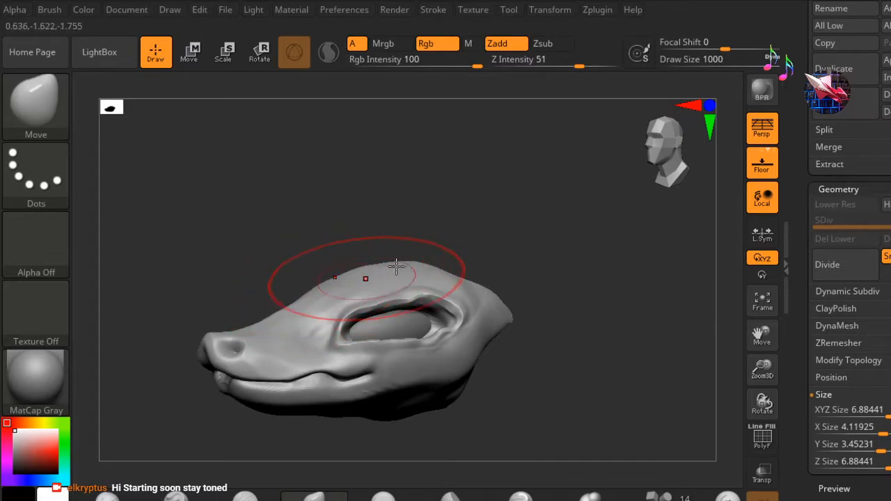
pyautogui.moveTo(534, 256); pyautogui.dragTo(564, 247)
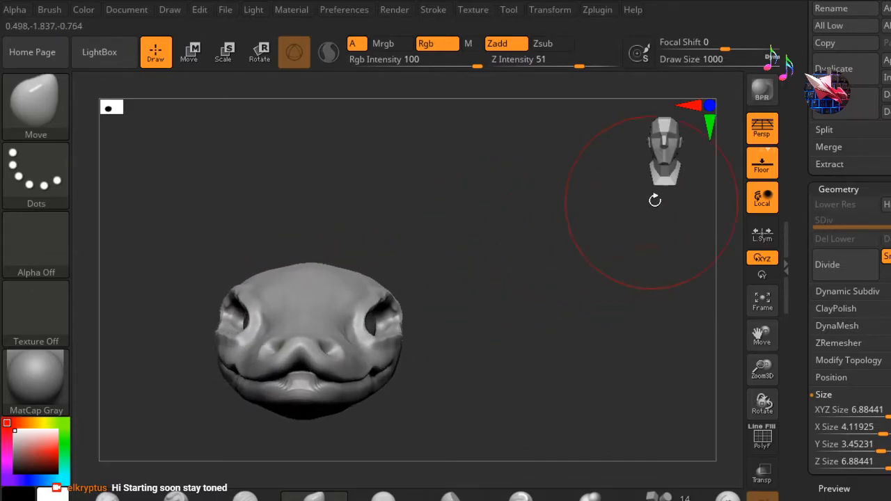
pyautogui.click(665, 170)
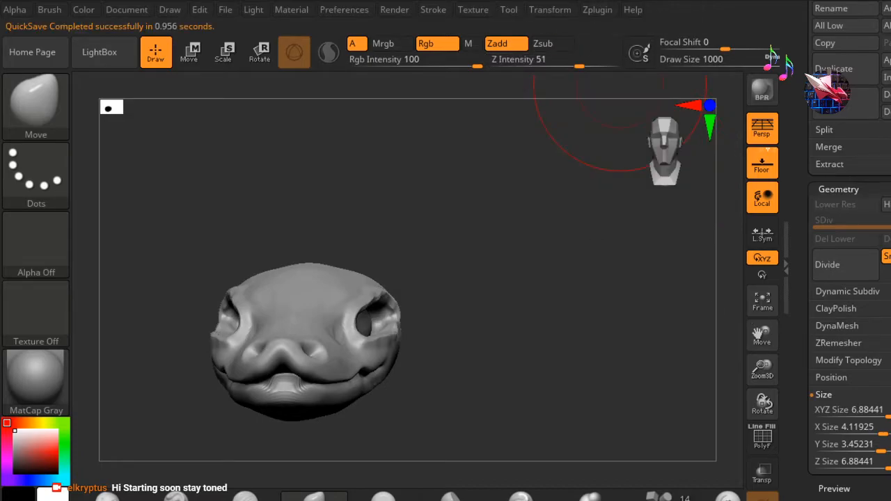
# - Make the eyes' subtool PM3D_Cube3D1 active and bring up its geometry size settings
pyautogui.moveTo(887, 348); pyautogui.dragTo(886, 220)
pyautogui.scroll(8, 838, 201)
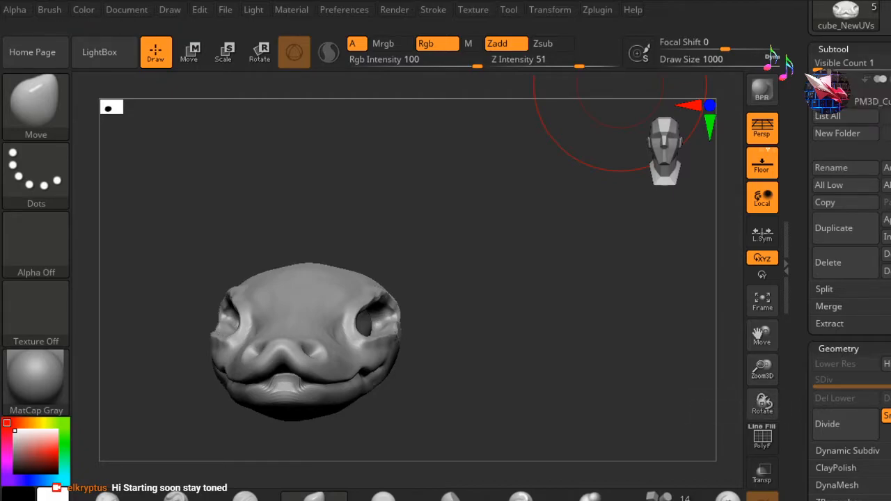
pyautogui.click(866, 99)
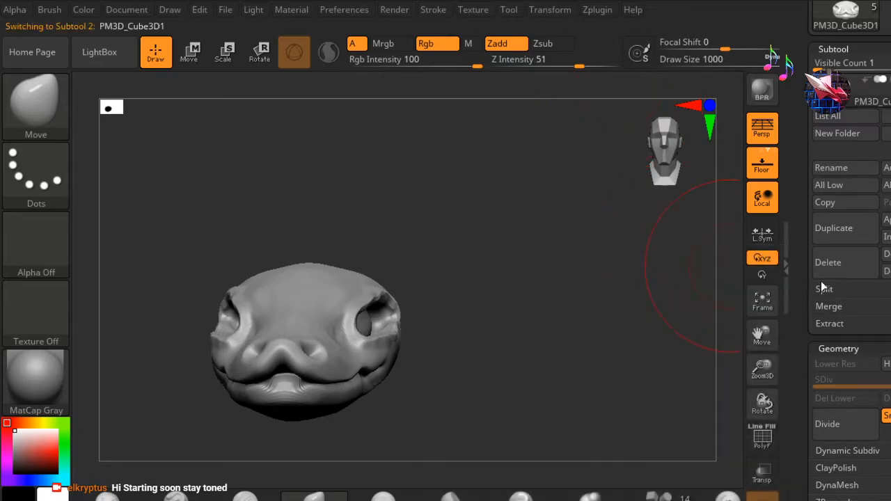
pyautogui.scroll(-10, 850, 278)
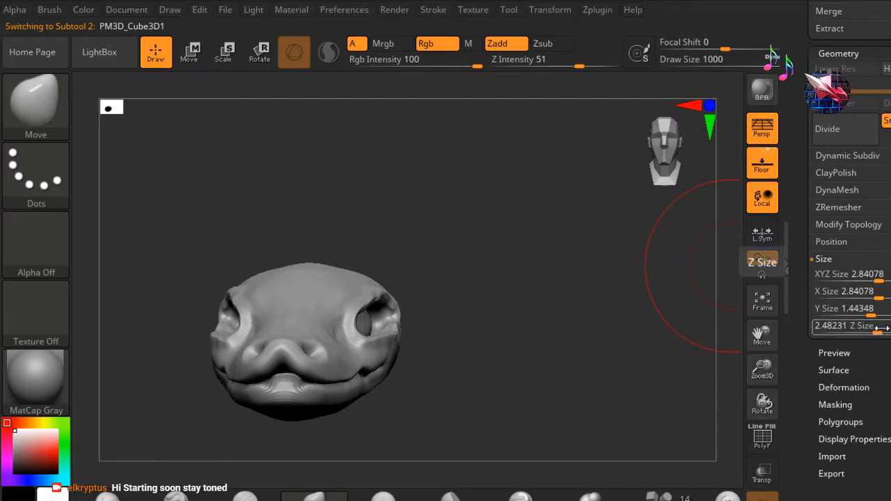
pyautogui.click(881, 328)
pyautogui.moveTo(871, 333); pyautogui.dragTo(888, 333)
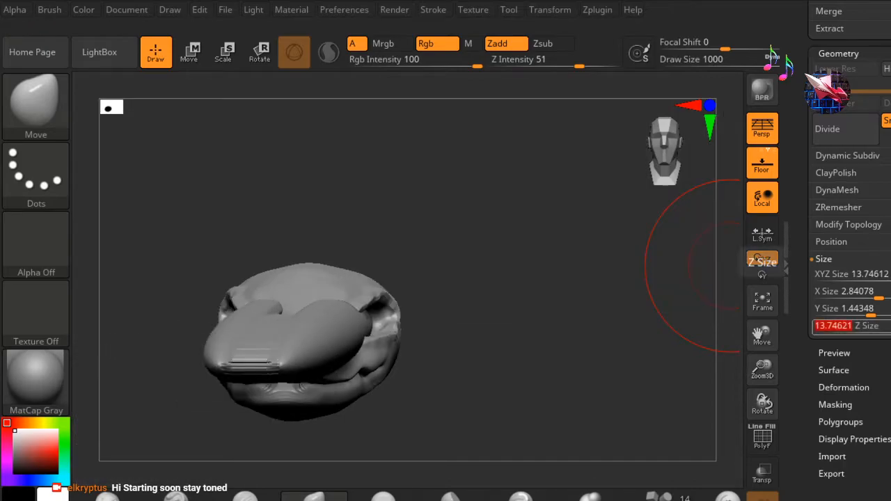
pyautogui.hotkey('ctrl', 'z')
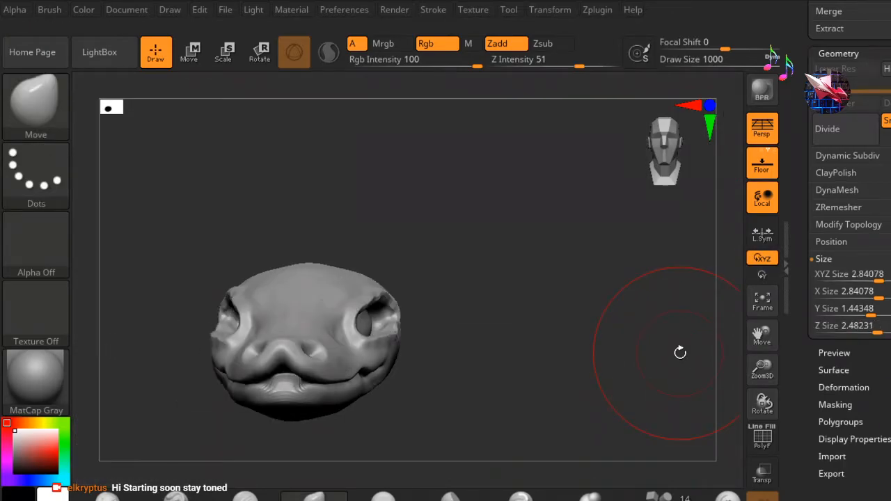
# - Enlarge the eyes uniformly to an XYZ size of 3.91351 so they fill the sockets
pyautogui.click(845, 274)
pyautogui.moveTo(879, 281); pyautogui.dragTo(882, 286)
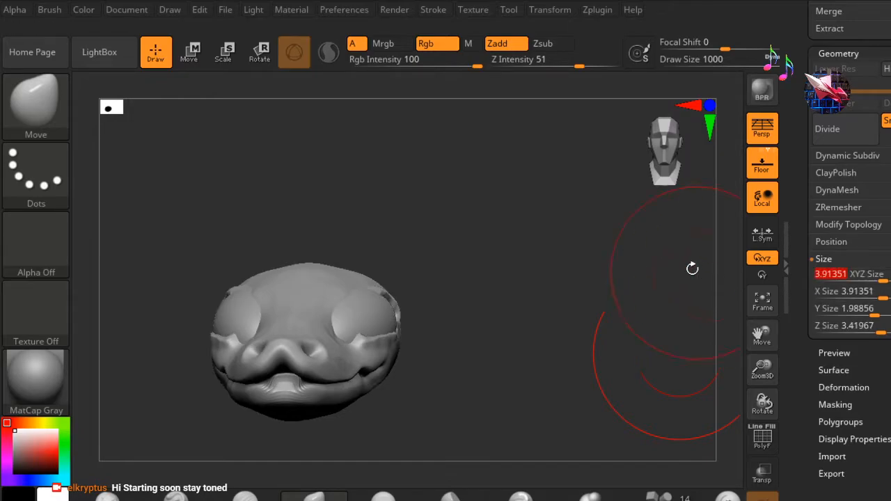
pyautogui.moveTo(620, 308)
pyautogui.mouseDown()
pyautogui.moveTo(569, 312)
pyautogui.moveTo(561, 300)
pyautogui.moveTo(611, 312)
pyautogui.moveTo(630, 306)
pyautogui.moveTo(657, 244)
pyautogui.moveTo(659, 161)
pyautogui.mouseUp()
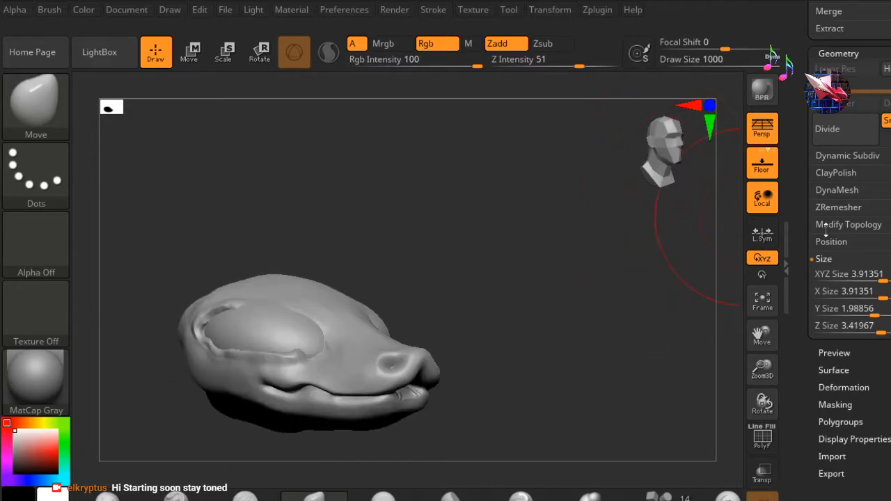
pyautogui.moveTo(884, 281); pyautogui.dragTo(882, 281)
pyautogui.hotkey('ctrl', 'z')
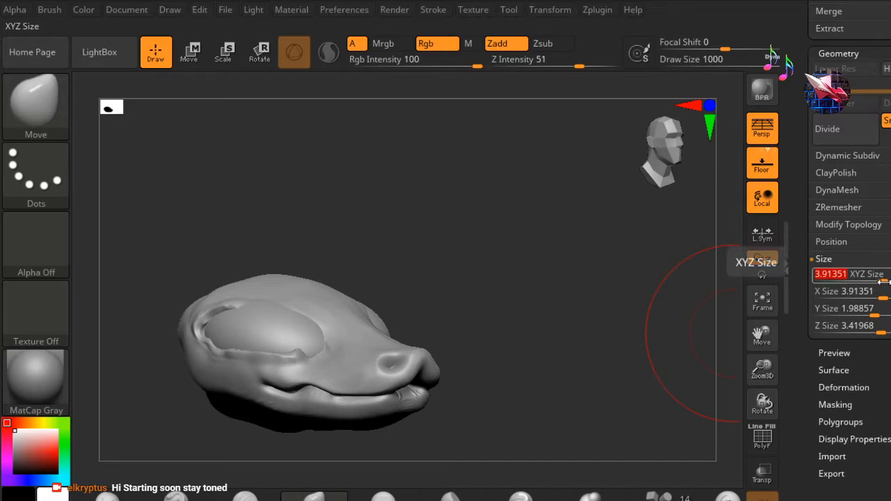
pyautogui.moveTo(884, 278); pyautogui.dragTo(878, 276)
pyautogui.hotkey('ctrl', 'z')
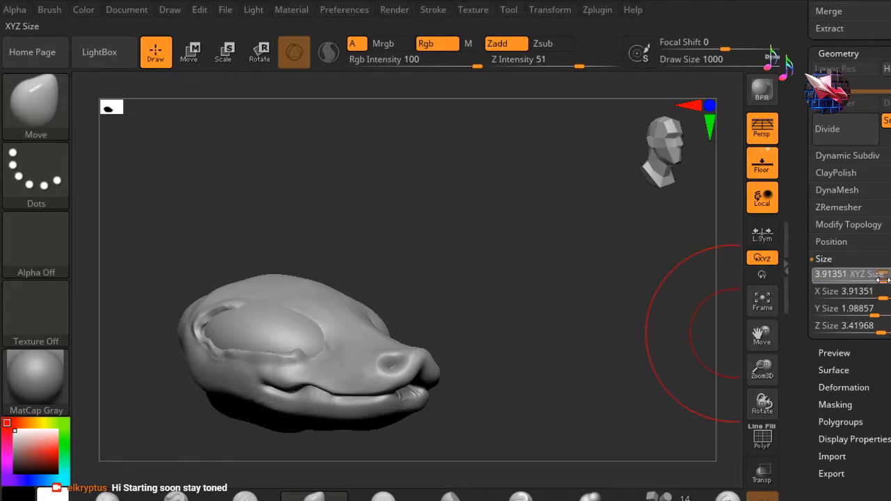
pyautogui.moveTo(527, 349); pyautogui.dragTo(419, 349)
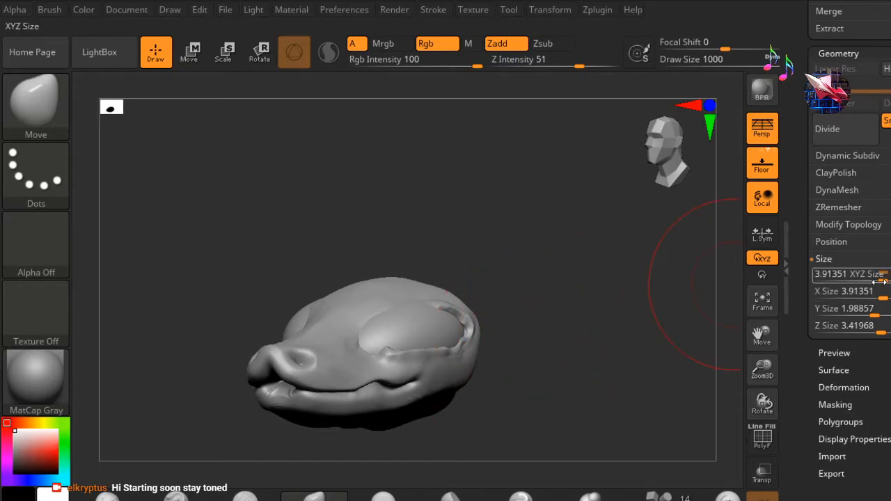
# - Fine-tune the eyes' uniform scale, finishing at an XYZ size of 3.70322 so they sit inside the sockets
pyautogui.moveTo(887, 275); pyautogui.dragTo(883, 280)
pyautogui.moveTo(608, 321); pyautogui.dragTo(630, 314)
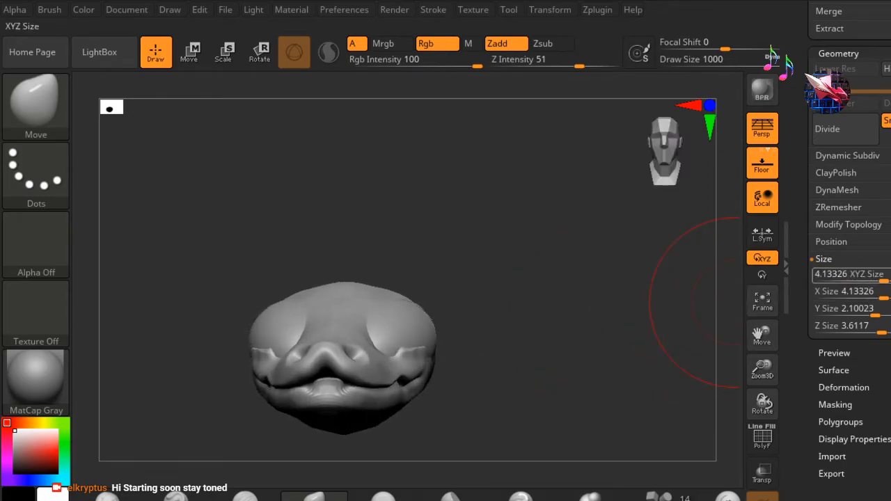
pyautogui.moveTo(878, 275)
pyautogui.mouseDown()
pyautogui.moveTo(867, 276)
pyautogui.moveTo(887, 277)
pyautogui.mouseUp()
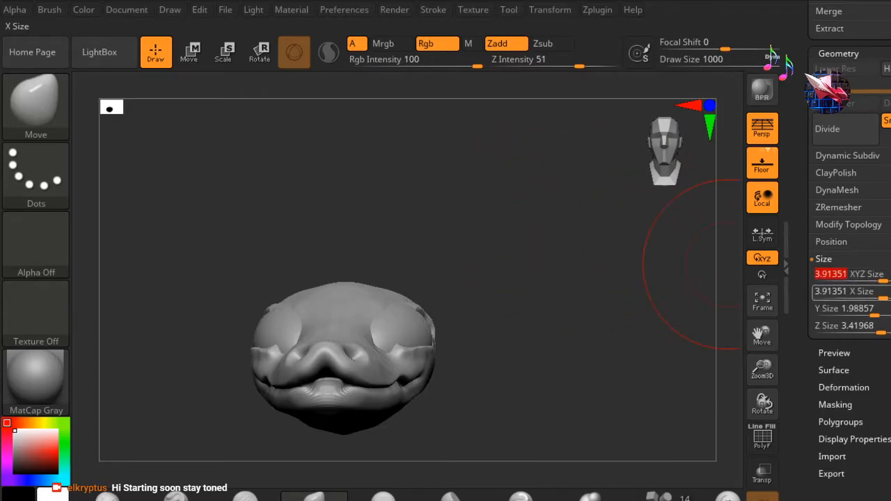
pyautogui.moveTo(881, 277); pyautogui.dragTo(883, 277)
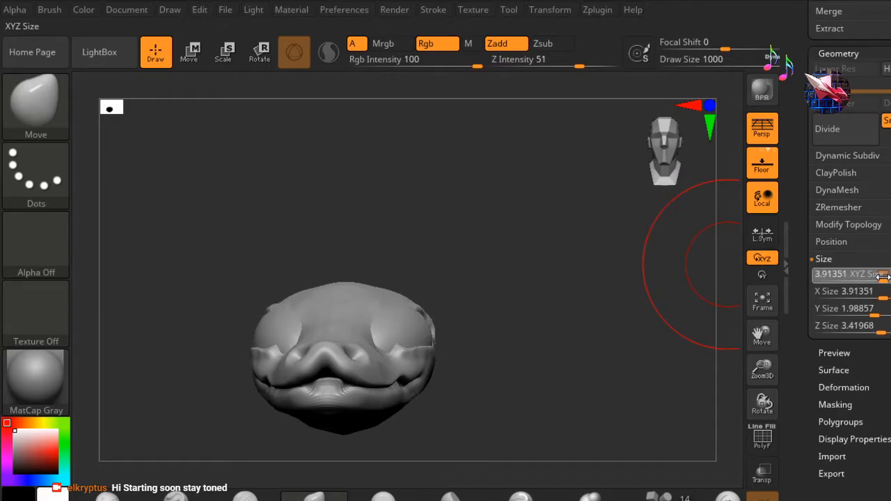
pyautogui.click(884, 277)
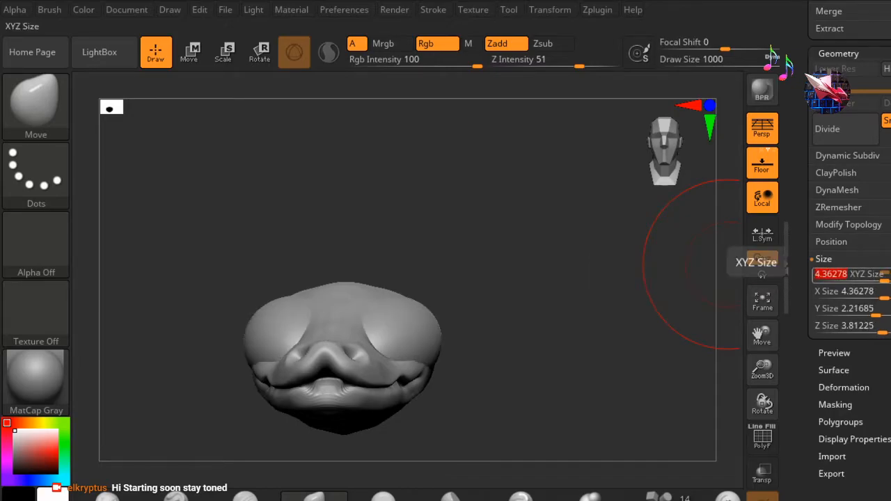
pyautogui.moveTo(882, 276); pyautogui.dragTo(882, 275)
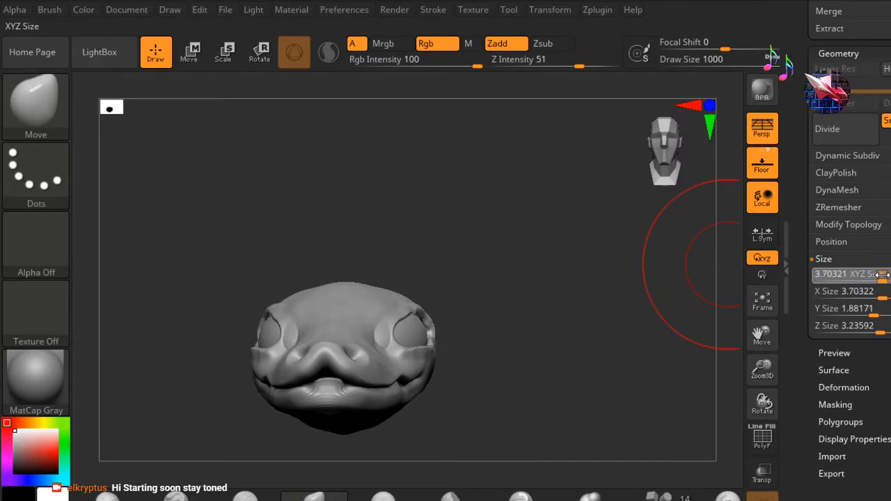
pyautogui.click(882, 275)
pyautogui.moveTo(573, 315)
pyautogui.mouseDown()
pyautogui.moveTo(547, 322)
pyautogui.moveTo(577, 323)
pyautogui.moveTo(582, 338)
pyautogui.moveTo(648, 311)
pyautogui.moveTo(575, 300)
pyautogui.moveTo(572, 316)
pyautogui.moveTo(589, 327)
pyautogui.moveTo(586, 228)
pyautogui.mouseUp()
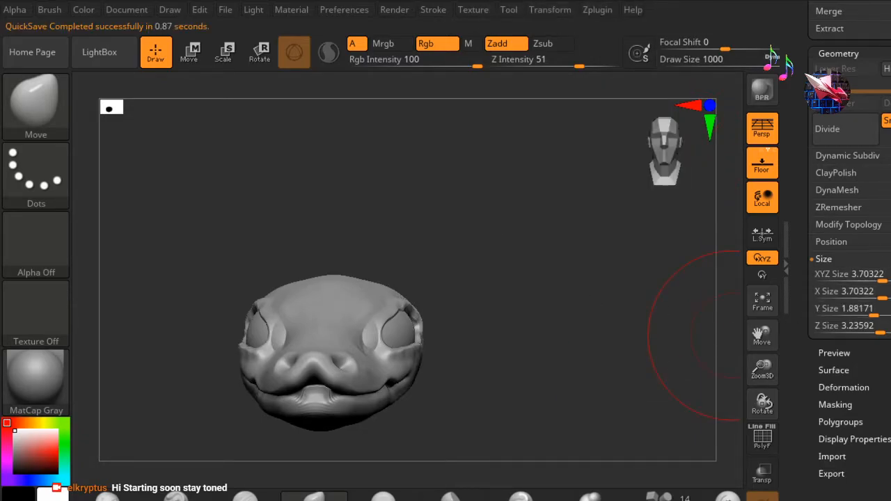
# - Show the Lwf feather subtool behind the head and set the subtool list's Visible Count to 8
pyautogui.scroll(5, 849, 279)
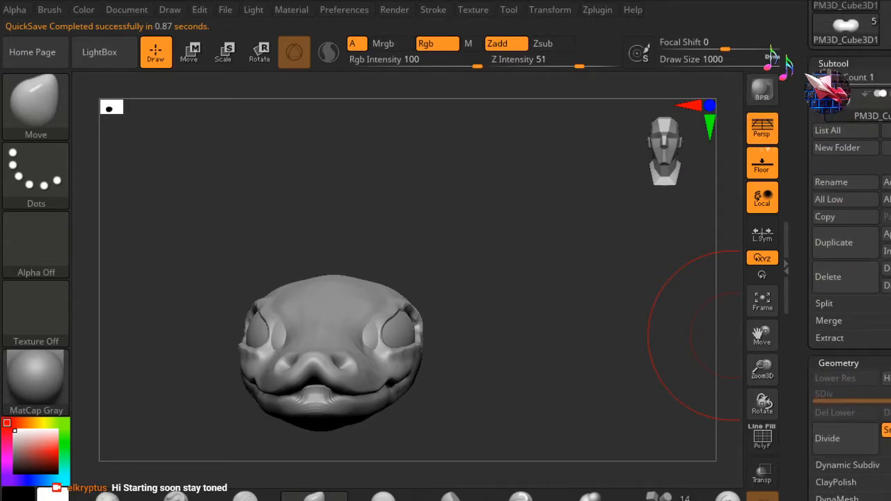
pyautogui.moveTo(818, 99); pyautogui.dragTo(818, 127)
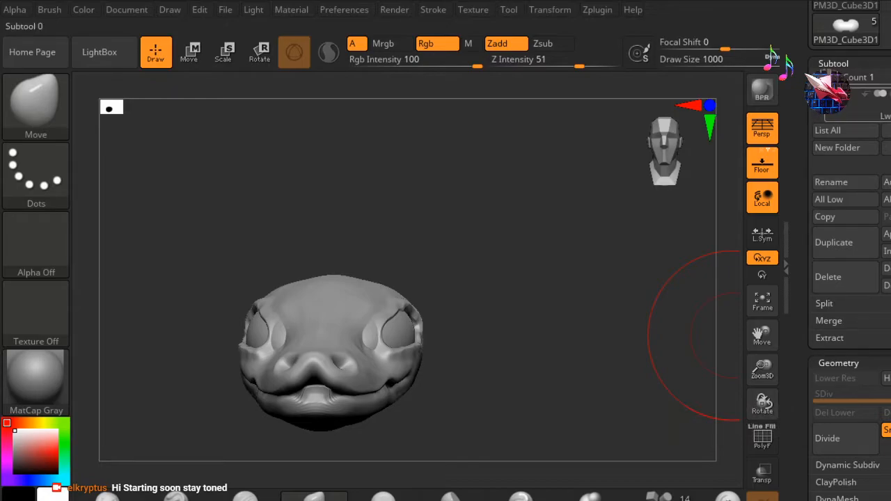
pyautogui.click(888, 93)
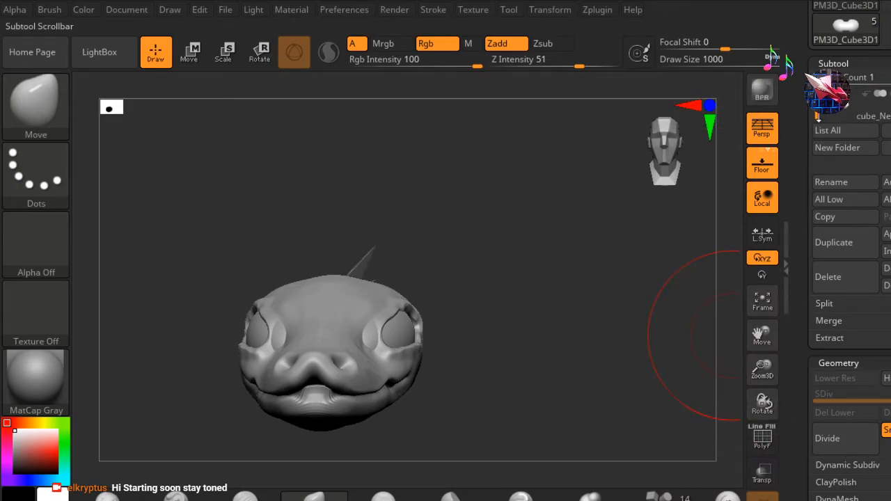
pyautogui.moveTo(831, 84); pyautogui.dragTo(854, 91)
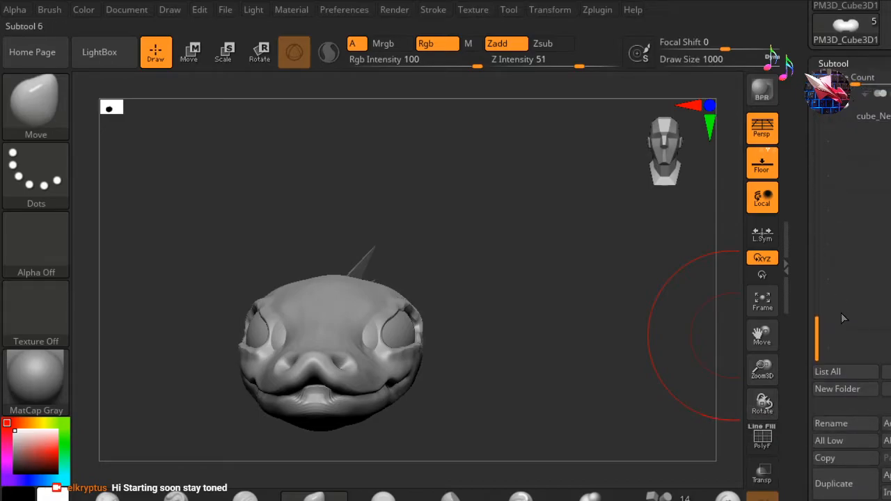
pyautogui.moveTo(814, 326); pyautogui.dragTo(817, 152)
pyautogui.moveTo(820, 121); pyautogui.dragTo(827, 57)
pyautogui.moveTo(818, 341); pyautogui.dragTo(817, 122)
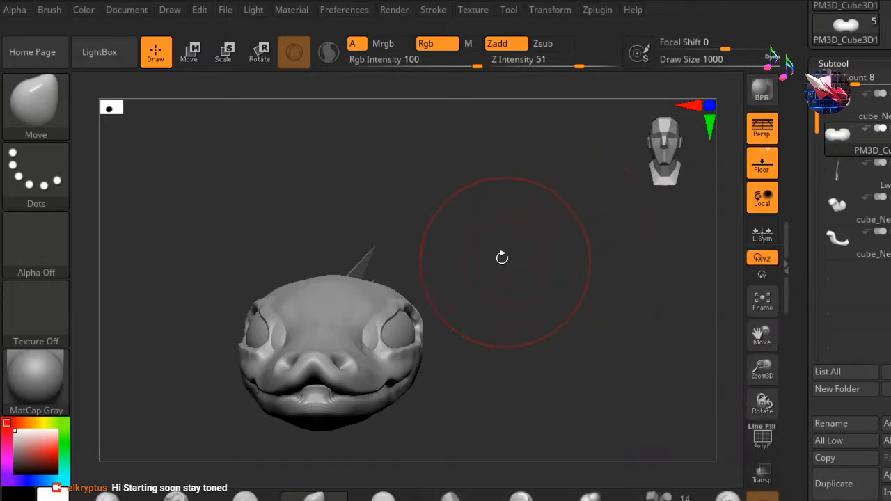
pyautogui.moveTo(522, 260)
pyautogui.mouseDown()
pyautogui.moveTo(531, 265)
pyautogui.moveTo(499, 269)
pyautogui.moveTo(485, 257)
pyautogui.moveTo(493, 256)
pyautogui.mouseUp()
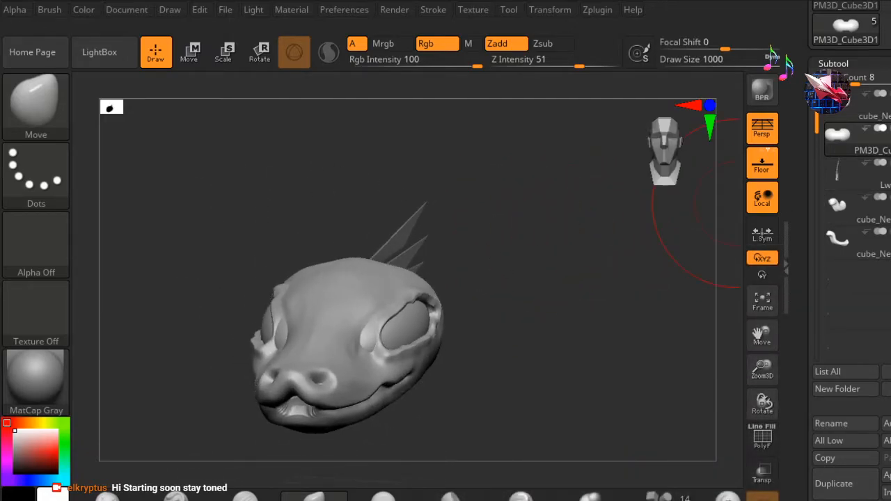
# - Delete the cube_NewUVs1 neck subtool and accept that the deletion cannot be undone
pyautogui.moveTo(813, 233); pyautogui.dragTo(813, 196)
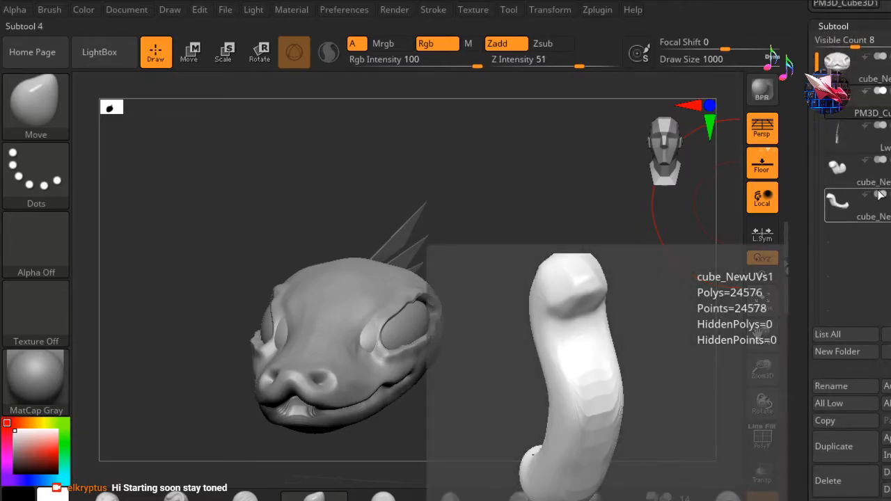
pyautogui.click(842, 168)
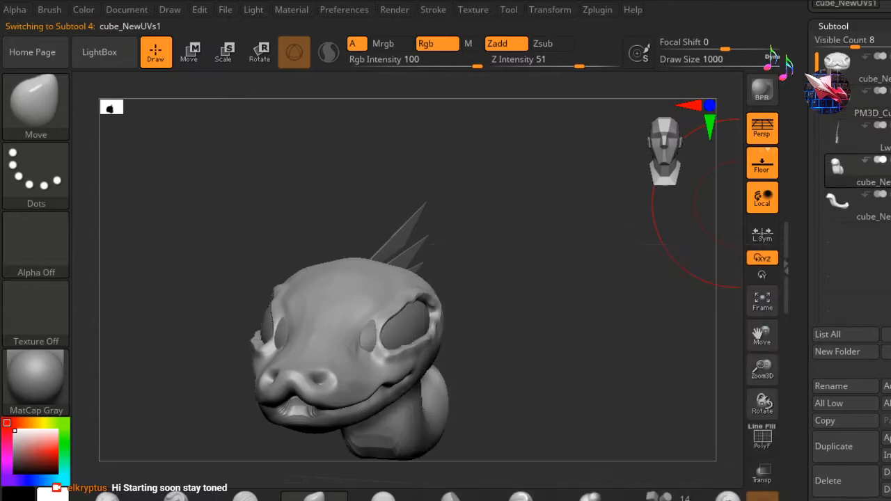
pyautogui.click(832, 480)
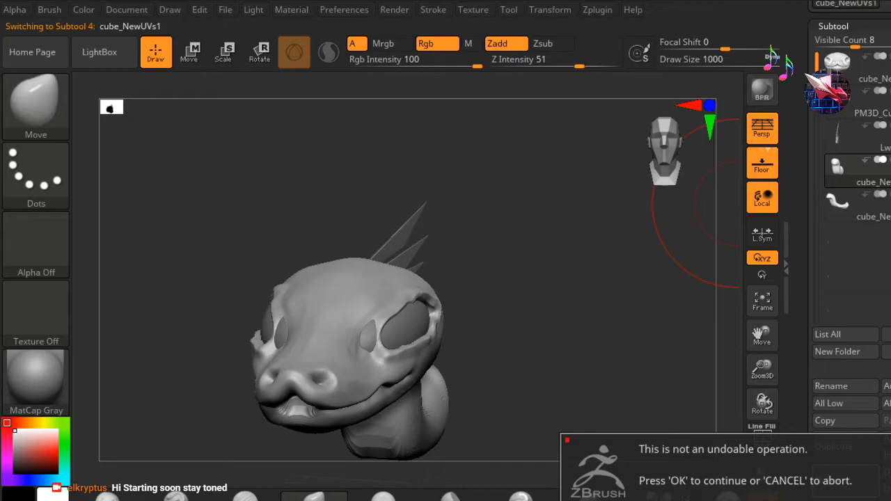
pyautogui.click(682, 500)
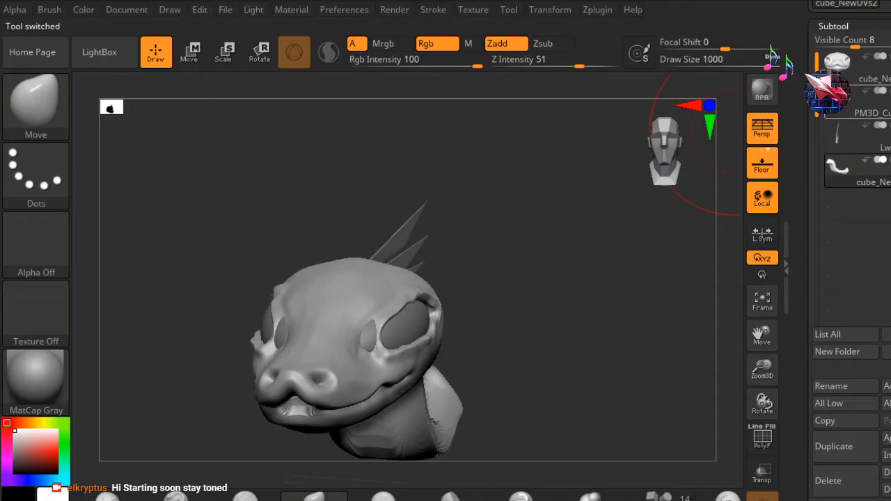
pyautogui.moveTo(884, 139); pyautogui.dragTo(884, 327)
pyautogui.moveTo(884, 498); pyautogui.dragTo(884, 3)
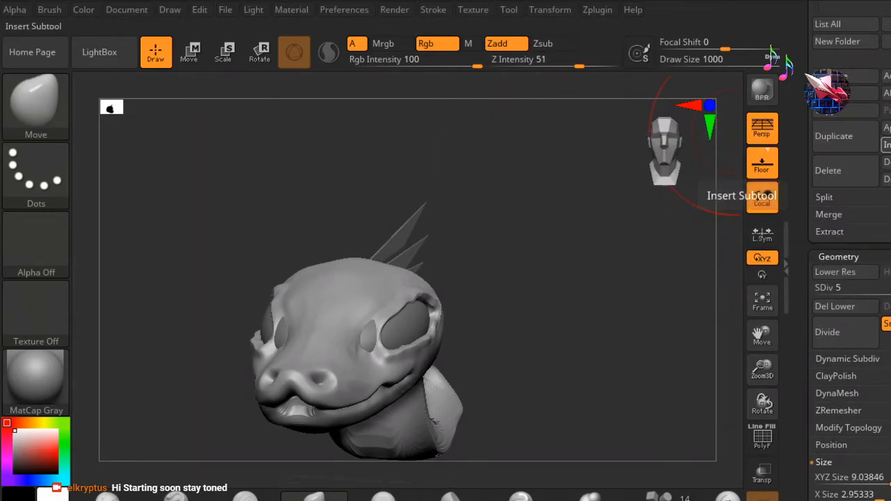
pyautogui.click(886, 144)
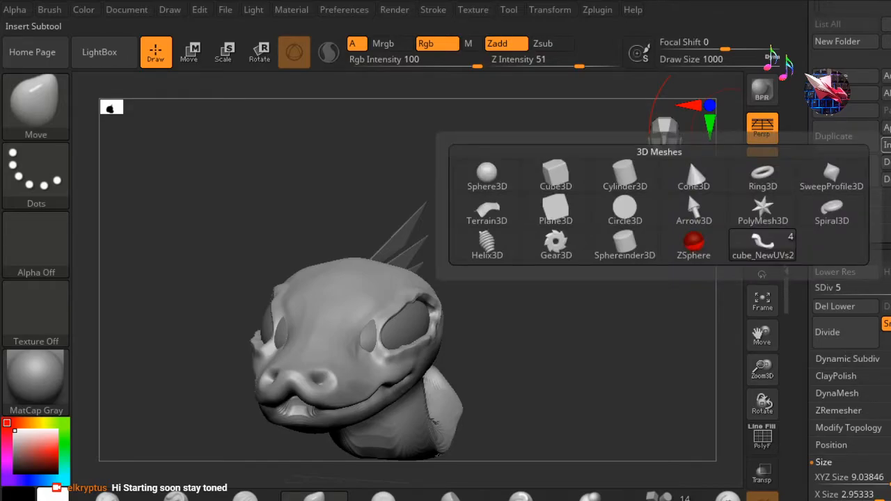
pyautogui.moveTo(870, 198); pyautogui.dragTo(870, 494)
pyautogui.moveTo(884, 307); pyautogui.dragTo(884, 419)
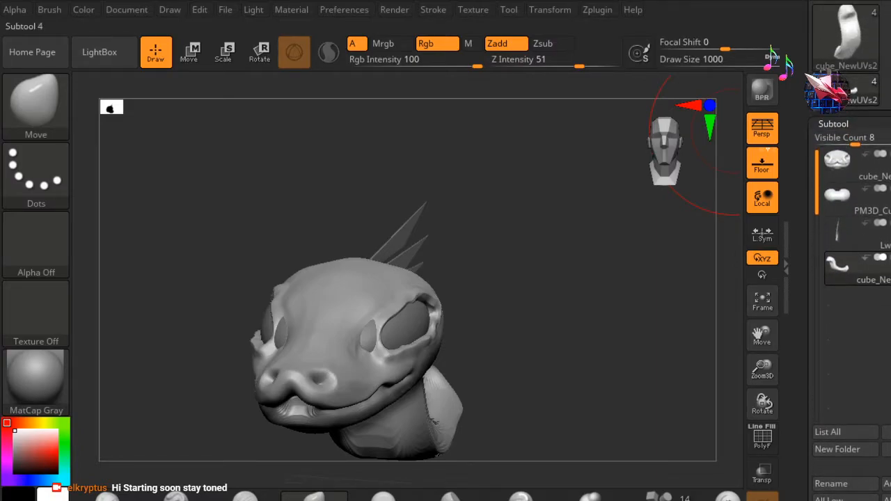
# - Make the Lwf feather subtool active, bring up the Rotate gizmo, reset its orientation and place it on the feathers
pyautogui.click(844, 224)
pyautogui.moveTo(546, 253); pyautogui.dragTo(615, 254)
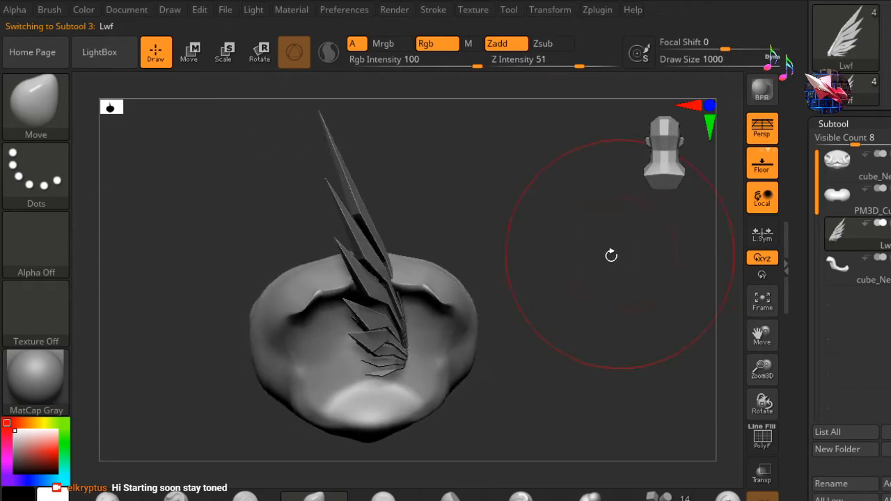
pyautogui.moveTo(580, 280); pyautogui.dragTo(713, 269)
pyautogui.moveTo(656, 147); pyautogui.dragTo(661, 157)
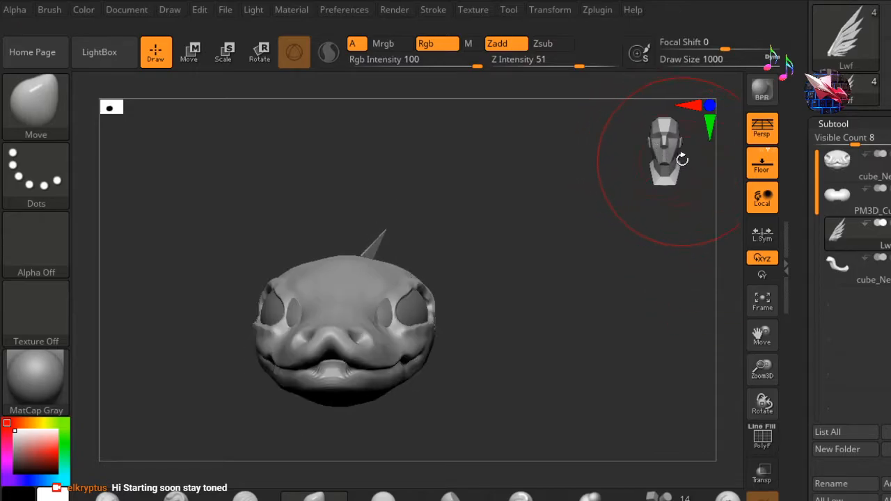
pyautogui.click(259, 52)
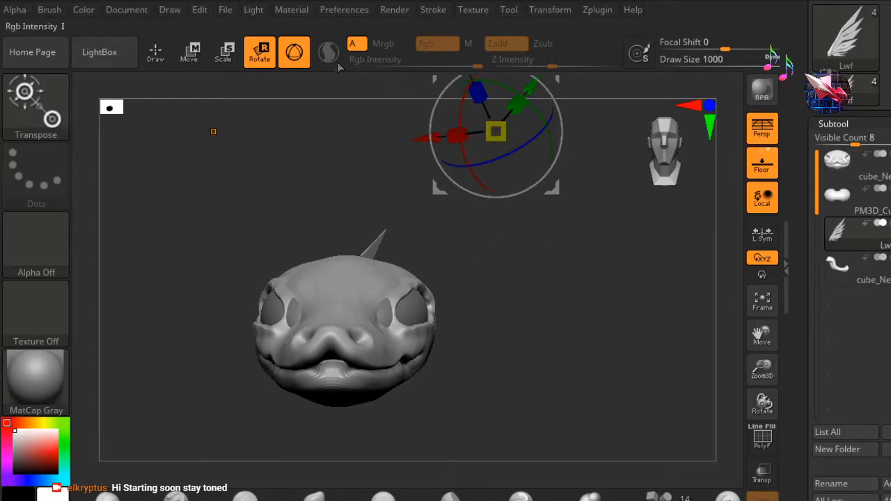
pyautogui.moveTo(617, 175)
pyautogui.keyDown('alt'); pyautogui.mouseDown()
pyautogui.moveTo(592, 219)
pyautogui.moveTo(588, 190)
pyautogui.mouseUp(); pyautogui.keyUp('alt')
pyautogui.keyDown('alt'); pyautogui.moveTo(585, 149); pyautogui.dragTo(570, 217); pyautogui.keyUp('alt')
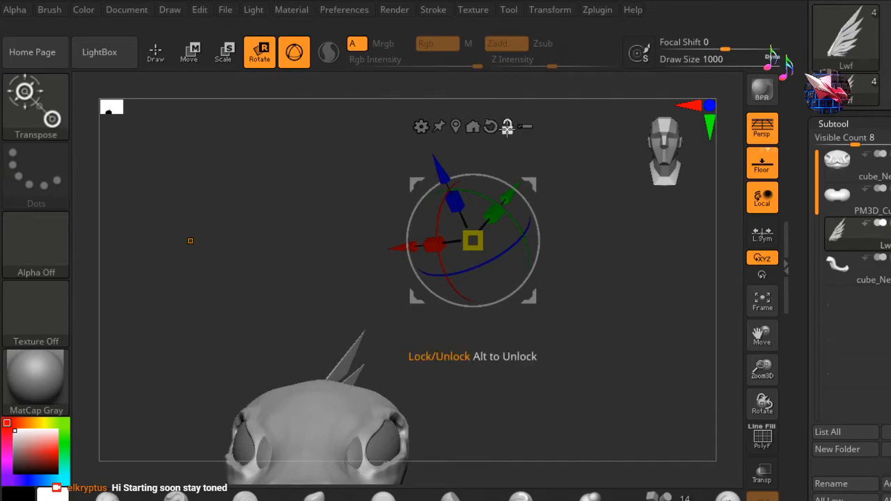
pyautogui.click(490, 126)
pyautogui.moveTo(533, 183); pyautogui.dragTo(433, 283)
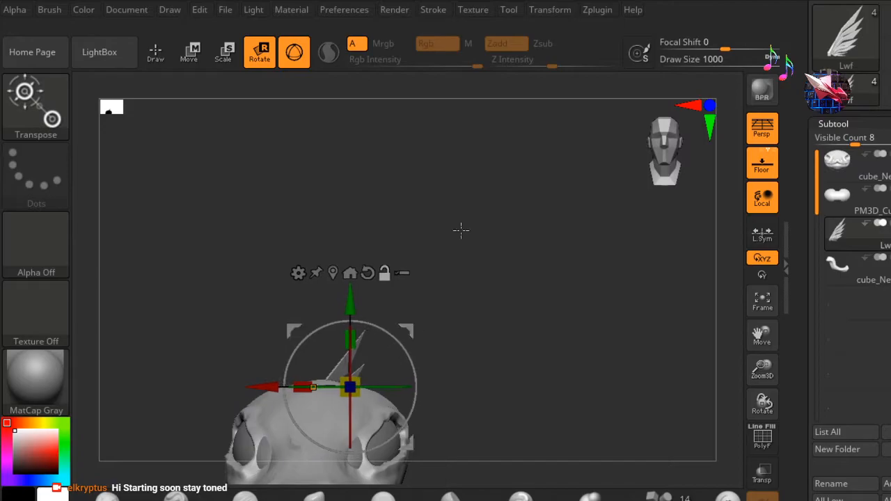
# - Move the Lwf feathers up and out to one side of the head, and enlarge them uniformly with the gizmo
pyautogui.click(551, 9)
pyautogui.moveTo(424, 333); pyautogui.dragTo(499, 272)
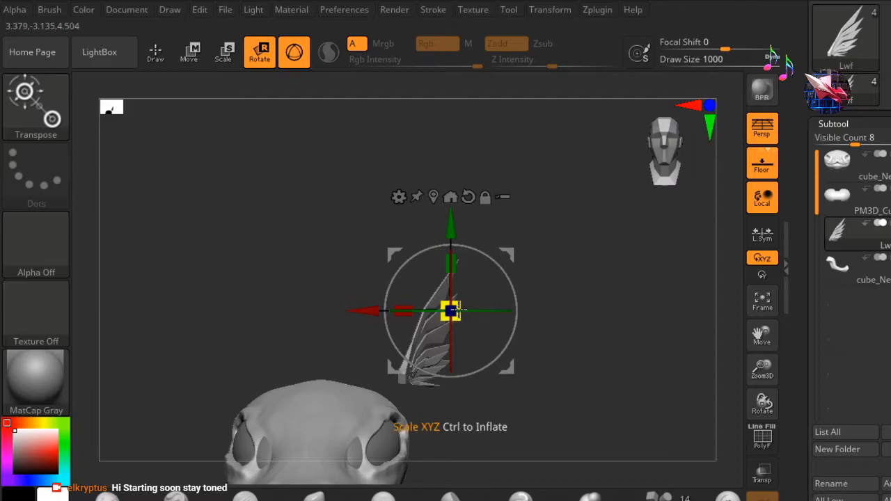
pyautogui.moveTo(453, 308); pyautogui.dragTo(478, 282)
pyautogui.moveTo(585, 259); pyautogui.dragTo(508, 181)
pyautogui.keyDown('alt'); pyautogui.moveTo(240, 246); pyautogui.dragTo(295, 225); pyautogui.keyUp('alt')
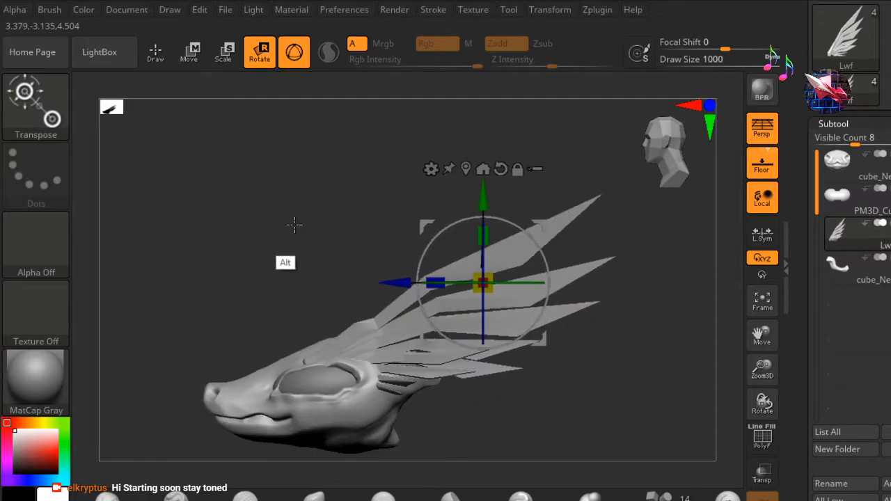
pyautogui.moveTo(273, 258); pyautogui.dragTo(282, 278)
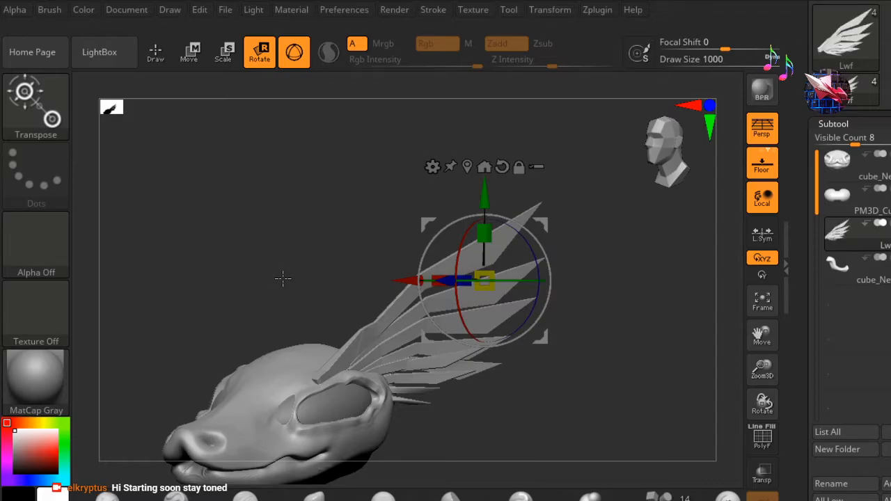
pyautogui.moveTo(709, 162); pyautogui.dragTo(688, 148)
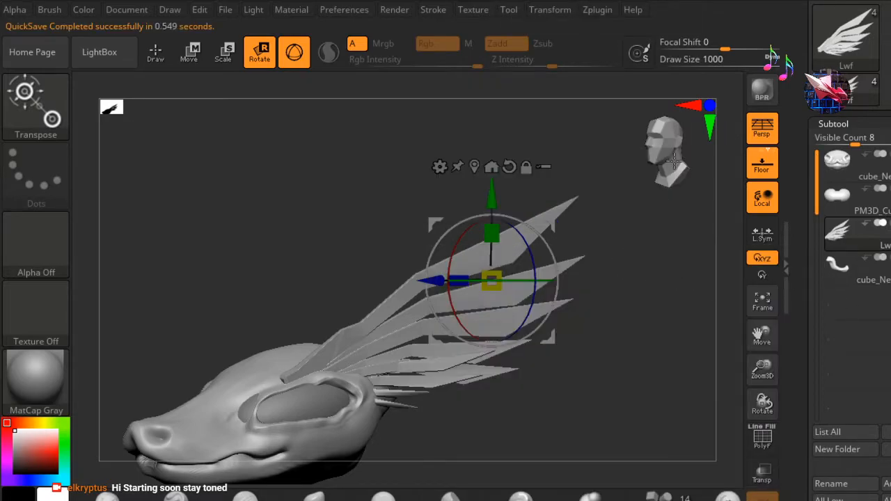
# - Shift the Lwf feathers backward and adjust them sideways so their base sits behind the eye socket at the head's side
pyautogui.moveTo(360, 195); pyautogui.dragTo(325, 201)
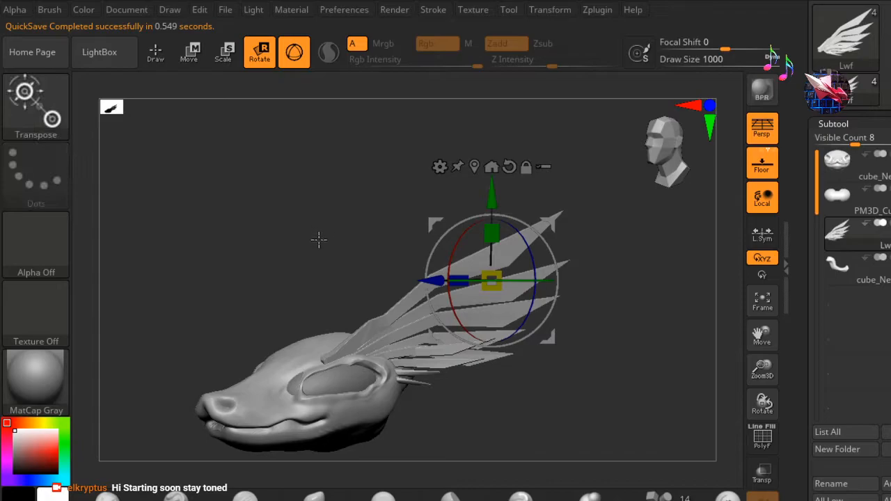
pyautogui.moveTo(282, 298); pyautogui.dragTo(316, 306)
pyautogui.moveTo(662, 162); pyautogui.dragTo(685, 142)
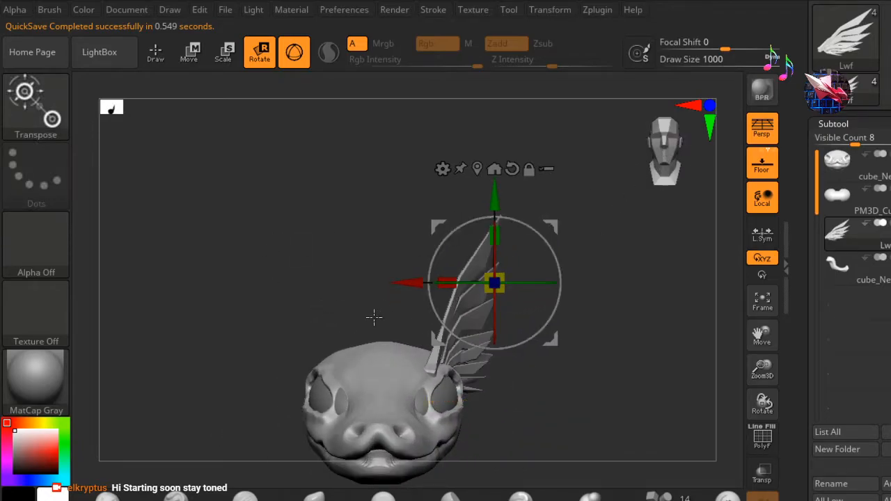
pyautogui.moveTo(395, 293); pyautogui.dragTo(285, 334)
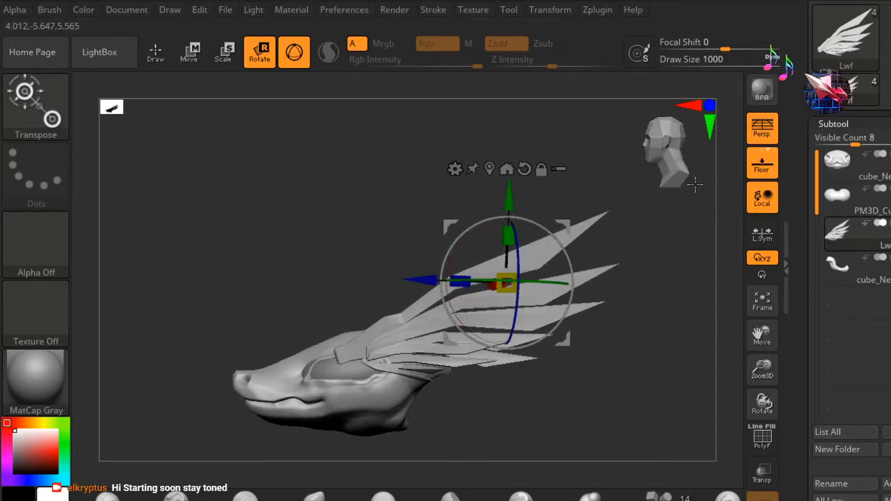
pyautogui.moveTo(414, 283); pyautogui.dragTo(467, 284)
pyautogui.moveTo(327, 266); pyautogui.dragTo(395, 268)
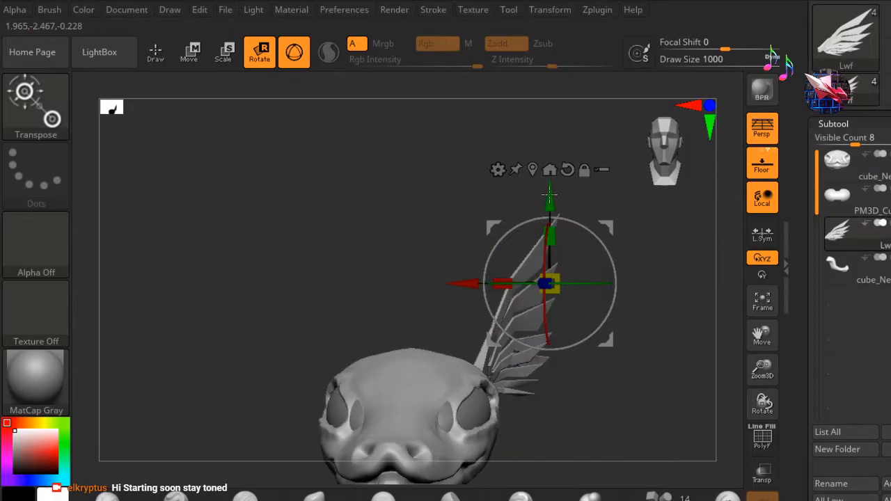
pyautogui.click(663, 157)
pyautogui.moveTo(445, 283); pyautogui.dragTo(452, 283)
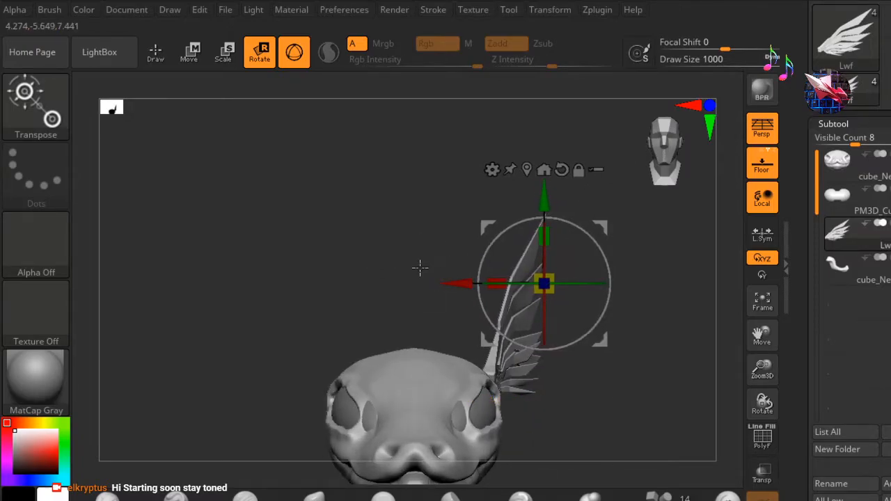
pyautogui.moveTo(394, 312); pyautogui.dragTo(342, 299)
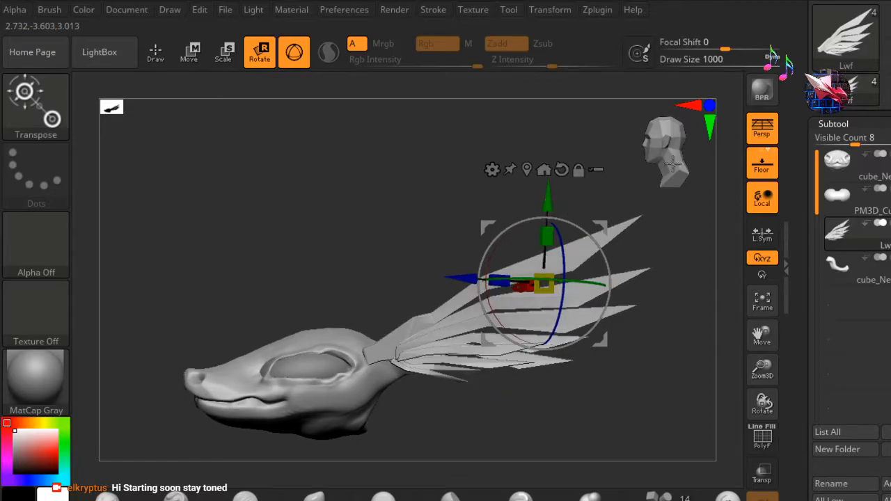
pyautogui.click(710, 136)
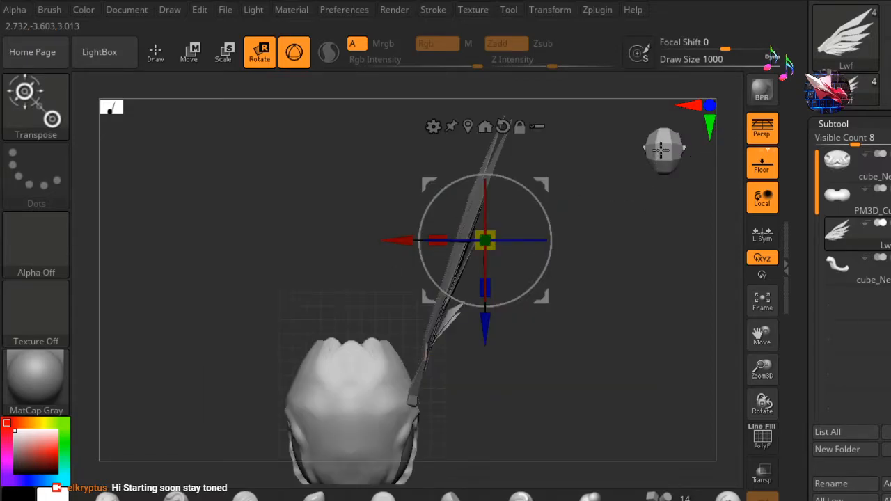
# - Raise the Lwf feathers slightly and shift them sideways toward the head so their base meets its side
pyautogui.click(660, 148)
pyautogui.moveTo(656, 134); pyautogui.dragTo(641, 136)
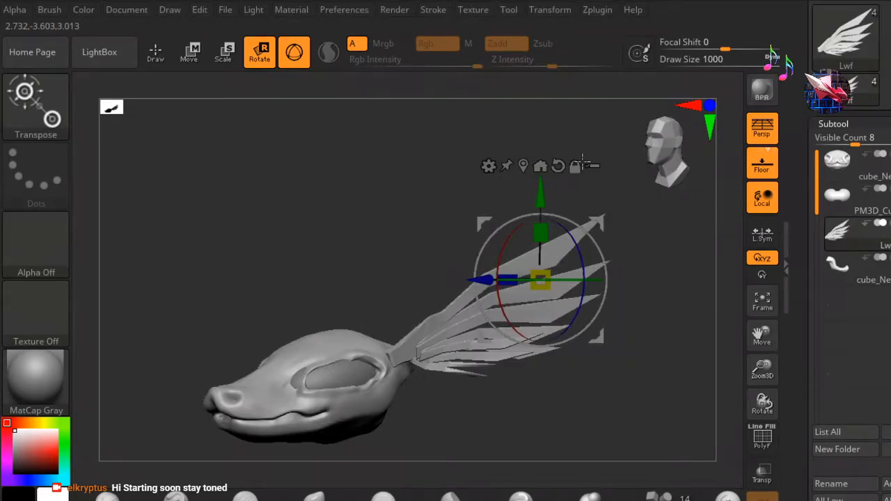
pyautogui.keyDown('shift'); pyautogui.click(641, 172); pyautogui.keyUp('shift')
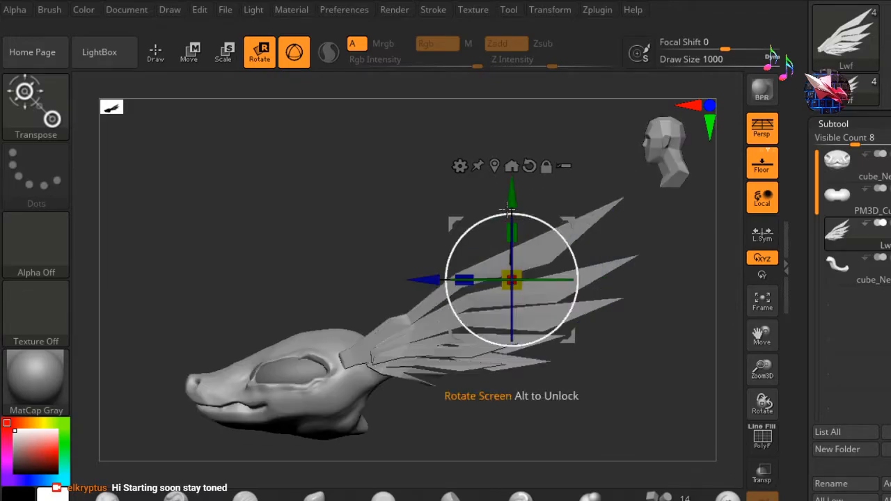
pyautogui.moveTo(506, 199); pyautogui.dragTo(506, 188)
pyautogui.moveTo(356, 248); pyautogui.dragTo(423, 268)
pyautogui.moveTo(371, 262); pyautogui.dragTo(647, 171)
pyautogui.click(660, 151)
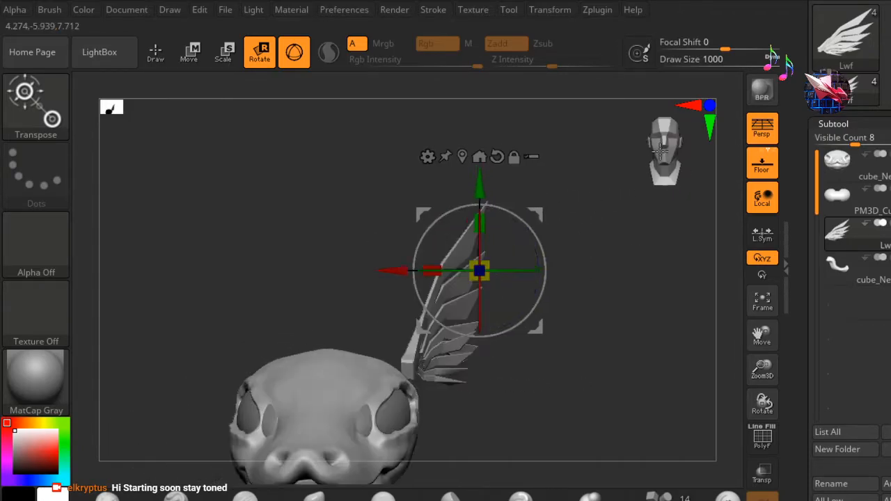
pyautogui.moveTo(388, 270); pyautogui.dragTo(376, 271)
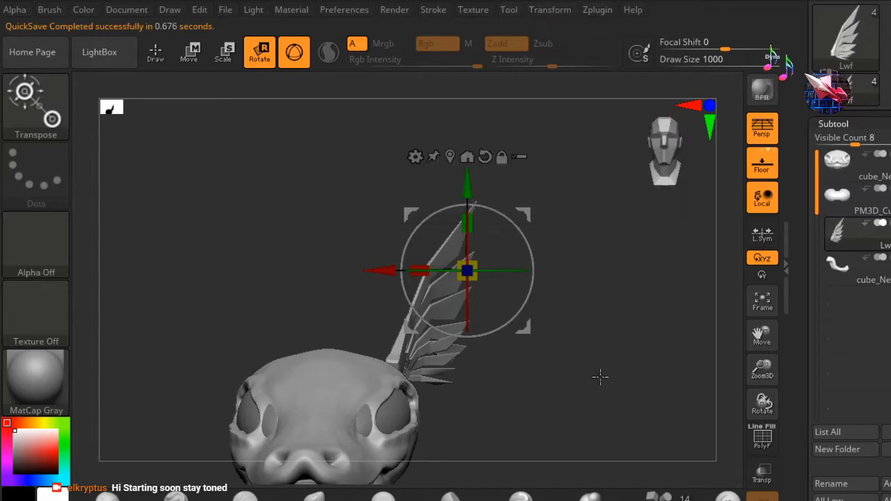
# - Return to Draw mode and examine how the Lwf feathers sit on the head from the front and side
pyautogui.moveTo(562, 343); pyautogui.dragTo(588, 341)
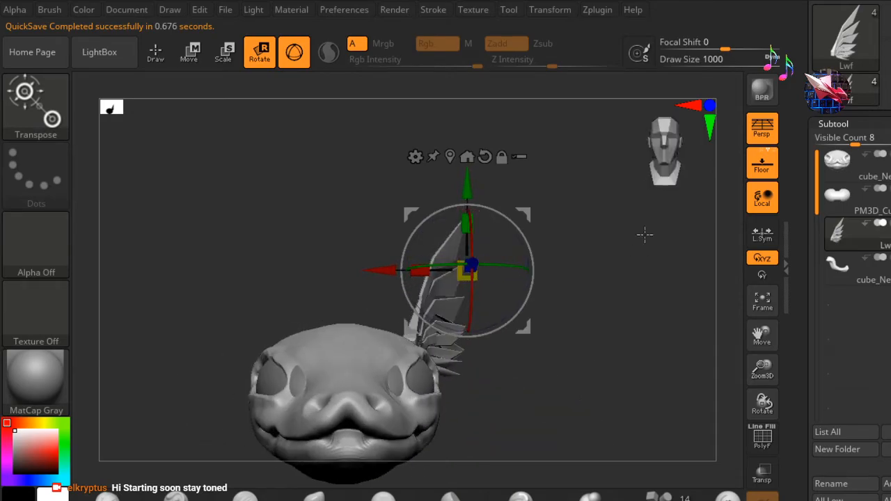
pyautogui.click(664, 150)
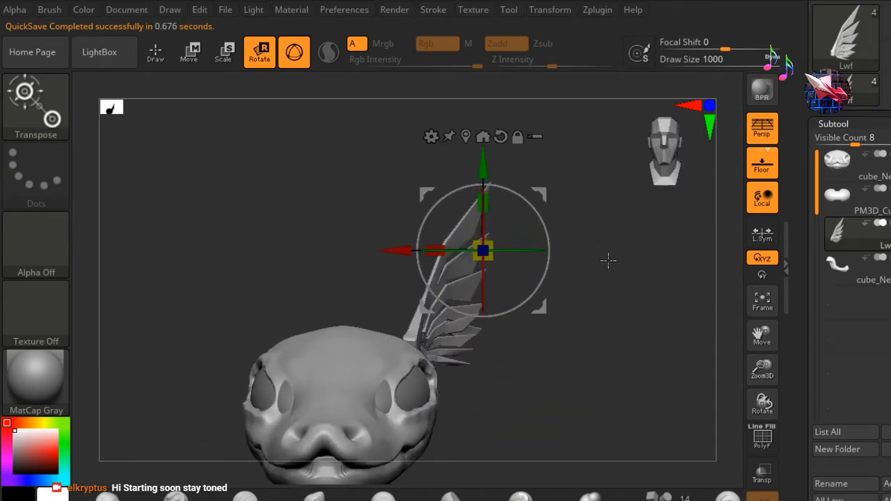
pyautogui.keyDown('ctrl'); pyautogui.moveTo(648, 311); pyautogui.dragTo(614, 303, button='right'); pyautogui.keyUp('ctrl')
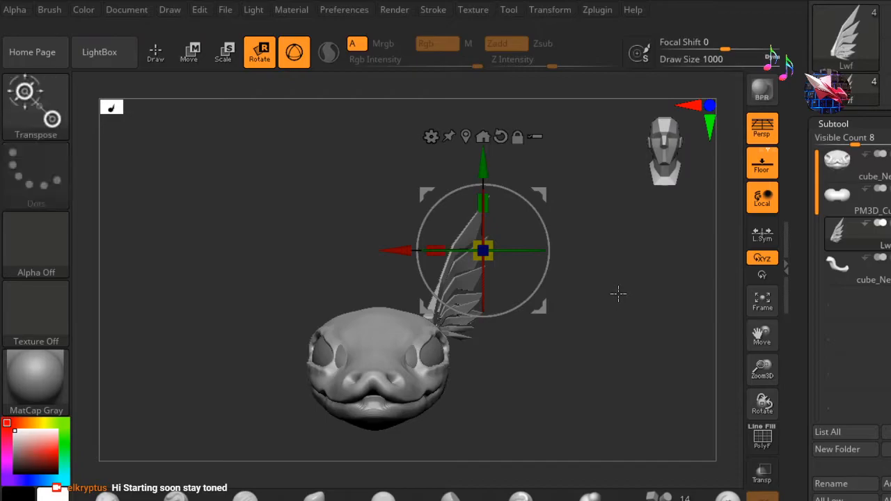
pyautogui.click(156, 64)
pyautogui.moveTo(602, 320)
pyautogui.mouseDown()
pyautogui.moveTo(596, 334)
pyautogui.moveTo(586, 325)
pyautogui.moveTo(556, 347)
pyautogui.moveTo(561, 324)
pyautogui.moveTo(676, 330)
pyautogui.moveTo(577, 329)
pyautogui.mouseUp()
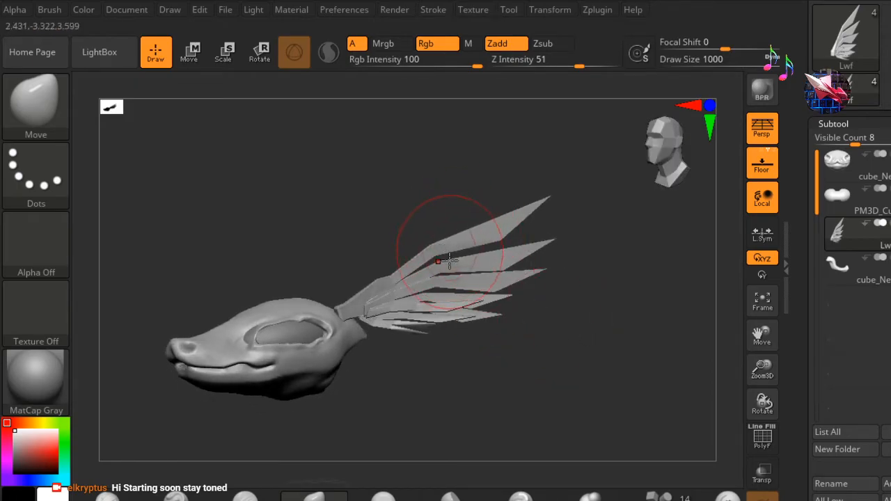
pyautogui.moveTo(456, 374); pyautogui.dragTo(353, 290)
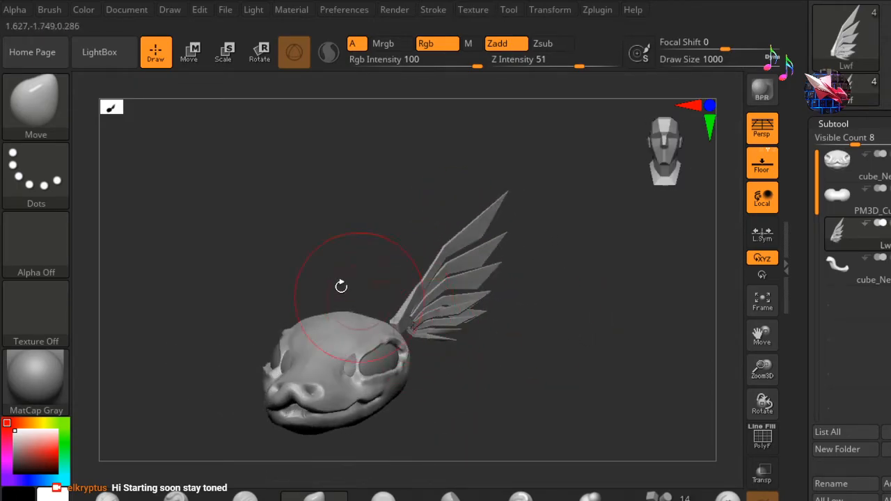
pyautogui.moveTo(498, 314)
pyautogui.mouseDown()
pyautogui.moveTo(557, 411)
pyautogui.moveTo(596, 394)
pyautogui.moveTo(621, 339)
pyautogui.moveTo(511, 342)
pyautogui.moveTo(503, 201)
pyautogui.moveTo(486, 330)
pyautogui.moveTo(529, 338)
pyautogui.mouseUp()
pyautogui.moveTo(308, 223); pyautogui.dragTo(414, 387)
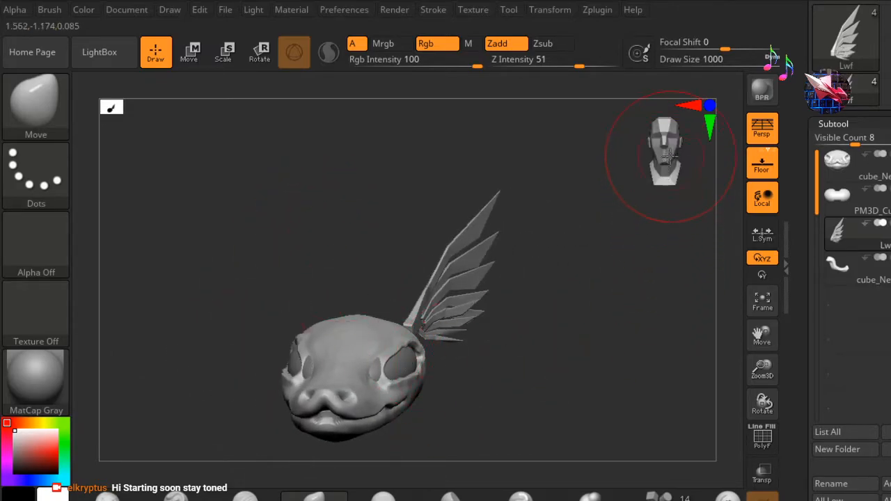
pyautogui.moveTo(671, 156); pyautogui.dragTo(562, 80)
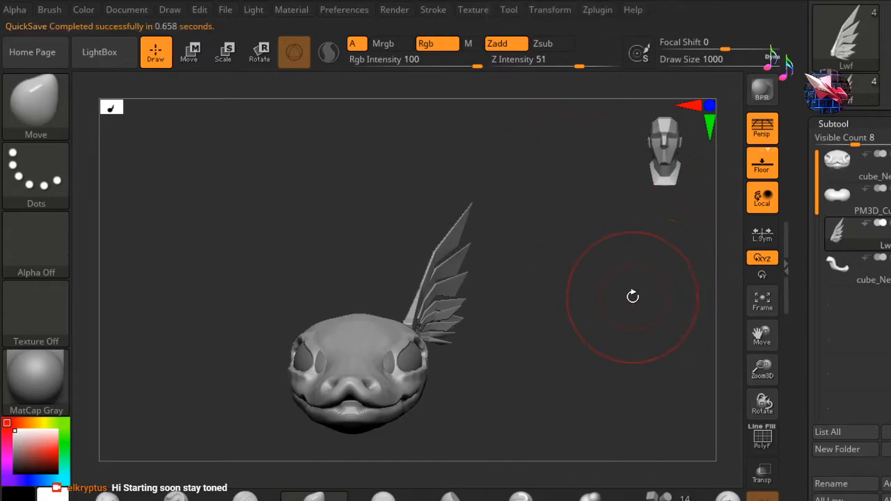
# - Select the cube_NewUVs head subtool, reduce the subtool list's visible count to 1 and duplicate the head
pyautogui.click(859, 179)
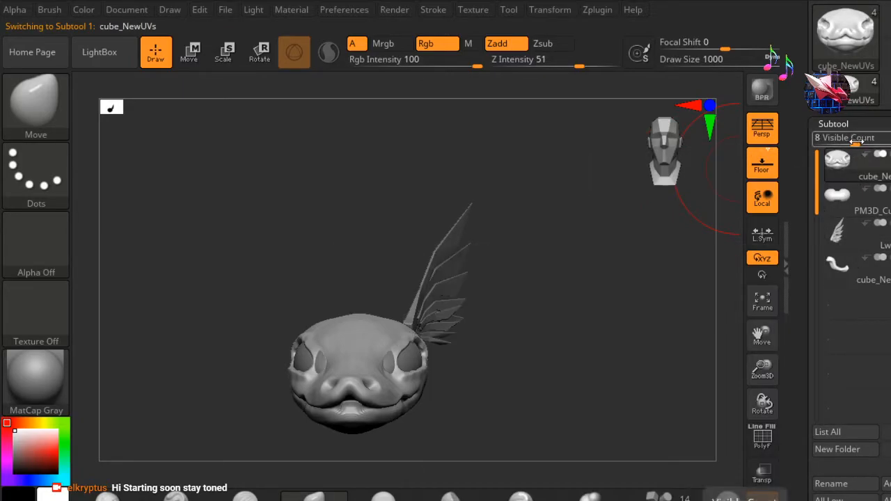
pyautogui.moveTo(854, 139); pyautogui.dragTo(809, 145)
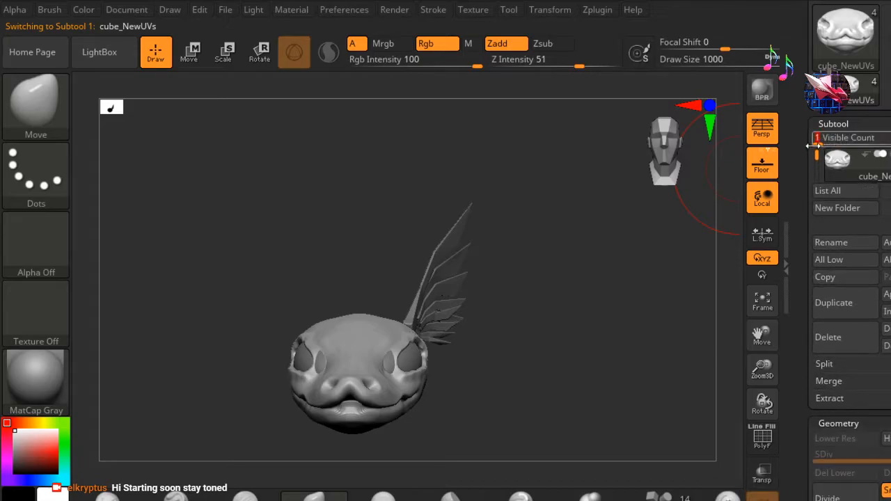
pyautogui.click(858, 302)
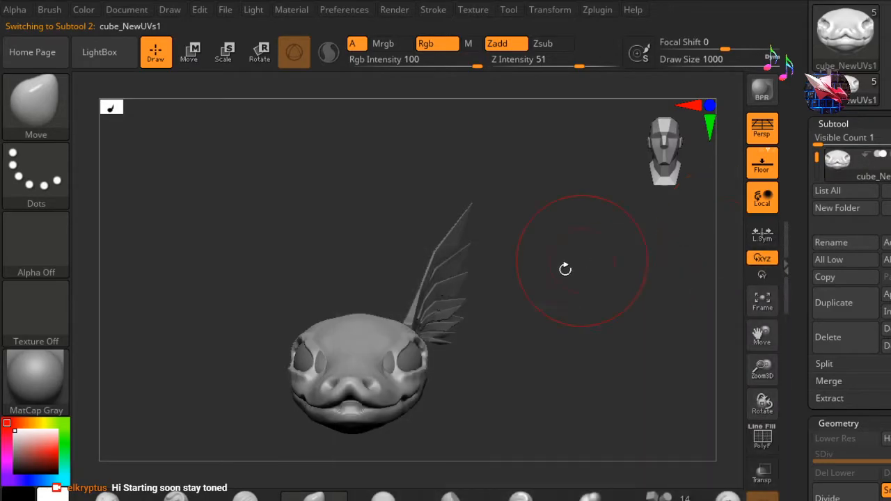
# - Find the Lwf feathers in the subtool list and hide them so the back of the head is unobstructed
pyautogui.moveTo(581, 339)
pyautogui.mouseDown()
pyautogui.moveTo(551, 334)
pyautogui.moveTo(543, 321)
pyautogui.mouseUp()
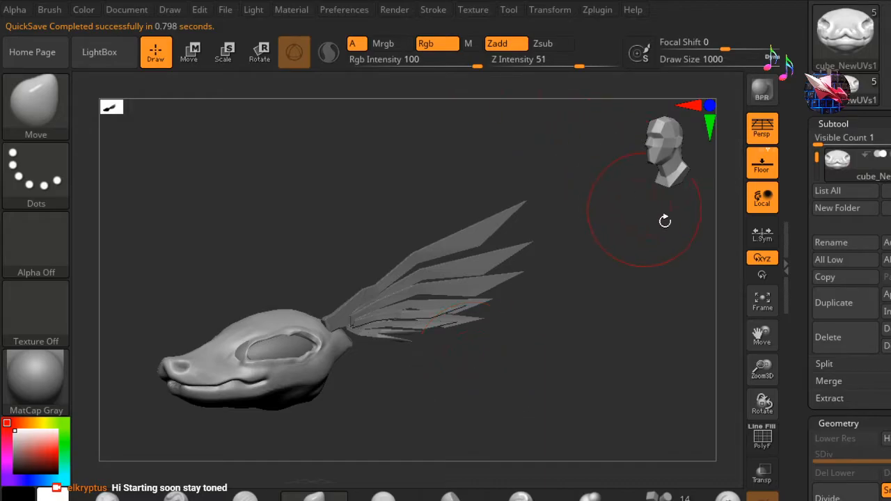
pyautogui.moveTo(349, 244)
pyautogui.mouseDown()
pyautogui.moveTo(533, 209)
pyautogui.moveTo(700, 155)
pyautogui.moveTo(401, 232)
pyautogui.mouseUp()
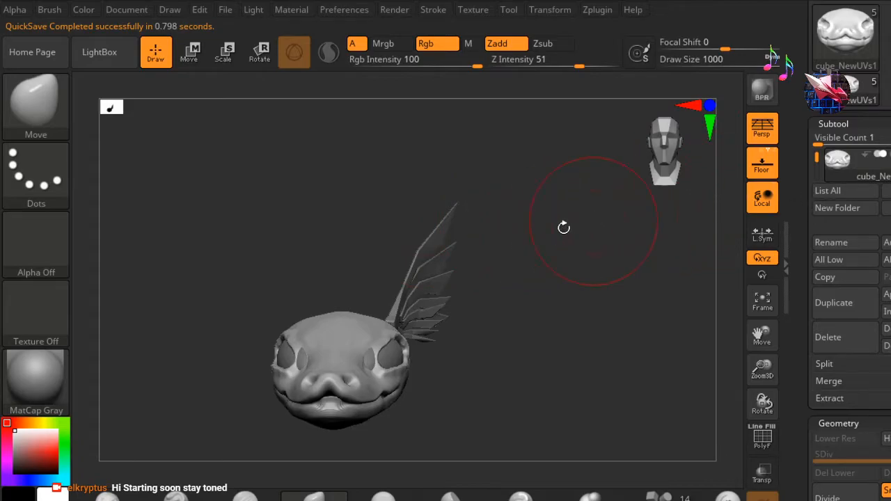
pyautogui.keyDown('alt'); pyautogui.moveTo(346, 209); pyautogui.dragTo(428, 157); pyautogui.keyUp('alt')
pyautogui.moveTo(224, 262)
pyautogui.keyDown('ctrl'); pyautogui.mouseDown(button='right')
pyautogui.moveTo(239, 269)
pyautogui.moveTo(294, 241)
pyautogui.mouseUp(button='right'); pyautogui.keyUp('ctrl')
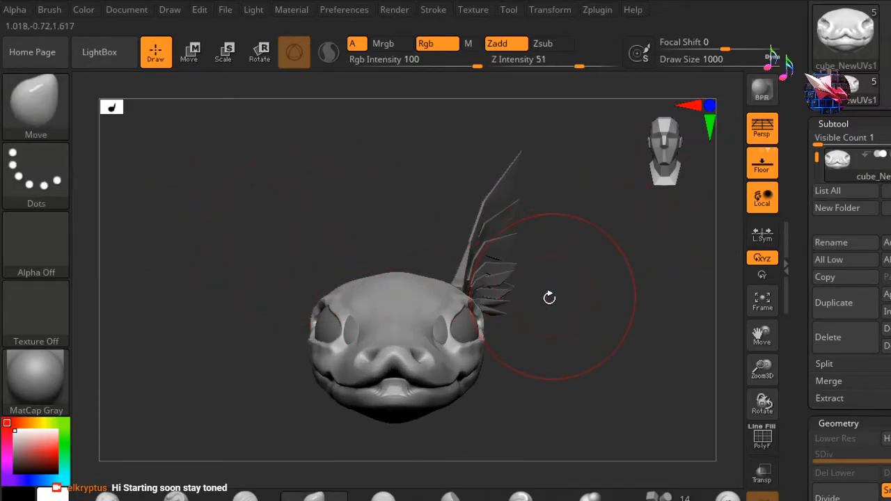
pyautogui.moveTo(604, 296); pyautogui.dragTo(603, 259)
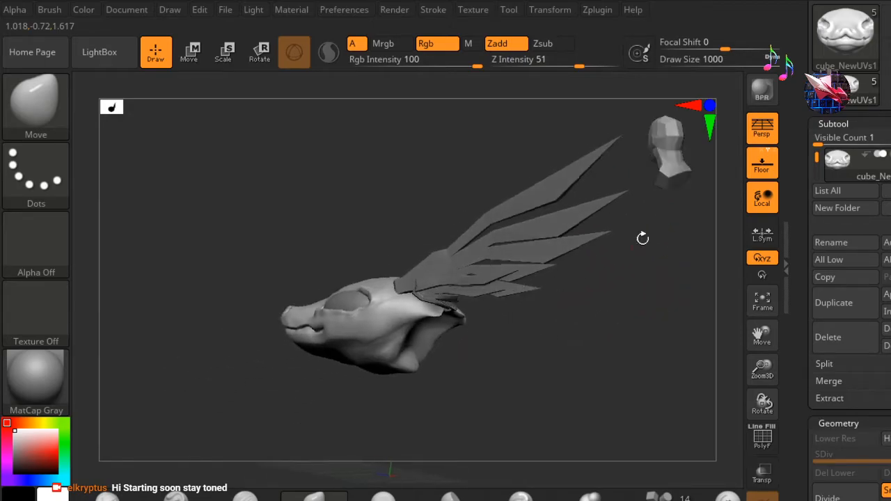
pyautogui.moveTo(817, 156); pyautogui.dragTo(819, 168)
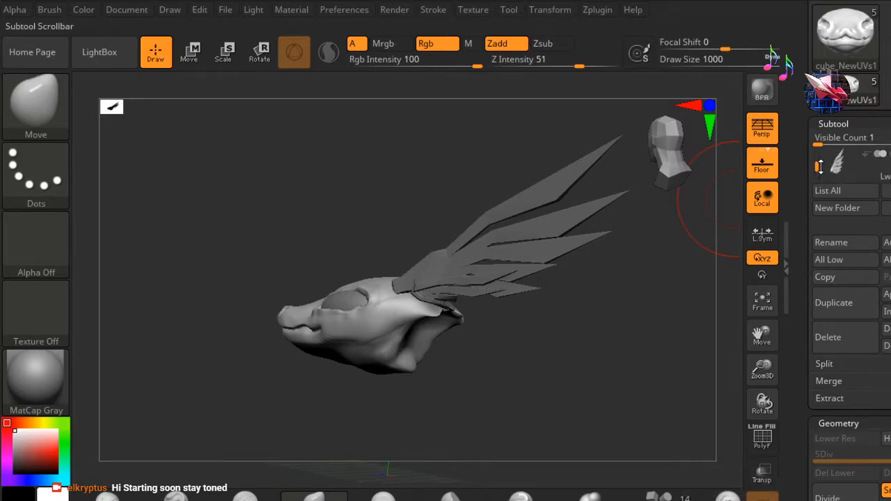
pyautogui.click(889, 176)
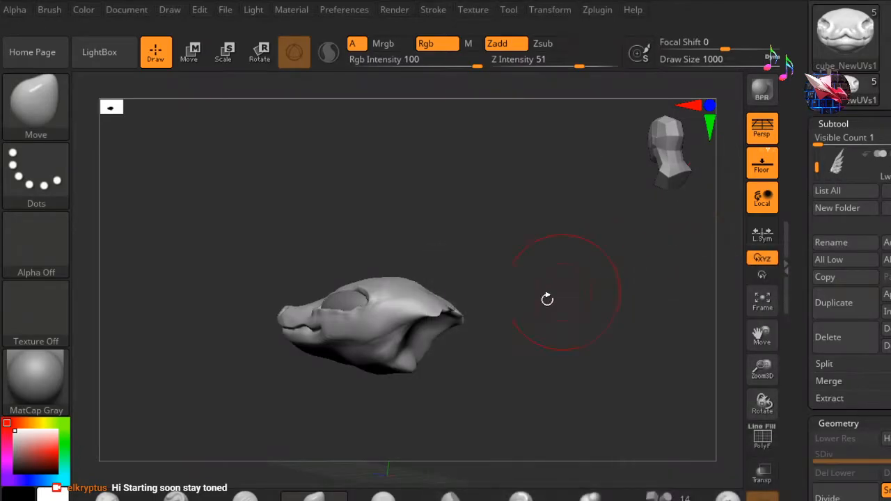
# - Set the draw size to 372 and choose the TrimDynamic brush for the back of the duplicated head
pyautogui.moveTo(479, 381); pyautogui.dragTo(483, 343)
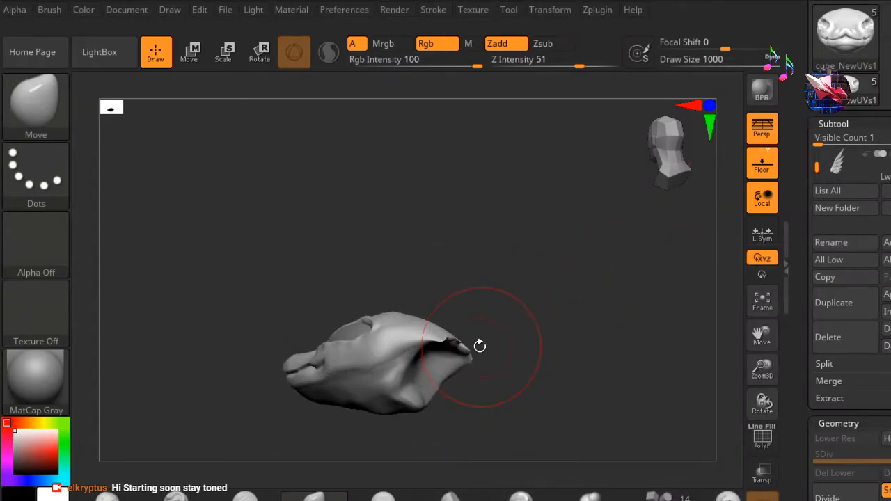
pyautogui.moveTo(672, 122); pyautogui.dragTo(693, 118)
pyautogui.moveTo(207, 241)
pyautogui.keyDown('ctrl'); pyautogui.mouseDown(button='right')
pyautogui.moveTo(378, 215)
pyautogui.moveTo(458, 235)
pyautogui.moveTo(293, 205)
pyautogui.mouseUp(button='right'); pyautogui.keyUp('ctrl')
pyautogui.keyDown('ctrl'); pyautogui.moveTo(209, 218); pyautogui.dragTo(356, 192, button='right'); pyautogui.keyUp('ctrl')
pyautogui.moveTo(281, 228)
pyautogui.keyDown('alt'); pyautogui.mouseDown(button='right')
pyautogui.moveTo(214, 237)
pyautogui.moveTo(437, 219)
pyautogui.mouseUp(button='right'); pyautogui.keyUp('alt')
pyautogui.moveTo(566, 279); pyautogui.dragTo(546, 220, button='right')
pyautogui.press('space')
pyautogui.moveTo(607, 242); pyautogui.dragTo(568, 248)
pyautogui.moveTo(557, 372)
pyautogui.mouseDown(button='right')
pyautogui.moveTo(537, 252)
pyautogui.moveTo(278, 294)
pyautogui.moveTo(153, 265)
pyautogui.moveTo(390, 450)
pyautogui.mouseUp(button='right')
pyautogui.click(387, 491)
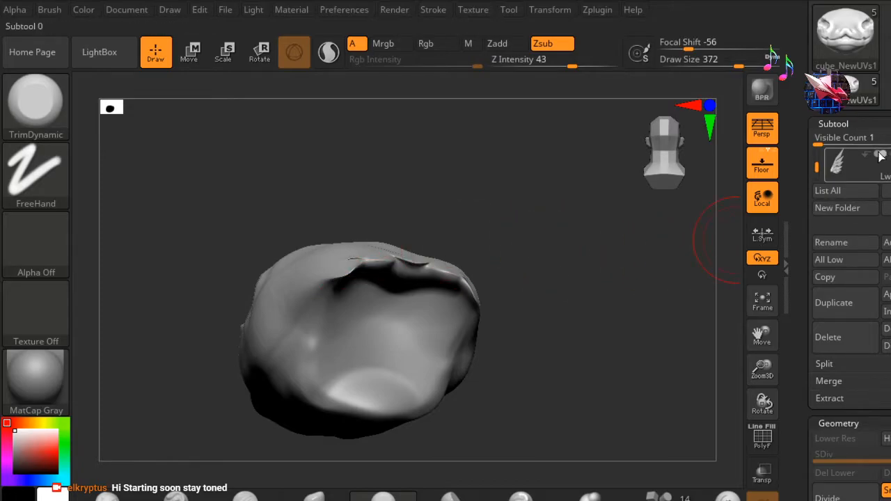
# - Trim the upper rim of the opening at the back of the head and bring up the original cube_NewUVs entry among the subtools
pyautogui.moveTo(366, 256)
pyautogui.mouseDown()
pyautogui.moveTo(341, 266)
pyautogui.moveTo(361, 269)
pyautogui.mouseUp()
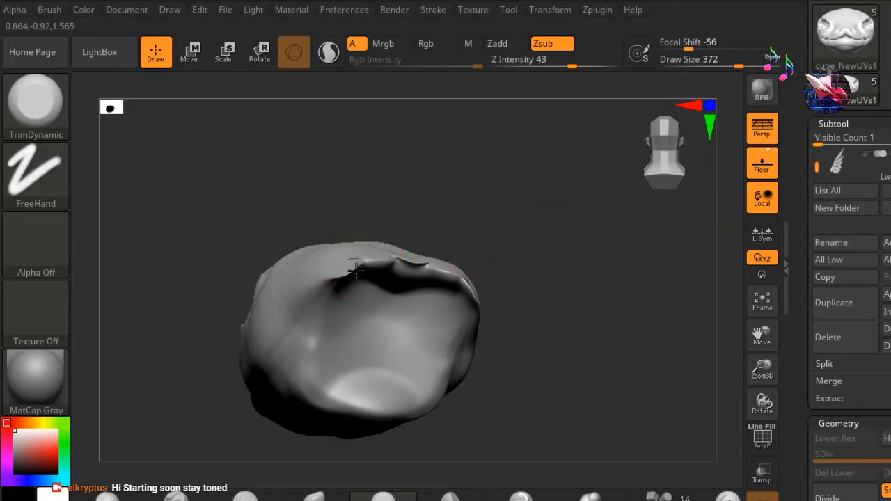
pyautogui.moveTo(503, 258); pyautogui.dragTo(635, 263)
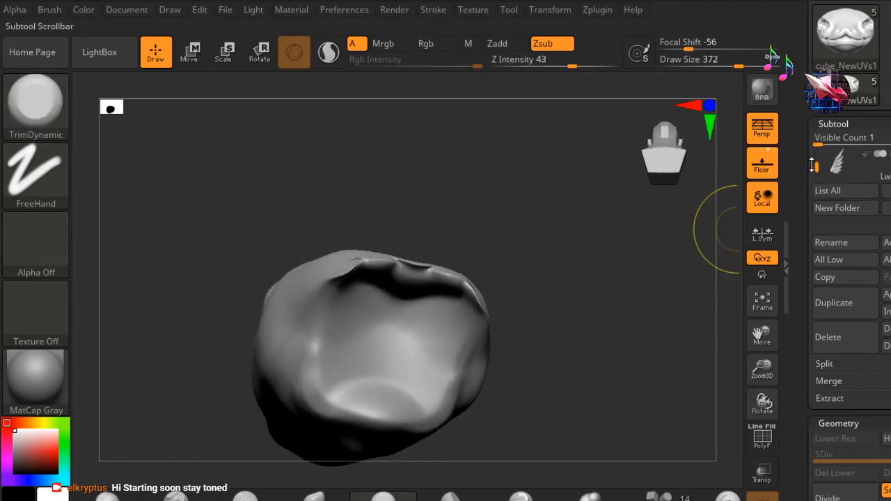
pyautogui.moveTo(817, 166); pyautogui.dragTo(821, 160)
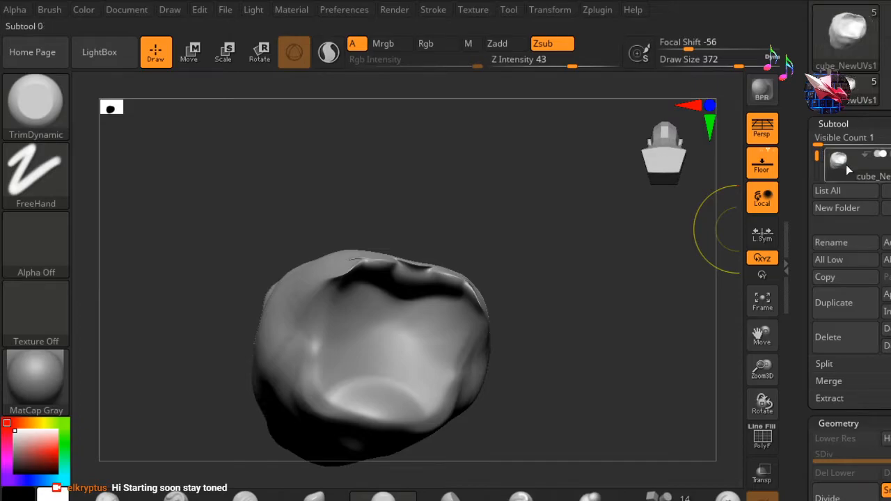
pyautogui.moveTo(815, 152); pyautogui.dragTo(816, 156)
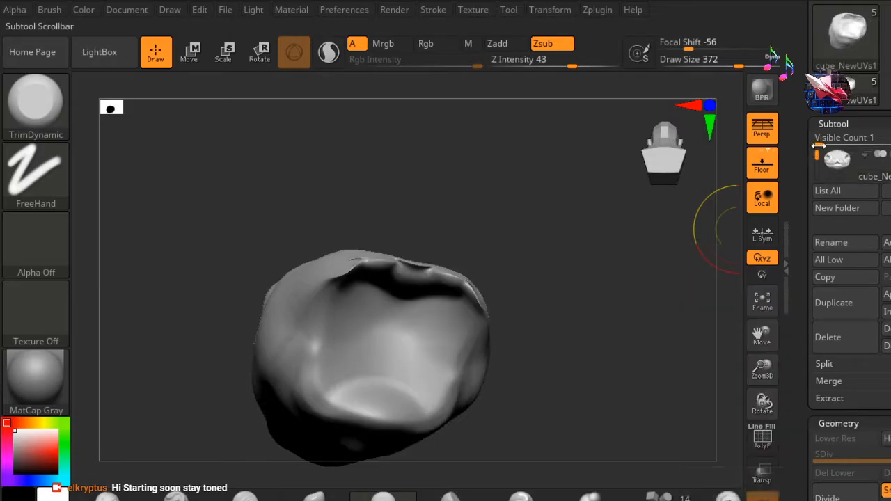
# - Flatten the ragged upper edge of the rear opening on the duplicated head cube_NewUVs1 with TrimDynamic strokes
pyautogui.moveTo(737, 229)
pyautogui.mouseDown()
pyautogui.moveTo(595, 258)
pyautogui.moveTo(580, 283)
pyautogui.moveTo(563, 277)
pyautogui.moveTo(529, 285)
pyautogui.mouseUp()
pyautogui.moveTo(456, 280); pyautogui.dragTo(422, 276)
pyautogui.moveTo(490, 178)
pyautogui.mouseDown()
pyautogui.moveTo(462, 181)
pyautogui.moveTo(476, 201)
pyautogui.moveTo(449, 216)
pyautogui.mouseUp()
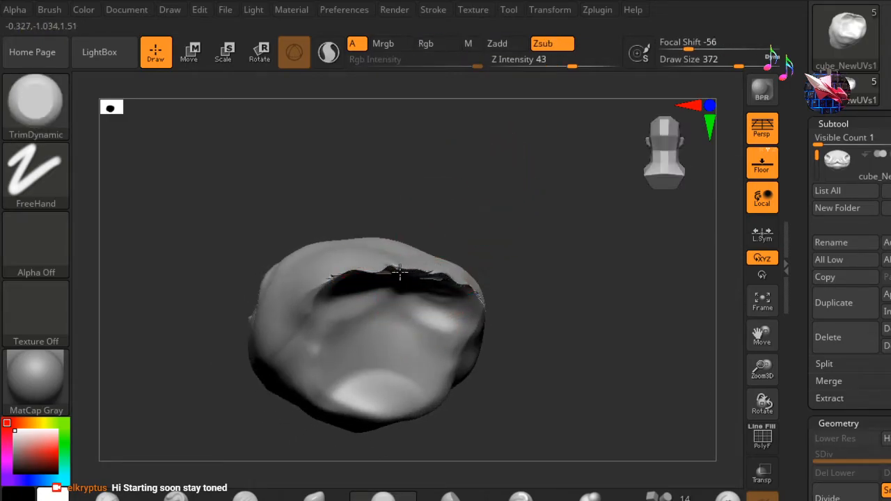
pyautogui.moveTo(549, 274)
pyautogui.mouseDown()
pyautogui.moveTo(529, 260)
pyautogui.moveTo(537, 243)
pyautogui.moveTo(564, 235)
pyautogui.moveTo(569, 222)
pyautogui.moveTo(600, 250)
pyautogui.moveTo(543, 305)
pyautogui.moveTo(563, 346)
pyautogui.moveTo(592, 329)
pyautogui.moveTo(565, 341)
pyautogui.moveTo(426, 302)
pyautogui.mouseUp()
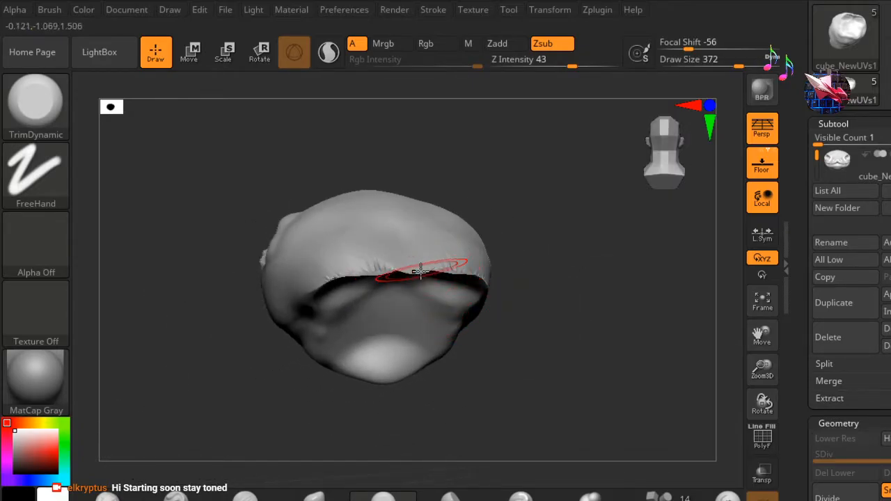
pyautogui.moveTo(595, 320)
pyautogui.mouseDown()
pyautogui.moveTo(581, 251)
pyautogui.moveTo(561, 252)
pyautogui.moveTo(487, 339)
pyautogui.mouseUp()
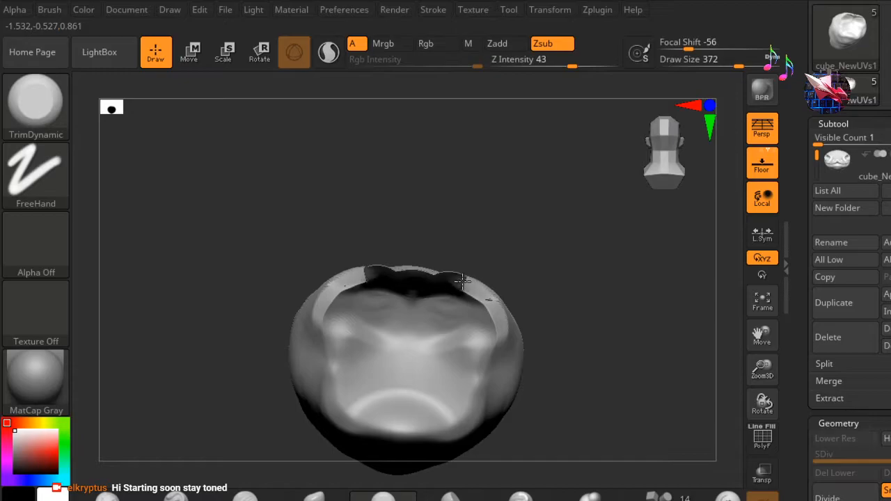
pyautogui.moveTo(432, 258)
pyautogui.mouseDown()
pyautogui.moveTo(454, 258)
pyautogui.moveTo(439, 262)
pyautogui.mouseUp()
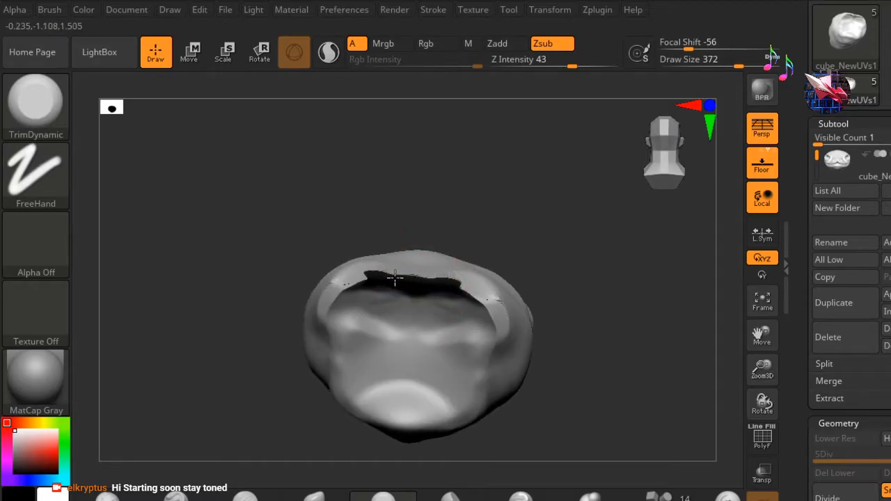
pyautogui.moveTo(503, 218); pyautogui.dragTo(568, 221)
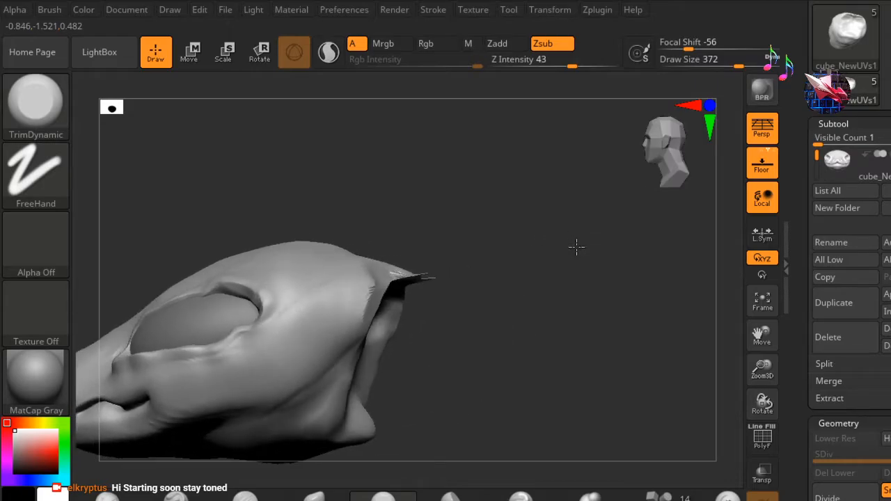
pyautogui.moveTo(541, 278)
pyautogui.mouseDown()
pyautogui.moveTo(515, 288)
pyautogui.moveTo(509, 248)
pyautogui.mouseUp()
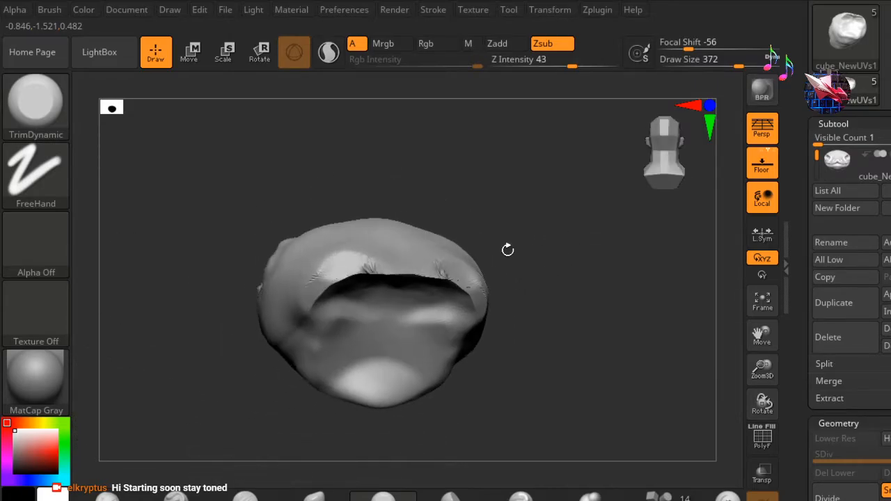
# - Smooth the trimmed upper rim of the rear opening with the Smooth brush
pyautogui.press('shift')
pyautogui.keyDown('shift'); pyautogui.moveTo(376, 264); pyautogui.dragTo(328, 298); pyautogui.keyUp('shift')
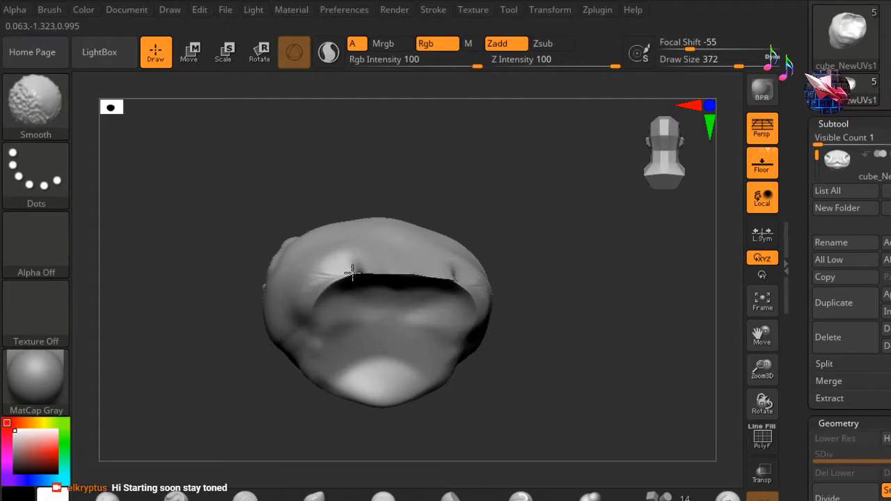
pyautogui.moveTo(626, 372)
pyautogui.mouseDown()
pyautogui.moveTo(617, 259)
pyautogui.moveTo(636, 243)
pyautogui.moveTo(611, 262)
pyautogui.moveTo(629, 296)
pyautogui.moveTo(621, 295)
pyautogui.mouseUp()
# - Switch to the ClayBuildup brush, undo the trial stroke across the rear opening, and adjust the draw size and focal shift
pyautogui.press('b')
pyautogui.press('c')
pyautogui.press('b')
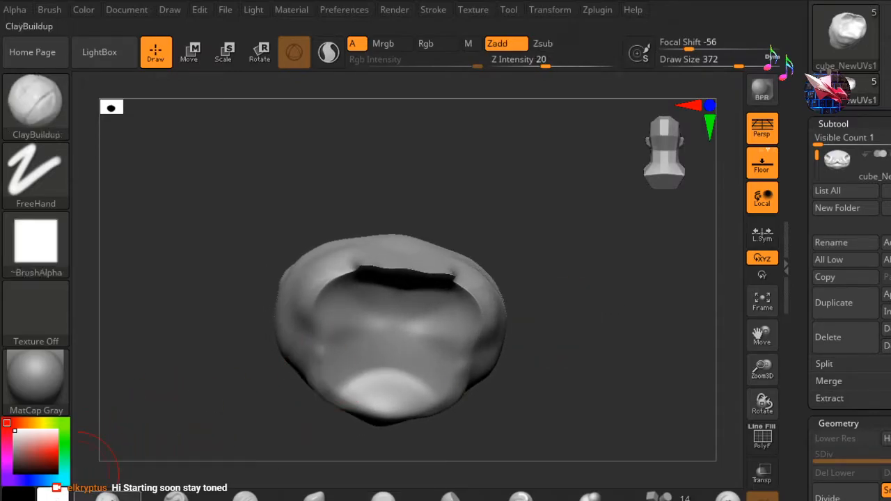
pyautogui.moveTo(370, 258); pyautogui.dragTo(369, 374)
pyautogui.hotkey('ctrl', 'z')
pyautogui.press('space')
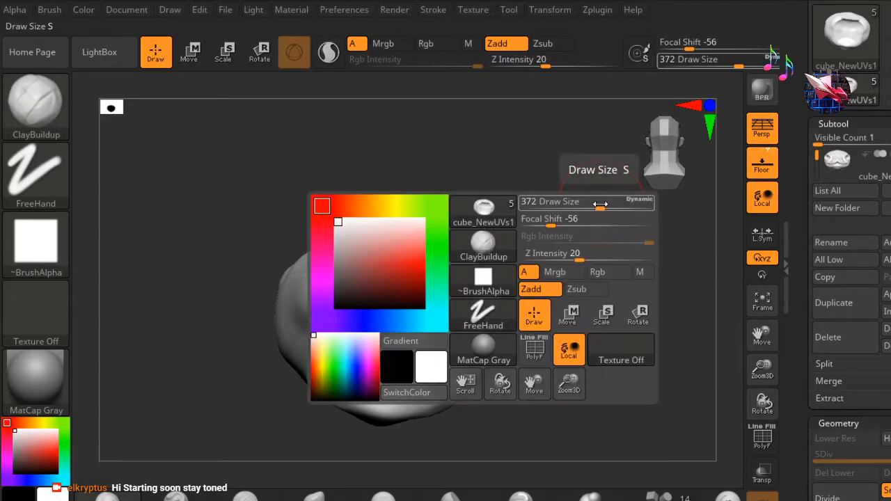
pyautogui.moveTo(556, 221); pyautogui.dragTo(606, 208)
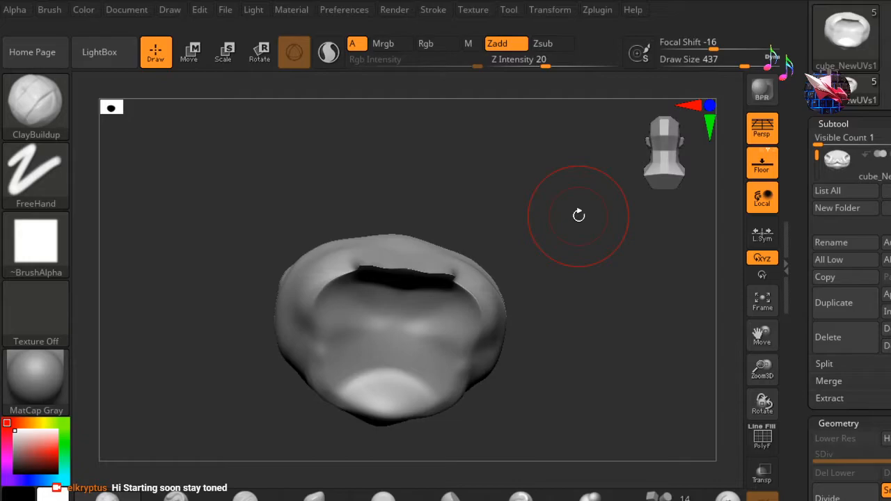
# - Set the ClayBuildup brush to draw size 324 and focal shift 34 for work on the rear opening
pyautogui.moveTo(601, 272)
pyautogui.mouseDown()
pyautogui.moveTo(591, 241)
pyautogui.moveTo(559, 249)
pyautogui.moveTo(519, 287)
pyautogui.mouseUp()
pyautogui.moveTo(480, 325)
pyautogui.mouseDown()
pyautogui.moveTo(477, 304)
pyautogui.moveTo(438, 261)
pyautogui.mouseUp()
pyautogui.moveTo(557, 259)
pyautogui.mouseDown()
pyautogui.moveTo(553, 278)
pyautogui.moveTo(573, 260)
pyautogui.mouseUp()
pyautogui.moveTo(588, 276)
pyautogui.mouseDown()
pyautogui.moveTo(606, 275)
pyautogui.moveTo(576, 264)
pyautogui.moveTo(602, 260)
pyautogui.moveTo(587, 243)
pyautogui.moveTo(569, 244)
pyautogui.moveTo(569, 265)
pyautogui.mouseUp()
pyautogui.press('space')
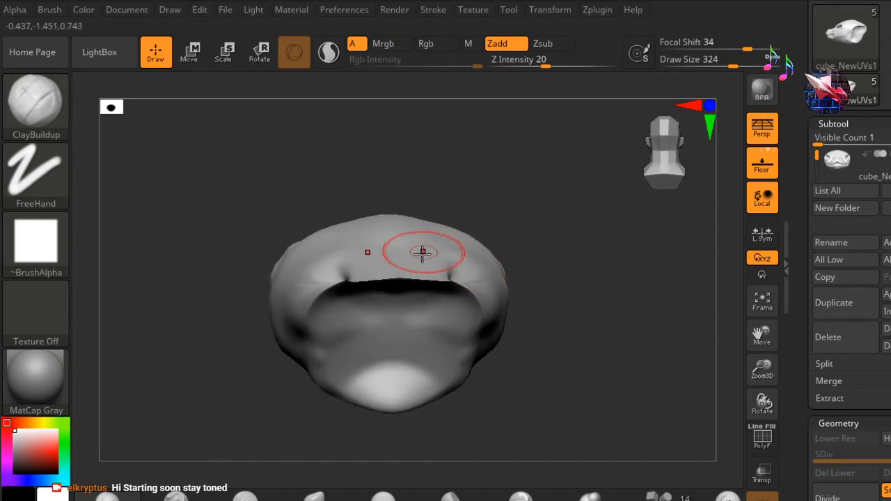
# - Build up clay along the upper rim and inner sides of the rear opening with ClayBuildup
pyautogui.moveTo(409, 257); pyautogui.dragTo(463, 326)
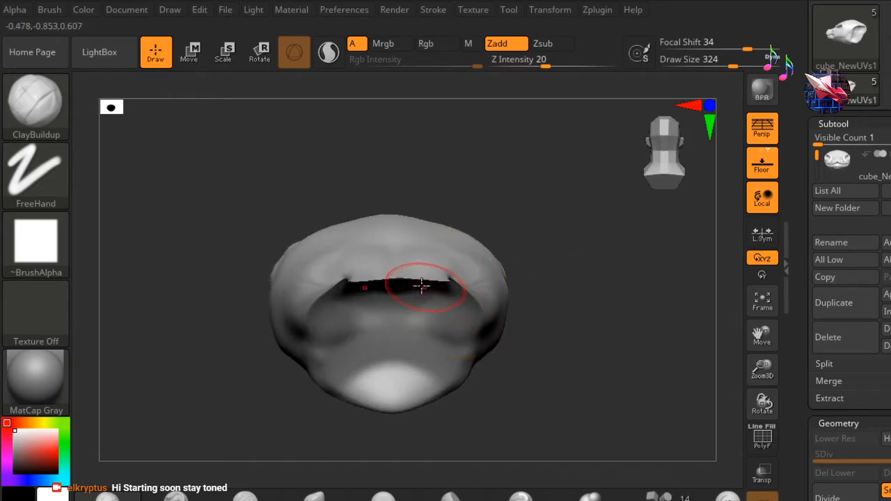
pyautogui.moveTo(391, 283); pyautogui.dragTo(456, 352)
pyautogui.moveTo(618, 339)
pyautogui.mouseDown()
pyautogui.moveTo(573, 310)
pyautogui.moveTo(620, 288)
pyautogui.moveTo(655, 309)
pyautogui.moveTo(623, 369)
pyautogui.moveTo(418, 247)
pyautogui.mouseUp()
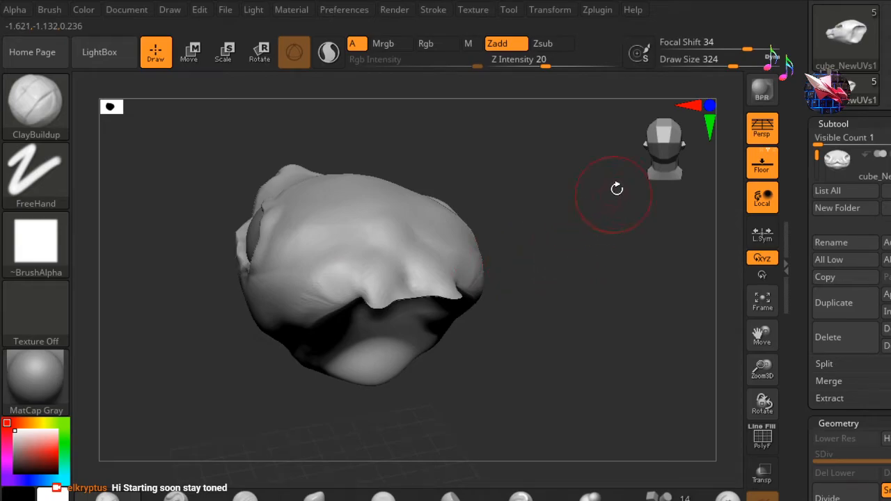
pyautogui.moveTo(534, 255); pyautogui.dragTo(469, 272)
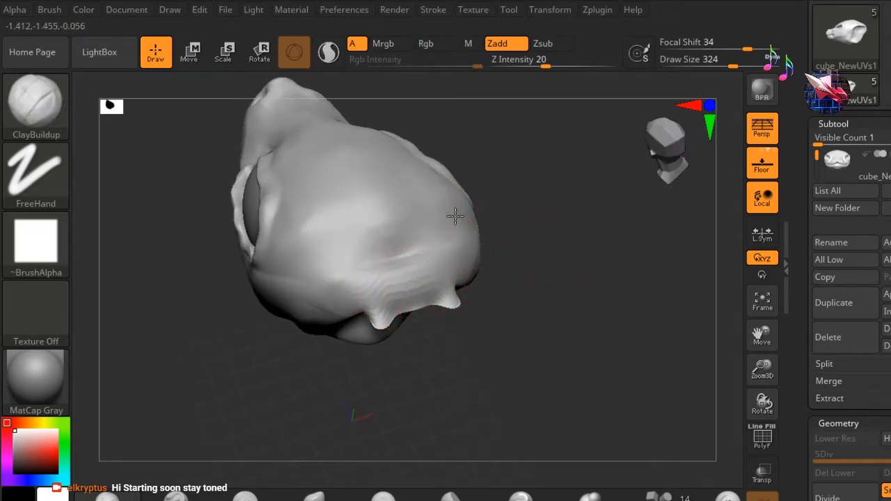
# - Build up clay across the rear top of the skull and behind the eye, and quick-save the project
pyautogui.moveTo(457, 212); pyautogui.dragTo(341, 251)
pyautogui.moveTo(545, 252)
pyautogui.mouseDown()
pyautogui.moveTo(617, 218)
pyautogui.moveTo(519, 217)
pyautogui.mouseUp()
pyautogui.moveTo(542, 182); pyautogui.dragTo(521, 223)
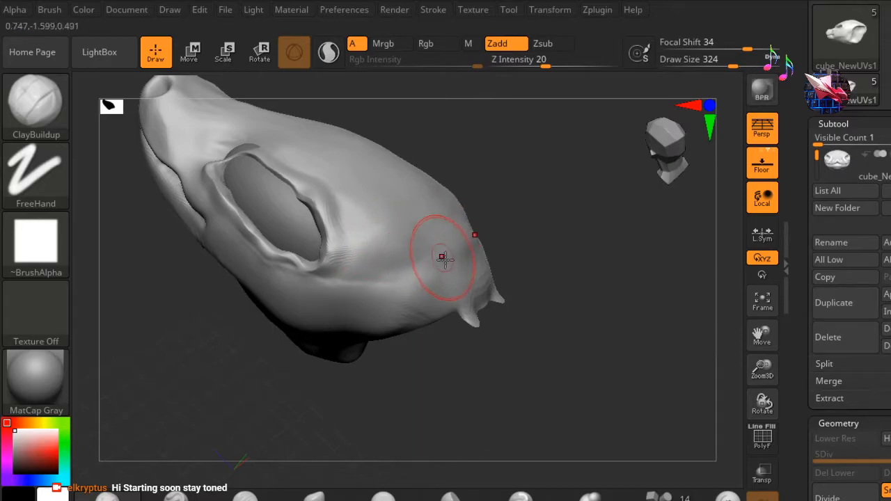
pyautogui.moveTo(466, 239)
pyautogui.mouseDown()
pyautogui.moveTo(422, 267)
pyautogui.moveTo(352, 278)
pyautogui.mouseUp()
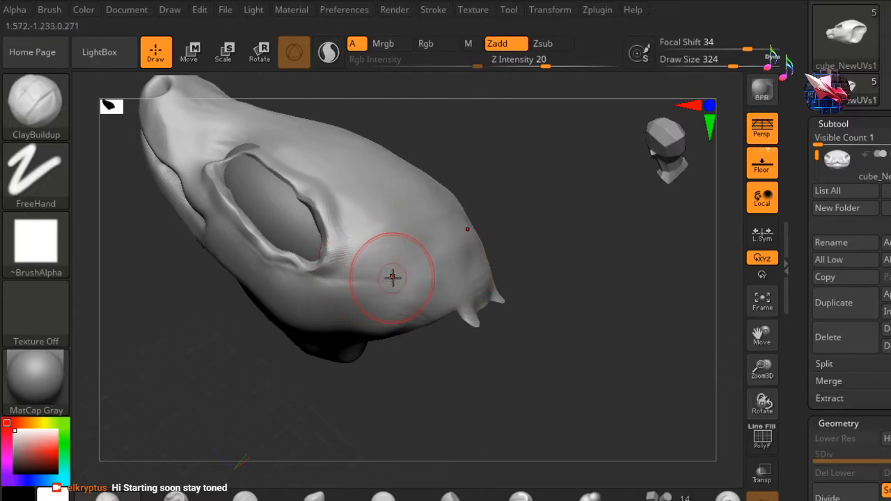
pyautogui.moveTo(657, 255)
pyautogui.mouseDown()
pyautogui.moveTo(589, 216)
pyautogui.moveTo(578, 159)
pyautogui.moveTo(593, 91)
pyautogui.mouseUp()
pyautogui.click(660, 161)
pyautogui.keyDown('alt'); pyautogui.moveTo(229, 281); pyautogui.dragTo(239, 229, button='right'); pyautogui.keyUp('alt')
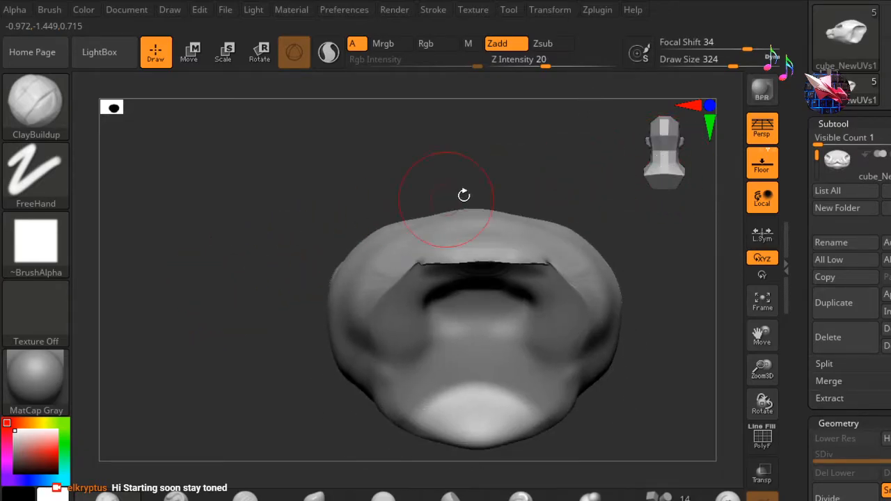
pyautogui.keyDown('ctrl'); pyautogui.moveTo(549, 175); pyautogui.dragTo(481, 159, button='right'); pyautogui.keyUp('ctrl')
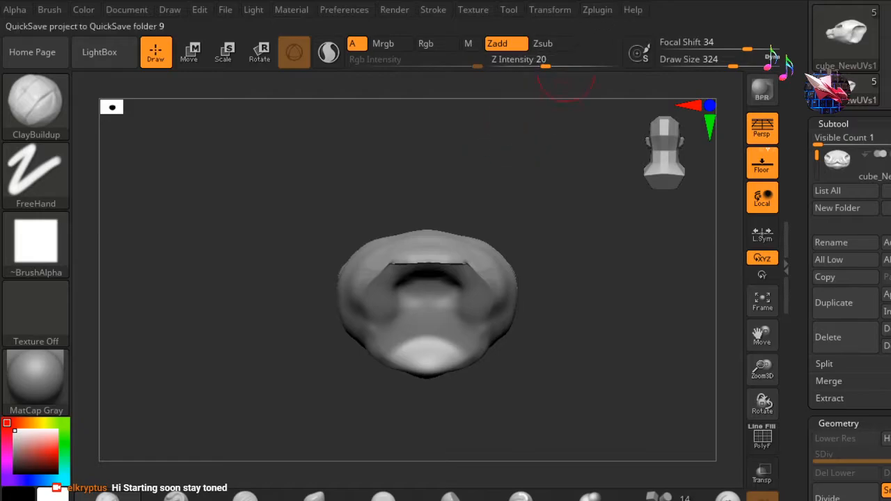
# - Examine the built-up head from the front, the side and straight behind the neck opening
pyautogui.moveTo(277, 364)
pyautogui.mouseDown()
pyautogui.moveTo(418, 346)
pyautogui.moveTo(409, 353)
pyautogui.mouseUp()
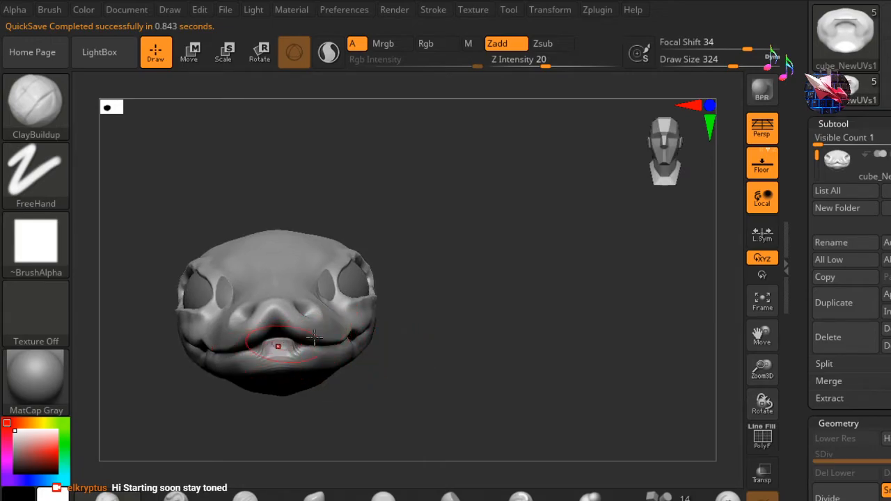
pyautogui.moveTo(686, 142); pyautogui.dragTo(659, 170)
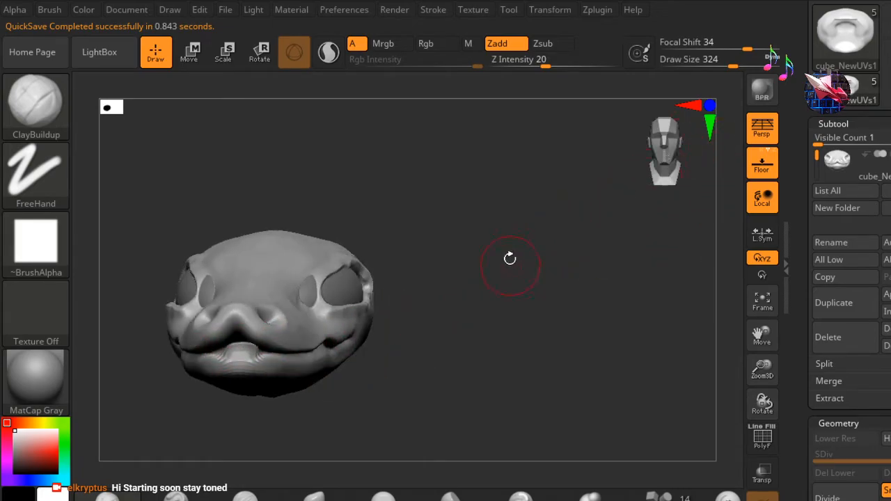
pyautogui.moveTo(558, 239)
pyautogui.mouseDown()
pyautogui.moveTo(457, 252)
pyautogui.moveTo(420, 244)
pyautogui.moveTo(422, 175)
pyautogui.moveTo(474, 149)
pyautogui.moveTo(544, 202)
pyautogui.moveTo(505, 223)
pyautogui.moveTo(507, 232)
pyautogui.moveTo(516, 227)
pyautogui.mouseUp()
pyautogui.moveTo(563, 207)
pyautogui.mouseDown()
pyautogui.moveTo(543, 227)
pyautogui.moveTo(582, 225)
pyautogui.moveTo(495, 241)
pyautogui.moveTo(479, 232)
pyautogui.moveTo(476, 213)
pyautogui.moveTo(369, 325)
pyautogui.mouseUp()
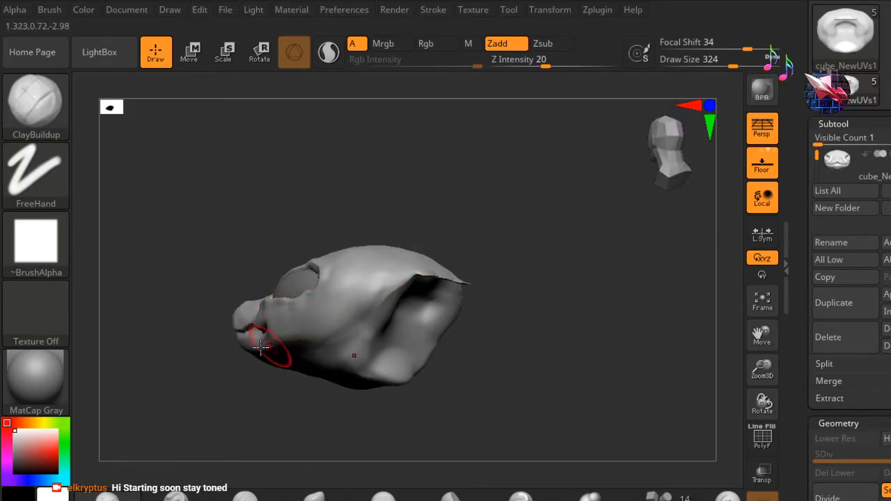
pyautogui.moveTo(527, 334)
pyautogui.mouseDown()
pyautogui.moveTo(503, 336)
pyautogui.moveTo(595, 198)
pyautogui.mouseUp()
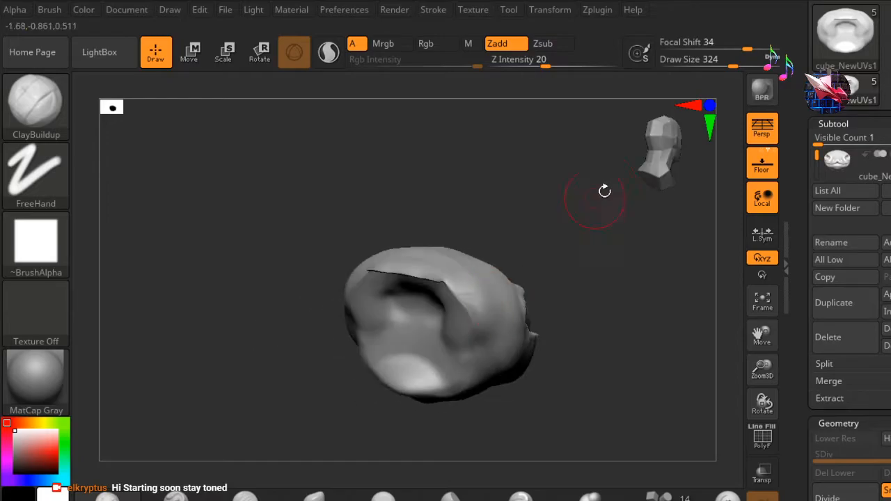
pyautogui.moveTo(636, 170); pyautogui.dragTo(672, 169)
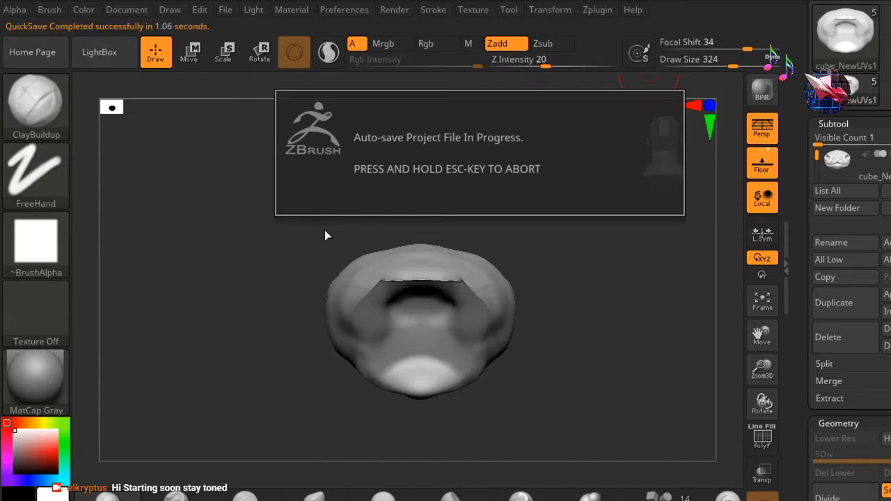
pyautogui.keyDown('ctrl'); pyautogui.moveTo(266, 265); pyautogui.dragTo(391, 209, button='right'); pyautogui.keyUp('ctrl')
pyautogui.keyDown('alt'); pyautogui.moveTo(259, 289); pyautogui.dragTo(217, 243, button='right'); pyautogui.keyUp('alt')
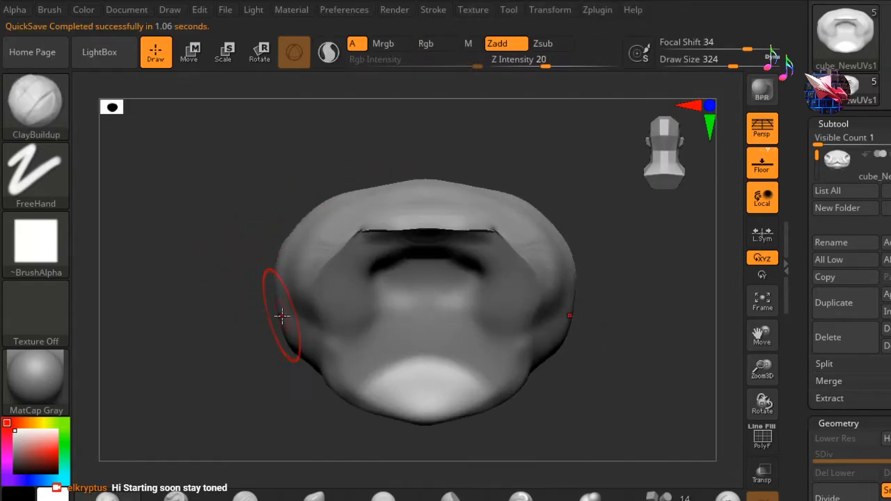
# - Trim the thin, straight upper edge of the rear opening into a rounded arch with the TrimDynamic brush
pyautogui.click(382, 496)
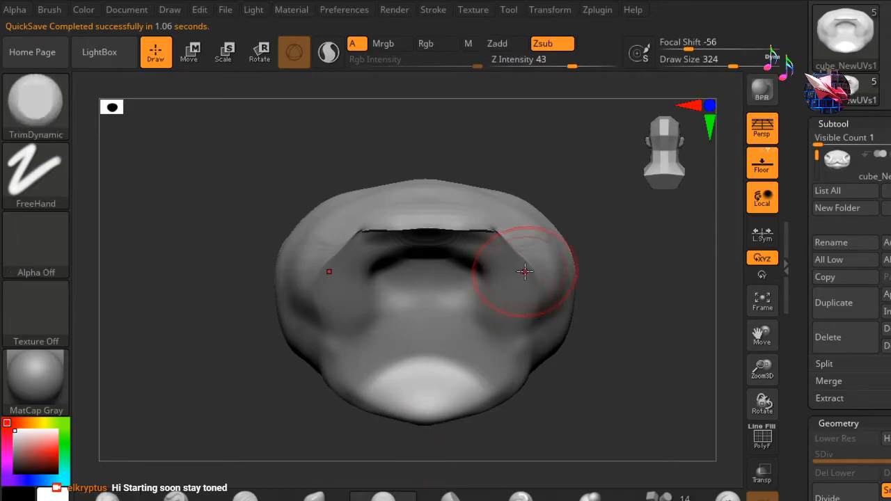
pyautogui.moveTo(526, 257)
pyautogui.mouseDown()
pyautogui.moveTo(487, 228)
pyautogui.moveTo(411, 222)
pyautogui.moveTo(481, 224)
pyautogui.moveTo(436, 213)
pyautogui.moveTo(457, 227)
pyautogui.moveTo(376, 231)
pyautogui.mouseUp()
pyautogui.moveTo(381, 237); pyautogui.dragTo(472, 236)
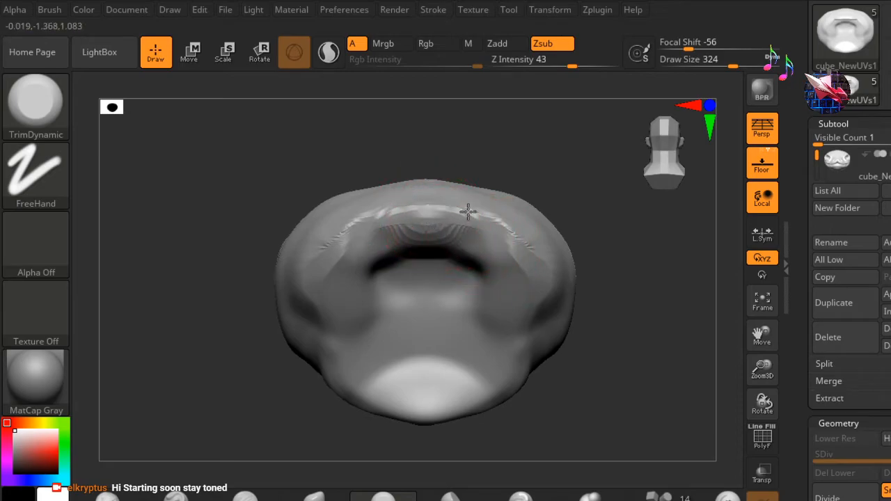
pyautogui.moveTo(455, 220); pyautogui.dragTo(480, 222)
pyautogui.moveTo(629, 268)
pyautogui.mouseDown()
pyautogui.moveTo(622, 264)
pyautogui.moveTo(608, 294)
pyautogui.moveTo(656, 312)
pyautogui.moveTo(688, 275)
pyautogui.mouseUp()
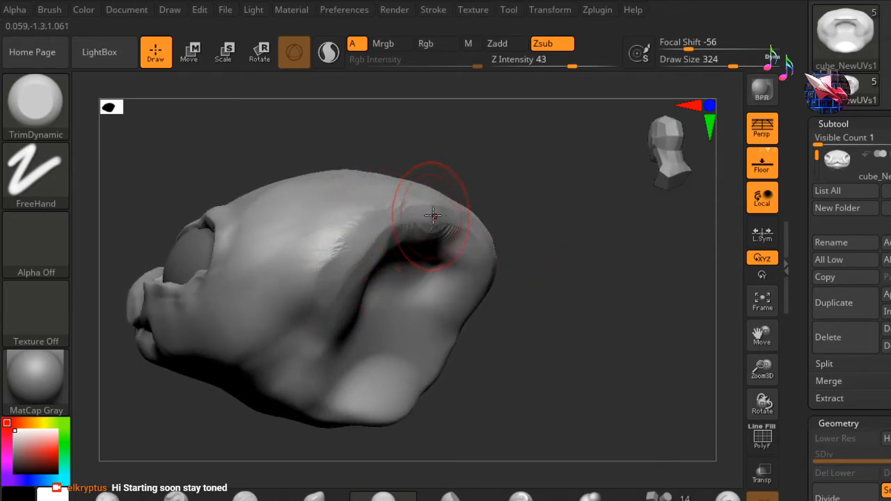
# - Refine the inner edge and sides of the rear opening with TrimDynamic strokes and quick-save the project
pyautogui.moveTo(543, 242)
pyautogui.mouseDown()
pyautogui.moveTo(545, 219)
pyautogui.moveTo(541, 230)
pyautogui.moveTo(448, 235)
pyautogui.mouseUp()
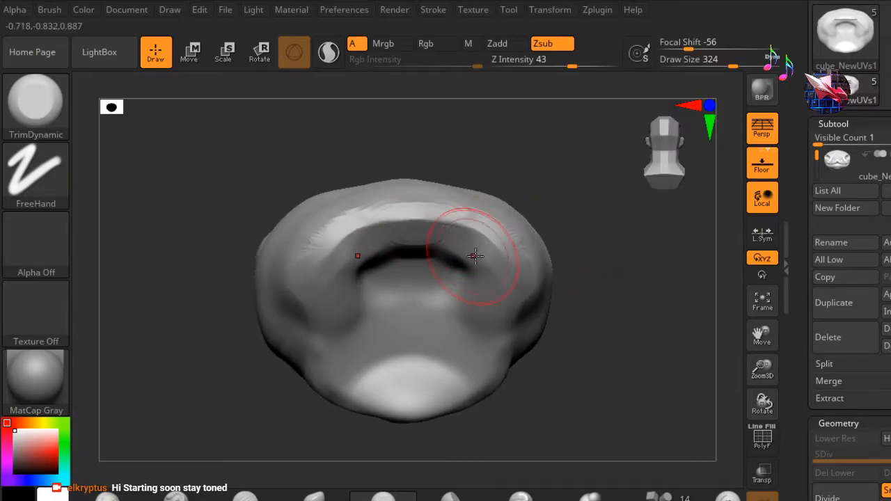
pyautogui.moveTo(633, 277)
pyautogui.mouseDown()
pyautogui.moveTo(650, 275)
pyautogui.moveTo(608, 265)
pyautogui.mouseUp()
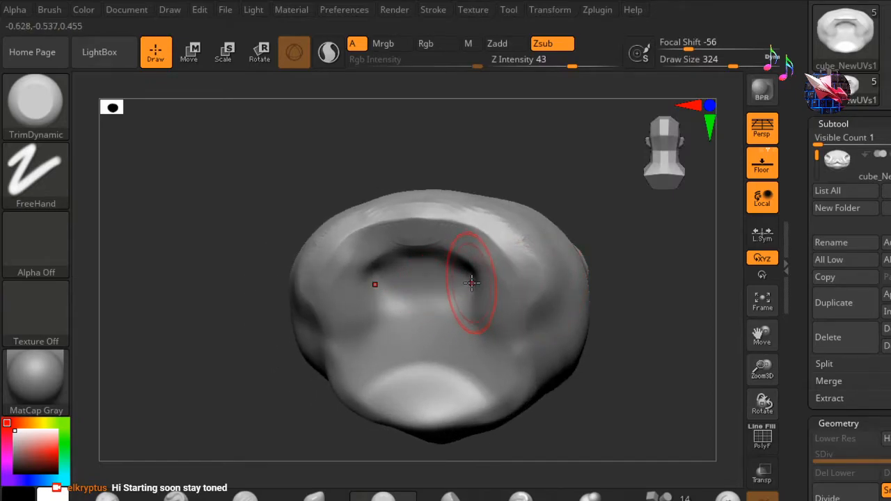
pyautogui.moveTo(667, 259)
pyautogui.mouseDown()
pyautogui.moveTo(702, 260)
pyautogui.moveTo(696, 281)
pyautogui.moveTo(655, 256)
pyautogui.mouseUp()
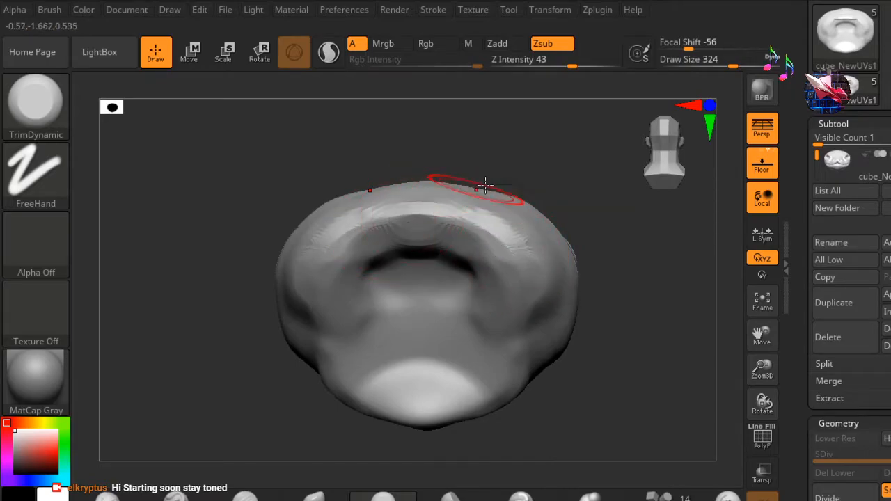
pyautogui.moveTo(527, 163)
pyautogui.mouseDown()
pyautogui.moveTo(573, 179)
pyautogui.moveTo(573, 167)
pyautogui.mouseUp()
pyautogui.keyDown('ctrl'); pyautogui.moveTo(619, 236); pyautogui.dragTo(543, 232, button='right'); pyautogui.keyUp('ctrl')
pyautogui.moveTo(588, 261)
pyautogui.mouseDown()
pyautogui.moveTo(562, 220)
pyautogui.moveTo(562, 175)
pyautogui.moveTo(575, 159)
pyautogui.moveTo(545, 181)
pyautogui.moveTo(593, 225)
pyautogui.moveTo(534, 293)
pyautogui.moveTo(577, 281)
pyautogui.mouseUp()
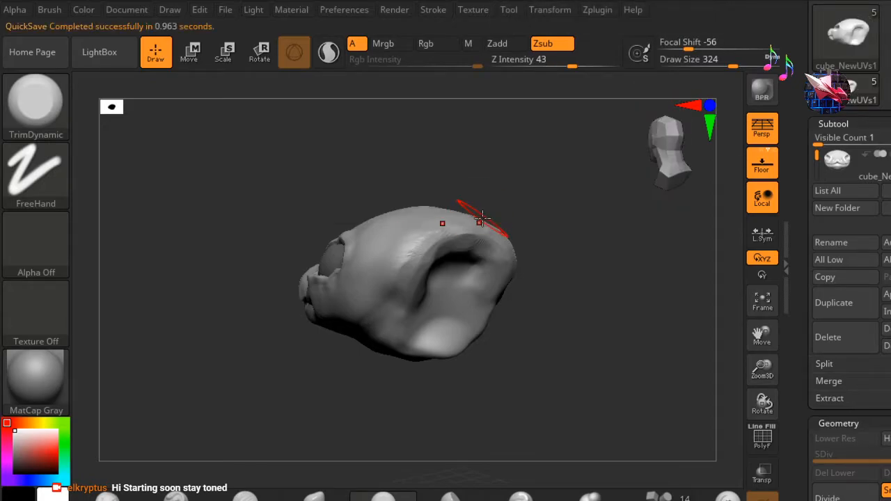
# - Smooth the trimmed rim and the cavity just inside the rear opening with the Smooth brush
pyautogui.keyDown('ctrl'); pyautogui.moveTo(284, 227); pyautogui.dragTo(348, 200, button='right'); pyautogui.keyUp('ctrl')
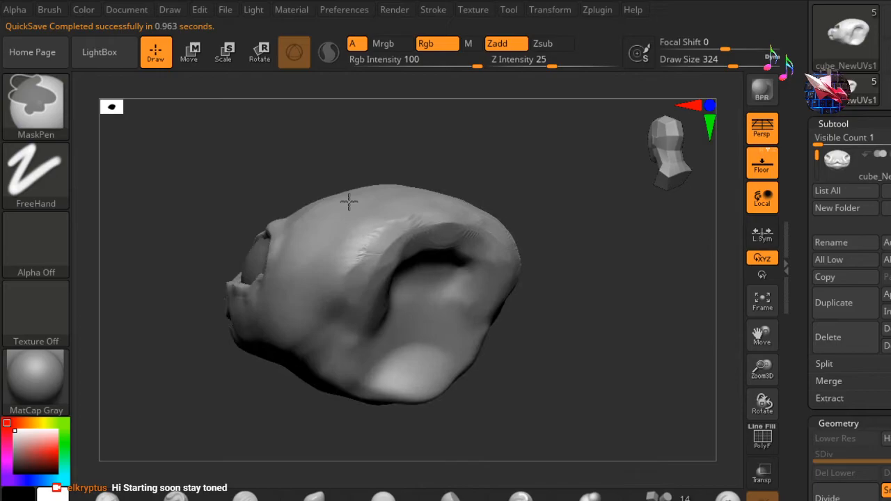
pyautogui.keyDown('shift'); pyautogui.moveTo(376, 283); pyautogui.dragTo(382, 293); pyautogui.keyUp('shift')
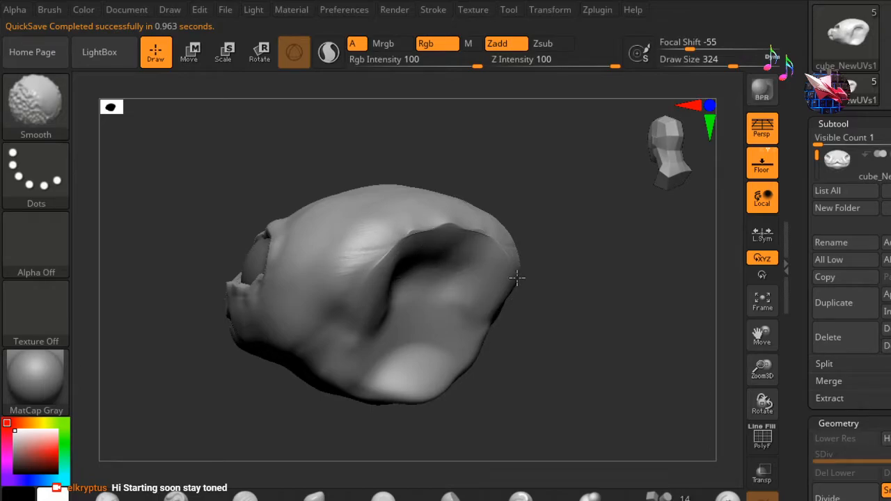
pyautogui.moveTo(639, 243)
pyautogui.mouseDown()
pyautogui.moveTo(646, 172)
pyautogui.moveTo(591, 216)
pyautogui.moveTo(593, 253)
pyautogui.moveTo(613, 262)
pyautogui.moveTo(606, 258)
pyautogui.mouseUp()
# - Trim the ragged upper and side edges of the rear opening with TrimDynamic, and smooth them into the head
pyautogui.moveTo(544, 251)
pyautogui.mouseDown()
pyautogui.moveTo(507, 235)
pyautogui.moveTo(437, 243)
pyautogui.moveTo(389, 233)
pyautogui.mouseUp()
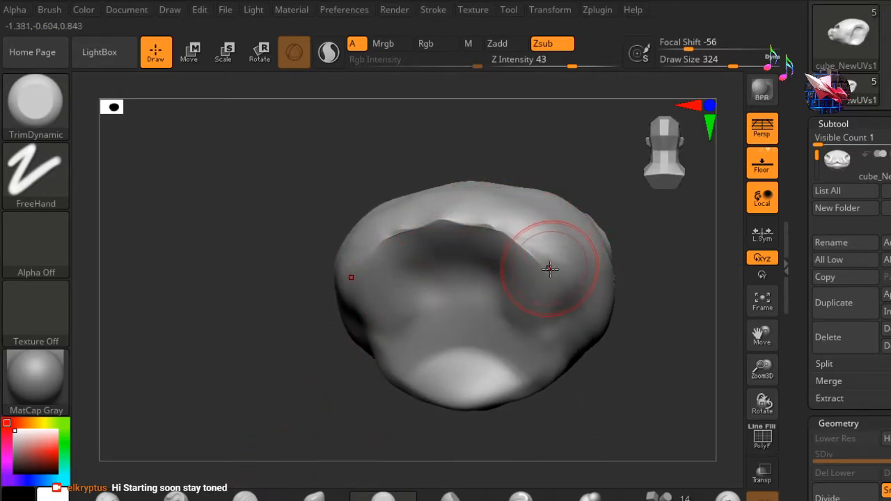
pyautogui.moveTo(543, 268)
pyautogui.mouseDown()
pyautogui.moveTo(484, 230)
pyautogui.moveTo(459, 238)
pyautogui.moveTo(552, 281)
pyautogui.mouseUp()
pyautogui.moveTo(464, 219)
pyautogui.mouseDown()
pyautogui.moveTo(543, 271)
pyautogui.moveTo(498, 243)
pyautogui.mouseUp()
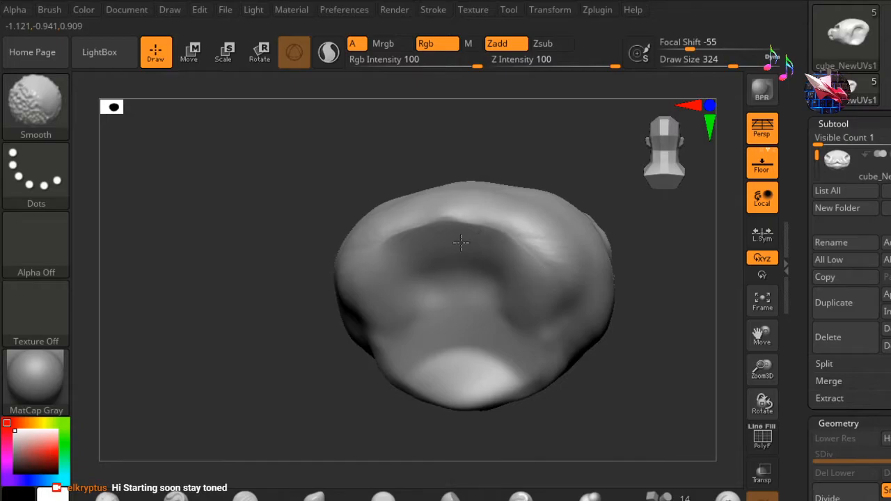
pyautogui.moveTo(243, 324)
pyautogui.mouseDown()
pyautogui.moveTo(252, 288)
pyautogui.moveTo(254, 322)
pyautogui.mouseUp()
pyautogui.moveTo(323, 287); pyautogui.dragTo(327, 285)
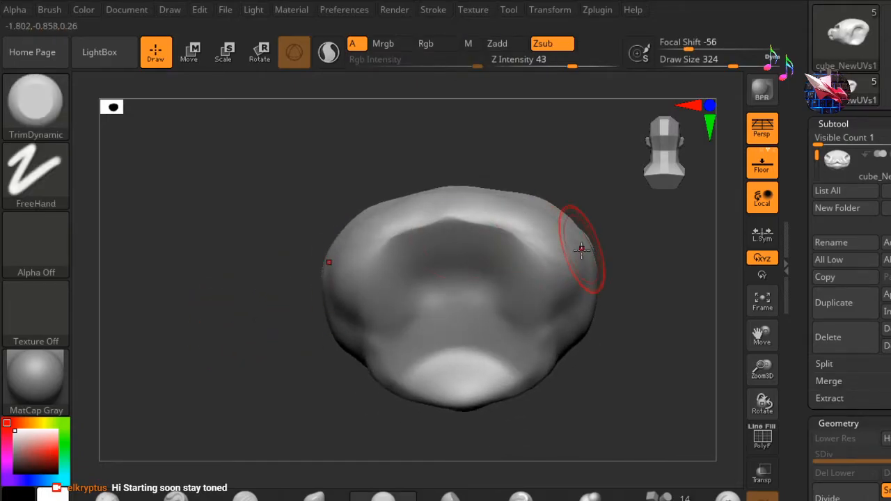
# - Flatten the arched upper rim once more with TrimDynamic and soften it with the Smooth brush
pyautogui.moveTo(534, 253); pyautogui.dragTo(418, 209)
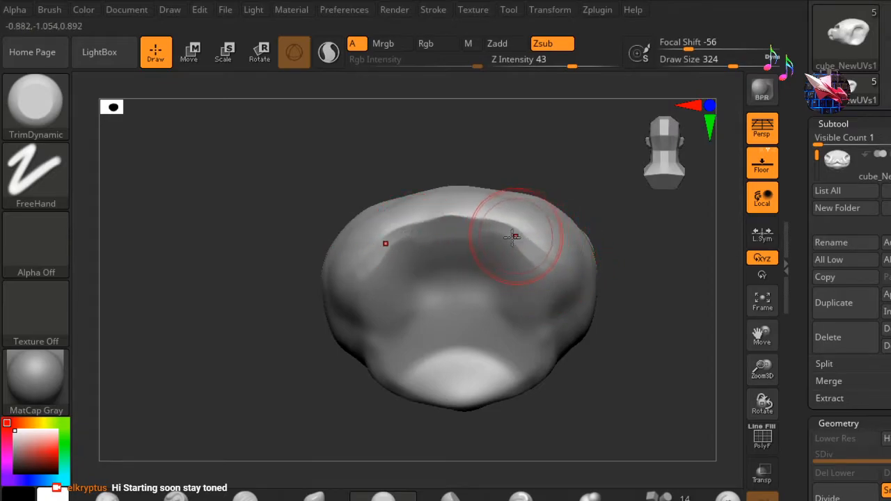
pyautogui.press('shift')
pyautogui.keyDown('shift'); pyautogui.moveTo(485, 236); pyautogui.dragTo(420, 225); pyautogui.keyUp('shift')
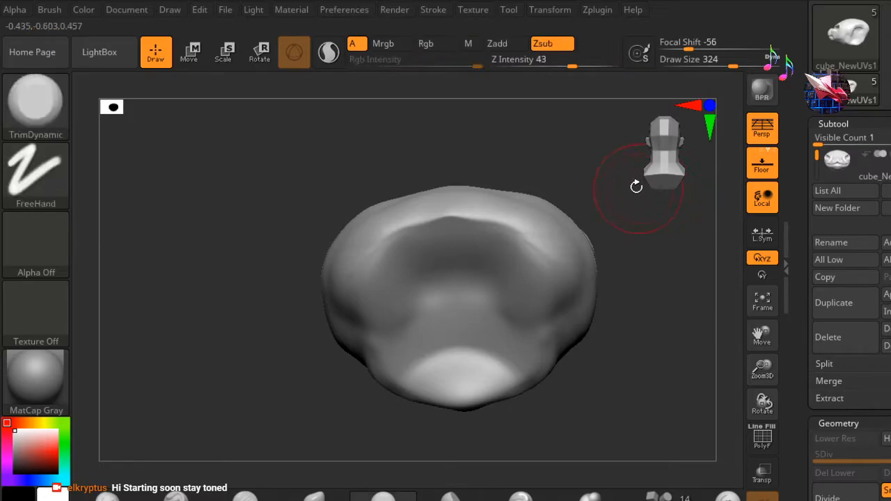
# - Examine the reshaped rear opening and lower jaw from the side and from below
pyautogui.moveTo(220, 385); pyautogui.dragTo(320, 374)
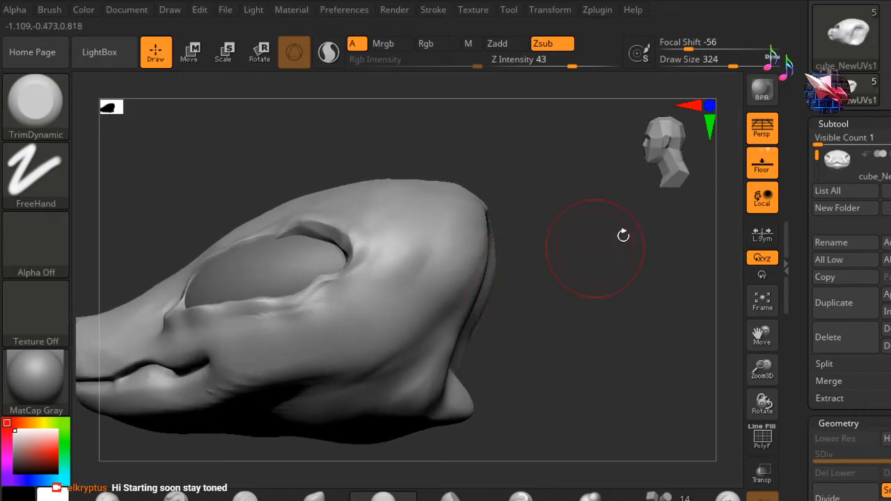
pyautogui.click(670, 160)
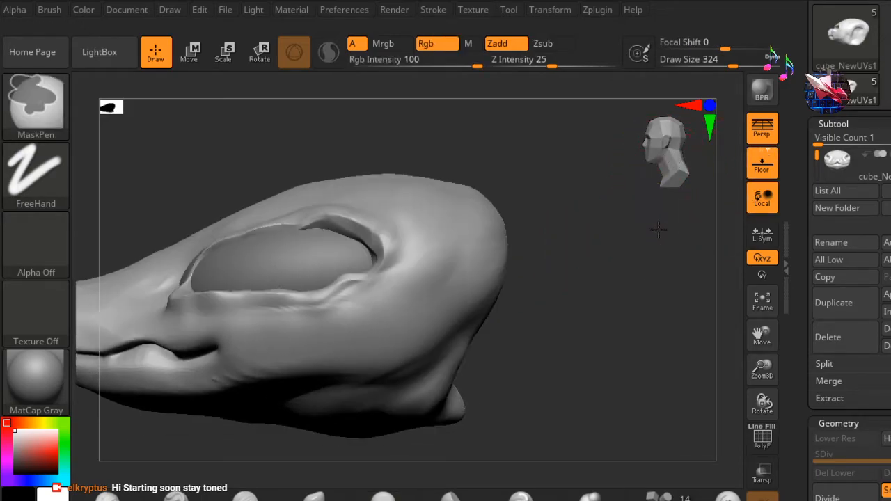
pyautogui.keyDown('ctrl'); pyautogui.moveTo(658, 229); pyautogui.dragTo(595, 231, button='right'); pyautogui.keyUp('ctrl')
pyautogui.moveTo(599, 316)
pyautogui.mouseDown()
pyautogui.moveTo(557, 291)
pyautogui.moveTo(584, 207)
pyautogui.moveTo(552, 214)
pyautogui.mouseUp()
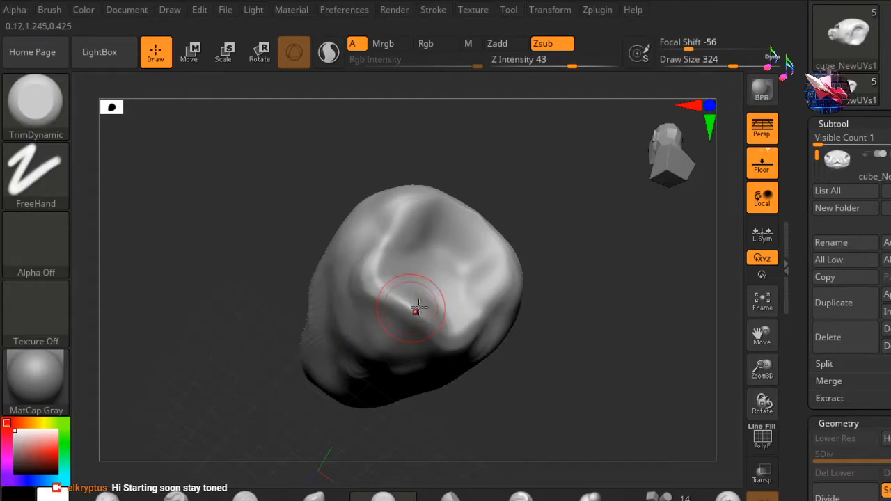
pyautogui.moveTo(577, 245); pyautogui.dragTo(620, 197)
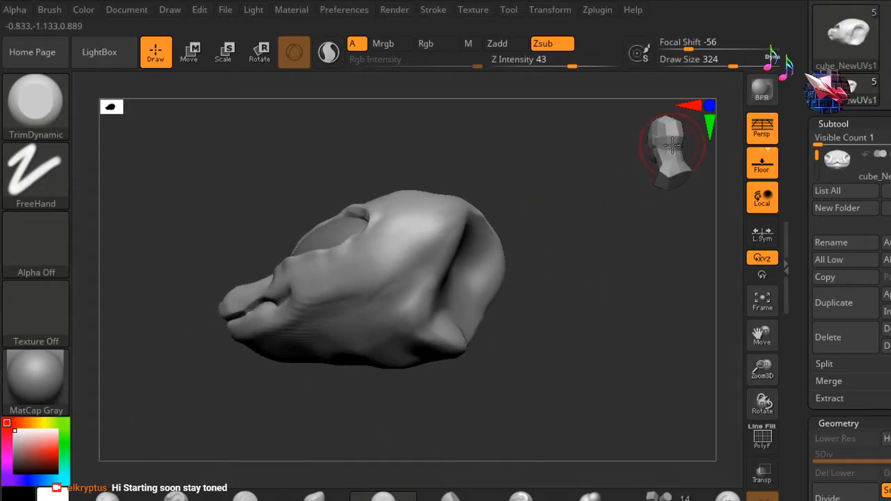
# - Examine the head from the side, front and rear to check the shape of the rear opening
pyautogui.moveTo(673, 144); pyautogui.dragTo(557, 139)
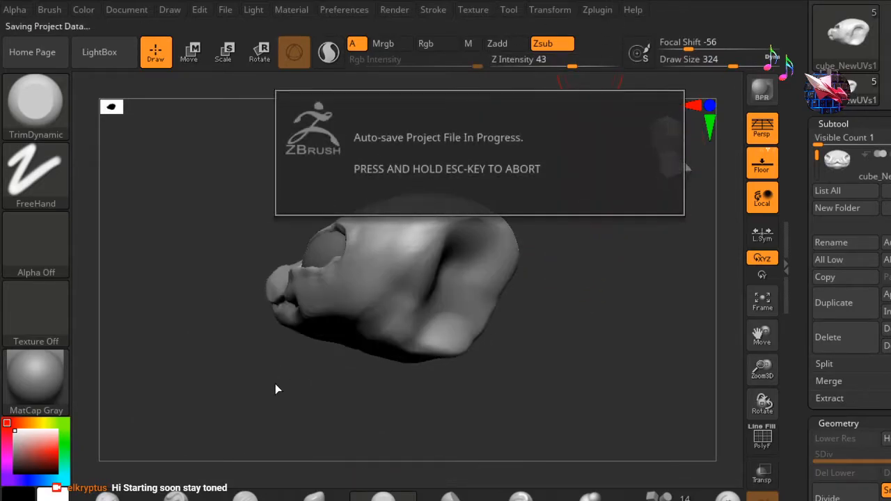
pyautogui.moveTo(202, 380)
pyautogui.mouseDown()
pyautogui.moveTo(285, 368)
pyautogui.moveTo(685, 191)
pyautogui.mouseUp()
pyautogui.moveTo(677, 161); pyautogui.dragTo(664, 159)
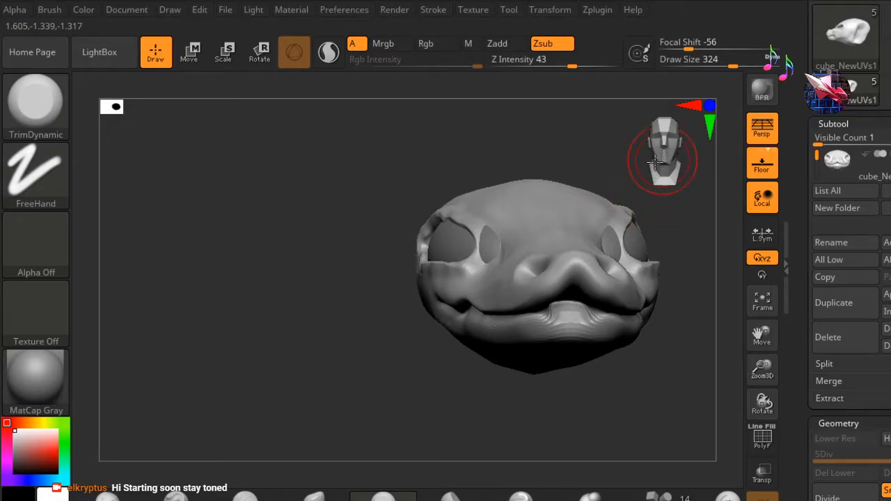
pyautogui.click(653, 163)
pyautogui.click(663, 165)
pyautogui.keyDown('alt'); pyautogui.moveTo(273, 231); pyautogui.dragTo(201, 235); pyautogui.keyUp('alt')
pyautogui.moveTo(599, 298)
pyautogui.mouseDown()
pyautogui.moveTo(561, 290)
pyautogui.moveTo(520, 304)
pyautogui.mouseUp()
pyautogui.moveTo(490, 302); pyautogui.dragTo(86, 479)
# - Fill in the rear cavity with the ClayBuildup brush at draw size 714, rounding out the back of the head
pyautogui.click(98, 493)
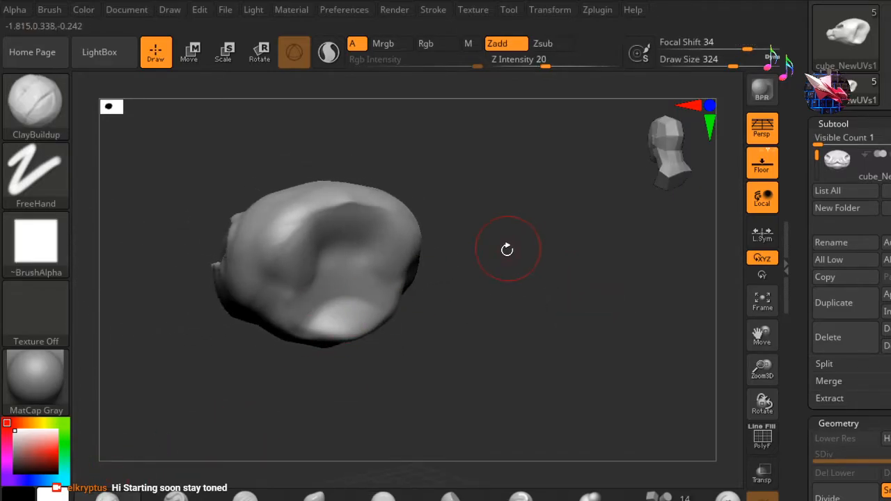
pyautogui.press('space')
pyautogui.moveTo(543, 222); pyautogui.dragTo(577, 226)
pyautogui.moveTo(482, 188); pyautogui.dragTo(521, 232)
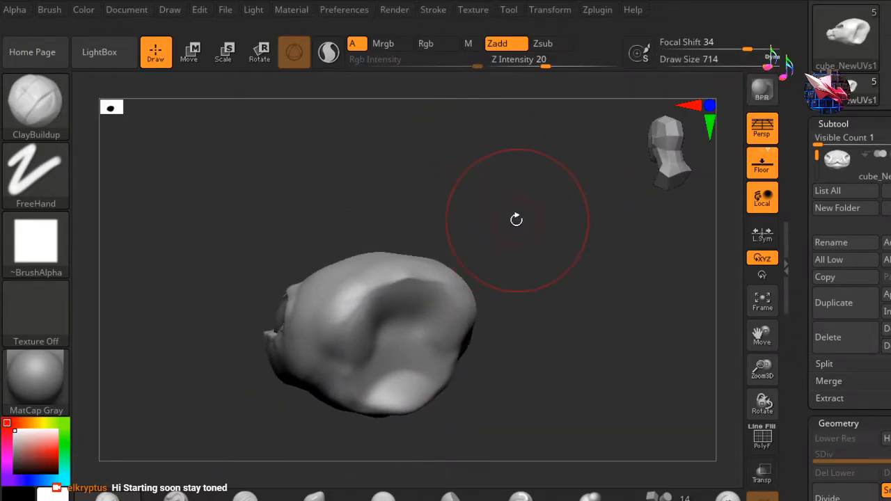
pyautogui.moveTo(478, 170)
pyautogui.mouseDown()
pyautogui.moveTo(501, 211)
pyautogui.moveTo(497, 197)
pyautogui.moveTo(368, 268)
pyautogui.moveTo(366, 372)
pyautogui.moveTo(389, 376)
pyautogui.mouseUp()
pyautogui.moveTo(541, 335)
pyautogui.mouseDown()
pyautogui.moveTo(586, 332)
pyautogui.moveTo(615, 314)
pyautogui.moveTo(555, 347)
pyautogui.mouseUp()
pyautogui.moveTo(392, 260)
pyautogui.mouseDown()
pyautogui.moveTo(398, 386)
pyautogui.moveTo(414, 407)
pyautogui.mouseUp()
pyautogui.moveTo(508, 391)
pyautogui.mouseDown()
pyautogui.moveTo(561, 374)
pyautogui.moveTo(555, 352)
pyautogui.moveTo(508, 364)
pyautogui.moveTo(513, 352)
pyautogui.moveTo(468, 374)
pyautogui.mouseUp()
pyautogui.moveTo(575, 350)
pyautogui.mouseDown()
pyautogui.moveTo(563, 348)
pyautogui.moveTo(543, 380)
pyautogui.moveTo(548, 394)
pyautogui.mouseUp()
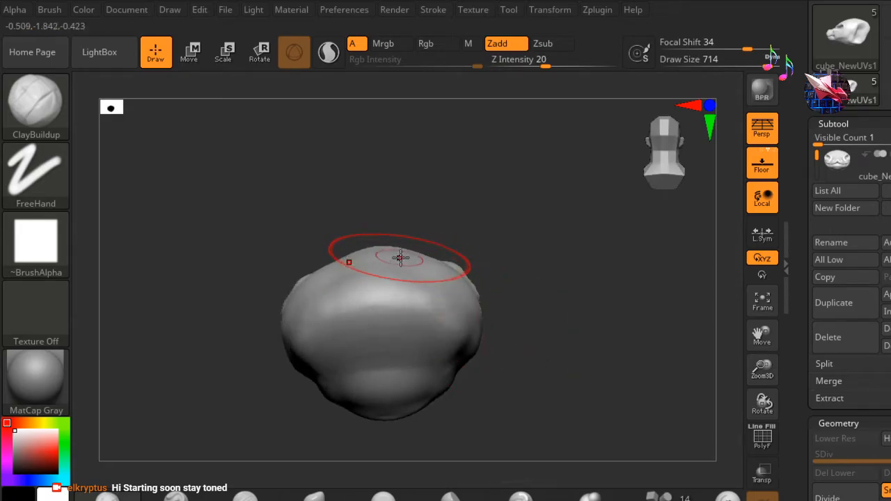
# - Raise the crown of the head in side profile with the Move brush
pyautogui.moveTo(448, 219)
pyautogui.mouseDown()
pyautogui.moveTo(513, 201)
pyautogui.moveTo(519, 184)
pyautogui.moveTo(667, 178)
pyautogui.moveTo(654, 168)
pyautogui.mouseUp()
pyautogui.keyDown('ctrl'); pyautogui.moveTo(587, 218); pyautogui.dragTo(541, 209, button='right'); pyautogui.keyUp('ctrl')
pyautogui.keyDown('alt'); pyautogui.moveTo(547, 246); pyautogui.dragTo(568, 252, button='right'); pyautogui.keyUp('alt')
pyautogui.moveTo(568, 252)
pyautogui.mouseDown()
pyautogui.moveTo(517, 239)
pyautogui.moveTo(507, 195)
pyautogui.moveTo(533, 209)
pyautogui.moveTo(537, 155)
pyautogui.moveTo(331, 325)
pyautogui.mouseUp()
pyautogui.press('b')
pyautogui.press('m')
pyautogui.press('v')
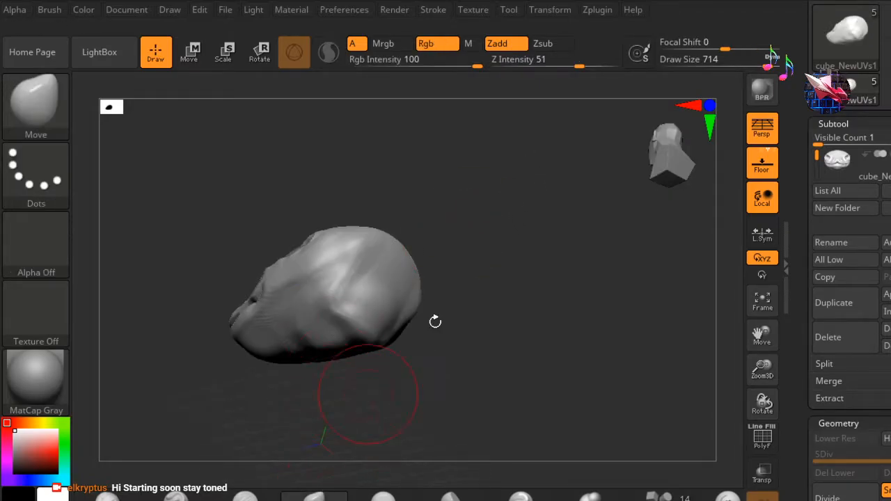
pyautogui.moveTo(529, 227)
pyautogui.mouseDown()
pyautogui.moveTo(543, 314)
pyautogui.moveTo(561, 318)
pyautogui.moveTo(457, 286)
pyautogui.moveTo(469, 298)
pyautogui.moveTo(473, 342)
pyautogui.moveTo(503, 309)
pyautogui.moveTo(464, 277)
pyautogui.moveTo(488, 248)
pyautogui.moveTo(495, 259)
pyautogui.mouseUp()
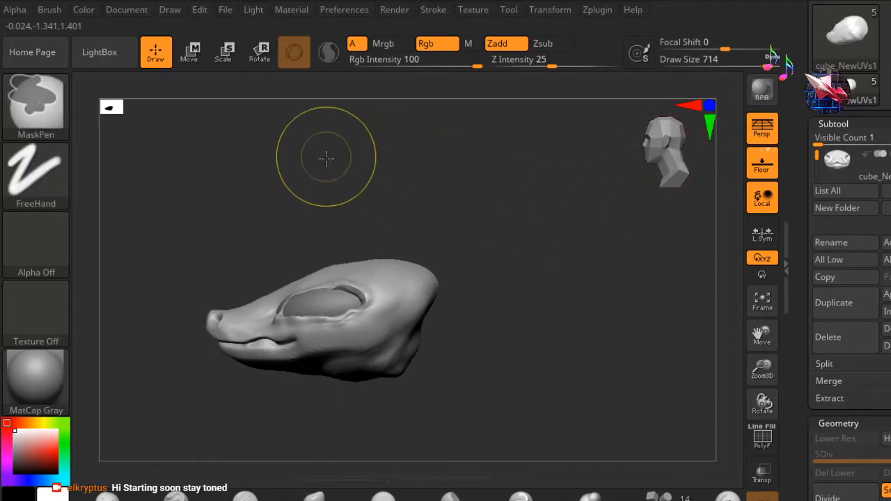
pyautogui.keyDown('ctrl'); pyautogui.moveTo(327, 156); pyautogui.dragTo(360, 155, button='right'); pyautogui.keyUp('ctrl')
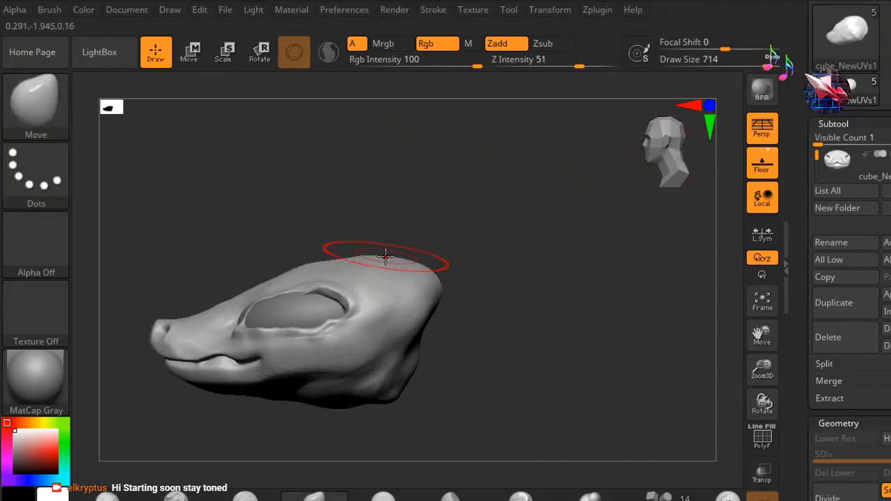
pyautogui.moveTo(388, 256); pyautogui.dragTo(381, 251)
pyautogui.moveTo(448, 219)
pyautogui.mouseDown()
pyautogui.moveTo(466, 220)
pyautogui.moveTo(424, 231)
pyautogui.mouseUp()
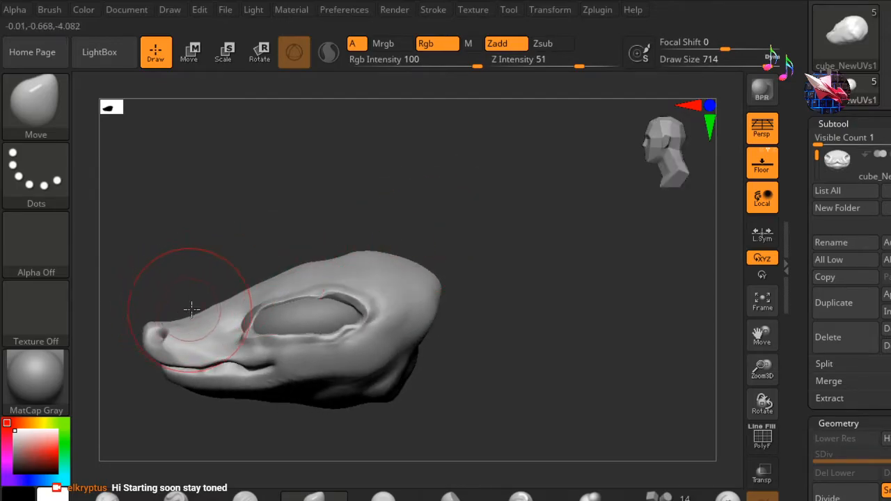
# - Pull up the bridge of the snout with the Move brush to straighten the profile between nose and forehead
pyautogui.moveTo(201, 309)
pyautogui.mouseDown()
pyautogui.moveTo(231, 311)
pyautogui.moveTo(221, 306)
pyautogui.mouseUp()
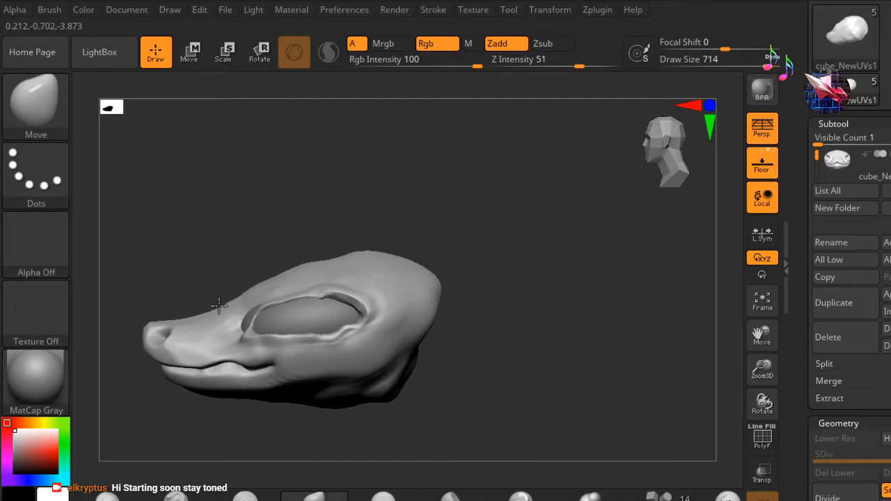
pyautogui.moveTo(217, 301); pyautogui.dragTo(181, 299)
pyautogui.moveTo(257, 251)
pyautogui.mouseDown()
pyautogui.moveTo(249, 235)
pyautogui.moveTo(260, 237)
pyautogui.moveTo(241, 209)
pyautogui.mouseUp()
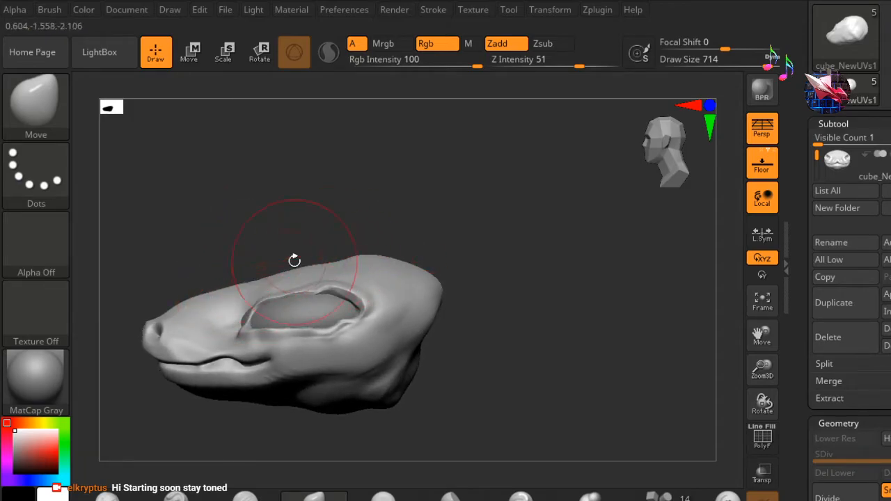
pyautogui.moveTo(192, 248); pyautogui.dragTo(264, 240)
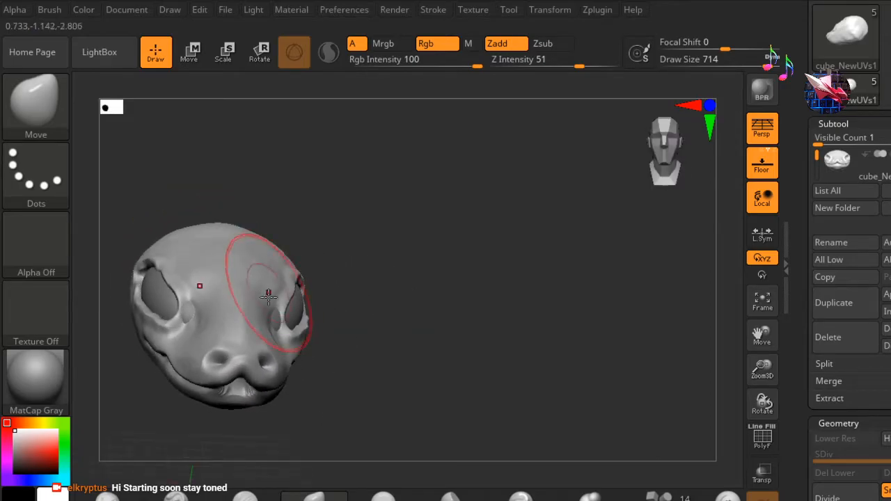
# - Reduce the Move brush to draw size 468 and reshape the snout sides, brows and forehead
pyautogui.press('space')
pyautogui.moveTo(478, 211); pyautogui.dragTo(458, 212)
pyautogui.moveTo(448, 287); pyautogui.dragTo(430, 272)
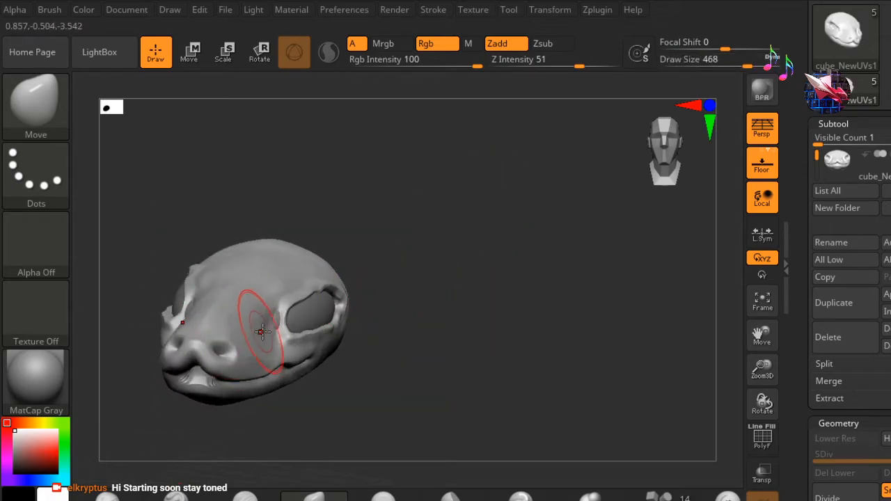
pyautogui.moveTo(394, 305); pyautogui.dragTo(276, 285)
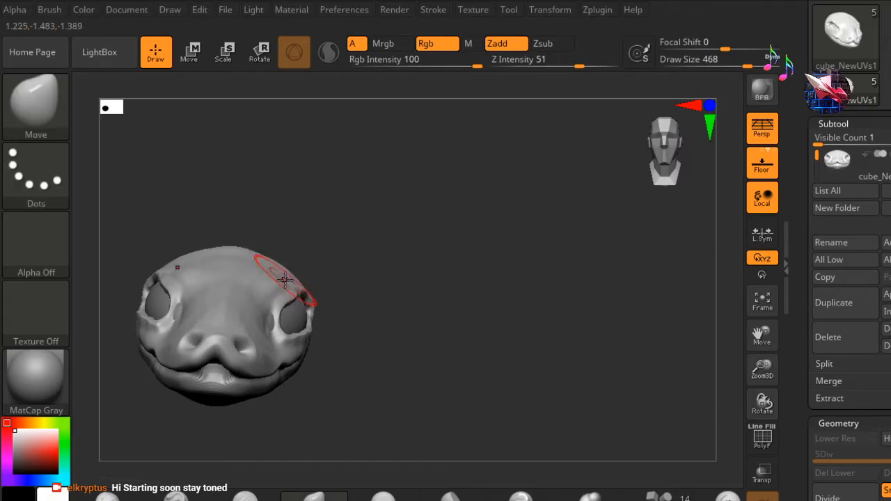
pyautogui.moveTo(378, 291)
pyautogui.mouseDown()
pyautogui.moveTo(348, 278)
pyautogui.moveTo(338, 225)
pyautogui.moveTo(327, 280)
pyautogui.moveTo(346, 288)
pyautogui.moveTo(380, 274)
pyautogui.moveTo(294, 278)
pyautogui.mouseUp()
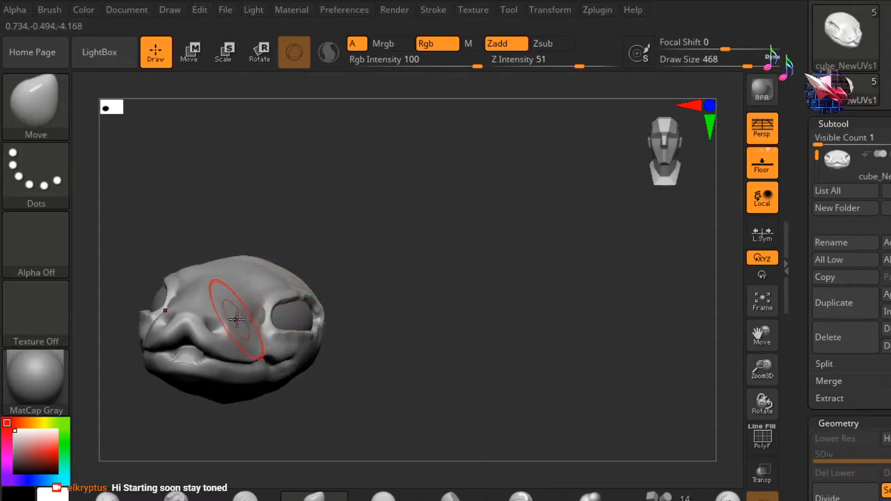
pyautogui.moveTo(351, 276)
pyautogui.mouseDown()
pyautogui.moveTo(382, 283)
pyautogui.moveTo(372, 285)
pyautogui.moveTo(373, 296)
pyautogui.mouseUp()
pyautogui.moveTo(722, 153); pyautogui.dragTo(667, 167)
pyautogui.moveTo(611, 166)
pyautogui.mouseDown()
pyautogui.moveTo(487, 179)
pyautogui.moveTo(530, 188)
pyautogui.mouseUp()
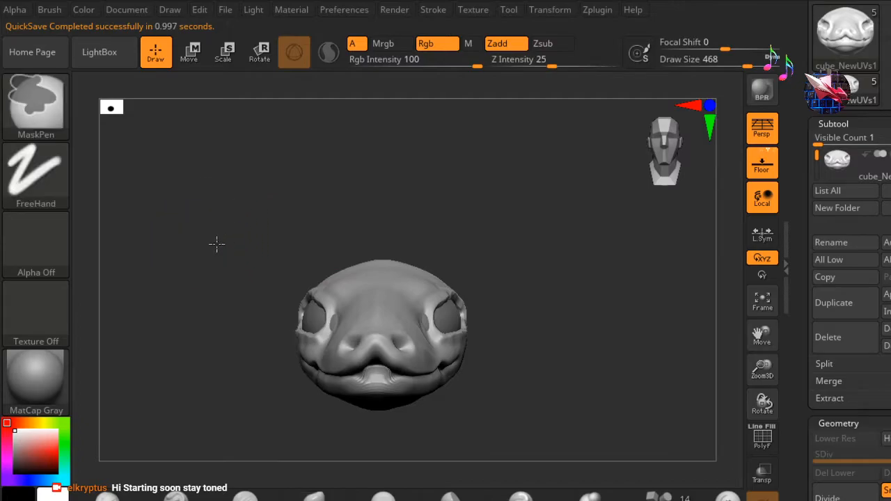
pyautogui.moveTo(213, 284)
pyautogui.mouseDown()
pyautogui.moveTo(208, 304)
pyautogui.moveTo(235, 292)
pyautogui.moveTo(199, 308)
pyautogui.moveTo(164, 301)
pyautogui.moveTo(174, 327)
pyautogui.moveTo(249, 272)
pyautogui.mouseUp()
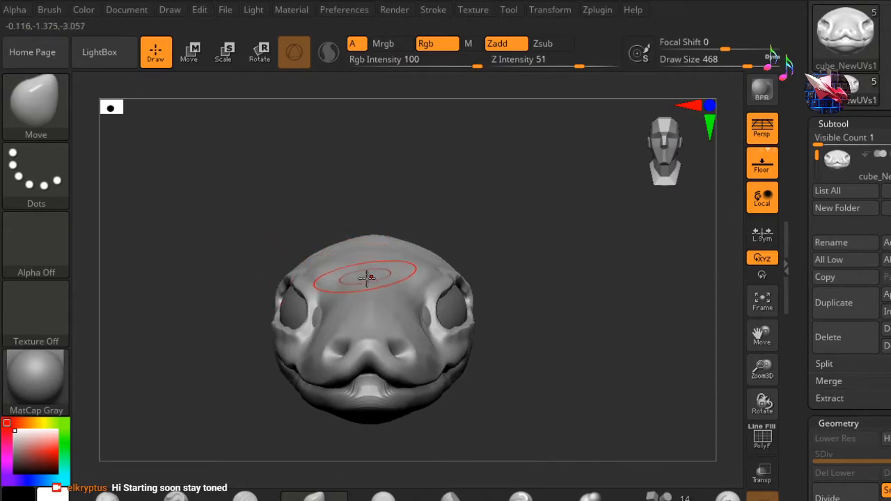
# - Flatten the forehead and the upper snout between the eyes with TrimDynamic
pyautogui.click(356, 494)
pyautogui.moveTo(190, 332)
pyautogui.mouseDown()
pyautogui.moveTo(192, 358)
pyautogui.moveTo(388, 309)
pyautogui.moveTo(372, 306)
pyautogui.moveTo(375, 275)
pyautogui.mouseUp()
pyautogui.moveTo(542, 367)
pyautogui.mouseDown()
pyautogui.moveTo(497, 357)
pyautogui.moveTo(489, 239)
pyautogui.mouseUp()
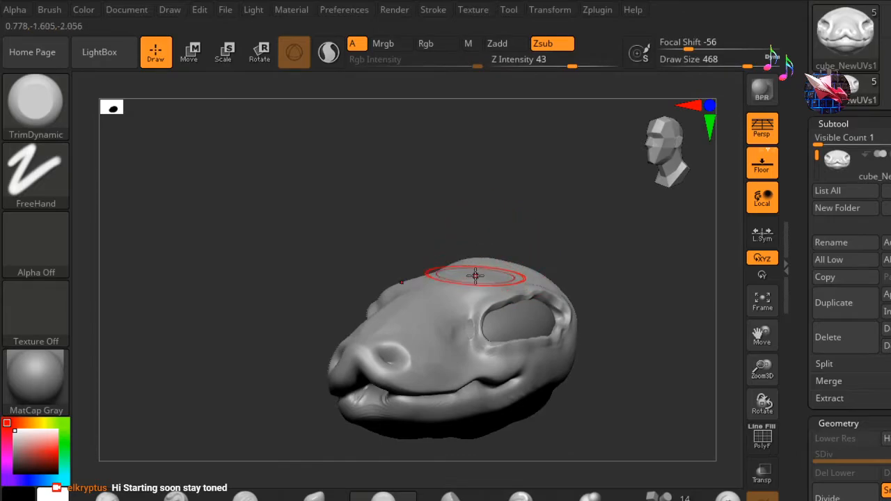
pyautogui.moveTo(551, 241)
pyautogui.mouseDown()
pyautogui.moveTo(567, 243)
pyautogui.moveTo(576, 269)
pyautogui.mouseUp()
pyautogui.moveTo(464, 292); pyautogui.dragTo(463, 256)
pyautogui.moveTo(586, 300)
pyautogui.mouseDown()
pyautogui.moveTo(578, 280)
pyautogui.moveTo(608, 265)
pyautogui.mouseUp()
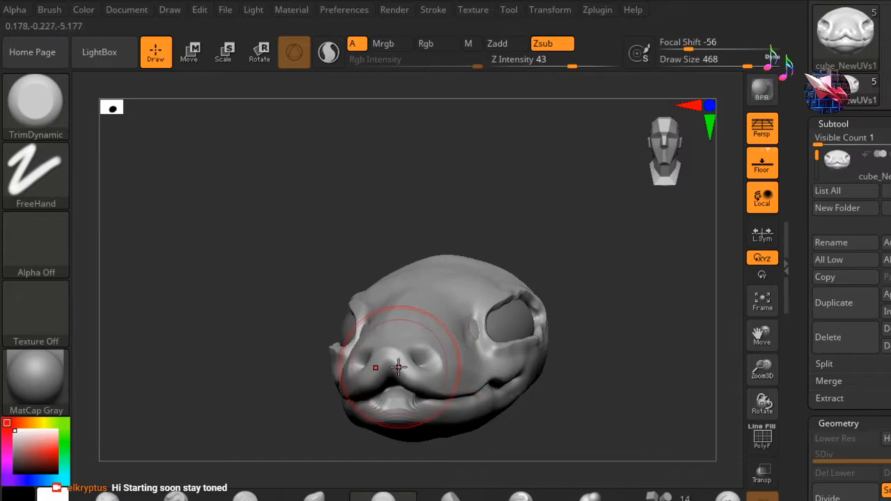
# - Undo the oversized trim stroke on the nose, then flatten the nose tip and upper lip with TrimDynamic at draw size 299
pyautogui.moveTo(392, 358); pyautogui.dragTo(398, 398)
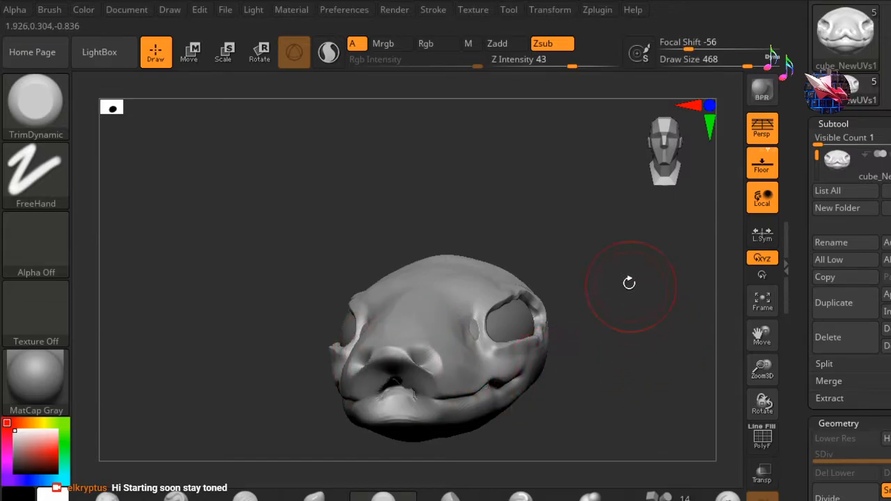
pyautogui.hotkey('ctrl', 'z')
pyautogui.press('space')
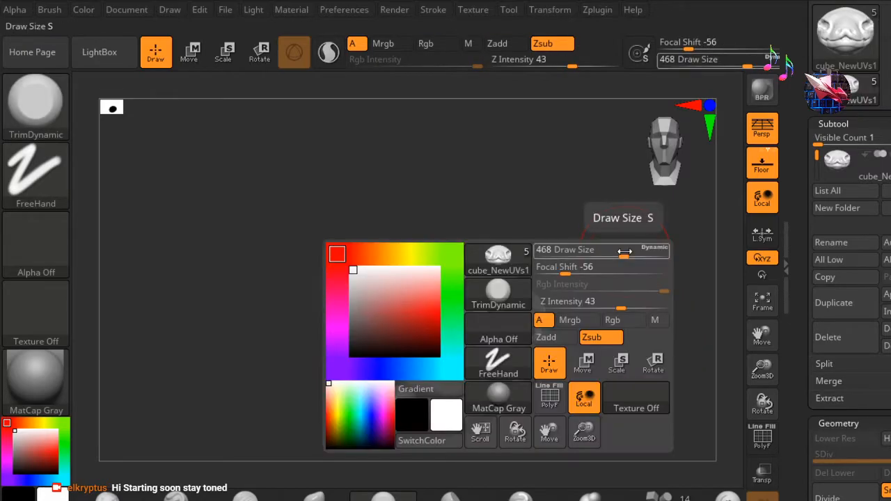
pyautogui.moveTo(626, 250)
pyautogui.mouseDown()
pyautogui.moveTo(604, 251)
pyautogui.moveTo(640, 239)
pyautogui.moveTo(646, 212)
pyautogui.mouseUp()
pyautogui.click(675, 148)
pyautogui.keyDown('alt'); pyautogui.moveTo(469, 194); pyautogui.dragTo(451, 136); pyautogui.keyUp('alt')
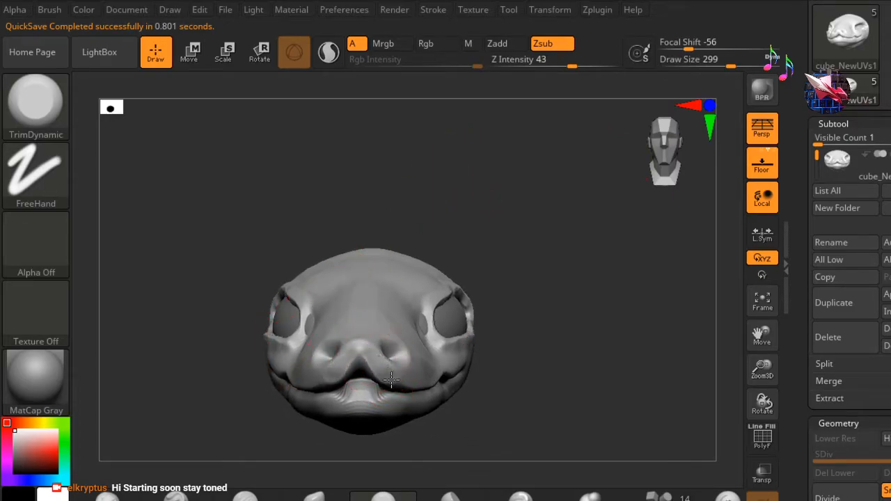
pyautogui.moveTo(582, 334); pyautogui.dragTo(563, 300)
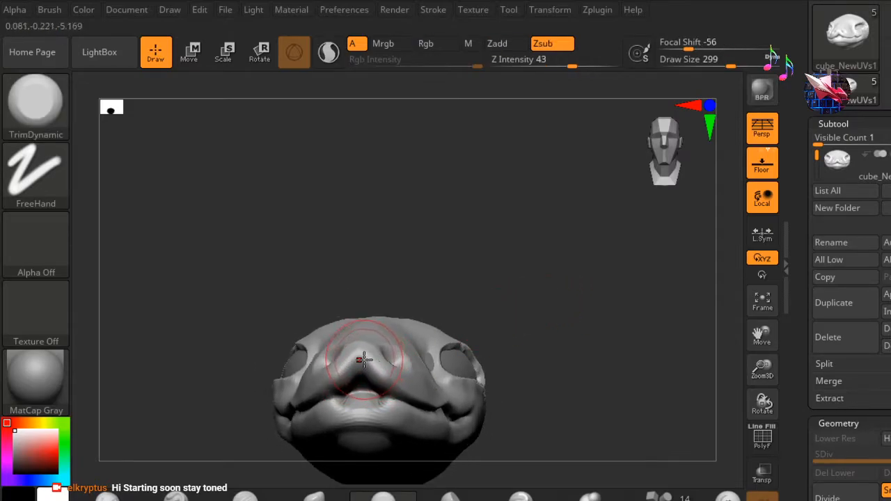
pyautogui.moveTo(553, 321)
pyautogui.mouseDown()
pyautogui.moveTo(563, 328)
pyautogui.moveTo(496, 324)
pyautogui.moveTo(569, 294)
pyautogui.moveTo(569, 252)
pyautogui.moveTo(347, 367)
pyautogui.mouseUp()
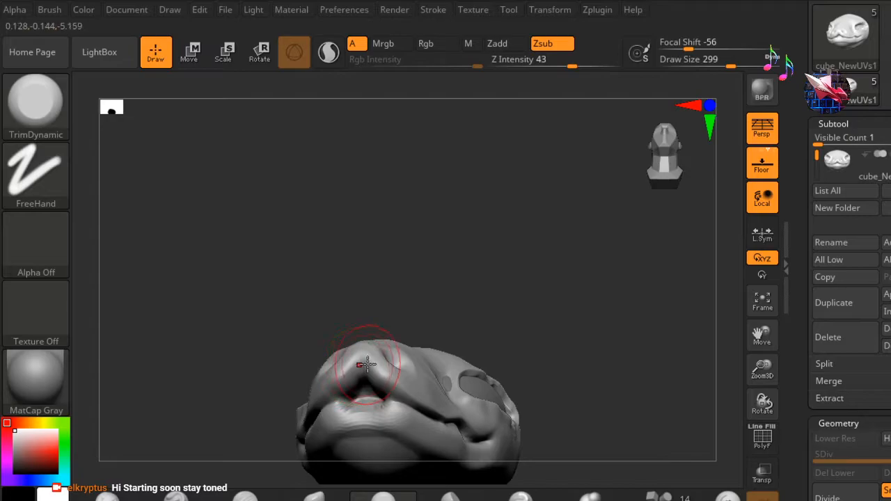
pyautogui.moveTo(525, 285); pyautogui.dragTo(479, 344)
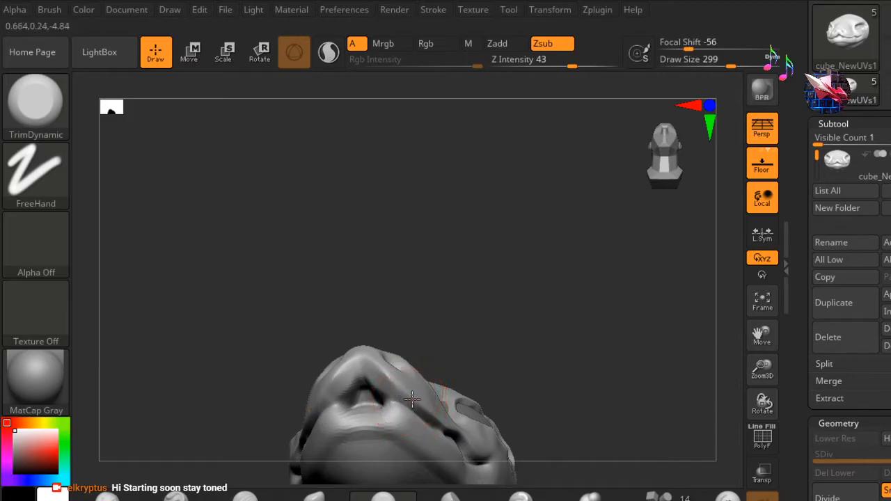
pyautogui.moveTo(516, 287); pyautogui.dragTo(461, 374)
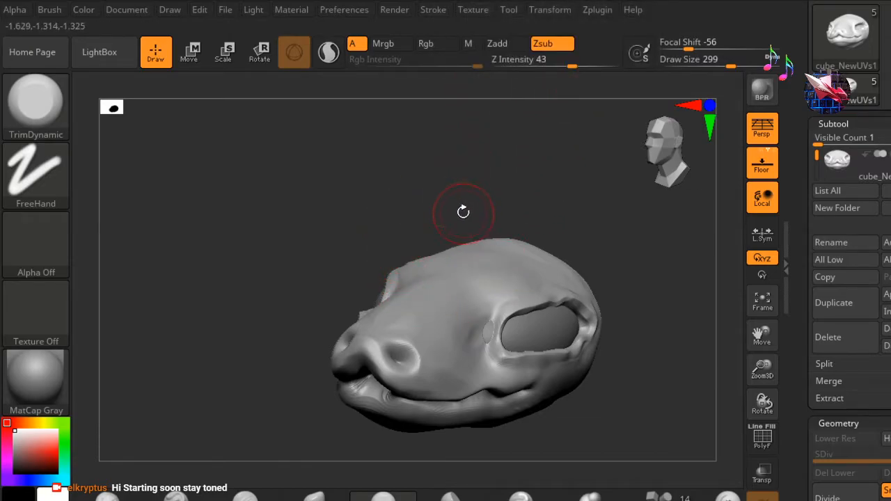
# - Build up the bridge of the snout between the eyes with the Standard brush at draw size 585
pyautogui.press('space')
pyautogui.moveTo(455, 206); pyautogui.dragTo(484, 207)
pyautogui.moveTo(589, 183); pyautogui.dragTo(666, 152)
pyautogui.keyDown('alt'); pyautogui.moveTo(579, 201); pyautogui.dragTo(614, 185); pyautogui.keyUp('alt')
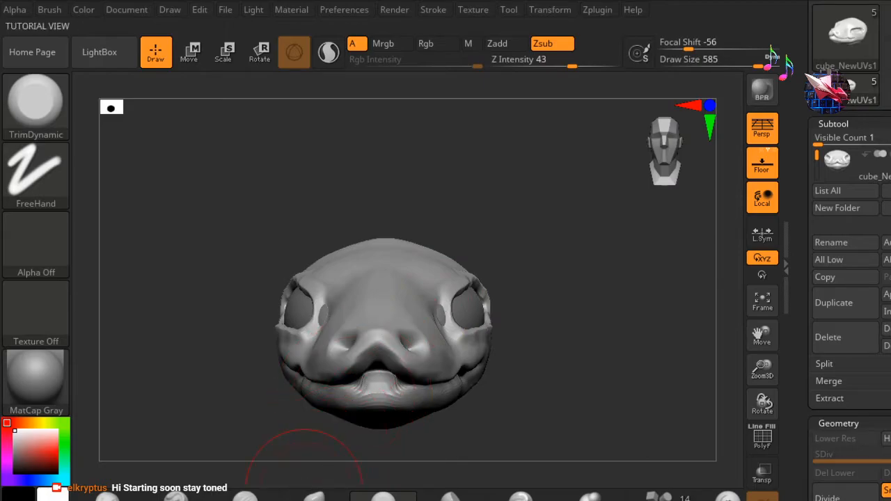
pyautogui.click(174, 495)
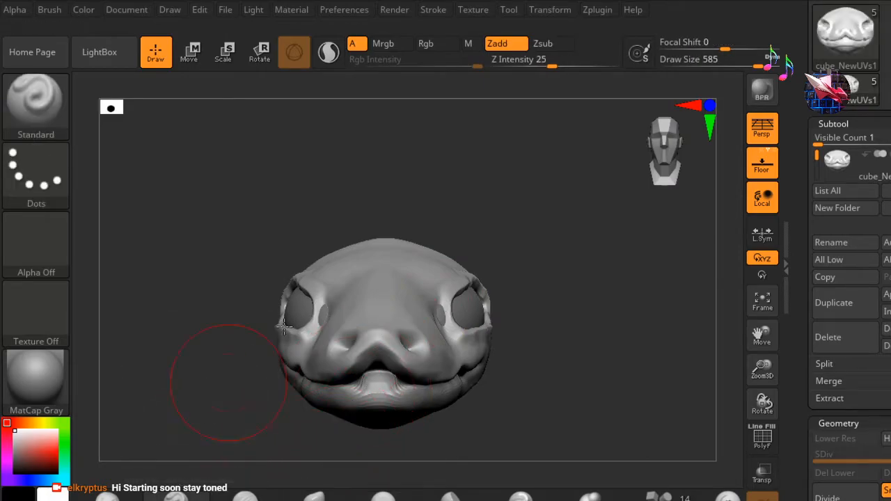
pyautogui.moveTo(431, 304); pyautogui.dragTo(421, 316)
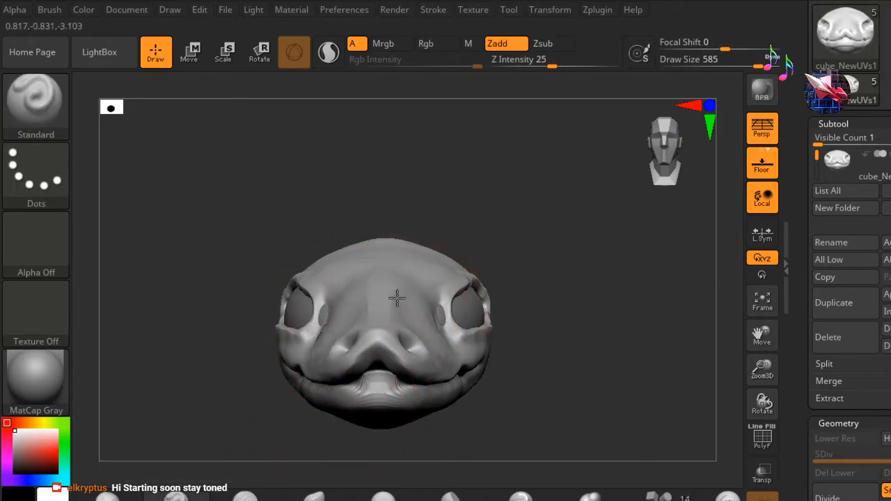
pyautogui.moveTo(550, 277); pyautogui.dragTo(536, 275)
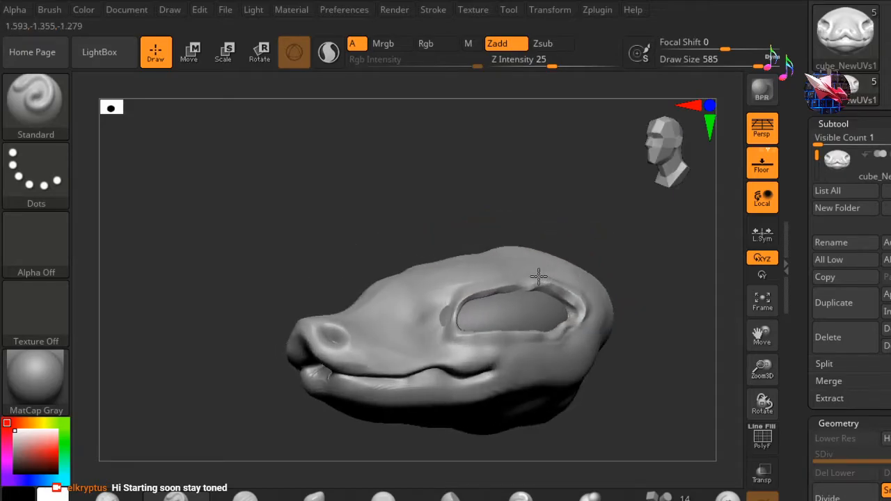
pyautogui.moveTo(300, 207)
pyautogui.mouseDown()
pyautogui.moveTo(324, 232)
pyautogui.moveTo(356, 229)
pyautogui.mouseUp()
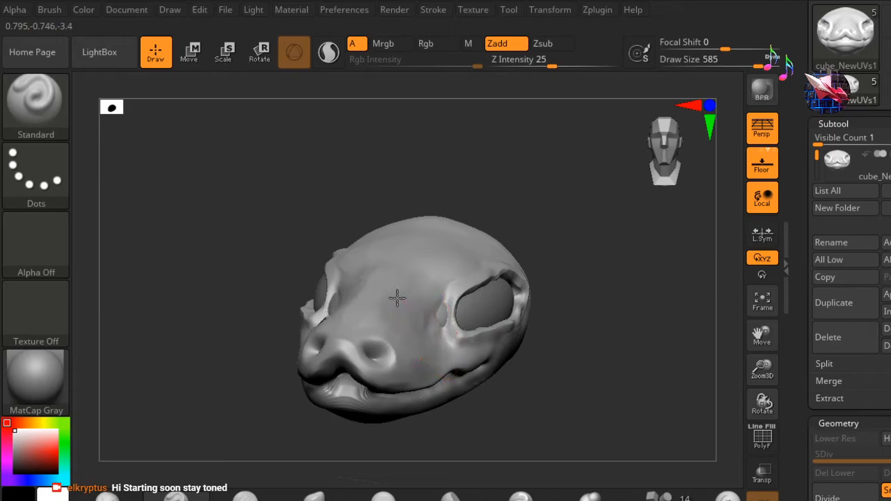
pyautogui.moveTo(606, 307)
pyautogui.mouseDown()
pyautogui.moveTo(636, 288)
pyautogui.moveTo(599, 286)
pyautogui.moveTo(564, 300)
pyautogui.moveTo(411, 294)
pyautogui.mouseUp()
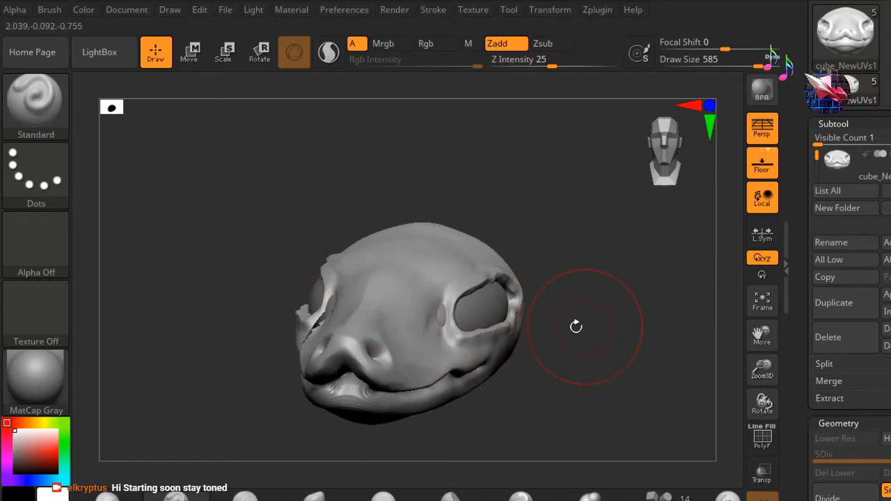
# - Examine the reshaped snout and forehead from the front and in side profile
pyautogui.moveTo(603, 312)
pyautogui.mouseDown()
pyautogui.moveTo(632, 296)
pyautogui.moveTo(577, 279)
pyautogui.moveTo(615, 274)
pyautogui.moveTo(635, 171)
pyautogui.mouseUp()
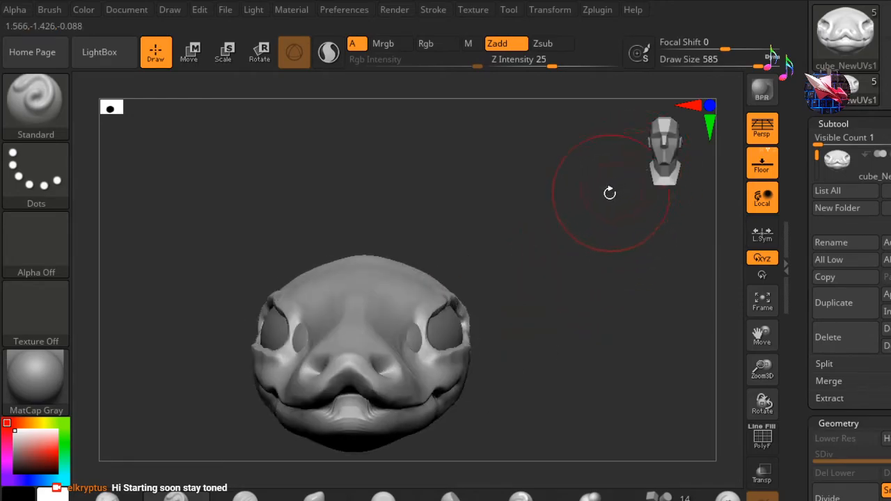
pyautogui.keyDown('ctrl'); pyautogui.moveTo(610, 204); pyautogui.dragTo(589, 205, button='right'); pyautogui.keyUp('ctrl')
pyautogui.moveTo(574, 252)
pyautogui.mouseDown()
pyautogui.moveTo(546, 275)
pyautogui.moveTo(527, 260)
pyautogui.moveTo(517, 268)
pyautogui.moveTo(586, 230)
pyautogui.mouseUp()
pyautogui.moveTo(675, 162); pyautogui.dragTo(616, 182)
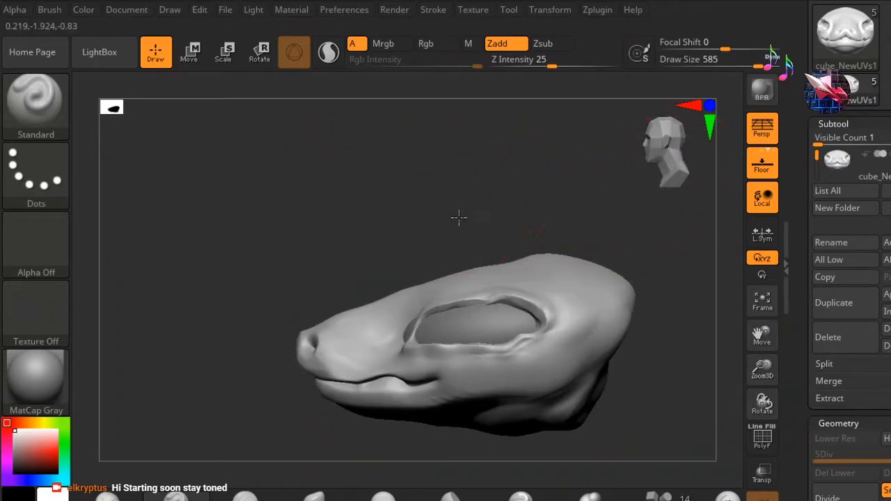
pyautogui.keyDown('alt'); pyautogui.moveTo(460, 216); pyautogui.dragTo(378, 211); pyautogui.keyUp('alt')
pyautogui.moveTo(606, 264)
pyautogui.keyDown('alt'); pyautogui.mouseDown()
pyautogui.moveTo(584, 224)
pyautogui.moveTo(566, 219)
pyautogui.mouseUp(); pyautogui.keyUp('alt')
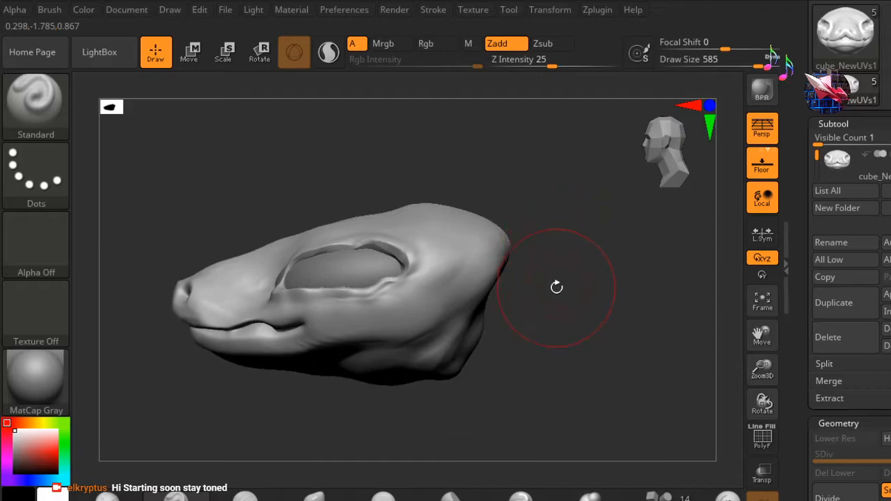
# - Build up the rear side of the head behind the eye with the ClayBuildup brush at draw size 585
pyautogui.moveTo(556, 345); pyautogui.dragTo(533, 354)
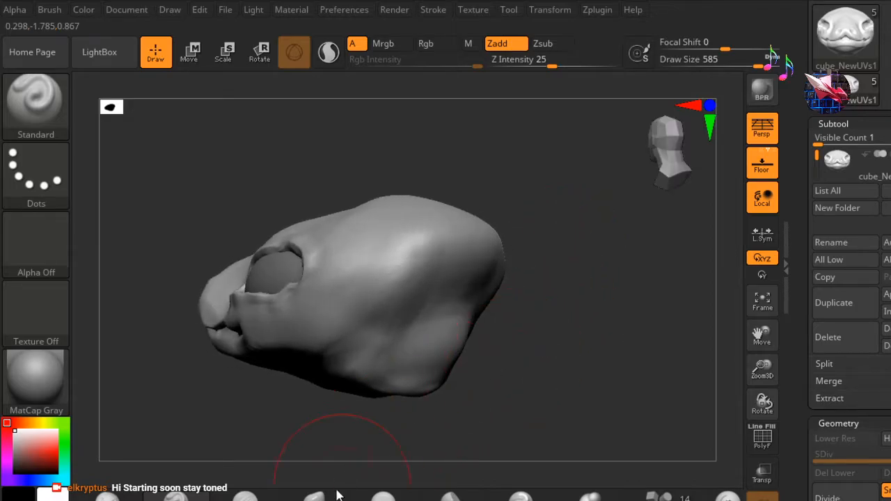
pyautogui.click(107, 497)
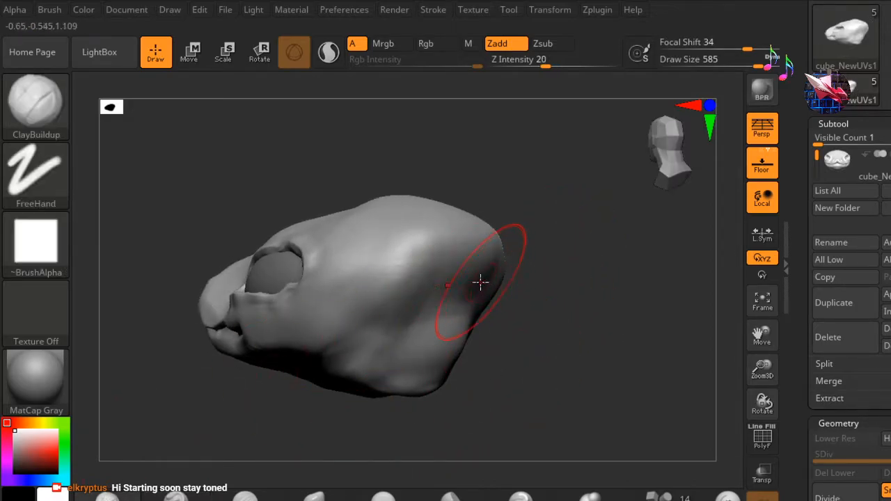
pyautogui.moveTo(444, 292); pyautogui.dragTo(426, 326)
pyautogui.moveTo(582, 324)
pyautogui.mouseDown()
pyautogui.moveTo(606, 314)
pyautogui.moveTo(575, 298)
pyautogui.moveTo(443, 302)
pyautogui.mouseUp()
pyautogui.moveTo(592, 352)
pyautogui.mouseDown()
pyautogui.moveTo(640, 340)
pyautogui.moveTo(644, 352)
pyautogui.moveTo(642, 361)
pyautogui.moveTo(620, 351)
pyautogui.mouseUp()
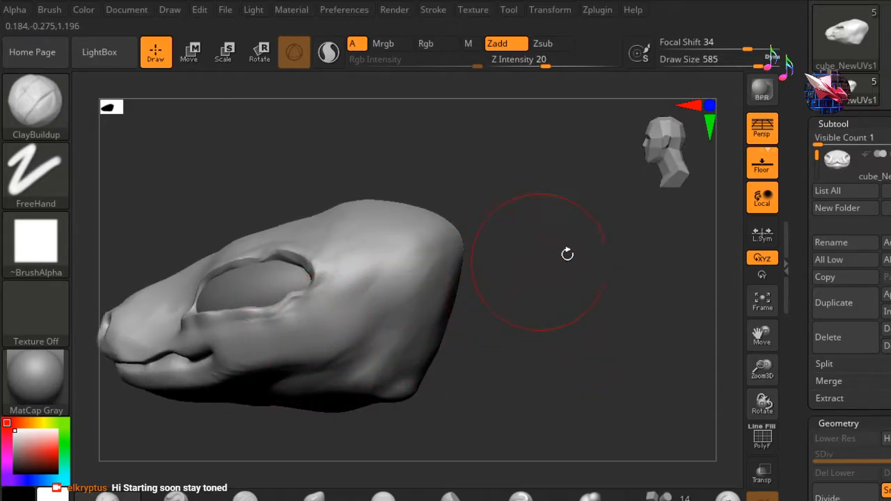
# - Reshape the lower cheek and rear jaw into a fuller, rounder form with the Move brush at draw size 585
pyautogui.moveTo(668, 182); pyautogui.dragTo(631, 192)
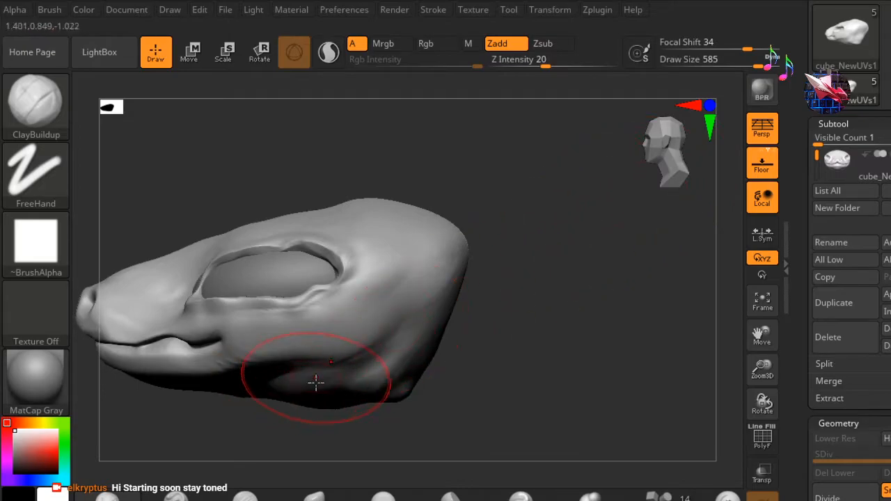
pyautogui.click(313, 496)
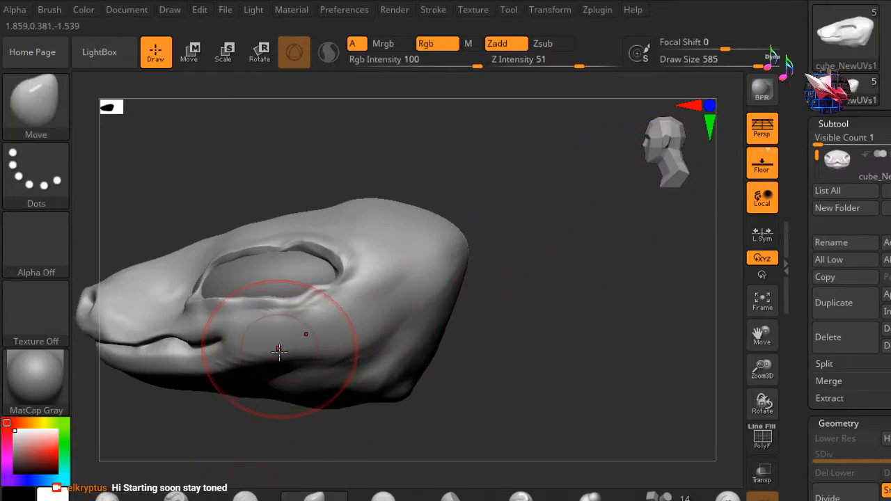
pyautogui.moveTo(281, 365); pyautogui.dragTo(291, 391)
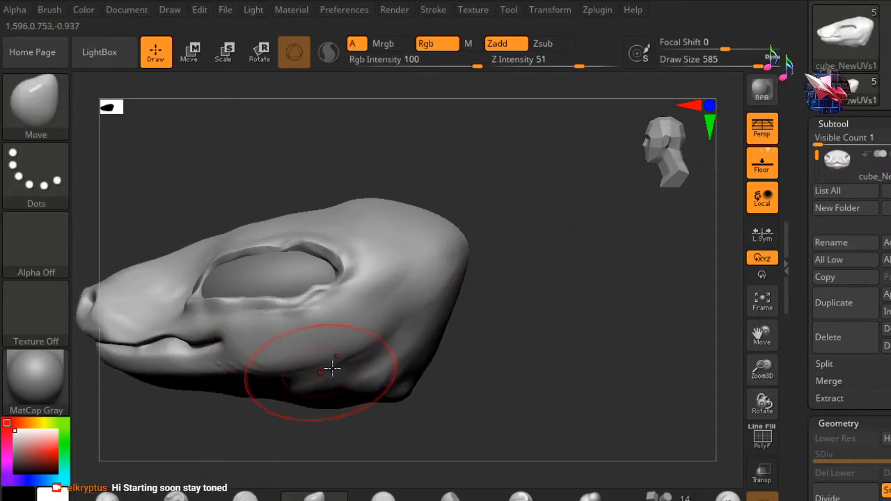
pyautogui.moveTo(367, 359); pyautogui.dragTo(415, 386)
pyautogui.moveTo(515, 313)
pyautogui.mouseDown()
pyautogui.moveTo(540, 328)
pyautogui.moveTo(503, 318)
pyautogui.mouseUp()
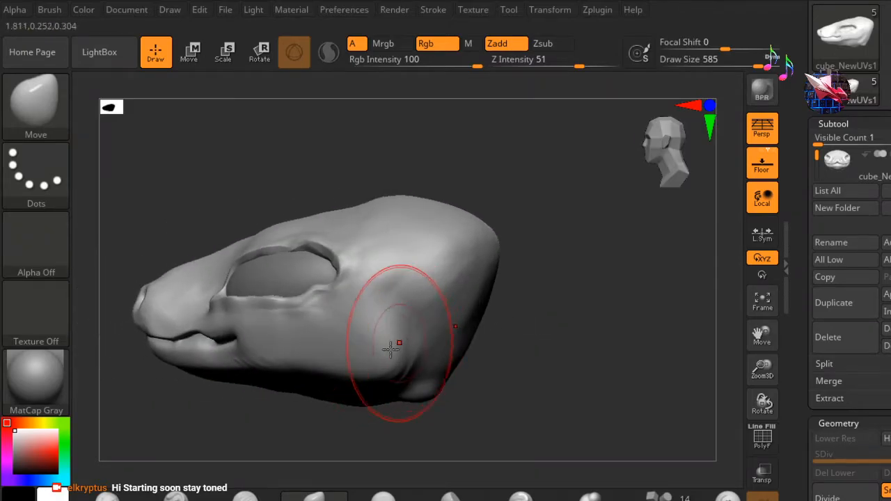
pyautogui.moveTo(521, 312)
pyautogui.mouseDown()
pyautogui.moveTo(525, 320)
pyautogui.moveTo(398, 289)
pyautogui.mouseUp()
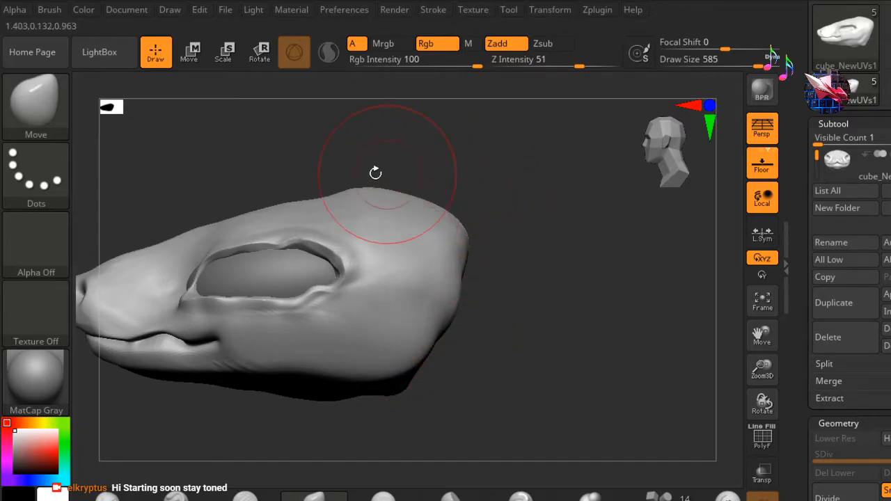
# - Push the crown down to a flatter profile and adjust the underside of the jaw with the Move brush
pyautogui.moveTo(354, 153); pyautogui.dragTo(364, 206)
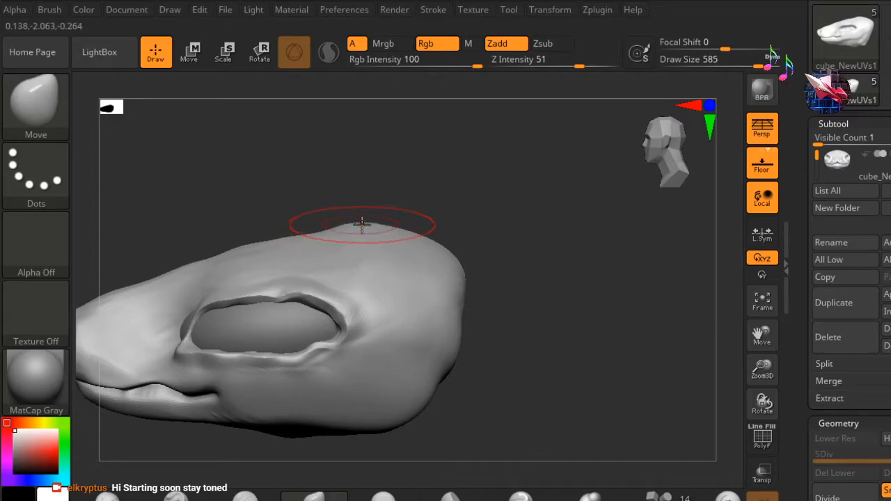
pyautogui.moveTo(428, 189)
pyautogui.mouseDown()
pyautogui.moveTo(431, 164)
pyautogui.moveTo(433, 174)
pyautogui.moveTo(423, 175)
pyautogui.moveTo(488, 280)
pyautogui.mouseUp()
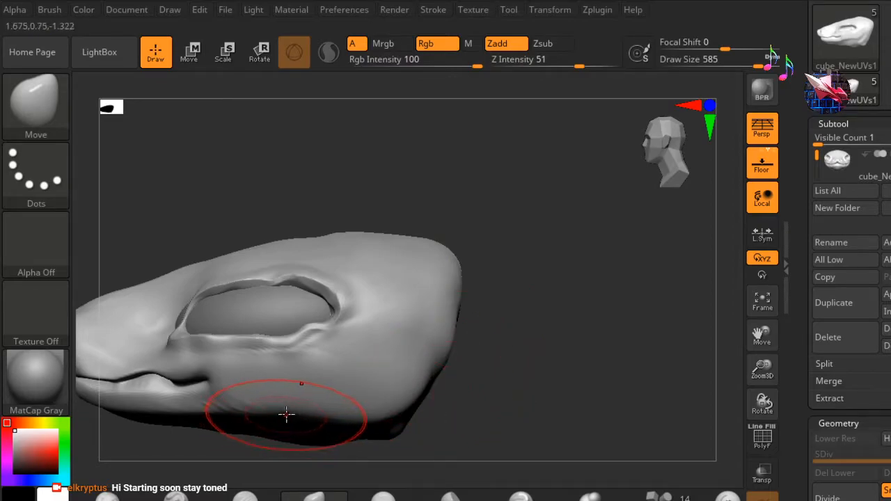
pyautogui.moveTo(561, 250); pyautogui.dragTo(555, 226)
pyautogui.moveTo(182, 434); pyautogui.dragTo(272, 417)
pyautogui.moveTo(272, 416); pyautogui.dragTo(274, 414, button='right')
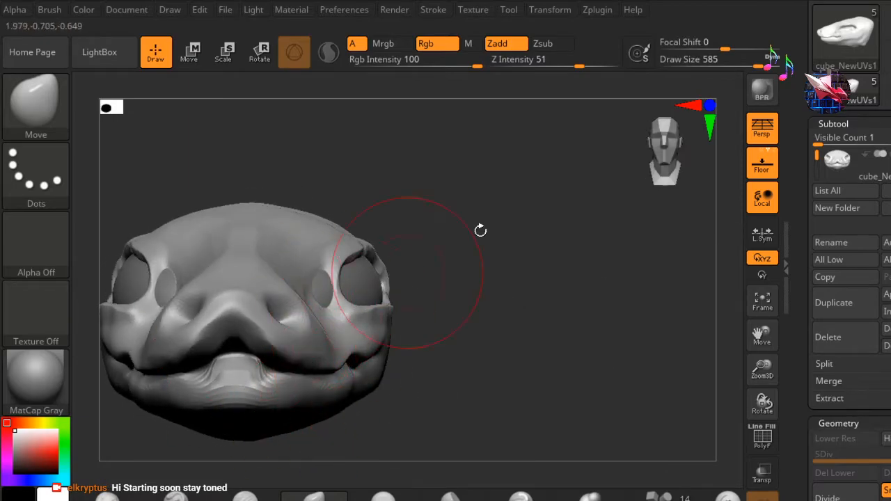
# - Enlarge the Move brush to draw size 856 and slightly adjust the cheeks around the eyes from the front
pyautogui.keyDown('ctrl'); pyautogui.moveTo(565, 223); pyautogui.dragTo(514, 227, button='right'); pyautogui.keyUp('ctrl')
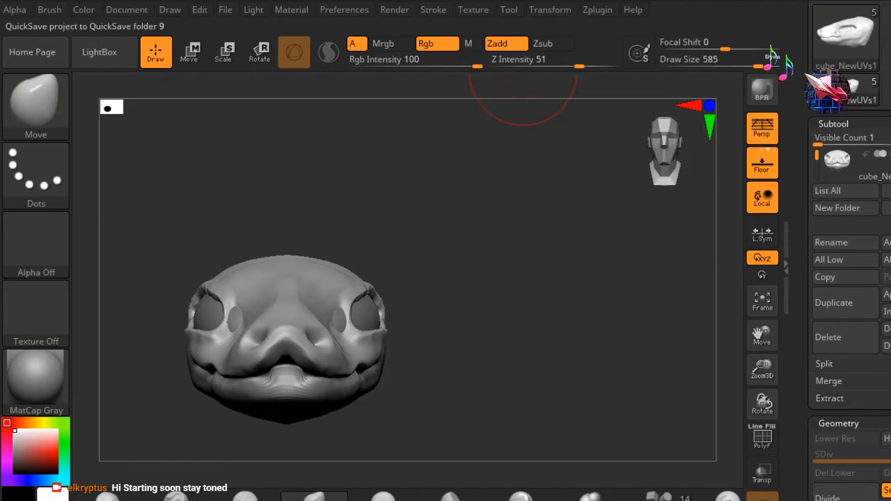
pyautogui.rightClick(493, 317)
pyautogui.moveTo(500, 285); pyautogui.dragTo(516, 288)
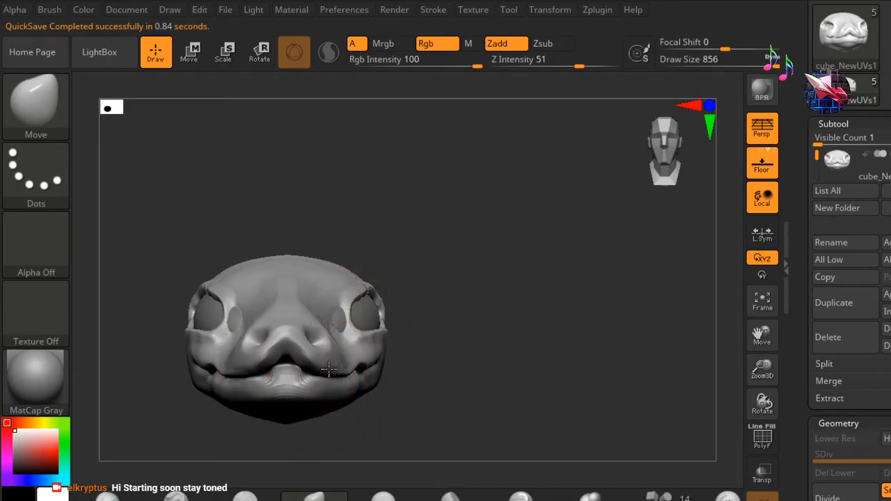
pyautogui.moveTo(360, 355); pyautogui.dragTo(365, 353)
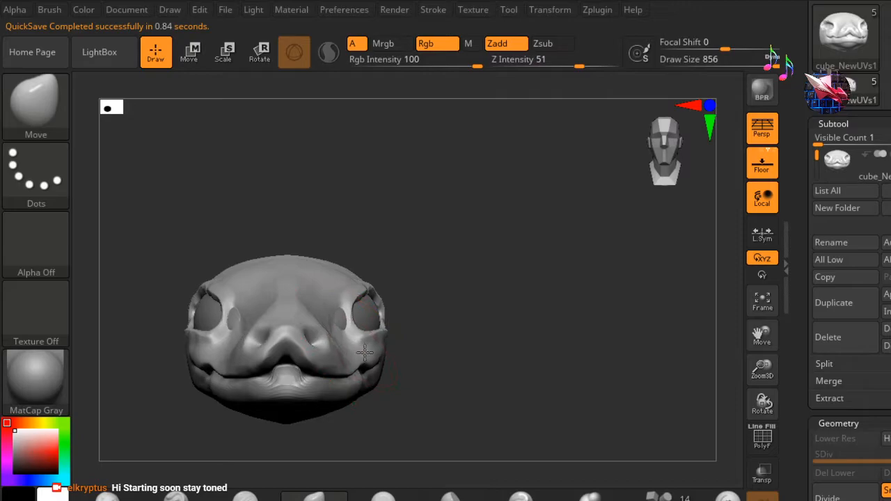
pyautogui.moveTo(427, 307)
pyautogui.mouseDown()
pyautogui.moveTo(374, 332)
pyautogui.moveTo(434, 338)
pyautogui.moveTo(472, 320)
pyautogui.moveTo(443, 320)
pyautogui.mouseUp()
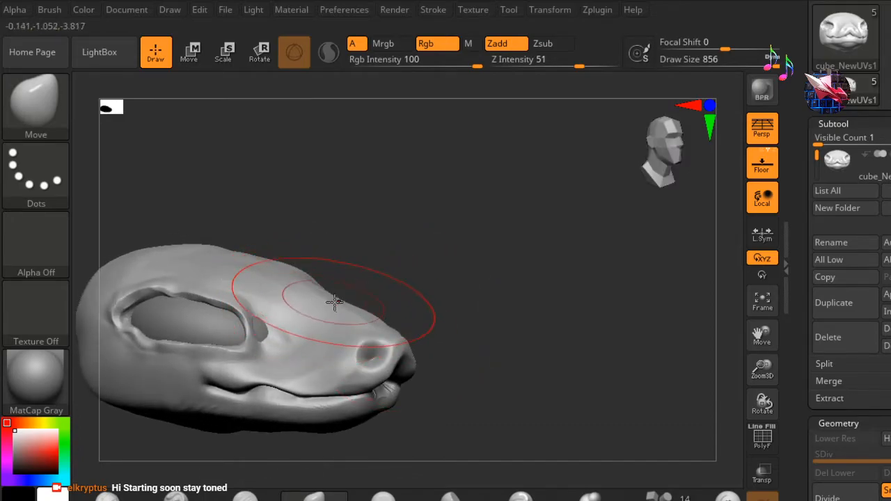
# - Check the head in side, three-quarter and front views, and quick-save the project
pyautogui.moveTo(437, 284)
pyautogui.mouseDown()
pyautogui.moveTo(648, 270)
pyautogui.moveTo(626, 272)
pyautogui.moveTo(628, 294)
pyautogui.moveTo(658, 312)
pyautogui.moveTo(648, 359)
pyautogui.moveTo(613, 325)
pyautogui.moveTo(596, 328)
pyautogui.moveTo(633, 334)
pyautogui.mouseUp()
pyautogui.moveTo(681, 152); pyautogui.dragTo(679, 148)
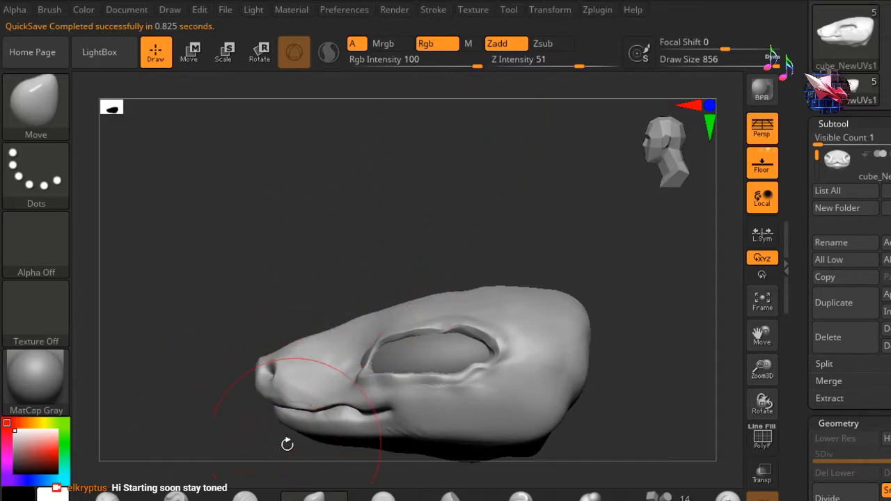
pyautogui.moveTo(335, 237)
pyautogui.mouseDown()
pyautogui.moveTo(374, 240)
pyautogui.moveTo(369, 252)
pyautogui.mouseUp()
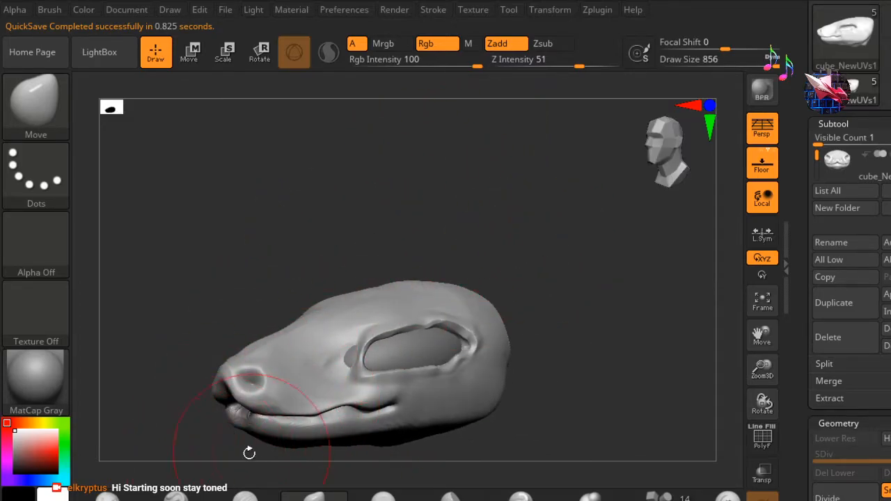
pyautogui.moveTo(511, 231); pyautogui.dragTo(548, 236)
pyautogui.click(679, 163)
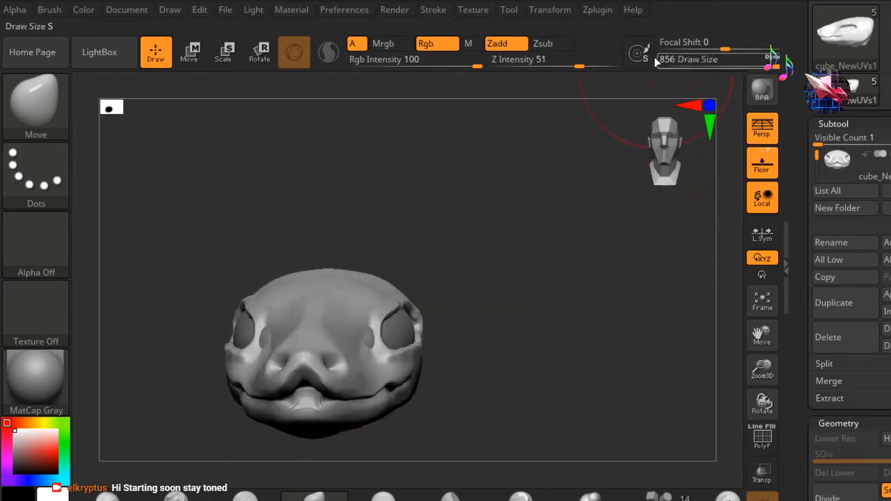
pyautogui.click(600, 0)
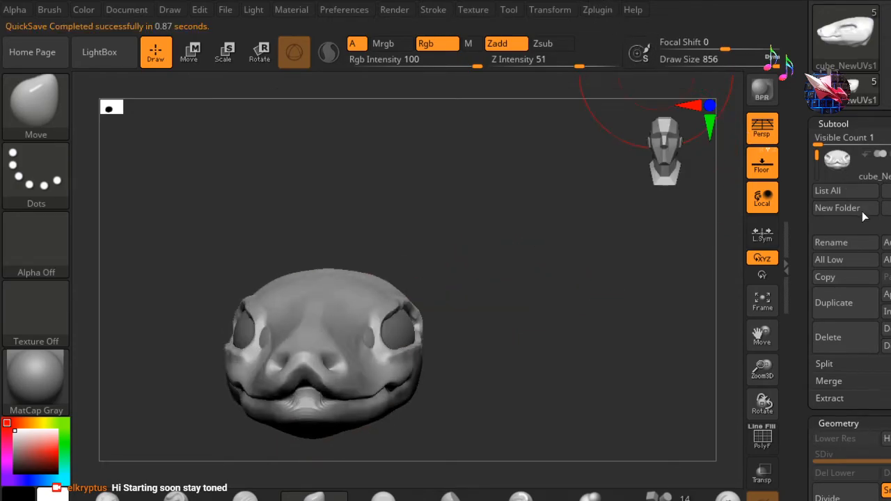
# - Set the subtool list's visible count to 10 and move the head subtool to the end of the list
pyautogui.moveTo(850, 175)
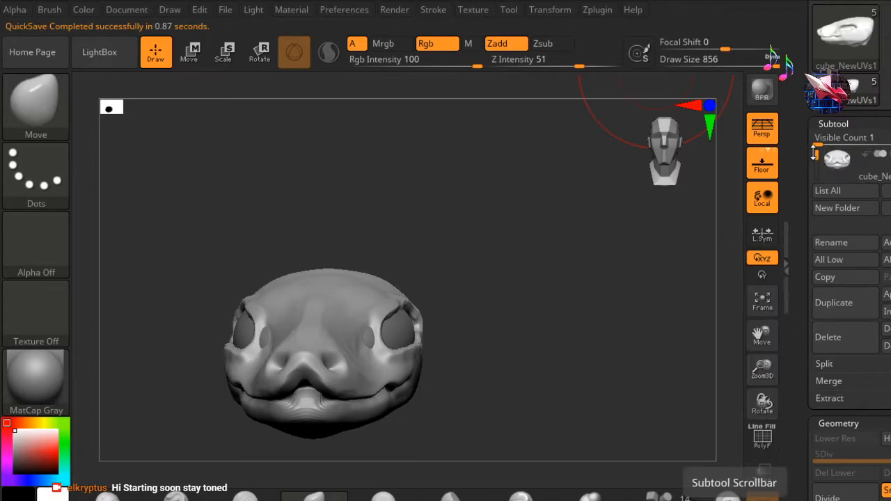
pyautogui.moveTo(821, 138); pyautogui.dragTo(868, 147)
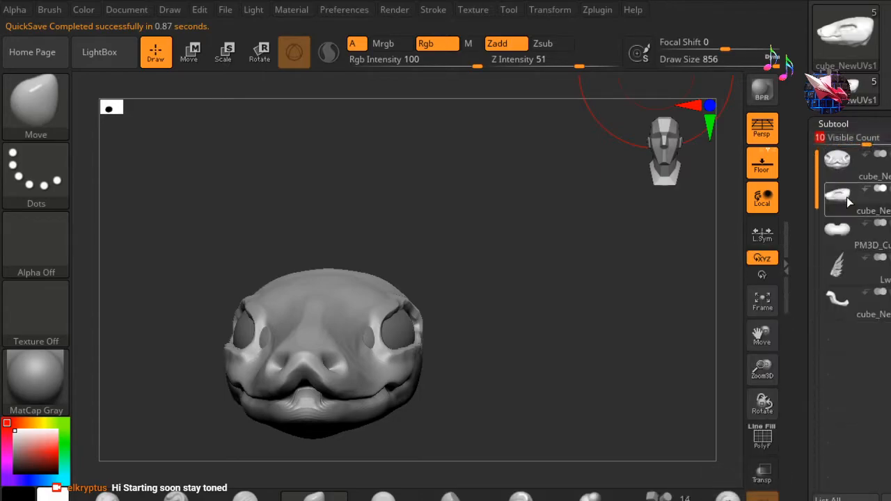
pyautogui.moveTo(848, 194); pyautogui.dragTo(827, 336)
pyautogui.moveTo(817, 170); pyautogui.dragTo(813, 183)
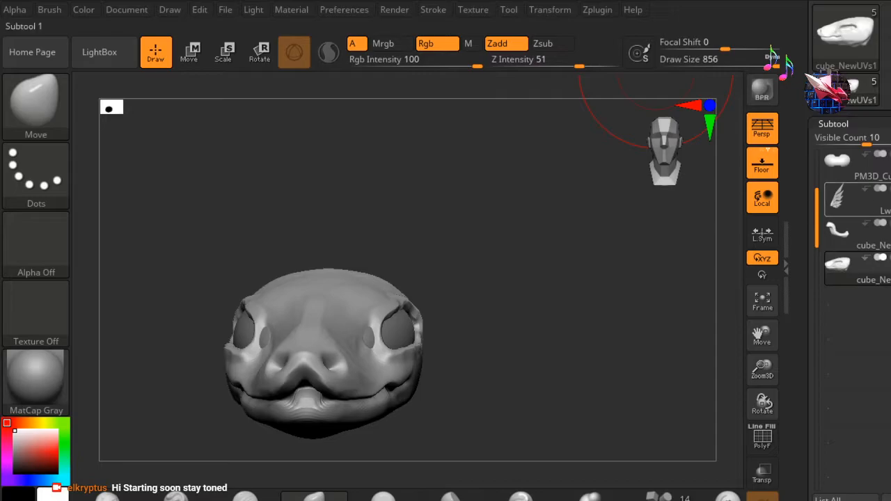
# - Show the Lwf wing together with the head and duplicate the wing subtool
pyautogui.click(839, 211)
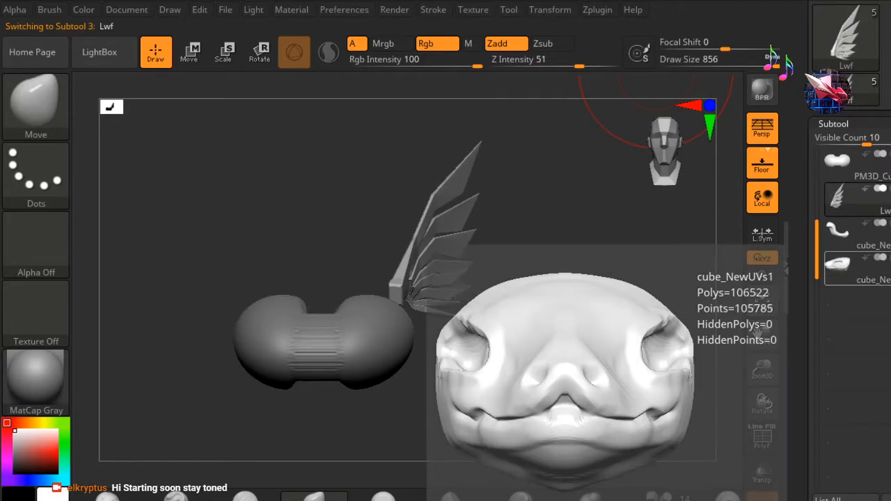
pyautogui.click(887, 267)
pyautogui.moveTo(832, 199)
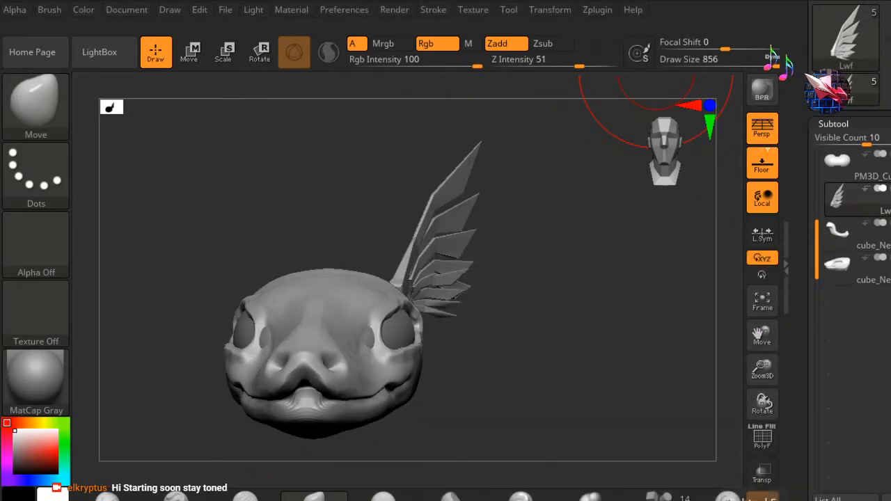
pyautogui.scroll(-5, 831, 485)
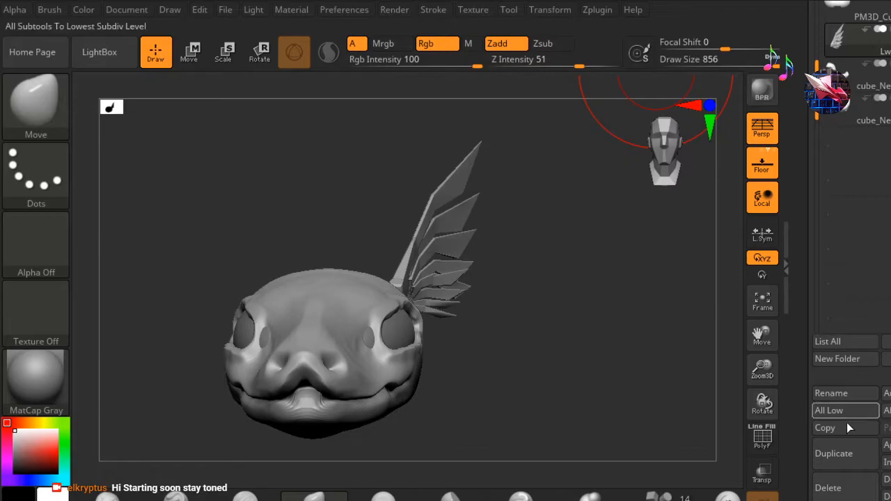
pyautogui.click(846, 452)
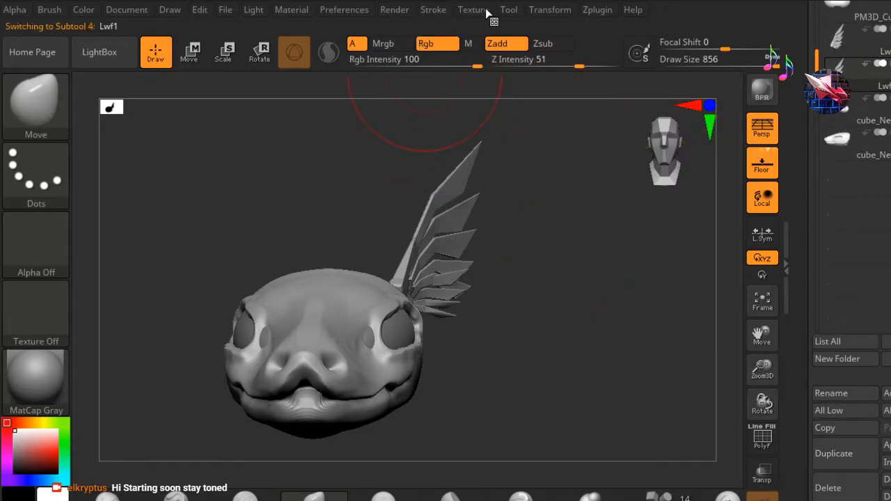
# - Look through the Transform, Stroke, Preferences, File, Draw and Brush commands for a way to mirror the duplicated wing
pyautogui.click(486, 10)
pyautogui.moveTo(517, 10)
pyautogui.moveTo(560, 10)
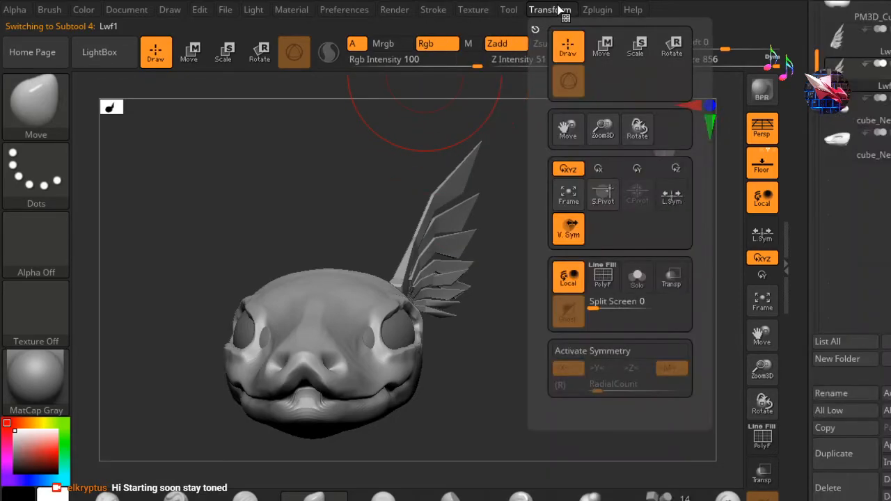
pyautogui.moveTo(609, 24)
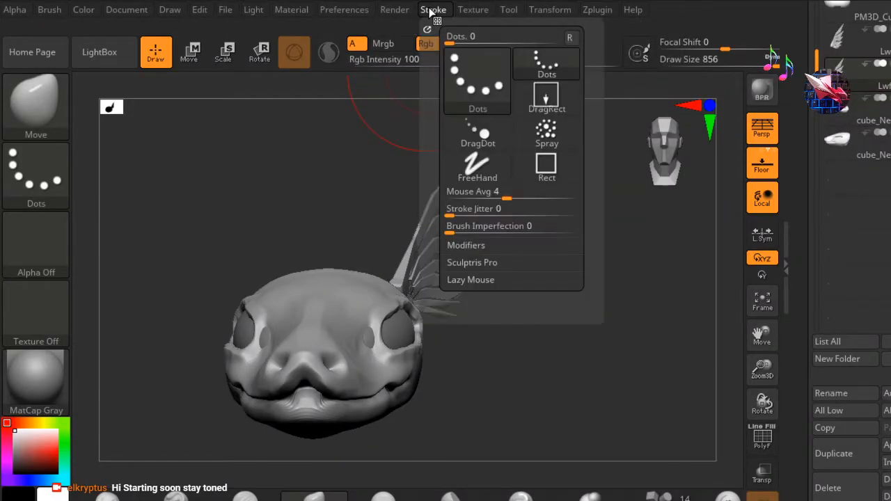
pyautogui.moveTo(398, 14)
pyautogui.moveTo(353, 15)
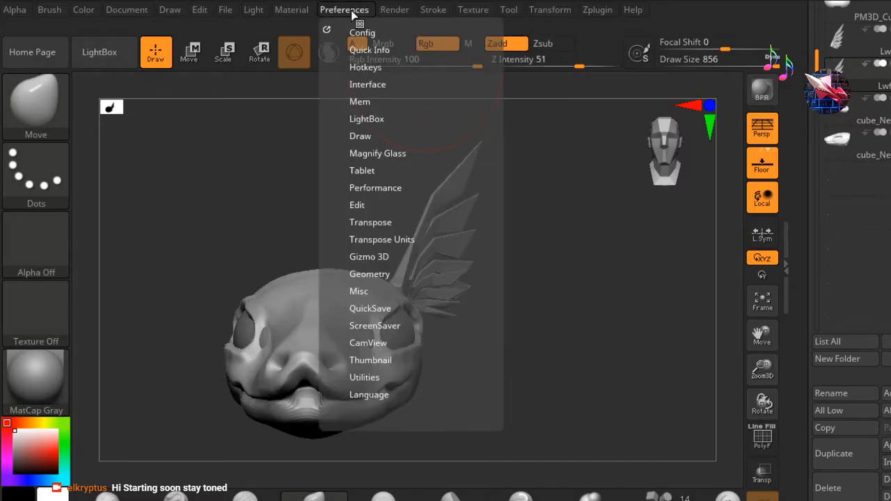
pyautogui.moveTo(220, 20)
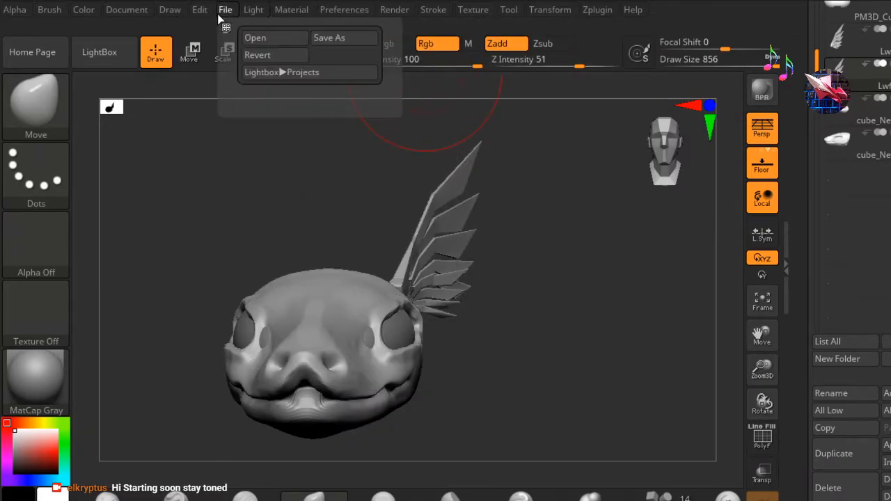
pyautogui.moveTo(185, 14)
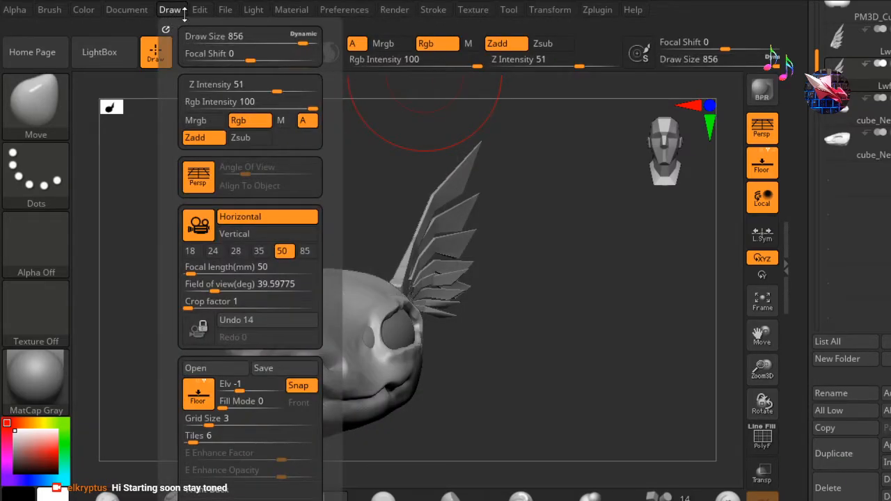
pyautogui.moveTo(69, 12)
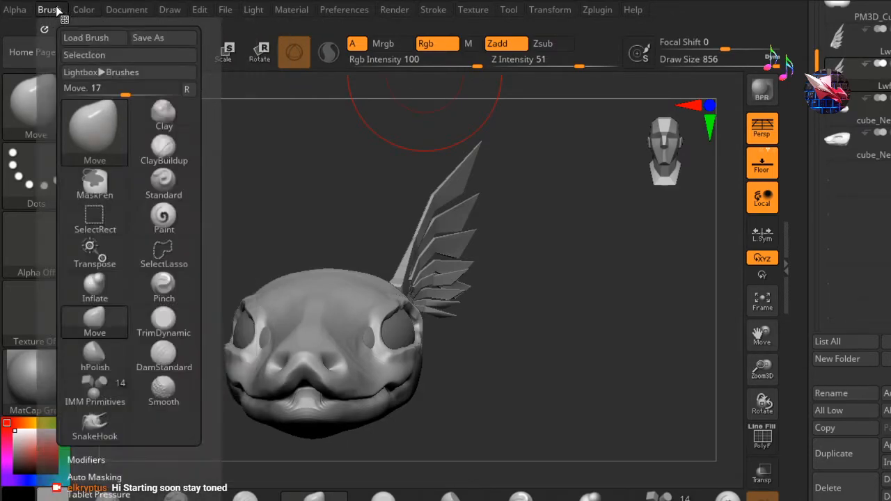
pyautogui.moveTo(15, 9)
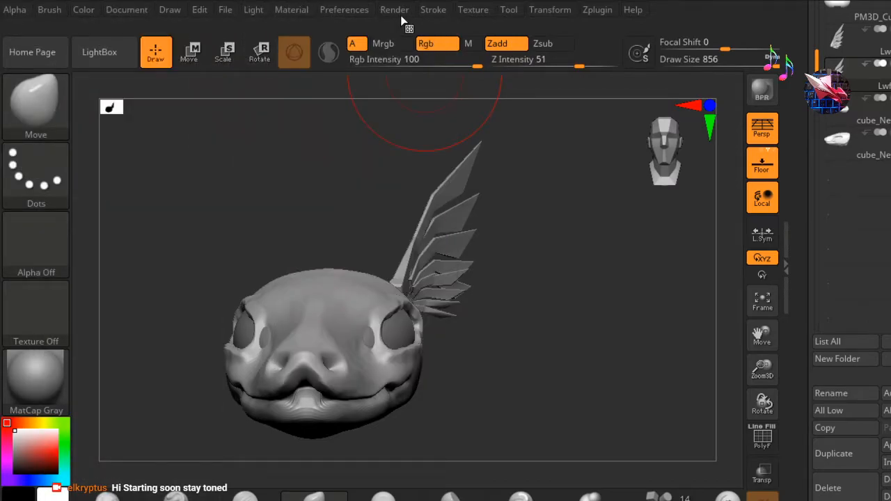
# - Examine the plugin options, including Misc Utilities, 3D Print Hub, Decimation Master and UI Items, for a mirroring command
pyautogui.click(589, 15)
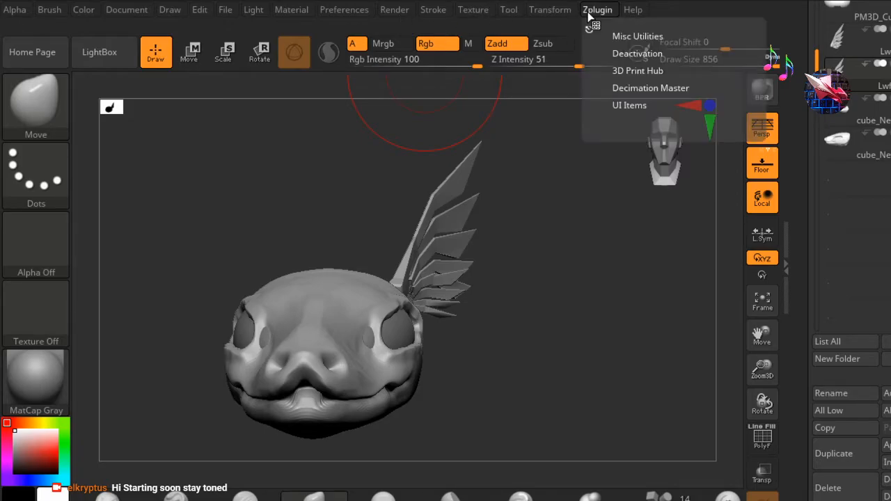
pyautogui.click(631, 38)
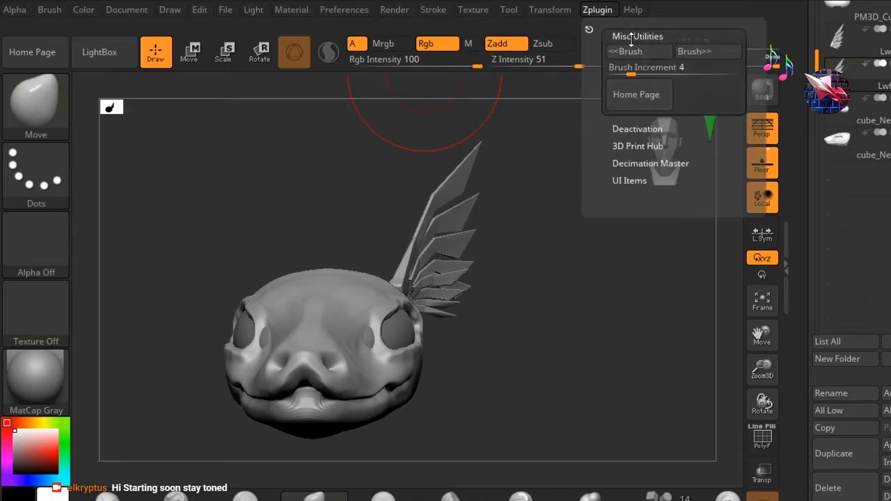
pyautogui.click(637, 128)
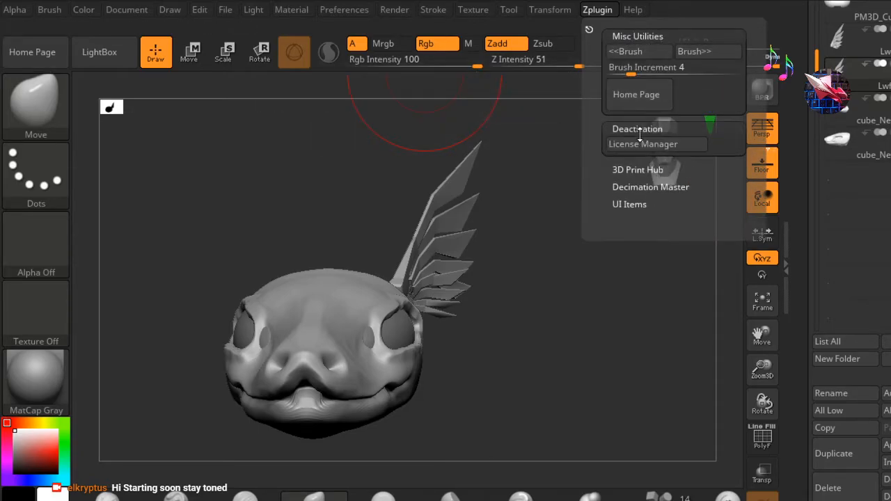
pyautogui.click(633, 172)
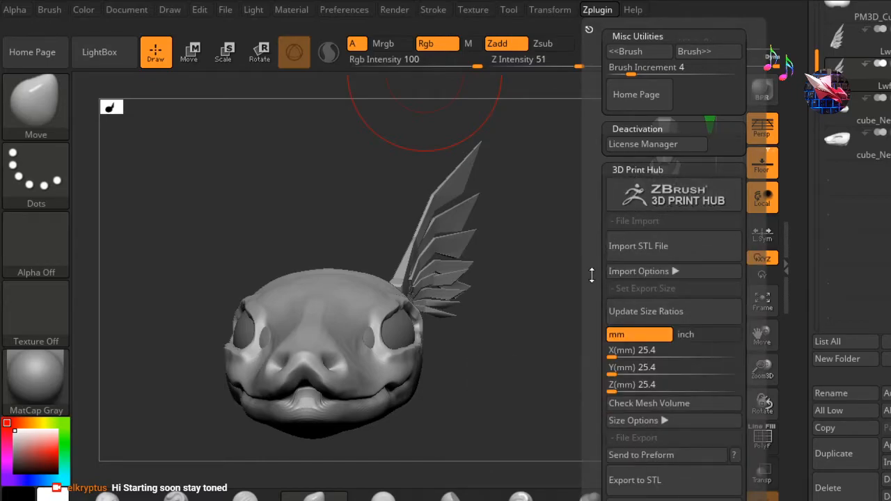
pyautogui.moveTo(591, 272); pyautogui.dragTo(600, 223)
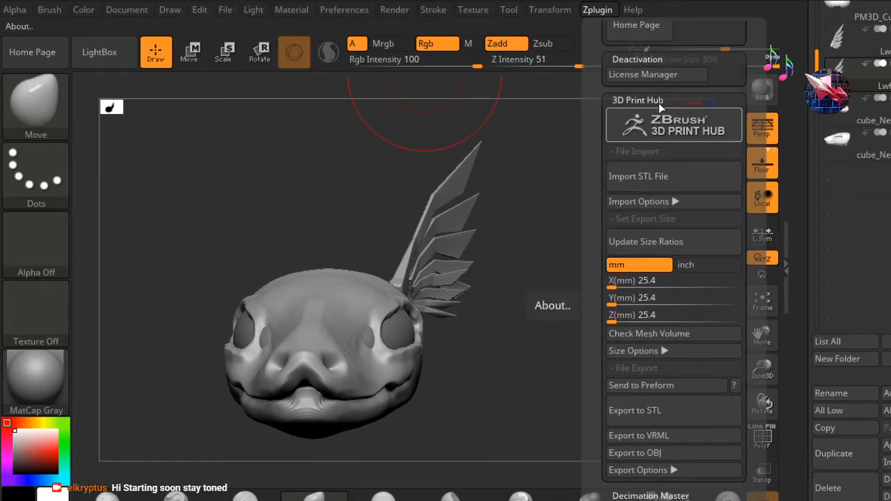
pyautogui.moveTo(601, 223); pyautogui.dragTo(601, 257)
pyautogui.click(649, 140)
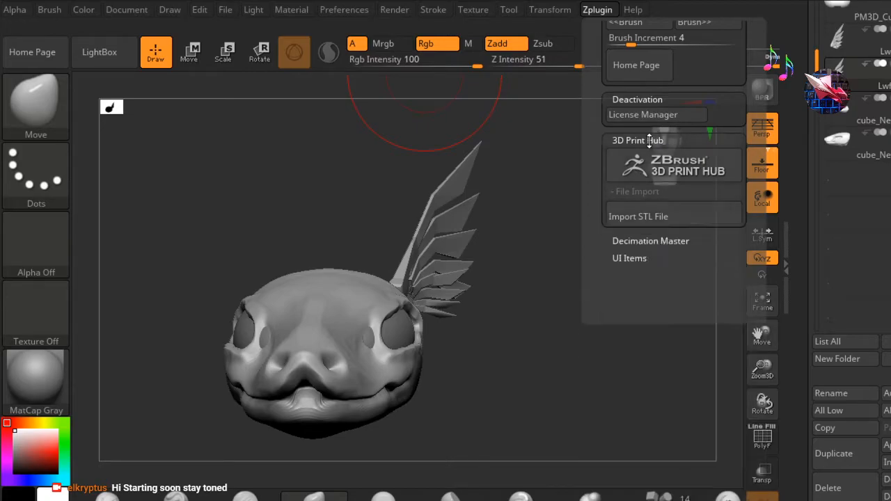
pyautogui.click(647, 158)
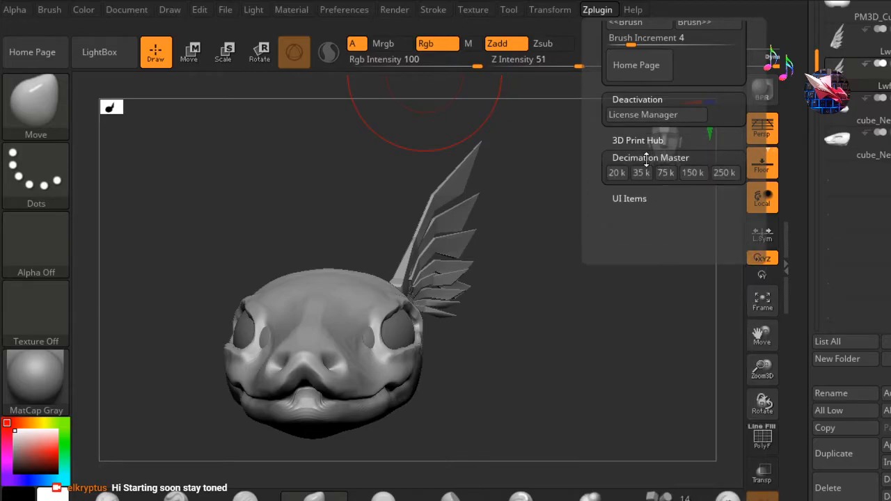
pyautogui.click(646, 158)
pyautogui.click(634, 175)
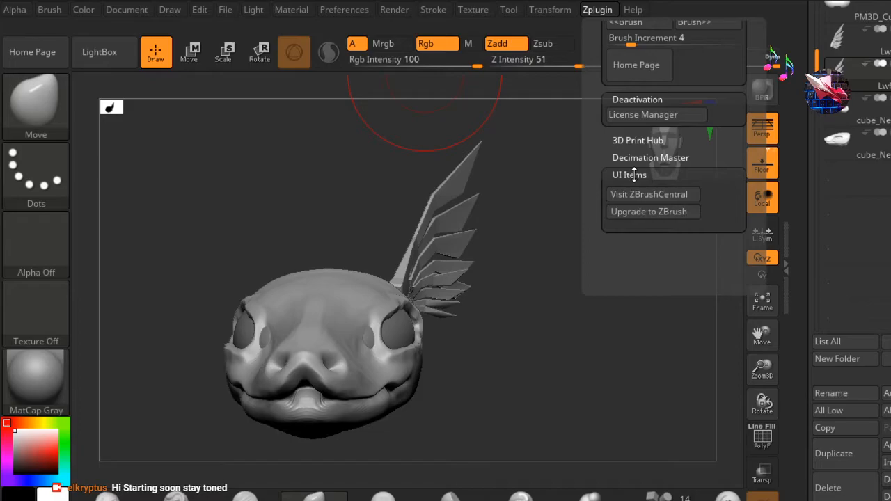
pyautogui.click(634, 175)
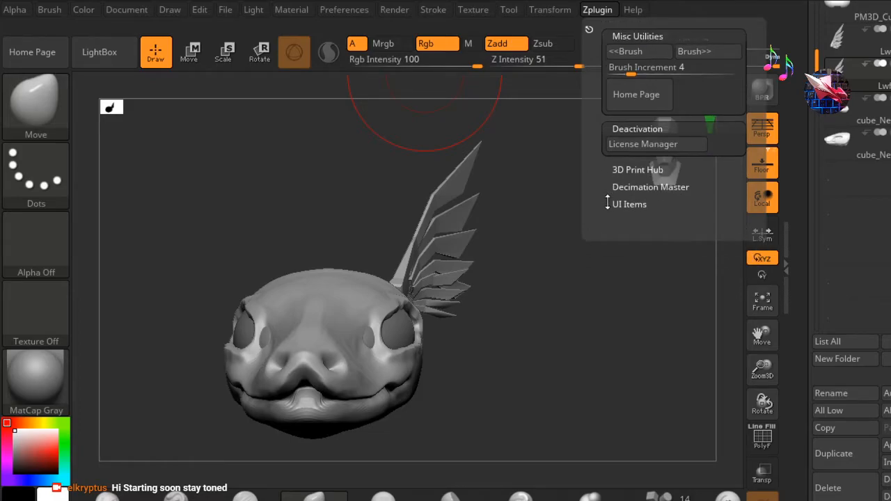
# - Check the Transform, Tool and Stroke options, including the stroke Modifiers and Sculptris Pro, for a mirroring command
pyautogui.click(546, 14)
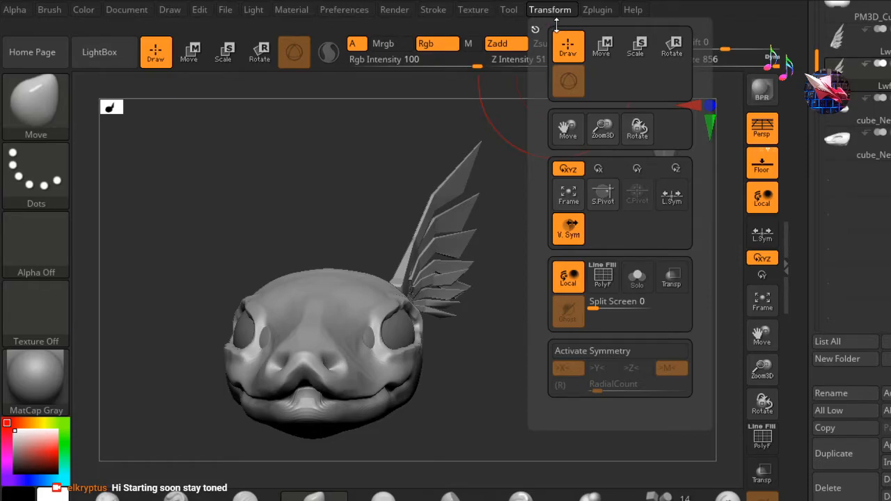
pyautogui.click(523, 14)
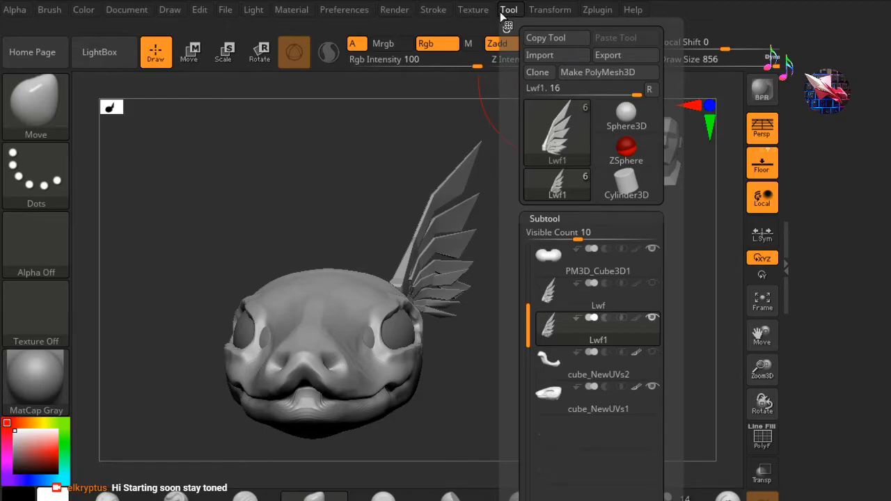
pyautogui.moveTo(479, 14)
pyautogui.moveTo(440, 14)
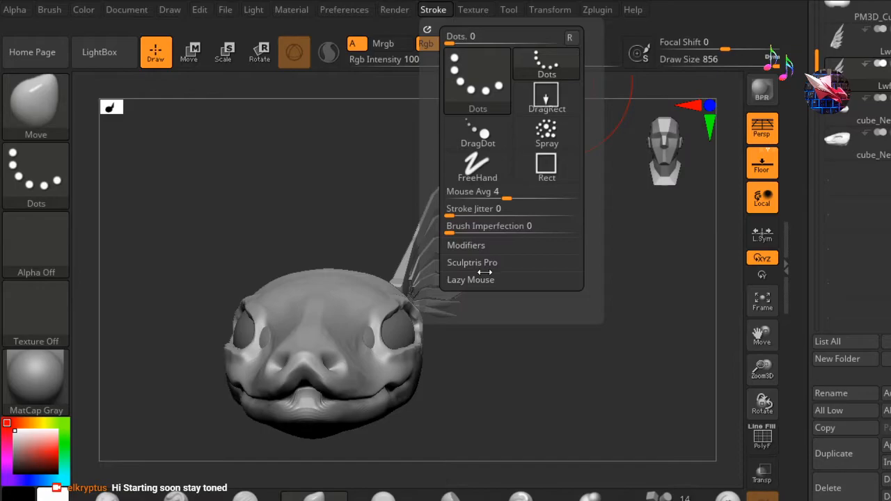
pyautogui.click(466, 246)
pyautogui.click(466, 247)
pyautogui.click(470, 264)
pyautogui.click(469, 263)
# - Try flipping the normals of the duplicated wing and moving it away from the head, and undo both changes
pyautogui.scroll(-5, 849, 278)
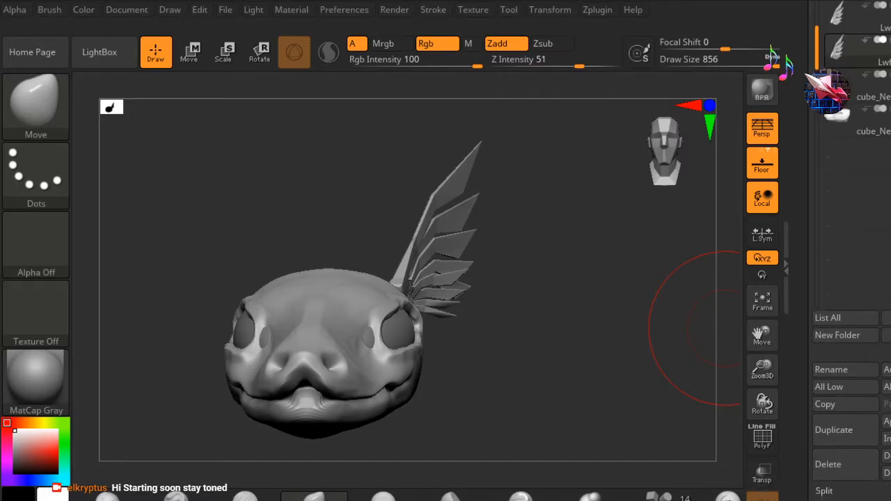
pyautogui.scroll(-4, 850, 278)
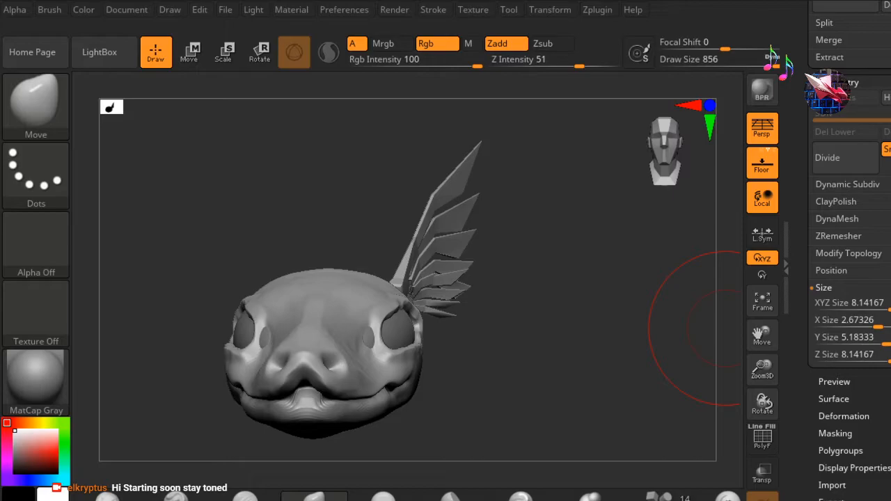
pyautogui.scroll(-3, 884, 307)
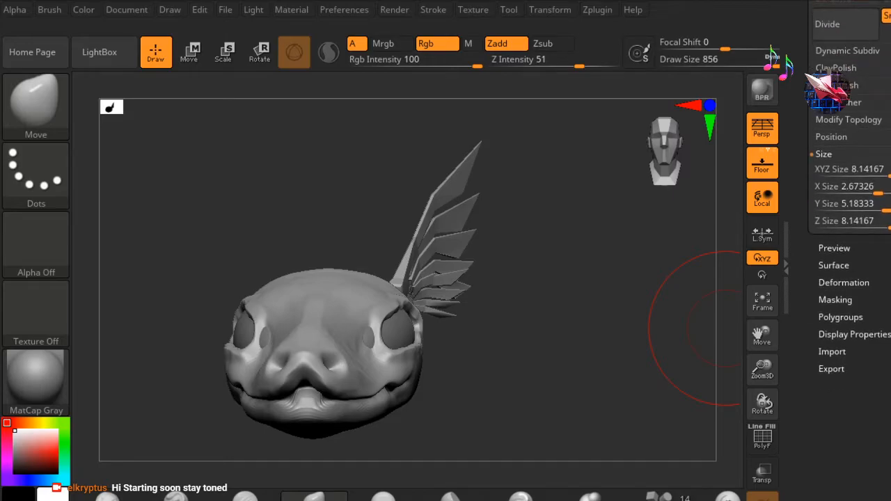
pyautogui.click(881, 335)
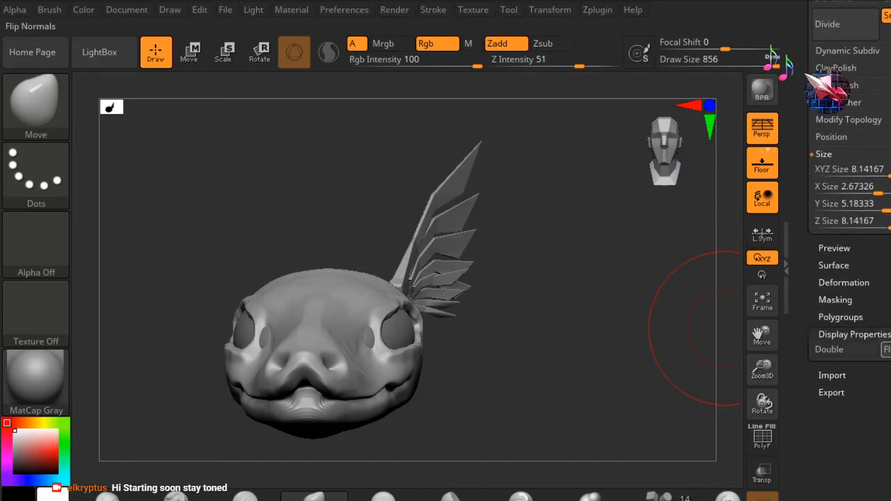
pyautogui.click(887, 349)
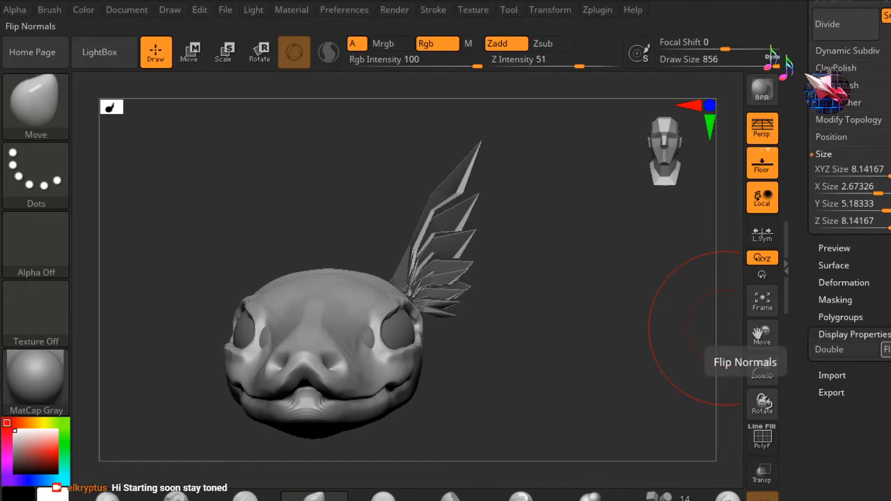
pyautogui.click(260, 52)
pyautogui.moveTo(395, 206); pyautogui.dragTo(583, 240)
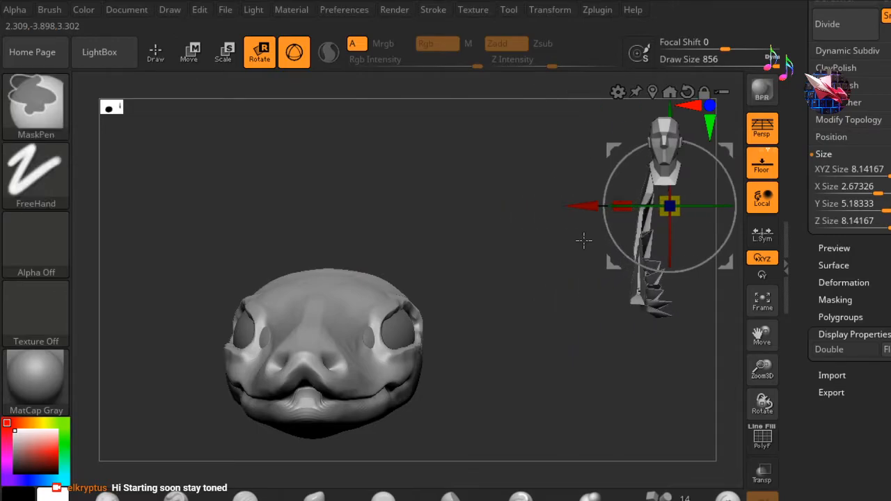
pyautogui.hotkey('ctrl', 'z')
pyautogui.hotkey('ctrl', 'z')
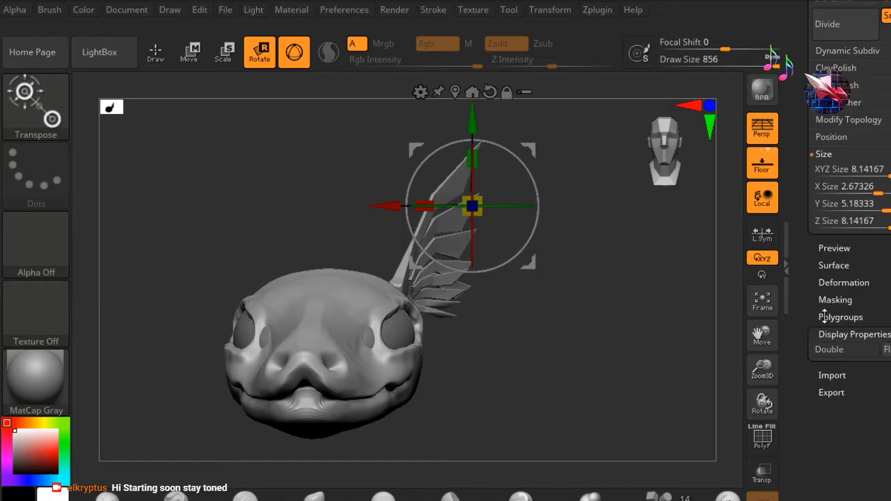
# - Try double-sided display and an inverted mask on the duplicated wing, shift its gizmo along X, and undo the changes
pyautogui.click(845, 350)
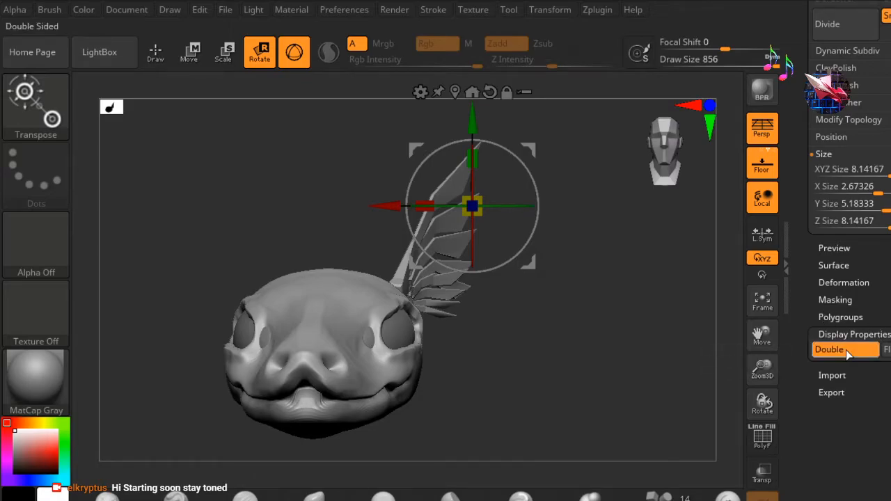
pyautogui.hotkey('ctrl', 'z')
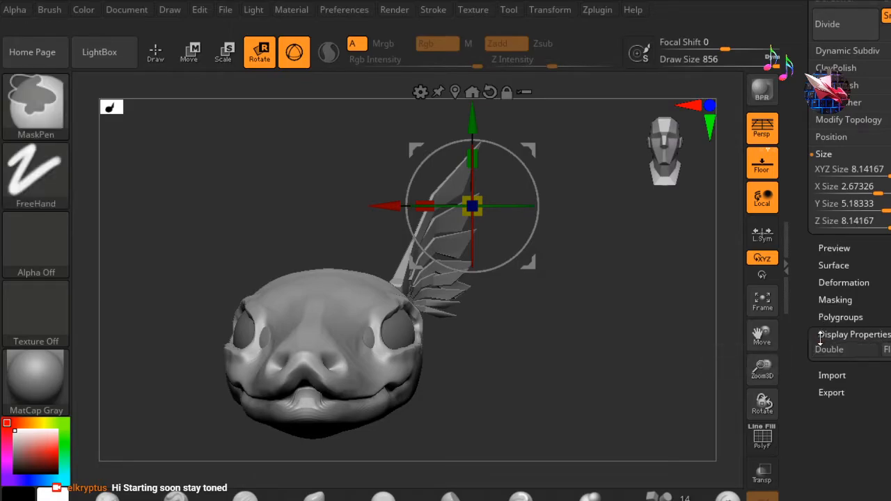
pyautogui.click(852, 317)
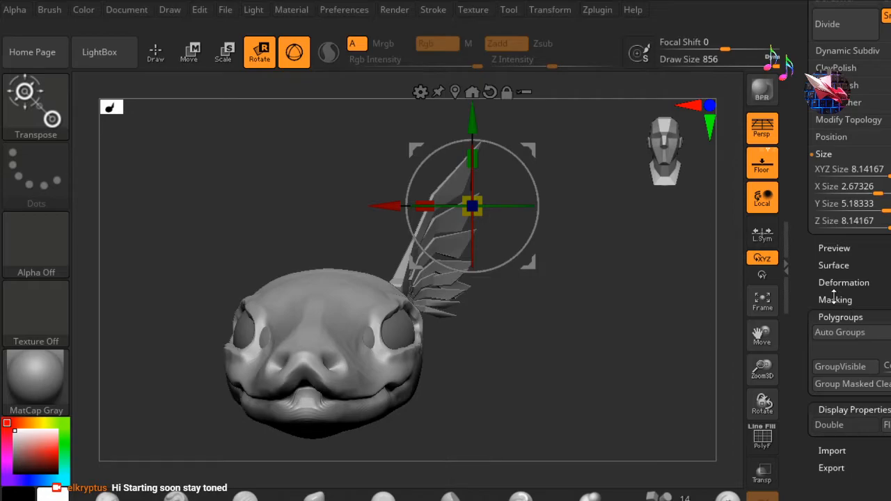
pyautogui.click(834, 299)
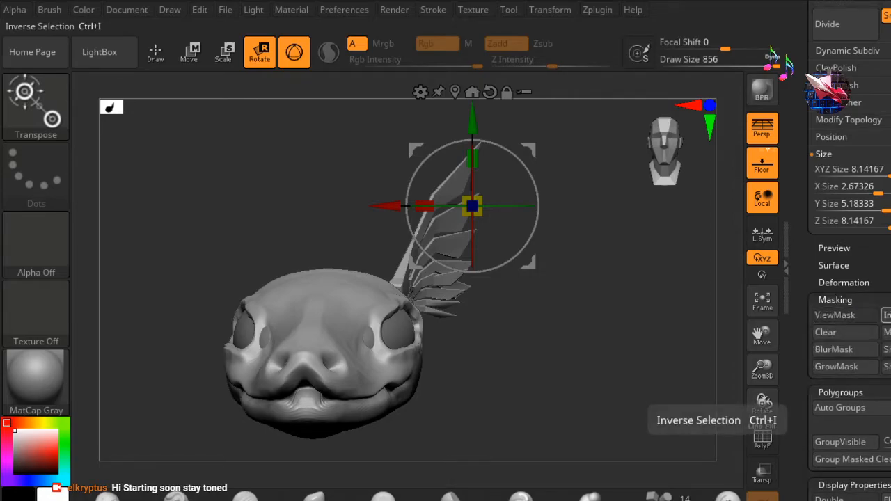
pyautogui.click(887, 315)
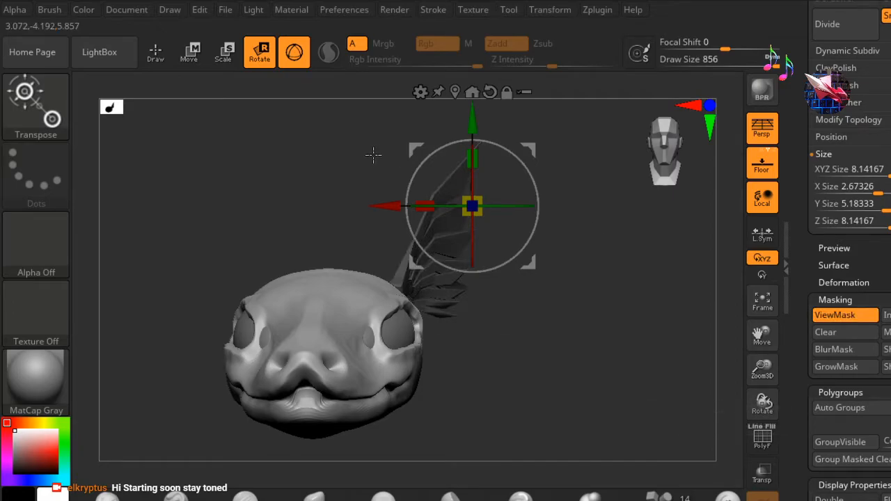
pyautogui.moveTo(379, 204); pyautogui.dragTo(258, 202)
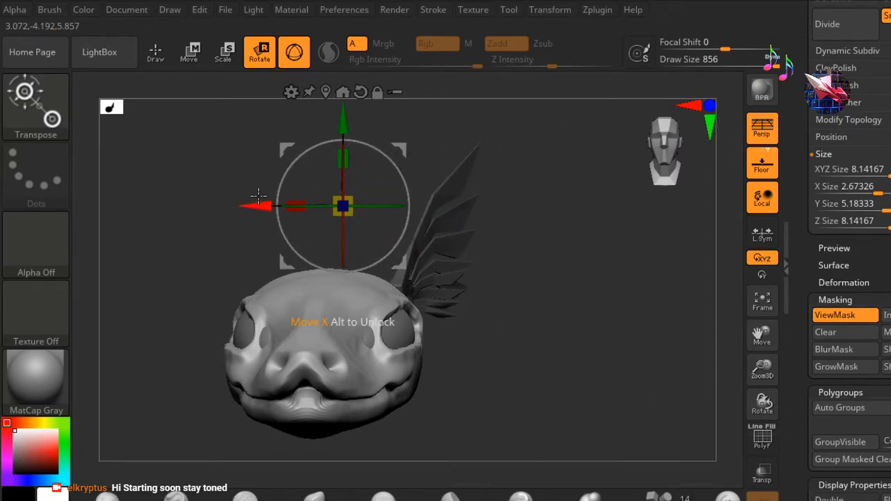
pyautogui.hotkey('ctrl', 'z')
pyautogui.hotkey('ctrl', 'z')
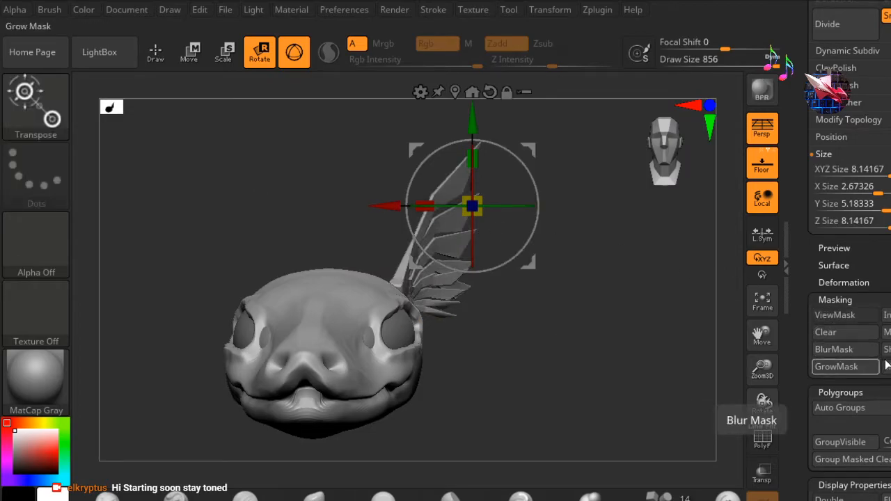
# - Mirror the duplicated wing to the opposite side of the head with the Mirror deformation
pyautogui.click(860, 284)
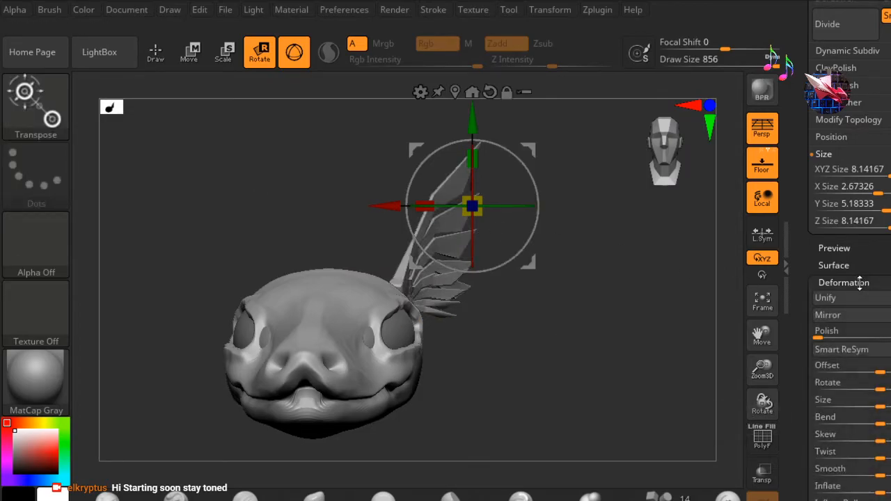
pyautogui.click(858, 324)
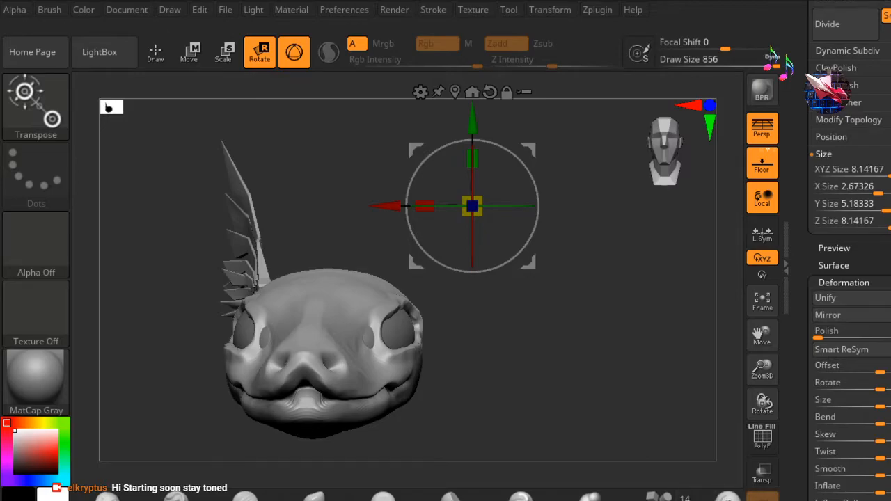
# - Show the original wing, hide its mirrored copy, and make the head the active subtool
pyautogui.scroll(10, 849, 278)
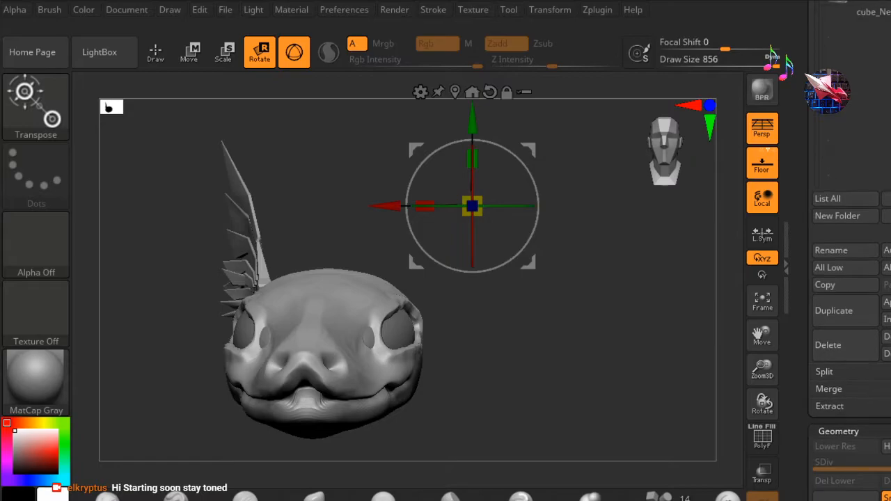
pyautogui.scroll(2, 849, 279)
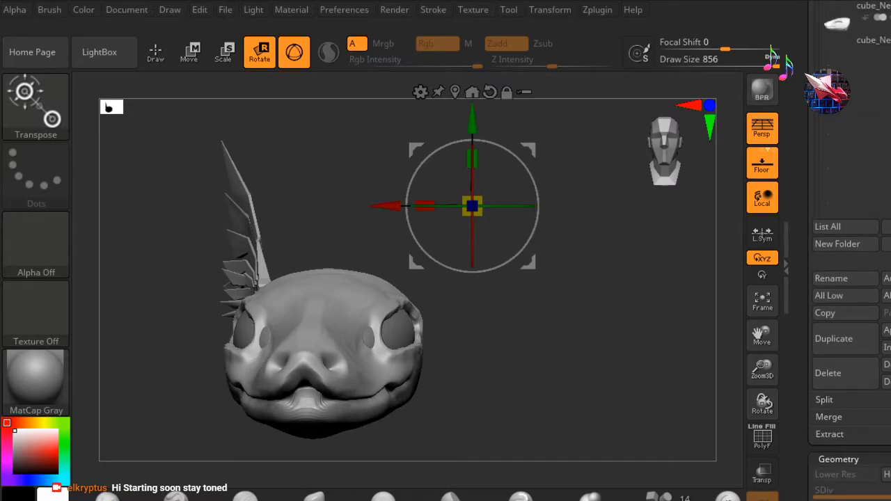
pyautogui.scroll(5, 849, 278)
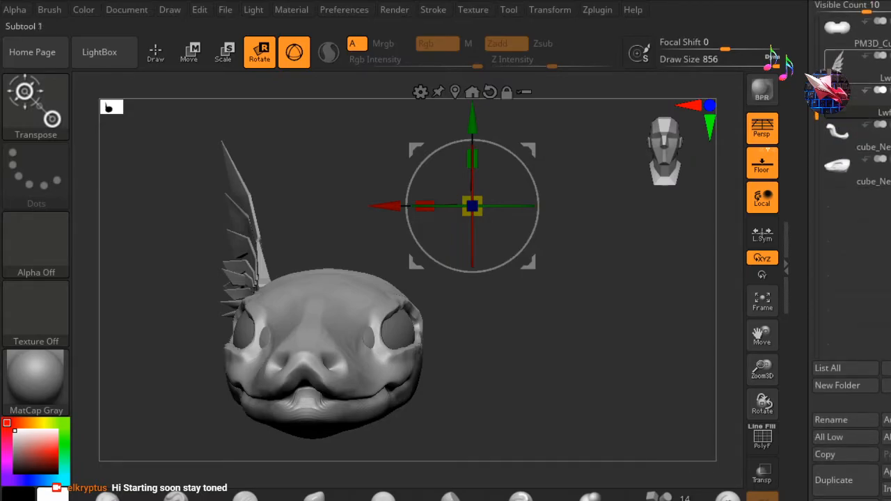
pyautogui.click(888, 77)
pyautogui.moveTo(640, 372); pyautogui.dragTo(599, 372)
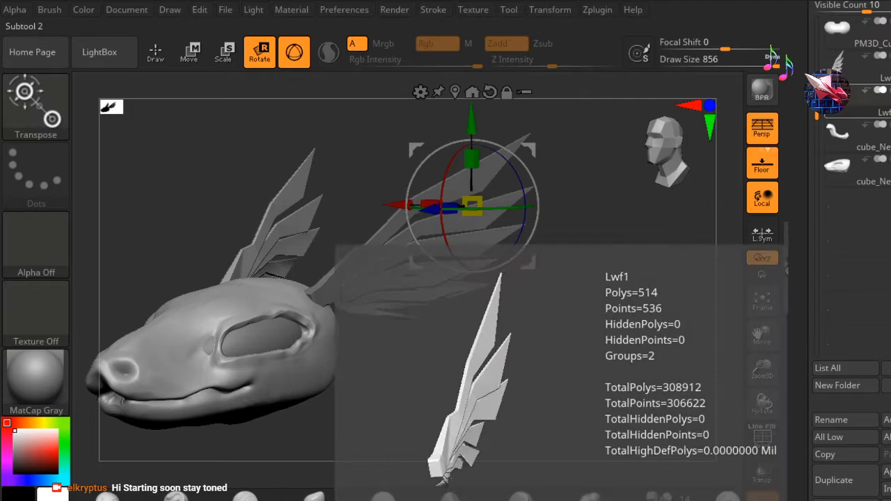
pyautogui.click(844, 167)
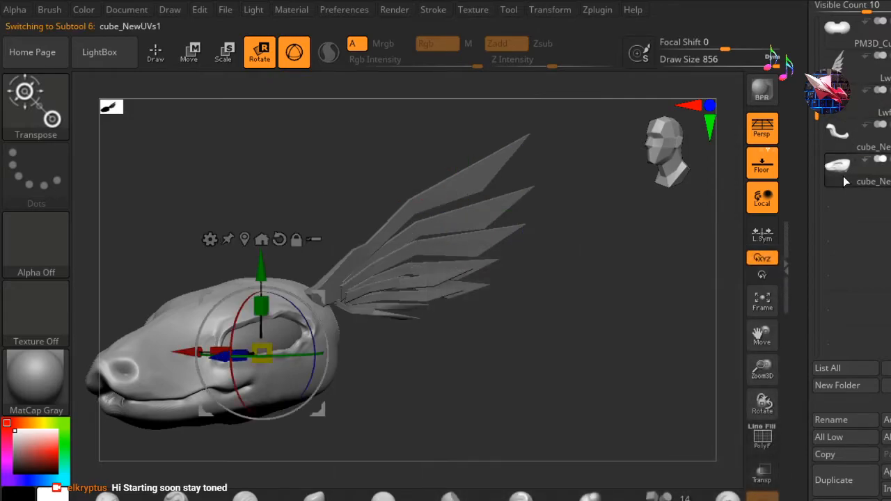
pyautogui.moveTo(526, 346); pyautogui.dragTo(545, 362)
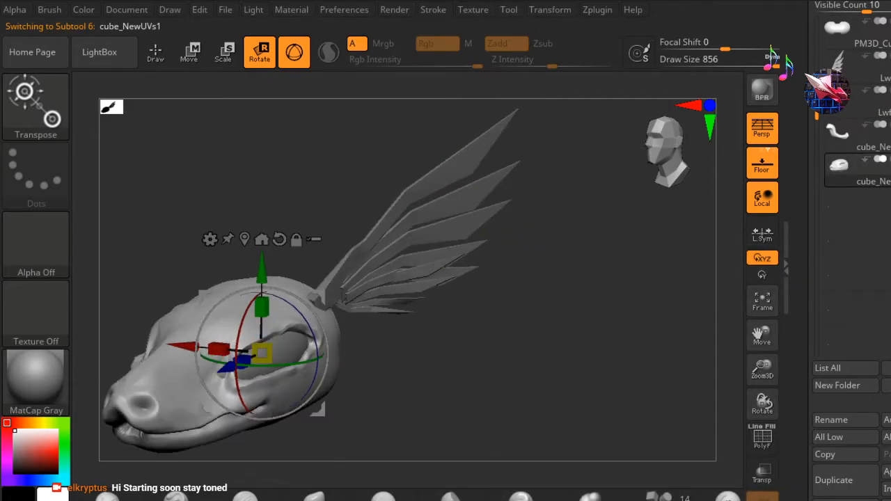
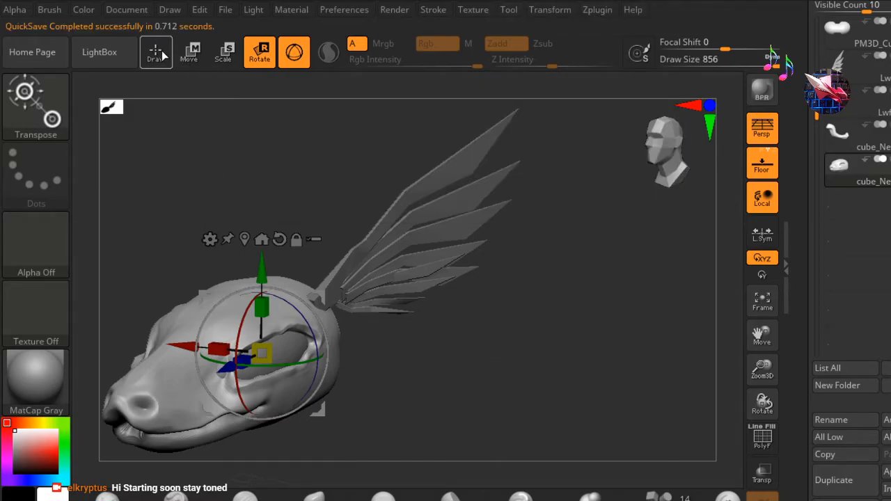
# - Return to Draw mode on the head and try switching the selection stroke from Rect to Lasso
pyautogui.press('q')
pyautogui.moveTo(304, 199)
pyautogui.mouseDown()
pyautogui.moveTo(308, 174)
pyautogui.moveTo(199, 284)
pyautogui.moveTo(235, 272)
pyautogui.moveTo(227, 265)
pyautogui.moveTo(237, 269)
pyautogui.mouseUp()
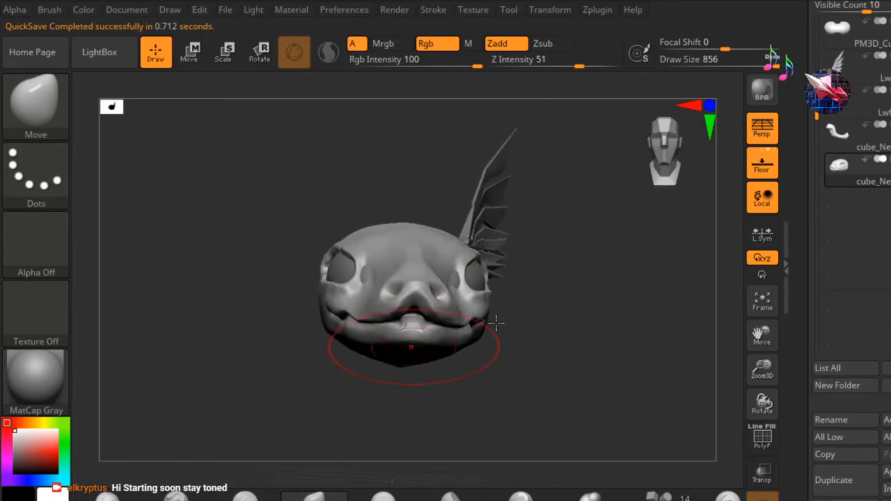
pyautogui.moveTo(669, 136); pyautogui.dragTo(520, 74)
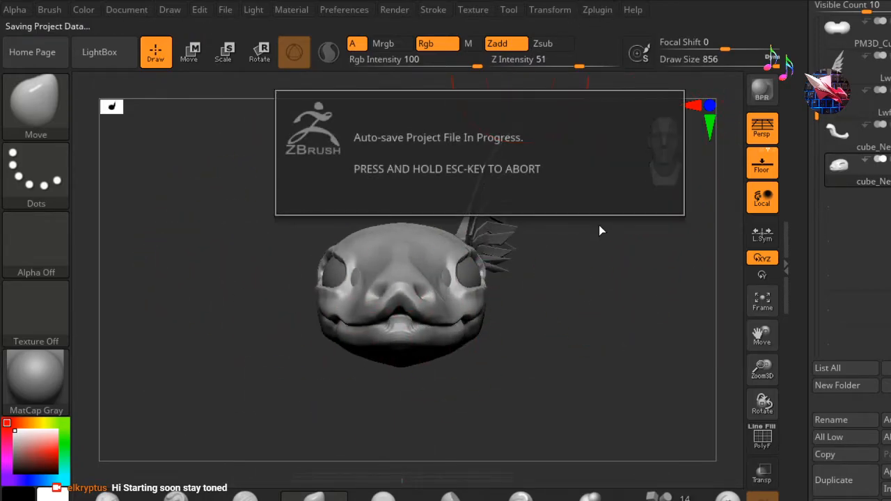
pyautogui.moveTo(511, 336); pyautogui.dragTo(449, 336)
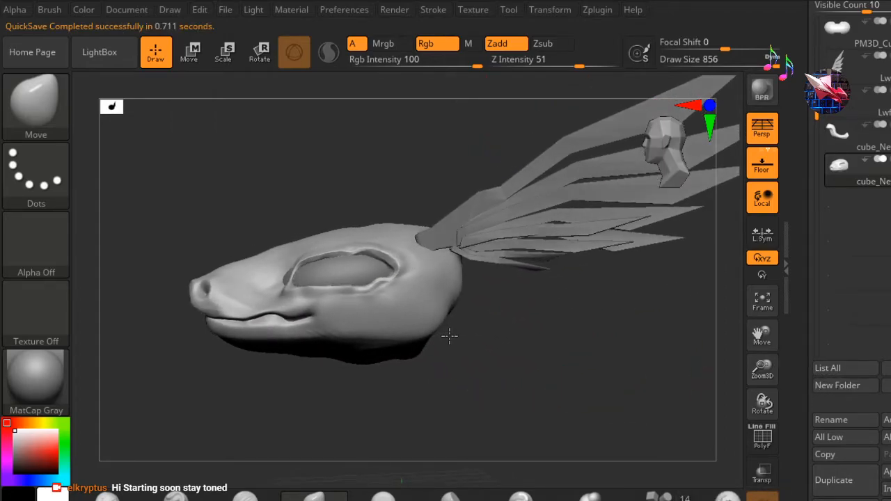
pyautogui.click(667, 161)
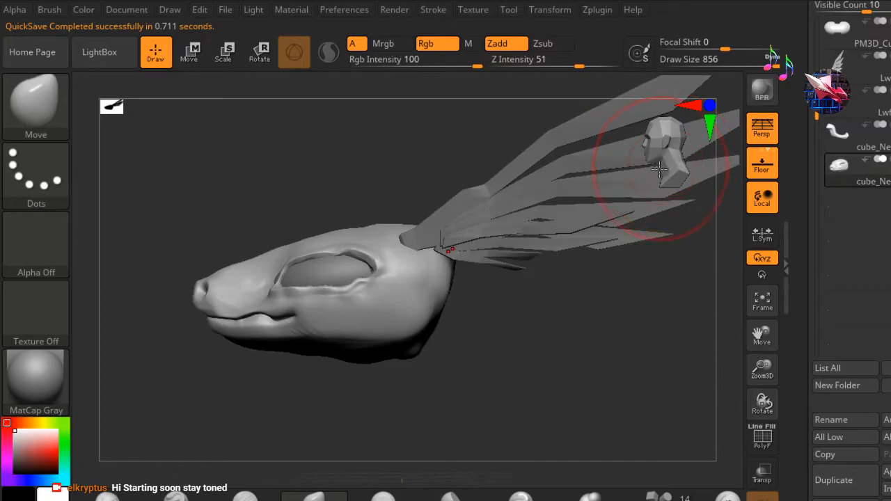
pyautogui.hotkey('ctrl', 'shift')
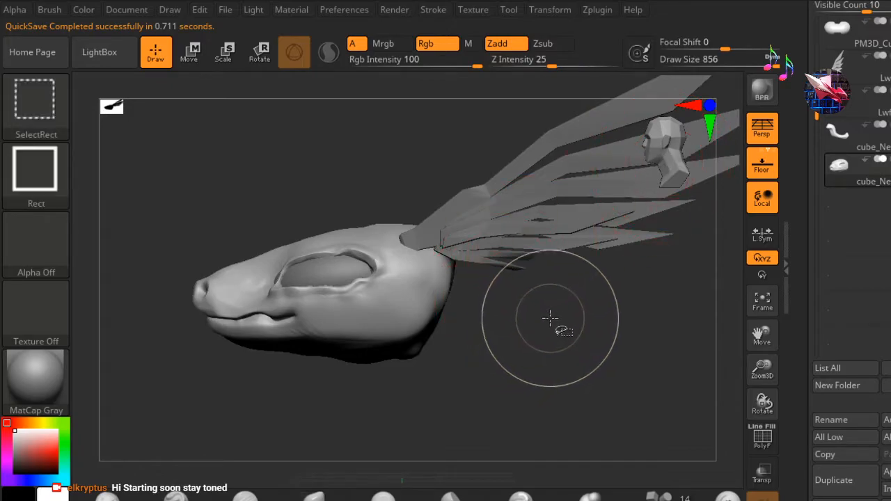
pyautogui.click(19, 155)
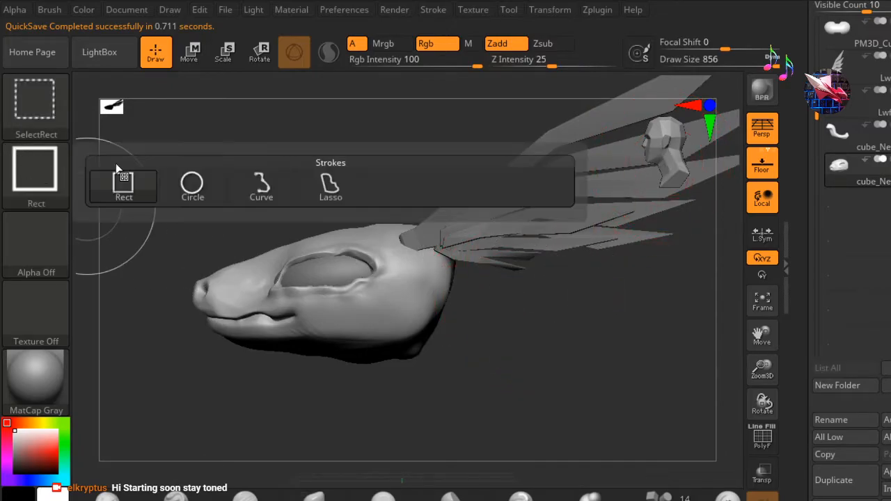
pyautogui.click(329, 185)
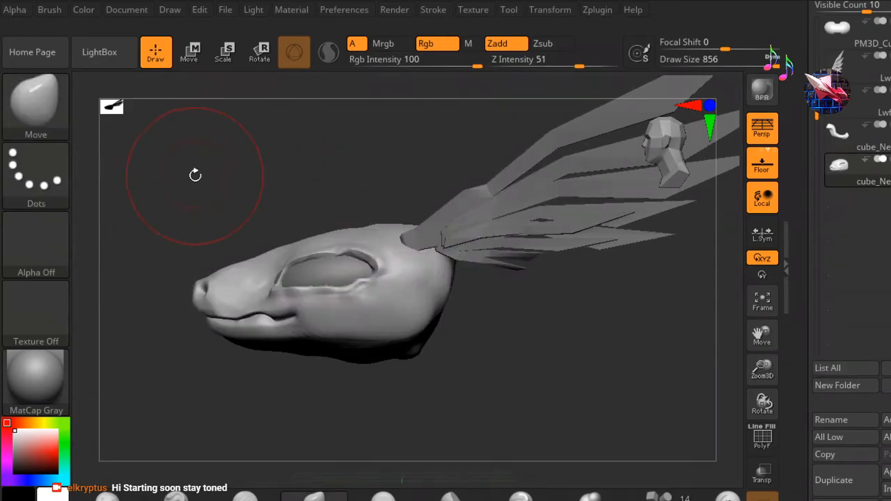
# - Isolate the head's lower jaw with a Lasso selection in side view and duplicate that subtool
pyautogui.moveTo(169, 166)
pyautogui.mouseDown()
pyautogui.moveTo(247, 181)
pyautogui.moveTo(180, 166)
pyautogui.mouseUp()
pyautogui.moveTo(185, 229)
pyautogui.keyDown('alt'); pyautogui.mouseDown(button='right')
pyautogui.moveTo(233, 219)
pyautogui.moveTo(238, 208)
pyautogui.moveTo(223, 201)
pyautogui.moveTo(246, 200)
pyautogui.mouseUp(button='right'); pyautogui.keyUp('alt')
pyautogui.moveTo(159, 225); pyautogui.dragTo(184, 223)
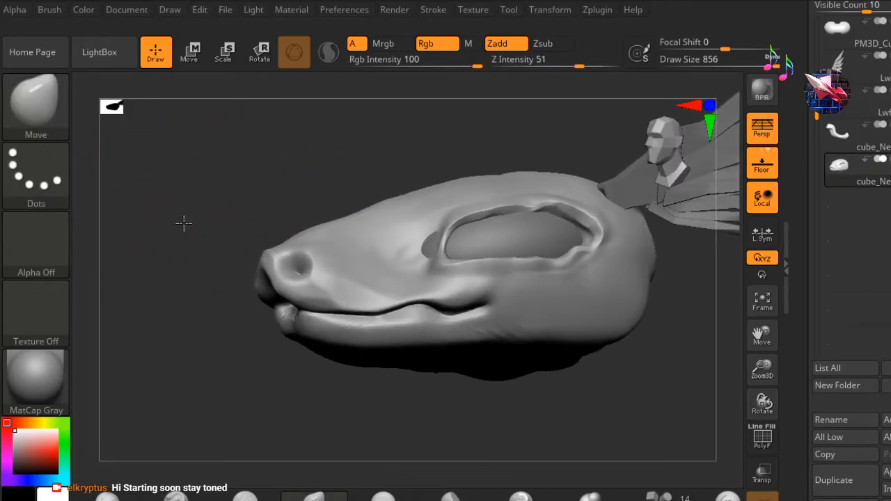
pyautogui.keyDown('ctrl'); pyautogui.moveTo(380, 149); pyautogui.dragTo(344, 151, button='right'); pyautogui.keyUp('ctrl')
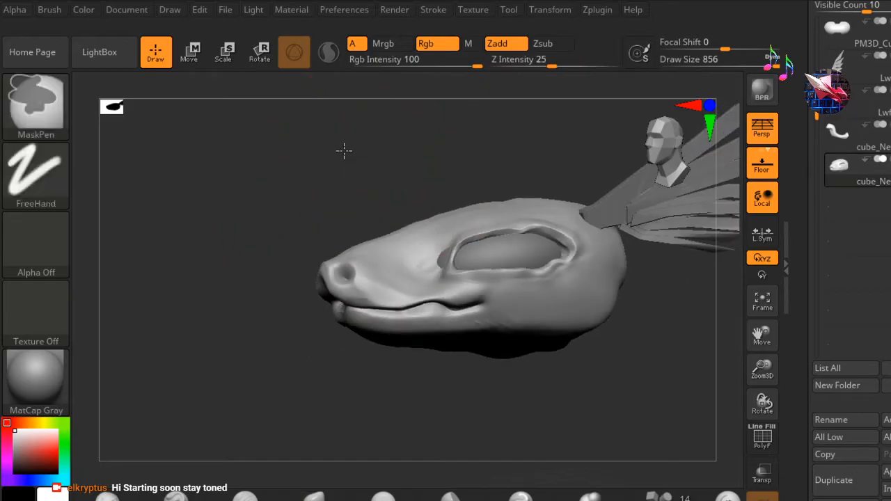
pyautogui.keyDown('ctrl'); pyautogui.moveTo(169, 195); pyautogui.dragTo(216, 232, button='right'); pyautogui.keyUp('ctrl')
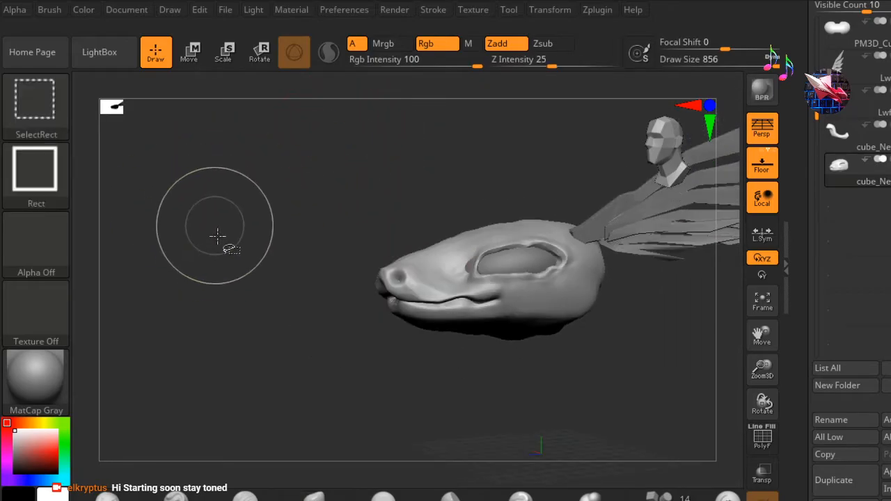
pyautogui.moveTo(340, 166)
pyautogui.keyDown('alt'); pyautogui.mouseDown(button='right')
pyautogui.moveTo(244, 198)
pyautogui.moveTo(279, 191)
pyautogui.mouseUp(button='right'); pyautogui.keyUp('alt')
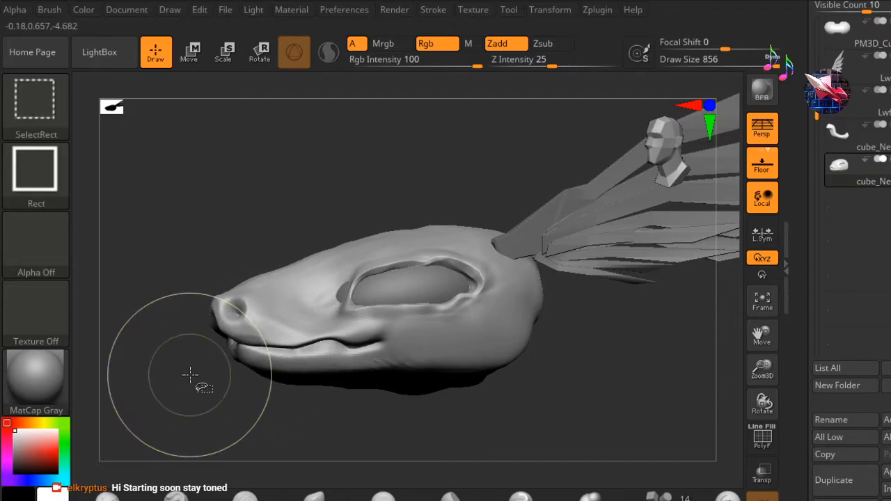
pyautogui.moveTo(199, 368); pyautogui.dragTo(194, 357)
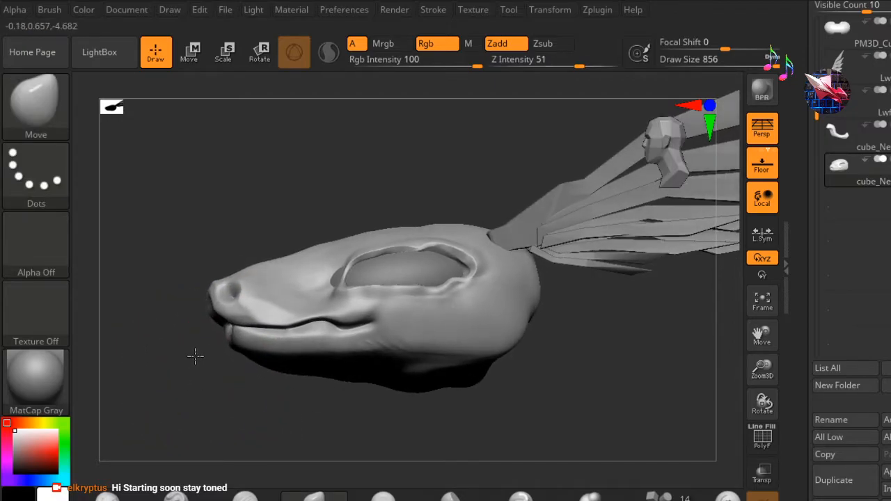
pyautogui.moveTo(200, 397)
pyautogui.mouseDown()
pyautogui.moveTo(195, 359)
pyautogui.moveTo(203, 347)
pyautogui.moveTo(206, 354)
pyautogui.mouseUp()
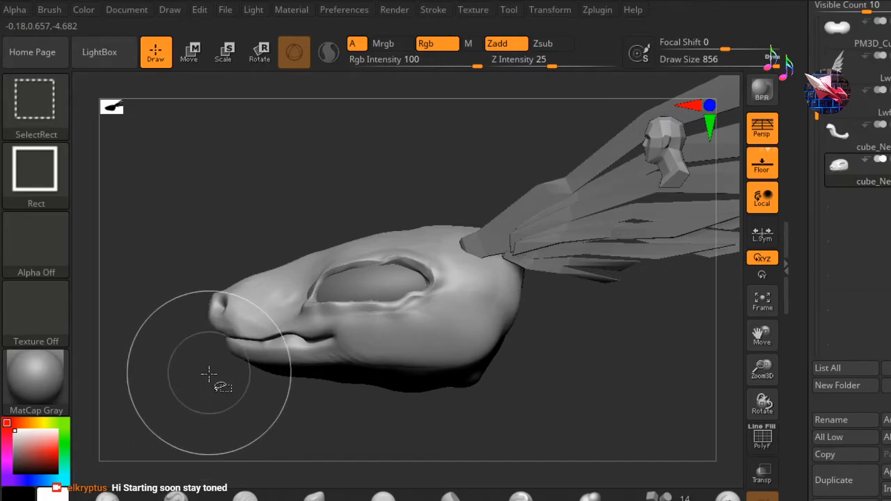
pyautogui.click(31, 172)
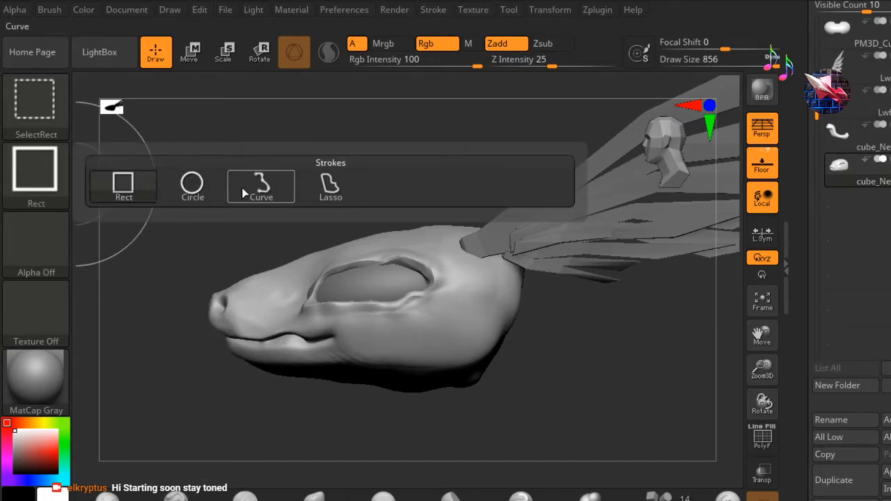
pyautogui.click(331, 187)
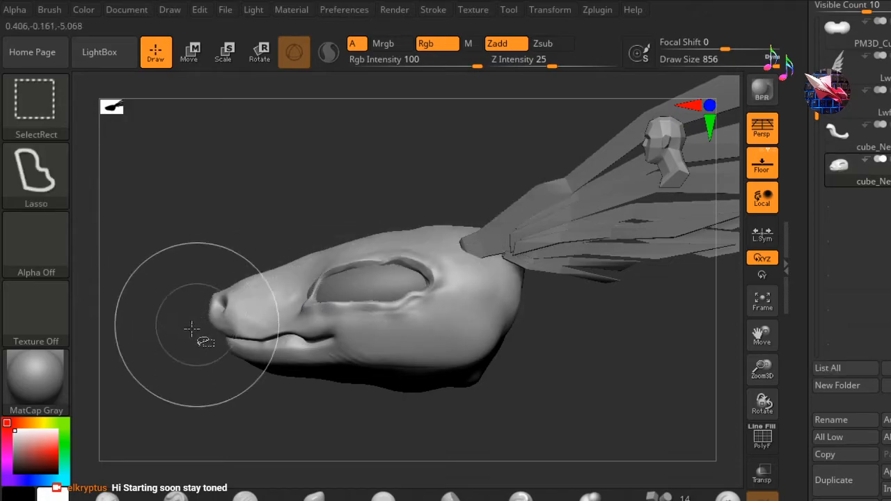
pyautogui.moveTo(201, 359)
pyautogui.keyDown('ctrl'); pyautogui.keyDown('shift'); pyautogui.mouseDown()
pyautogui.moveTo(200, 393)
pyautogui.moveTo(224, 338)
pyautogui.moveTo(332, 336)
pyautogui.moveTo(380, 382)
pyautogui.moveTo(371, 397)
pyautogui.moveTo(225, 438)
pyautogui.moveTo(132, 393)
pyautogui.moveTo(120, 362)
pyautogui.moveTo(139, 340)
pyautogui.moveTo(158, 349)
pyautogui.moveTo(208, 422)
pyautogui.moveTo(242, 382)
pyautogui.moveTo(223, 378)
pyautogui.moveTo(341, 331)
pyautogui.mouseUp(); pyautogui.keyUp('shift'); pyautogui.keyUp('ctrl')
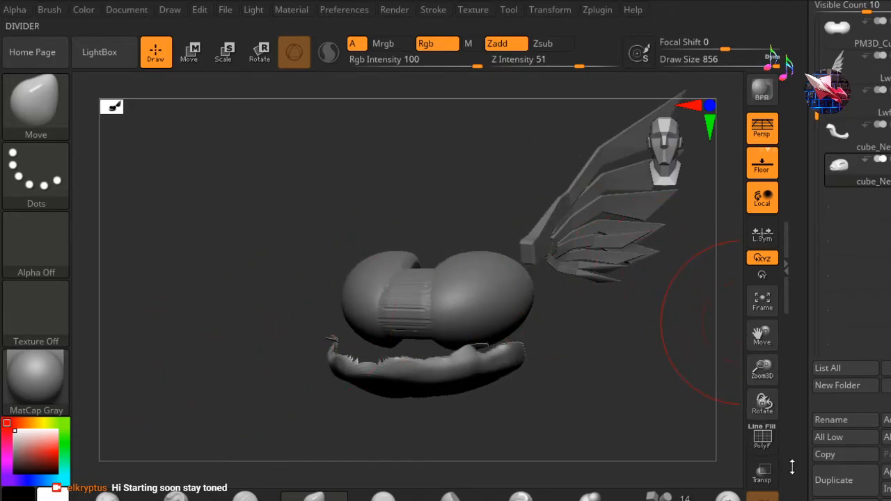
pyautogui.click(843, 481)
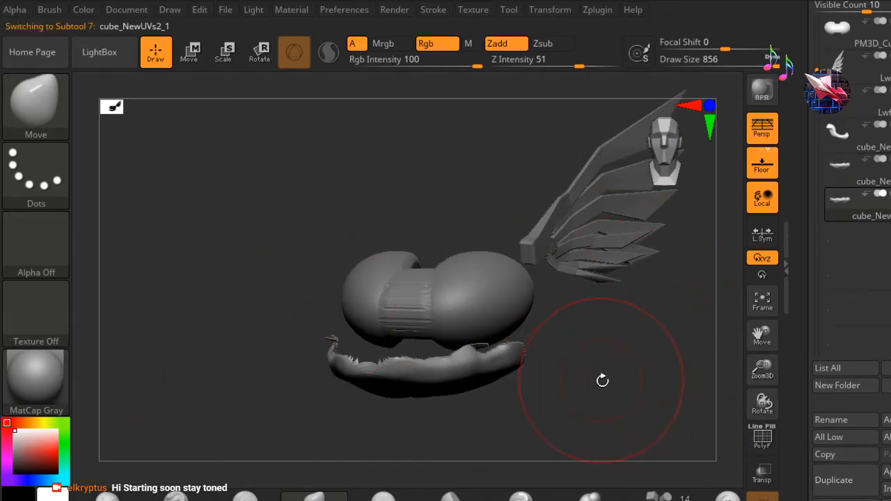
# - Try switching the duplicated head subtool's visible portion between the full head and the lower jaw
pyautogui.keyDown('ctrl'); pyautogui.keyDown('shift'); pyautogui.click(616, 376); pyautogui.keyUp('shift'); pyautogui.keyUp('ctrl')
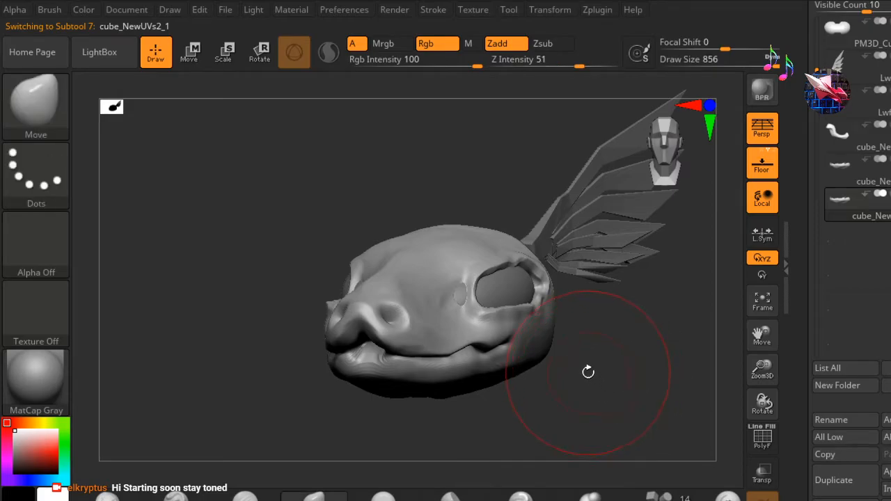
pyautogui.keyDown('ctrl'); pyautogui.keyDown('shift'); pyautogui.click(580, 369); pyautogui.keyUp('shift'); pyautogui.keyUp('ctrl')
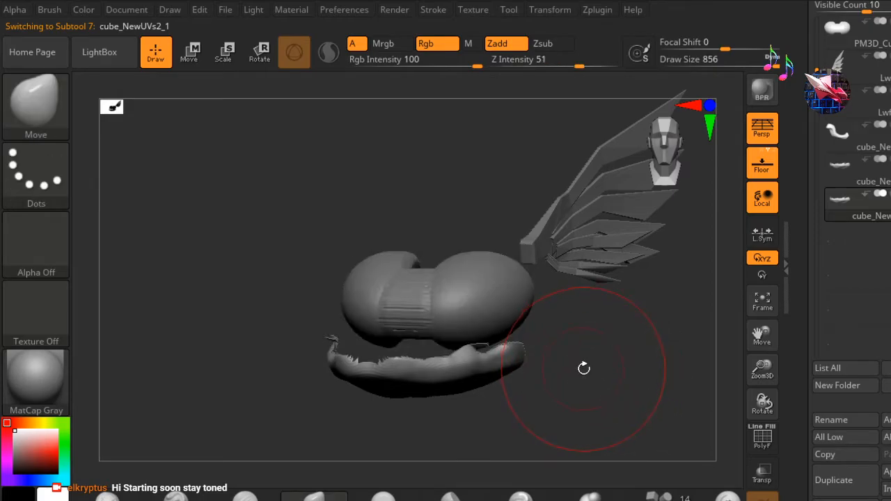
pyautogui.keyDown('ctrl'); pyautogui.keyDown('shift'); pyautogui.click(455, 366); pyautogui.keyUp('shift'); pyautogui.keyUp('ctrl')
pyautogui.keyDown('ctrl'); pyautogui.keyDown('shift'); pyautogui.click(456, 365); pyautogui.keyUp('shift'); pyautogui.keyUp('ctrl')
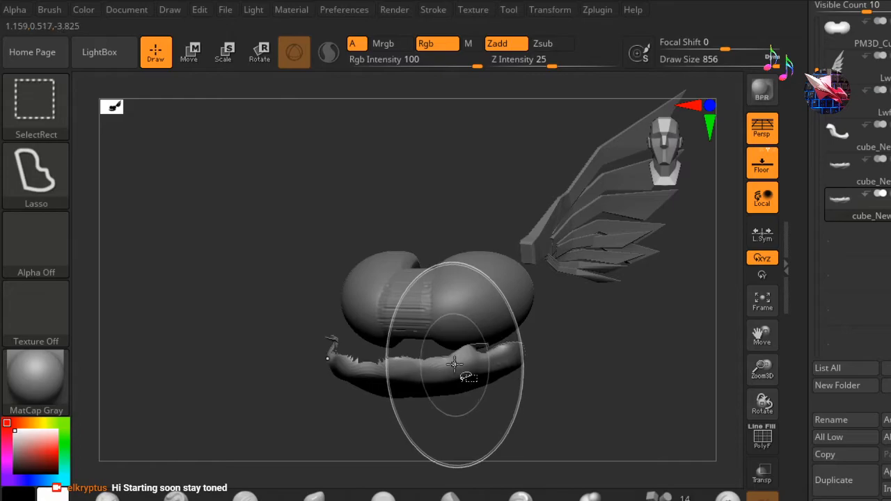
pyautogui.keyDown('ctrl'); pyautogui.keyDown('shift'); pyautogui.click(451, 287); pyautogui.keyUp('shift'); pyautogui.keyUp('ctrl')
pyautogui.keyDown('ctrl'); pyautogui.keyDown('shift'); pyautogui.click(441, 289); pyautogui.keyUp('shift'); pyautogui.keyUp('ctrl')
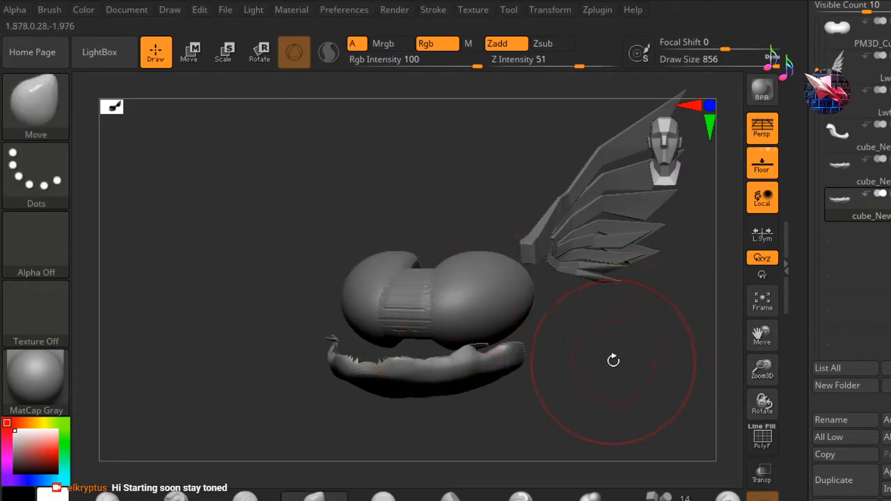
pyautogui.moveTo(590, 353)
pyautogui.mouseDown()
pyautogui.moveTo(543, 350)
pyautogui.moveTo(604, 356)
pyautogui.moveTo(605, 339)
pyautogui.mouseUp()
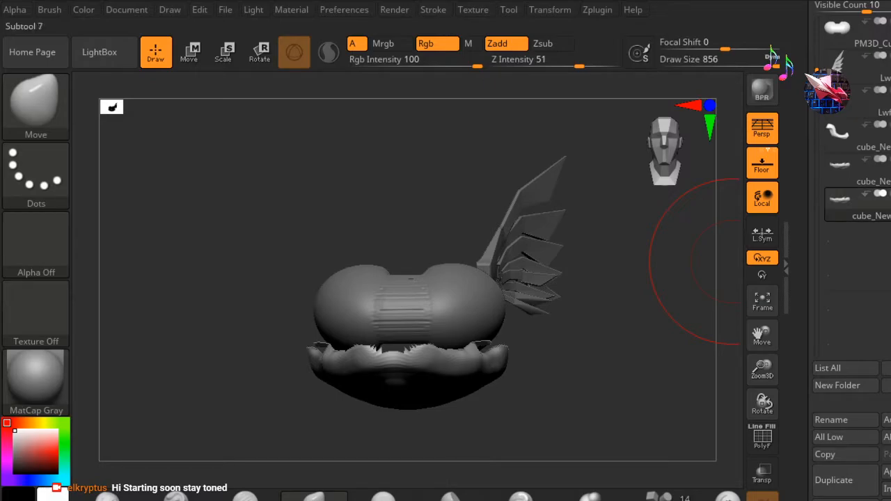
# - Delete the duplicated head subtool cube_NewUVs2_1 and confirm the deletion
pyautogui.moveTo(884, 484); pyautogui.dragTo(884, 23)
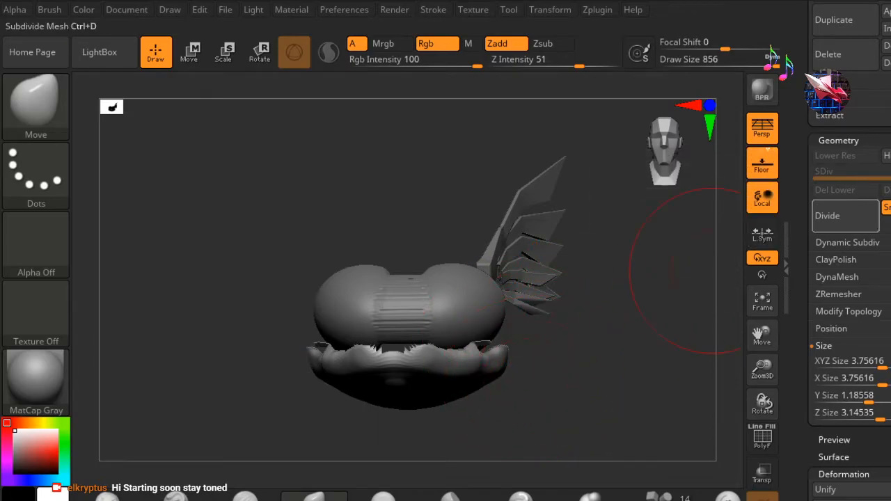
pyautogui.moveTo(884, 35); pyautogui.dragTo(883, 464)
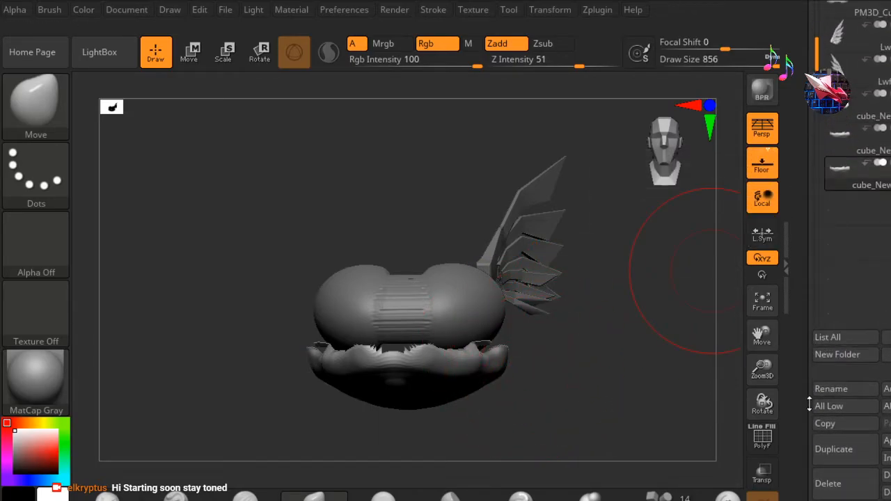
pyautogui.click(828, 483)
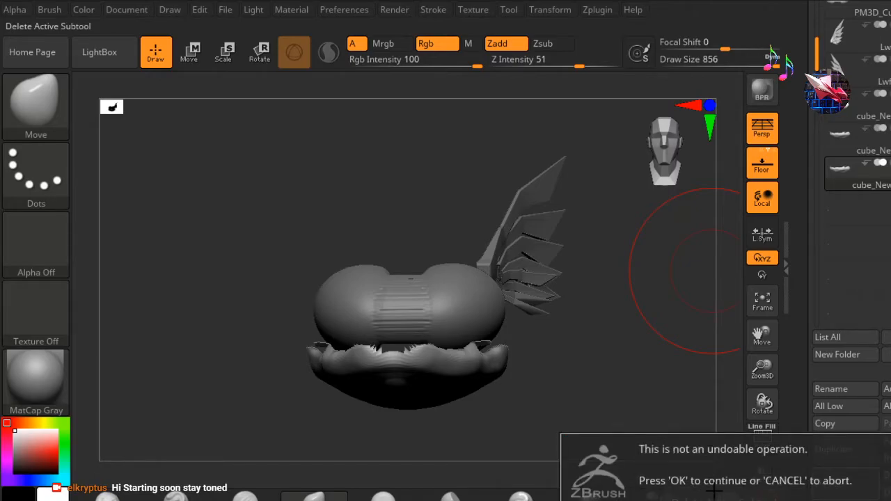
pyautogui.press('Return')
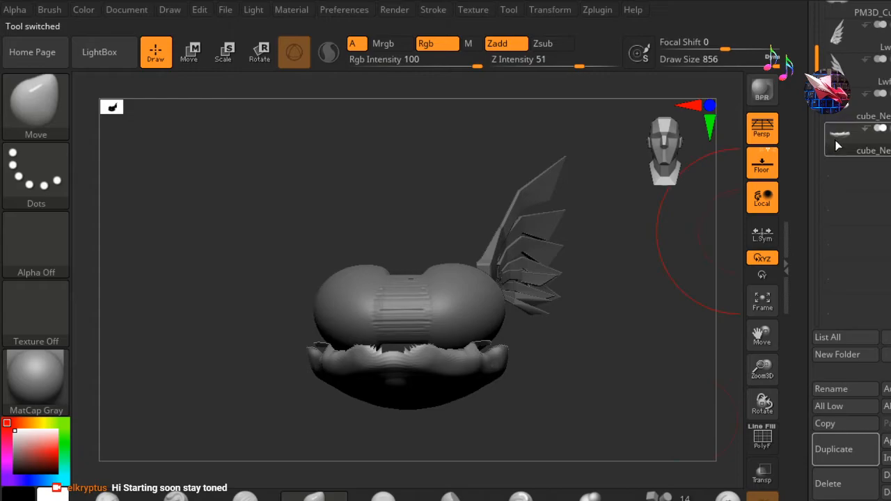
# - Show only the upper head on the remaining head subtool by inverting its visibility, and duplicate that subtool
pyautogui.keyDown('ctrl'); pyautogui.keyDown('shift'); pyautogui.moveTo(489, 318); pyautogui.dragTo(480, 313); pyautogui.keyUp('shift'); pyautogui.keyUp('ctrl')
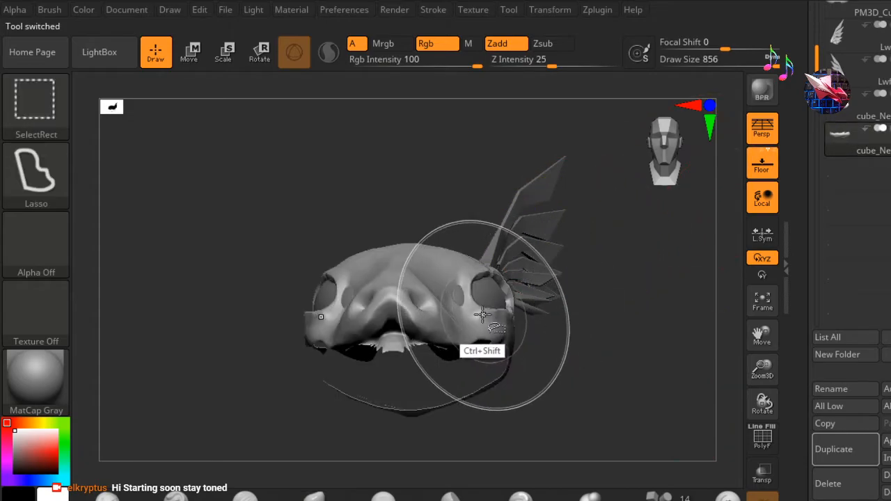
pyautogui.moveTo(581, 321); pyautogui.dragTo(467, 249)
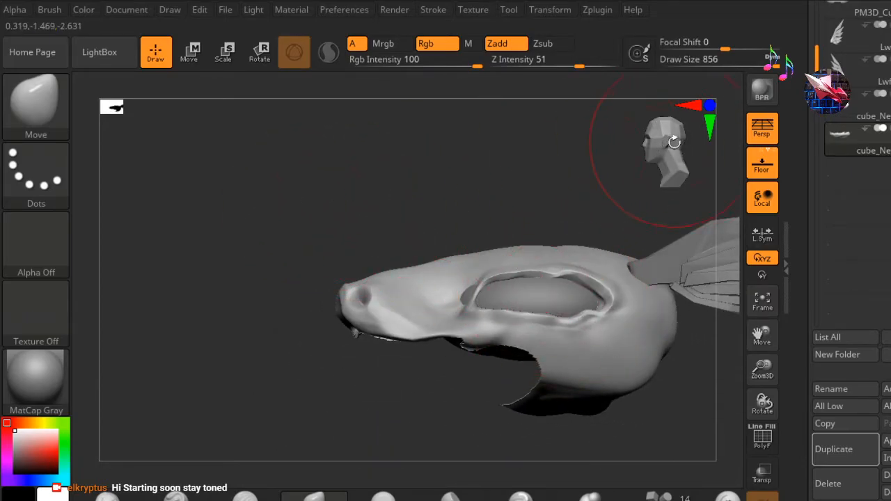
pyautogui.moveTo(674, 142); pyautogui.dragTo(664, 145)
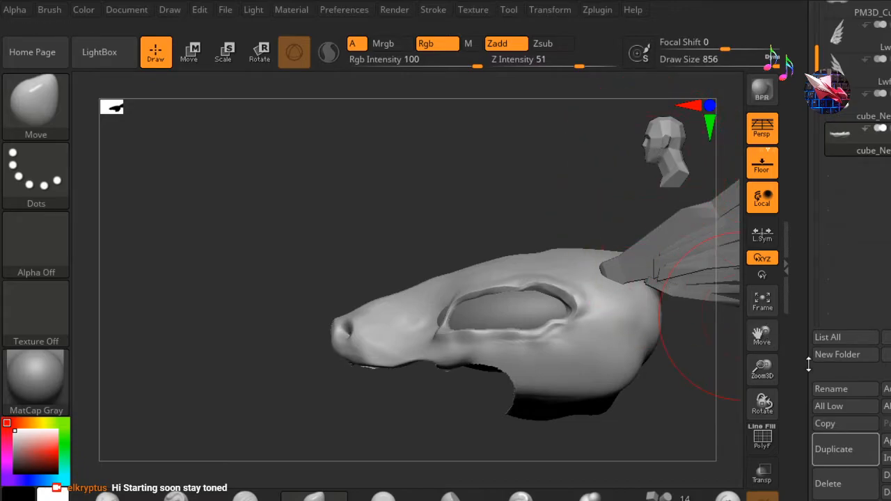
pyautogui.click(835, 452)
# - Try to isolate the lower jaw on the newly duplicated head subtool and undo the attempt
pyautogui.hotkey('ctrl', 'shift')
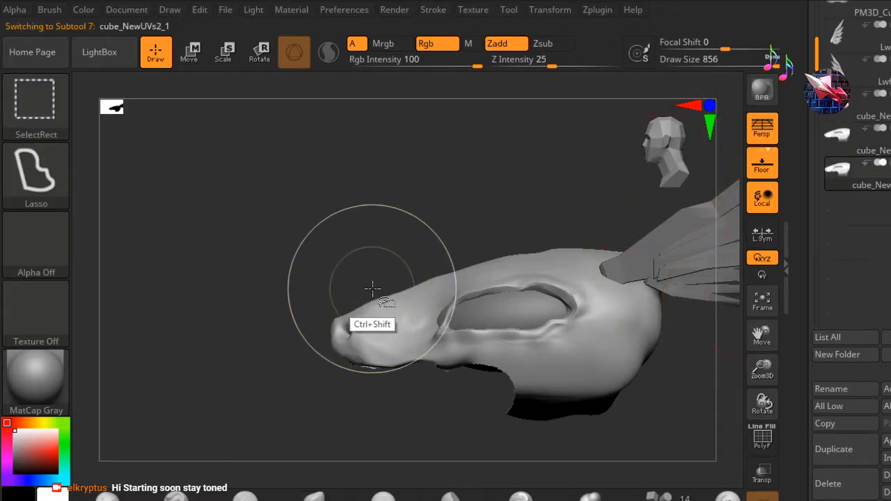
pyautogui.keyDown('ctrl'); pyautogui.keyDown('shift'); pyautogui.click(409, 374); pyautogui.keyUp('shift'); pyautogui.keyUp('ctrl')
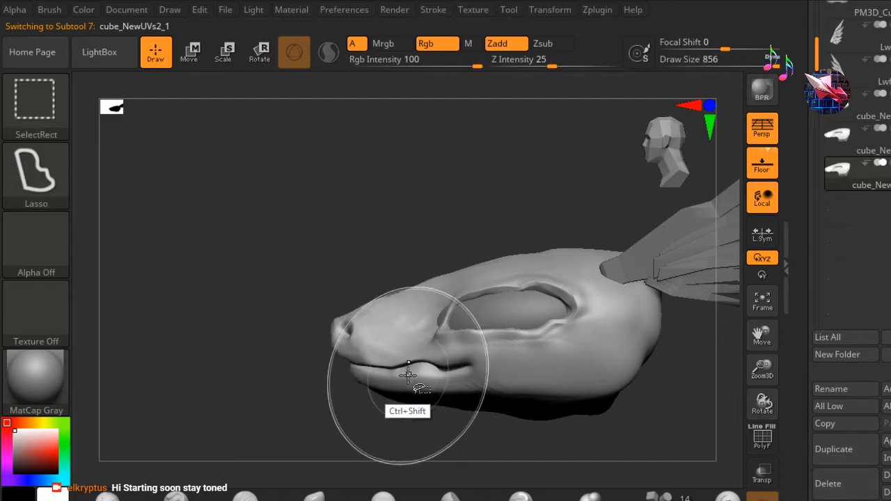
pyautogui.keyDown('ctrl'); pyautogui.keyDown('shift'); pyautogui.click(408, 325); pyautogui.keyUp('shift'); pyautogui.keyUp('ctrl')
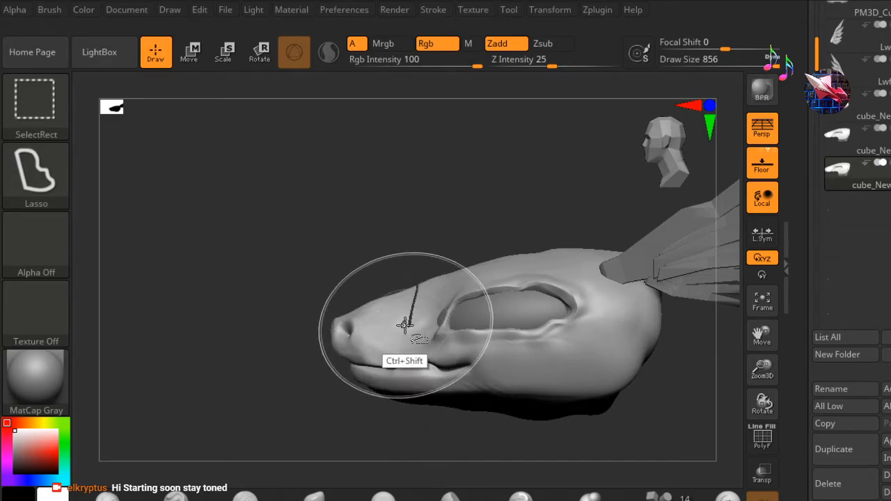
pyautogui.keyDown('ctrl'); pyautogui.keyDown('shift'); pyautogui.click(309, 387); pyautogui.keyUp('shift'); pyautogui.keyUp('ctrl')
pyautogui.hotkey('ctrl', 'z')
pyautogui.hotkey('ctrl', 'z')
pyautogui.hotkey('ctrl', 'z')
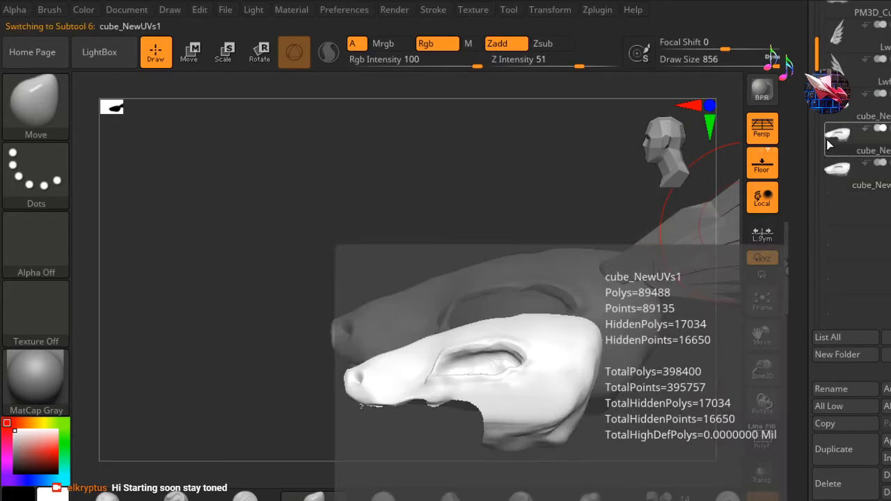
# - Reselect the cube_NewUVs2_1 subtool, try changing its partial visibility again, and undo back to the upper head
pyautogui.moveTo(861, 183)
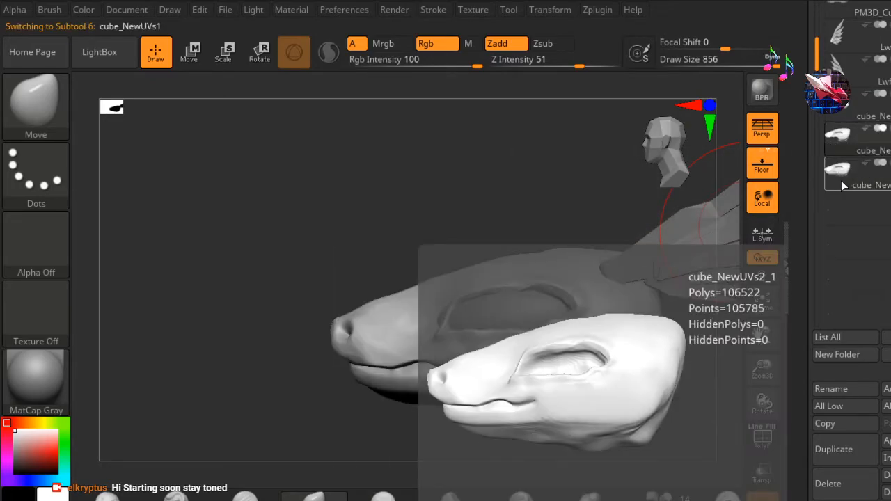
pyautogui.click(842, 183)
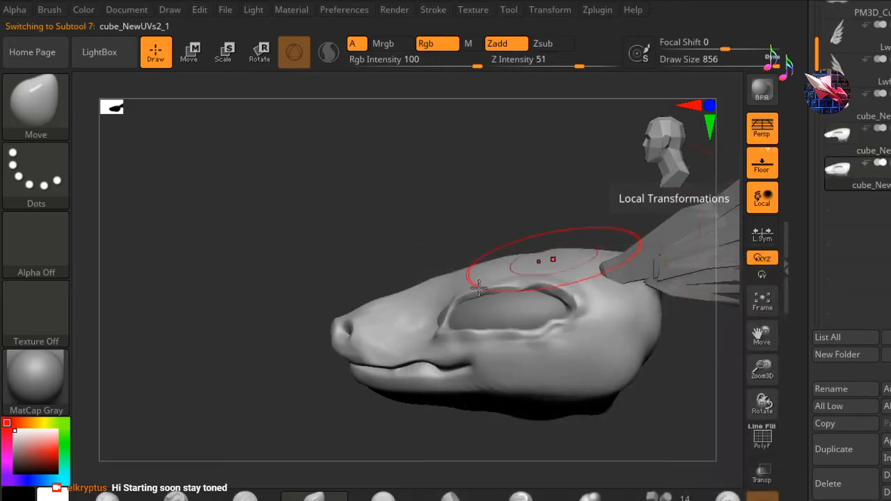
pyautogui.hotkey('ctrl', 'shift')
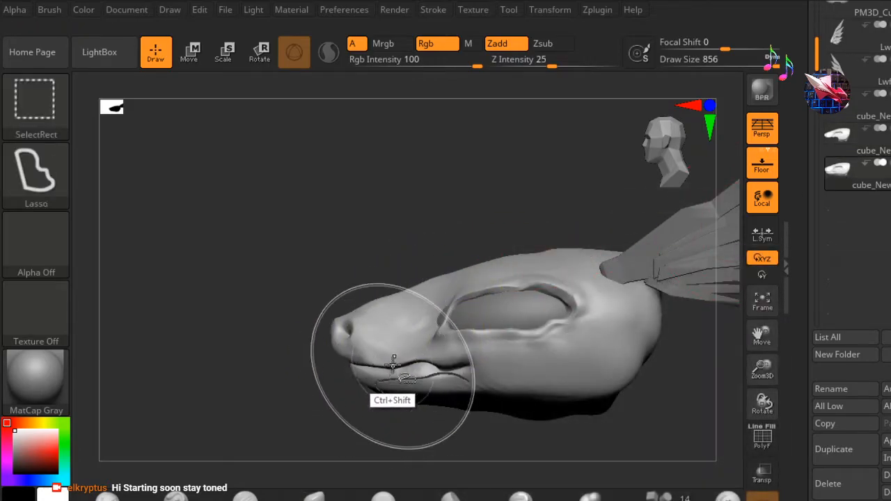
pyautogui.keyDown('ctrl'); pyautogui.keyDown('shift'); pyautogui.click(392, 338); pyautogui.keyUp('shift'); pyautogui.keyUp('ctrl')
pyautogui.keyDown('ctrl'); pyautogui.keyDown('shift'); pyautogui.click(297, 356); pyautogui.keyUp('shift'); pyautogui.keyUp('ctrl')
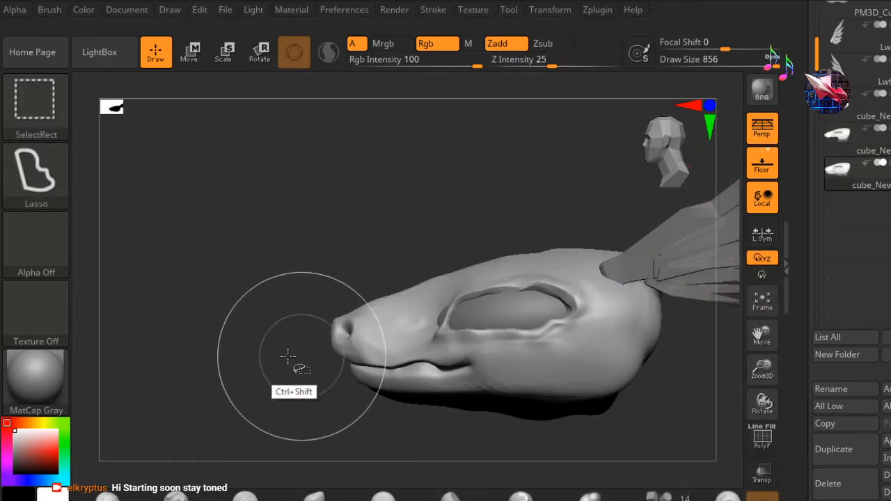
pyautogui.hotkey('ctrl', 'z')
pyautogui.hotkey('ctrl', 'z')
pyautogui.hotkey('ctrl', 'z')
pyautogui.hotkey('ctrl', 'z')
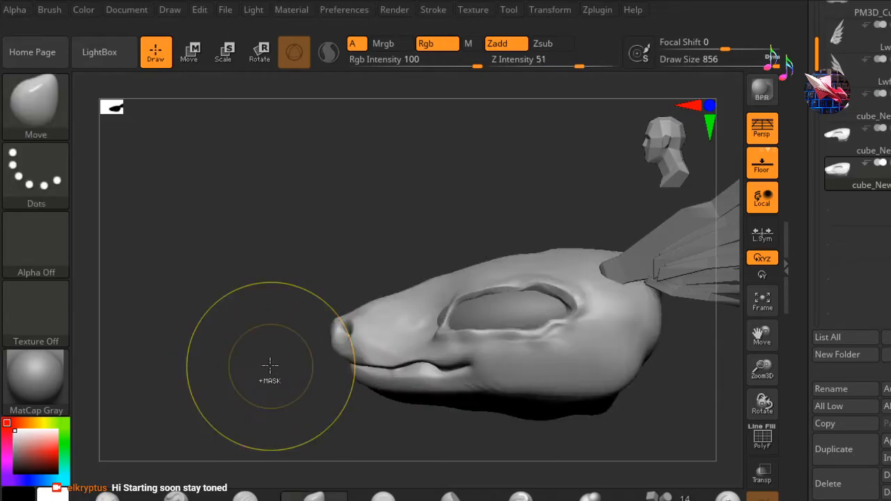
pyautogui.hotkey('ctrl', 'z')
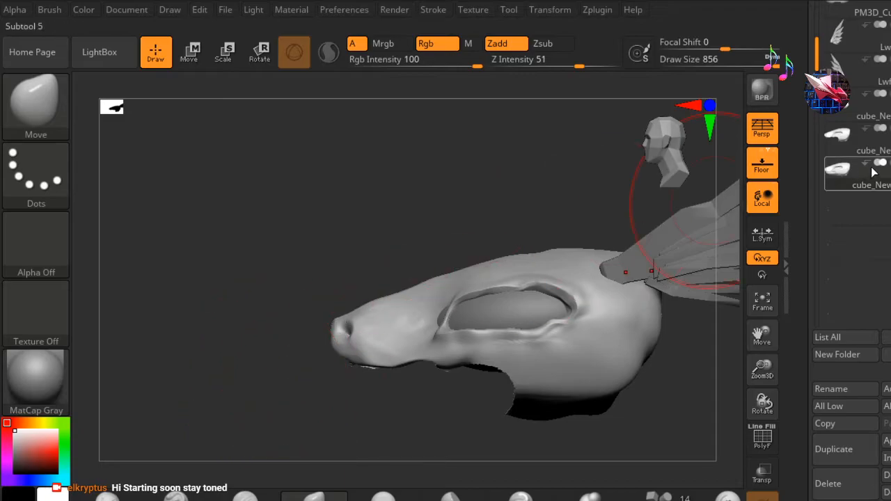
# - Show only the lower jaw on the cube_NewUVs1 subtool and make the upper-head duplicate visible alongside it
pyautogui.click(856, 144)
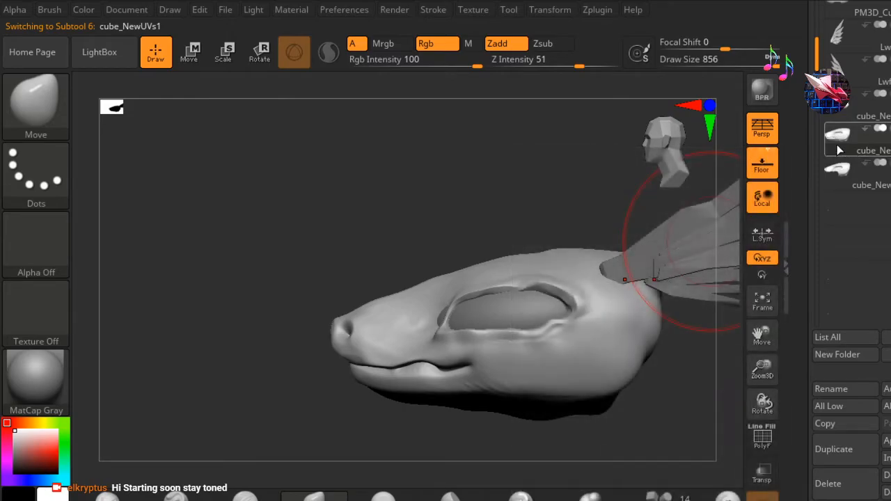
pyautogui.hotkey('ctrl', 'shift')
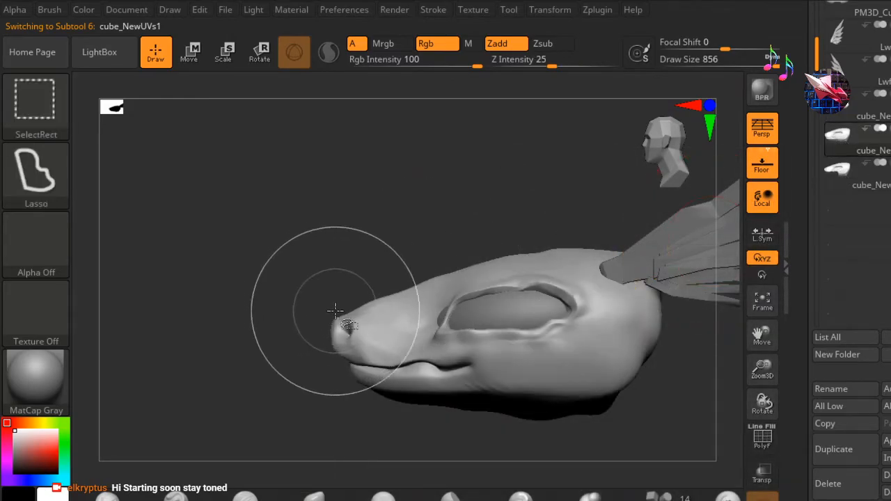
pyautogui.keyDown('ctrl'); pyautogui.keyDown('shift'); pyautogui.click(377, 317); pyautogui.keyUp('shift'); pyautogui.keyUp('ctrl')
pyautogui.keyDown('ctrl'); pyautogui.keyDown('shift'); pyautogui.click(377, 319); pyautogui.keyUp('shift'); pyautogui.keyUp('ctrl')
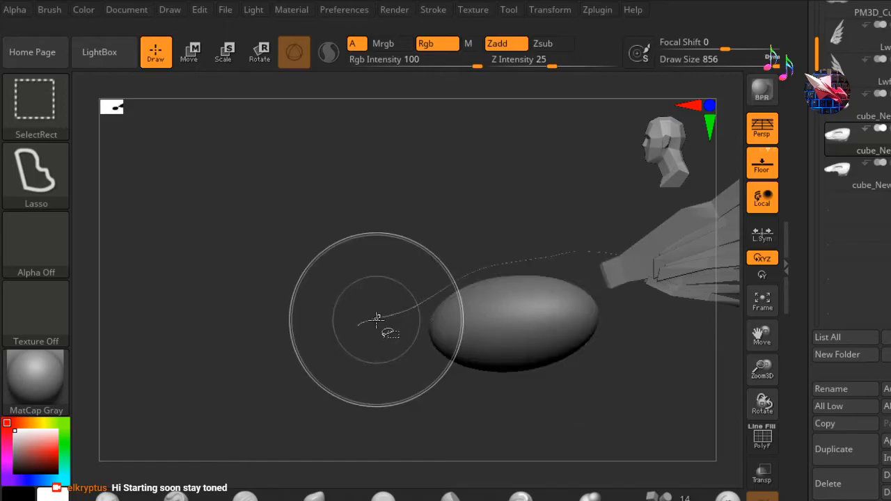
pyautogui.keyDown('ctrl'); pyautogui.keyDown('shift'); pyautogui.click(370, 331); pyautogui.keyUp('shift'); pyautogui.keyUp('ctrl')
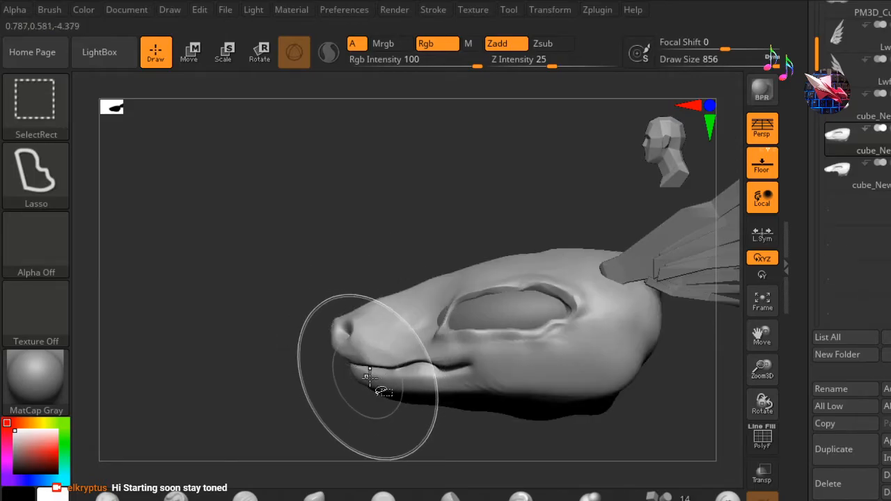
pyautogui.hotkey('ctrl', 'z')
pyautogui.hotkey('ctrl', 'z')
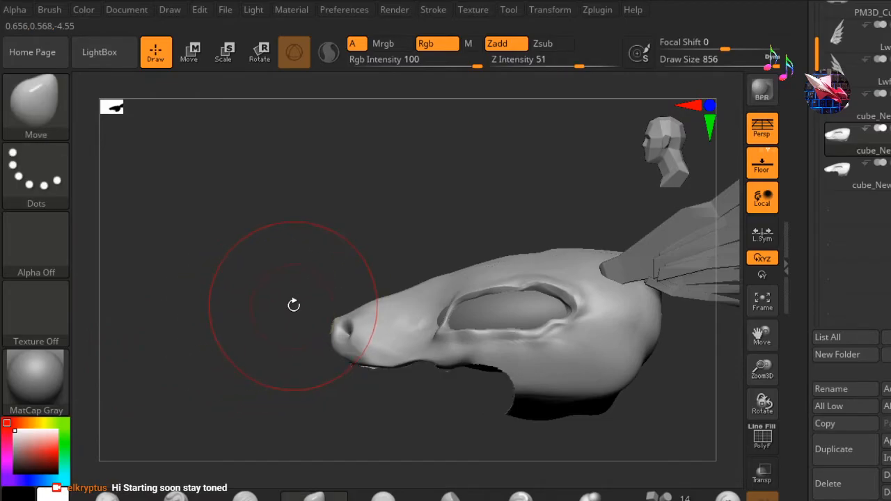
pyautogui.keyDown('ctrl'); pyautogui.keyDown('shift'); pyautogui.click(288, 304); pyautogui.keyUp('shift'); pyautogui.keyUp('ctrl')
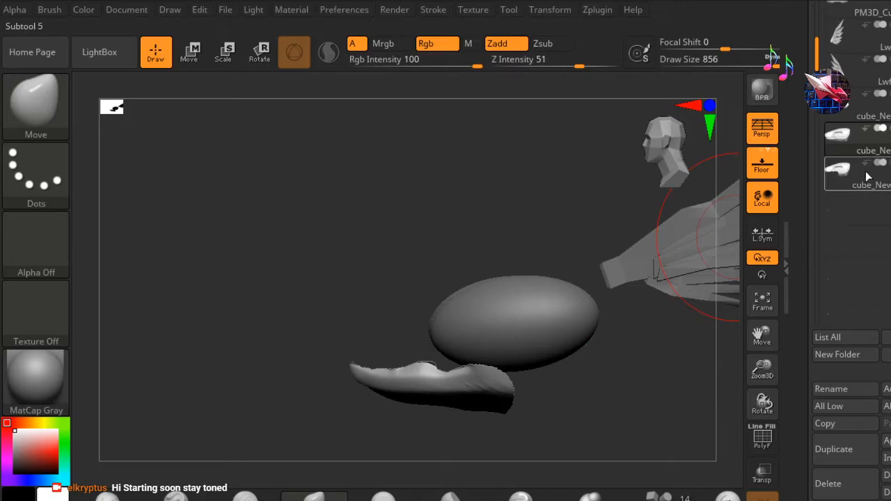
pyautogui.click(889, 165)
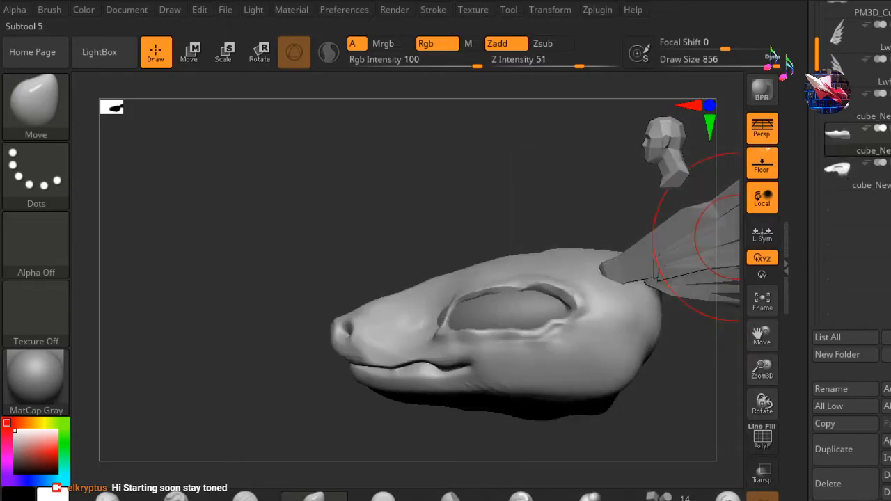
# - Delete the hidden geometry of the lower-jaw subtool with Del Hidden under Modify Topology
pyautogui.click(829, 133)
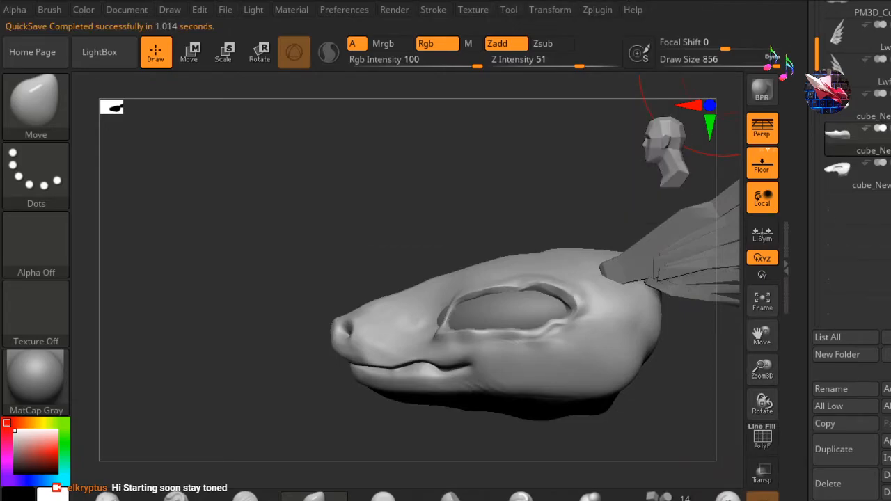
pyautogui.scroll(-15, 824, 89)
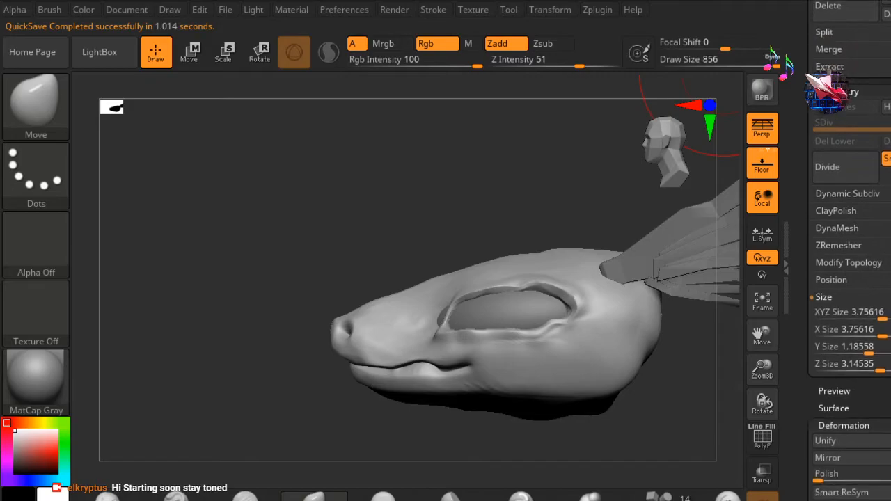
pyautogui.scroll(-3, 825, 89)
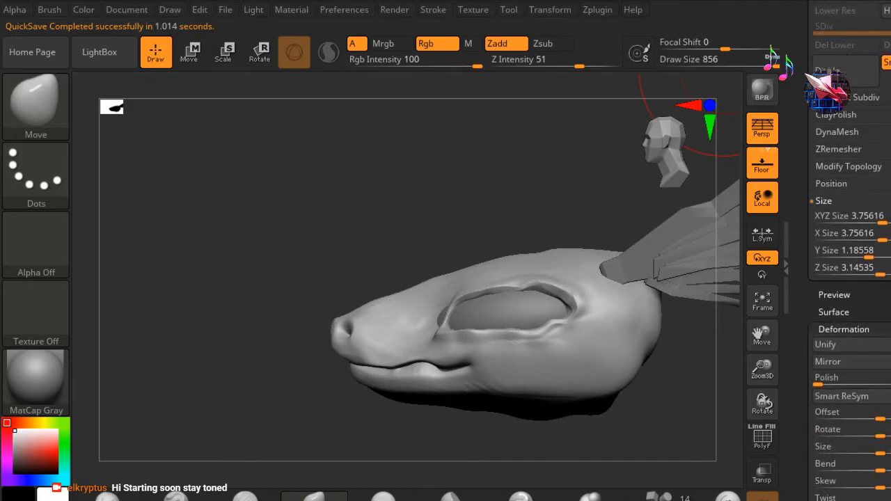
pyautogui.click(863, 166)
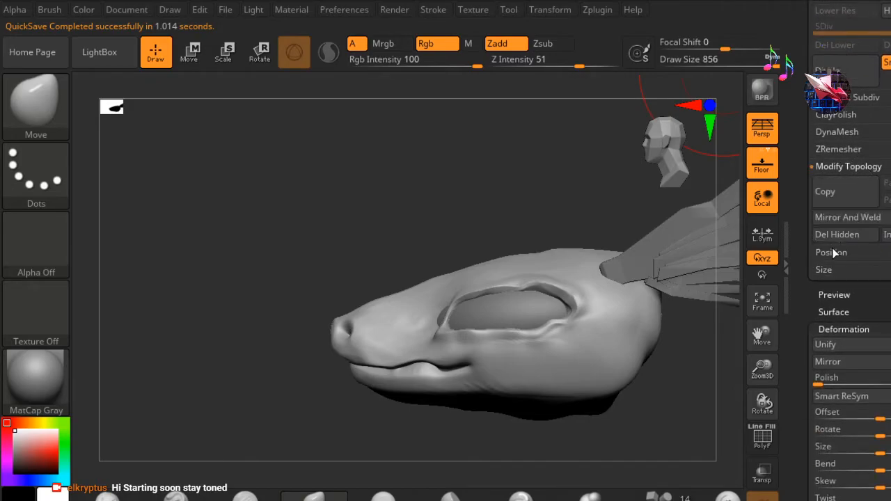
pyautogui.moveTo(842, 235)
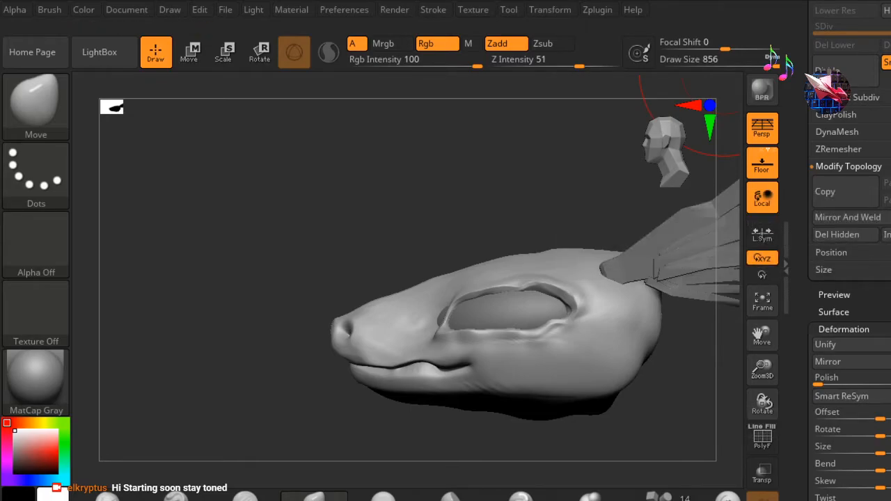
# - Select the upper-head subtool cube_NewUVs2_1 and delete its hidden geometry with Del Hidden
pyautogui.scroll(10, 849, 278)
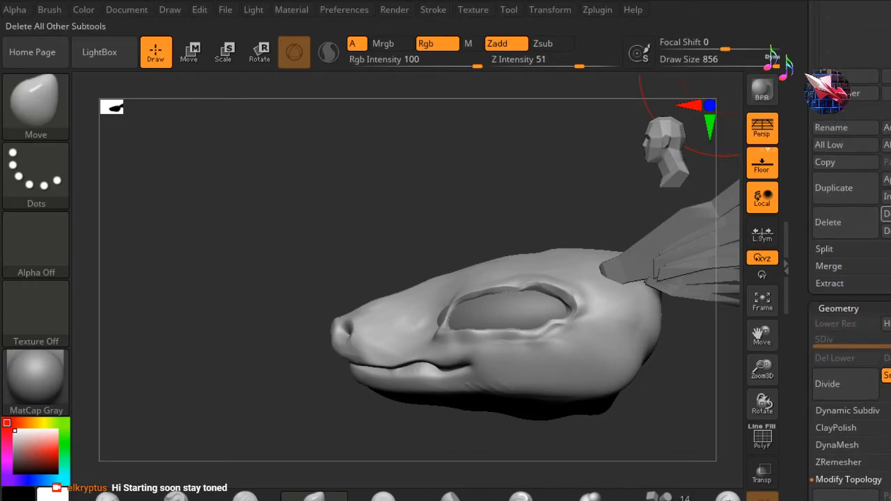
pyautogui.scroll(5, 833, 64)
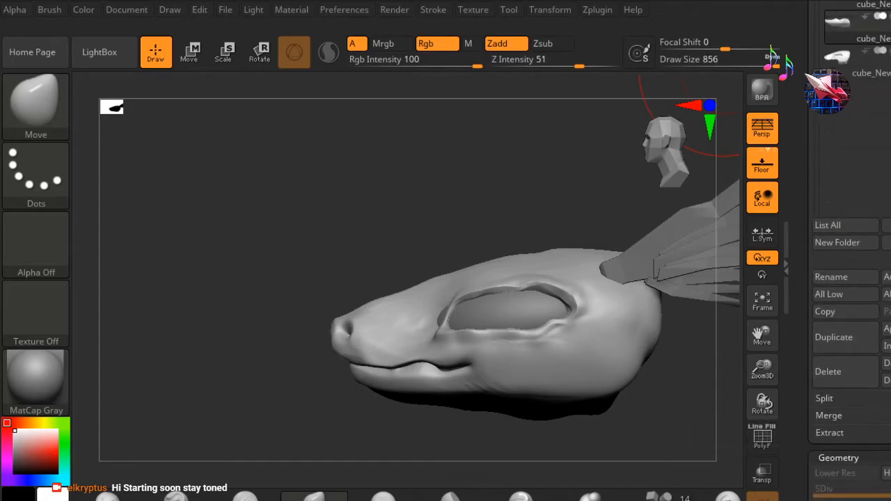
pyautogui.click(831, 70)
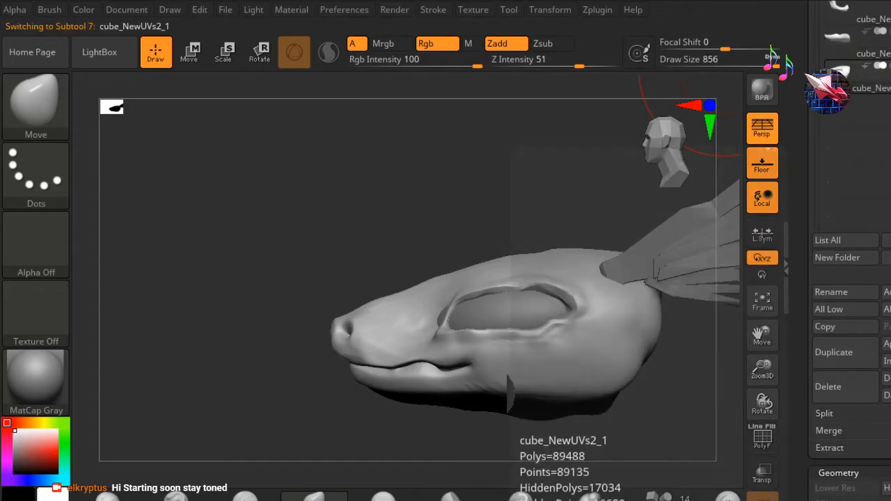
pyautogui.scroll(-15, 828, 87)
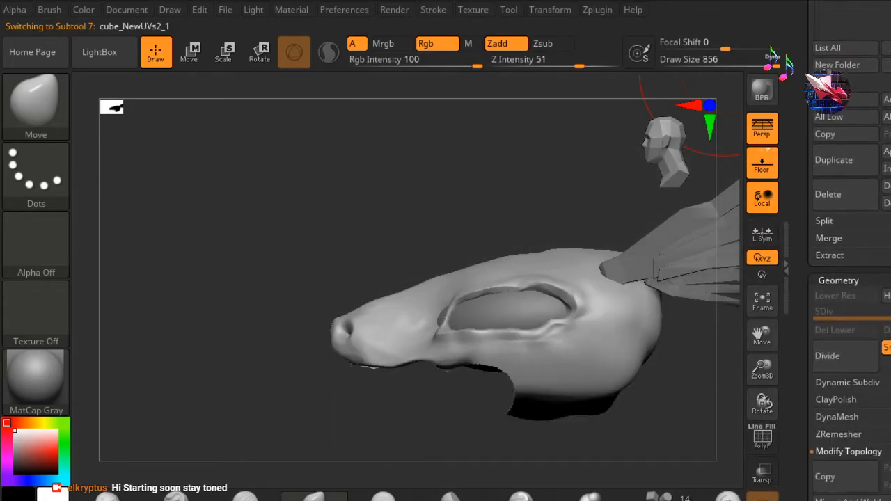
pyautogui.scroll(-2, 843, 209)
pyautogui.scroll(3, 843, 209)
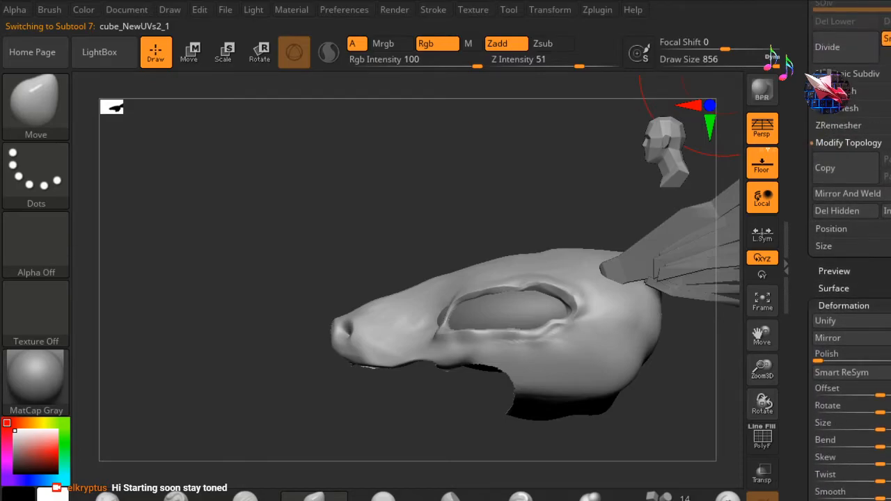
pyautogui.click(843, 211)
# - Reselect the lower-jaw subtool cube_NewUVs1 and turn the head to show the front of the mouth
pyautogui.scroll(5, 850, 279)
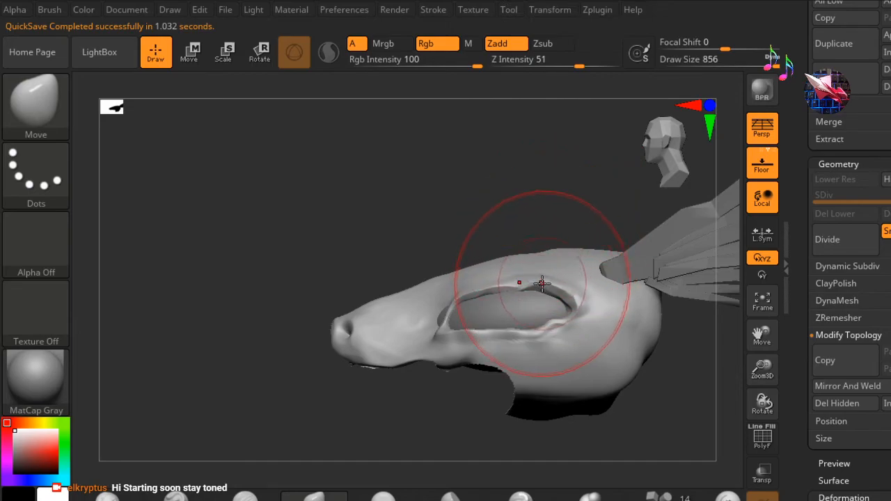
pyautogui.scroll(3, 849, 279)
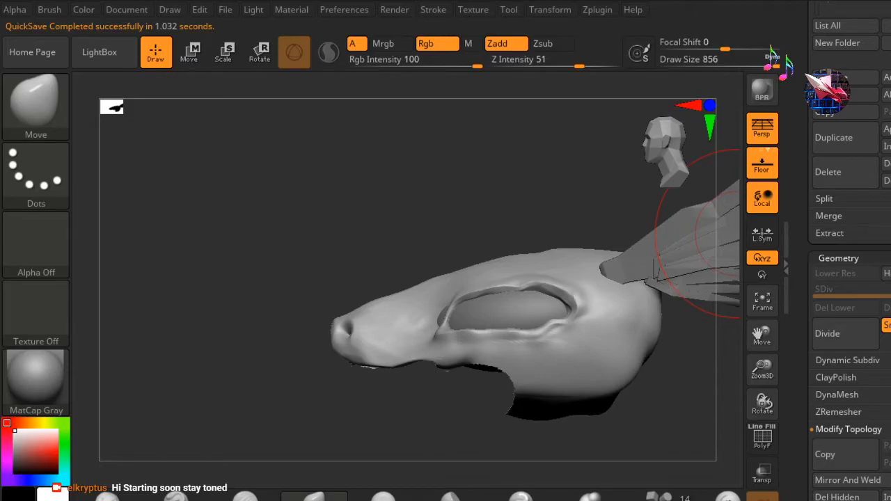
pyautogui.scroll(10, 849, 279)
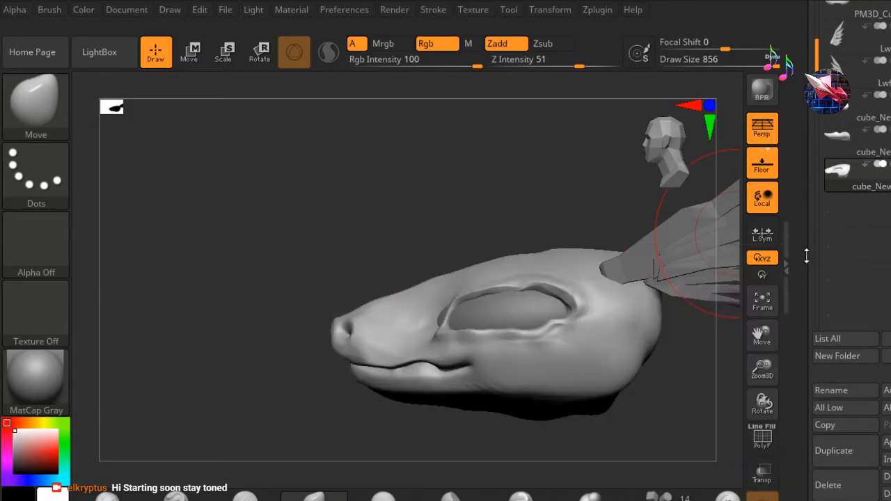
pyautogui.click(833, 135)
pyautogui.moveTo(235, 189); pyautogui.dragTo(267, 187)
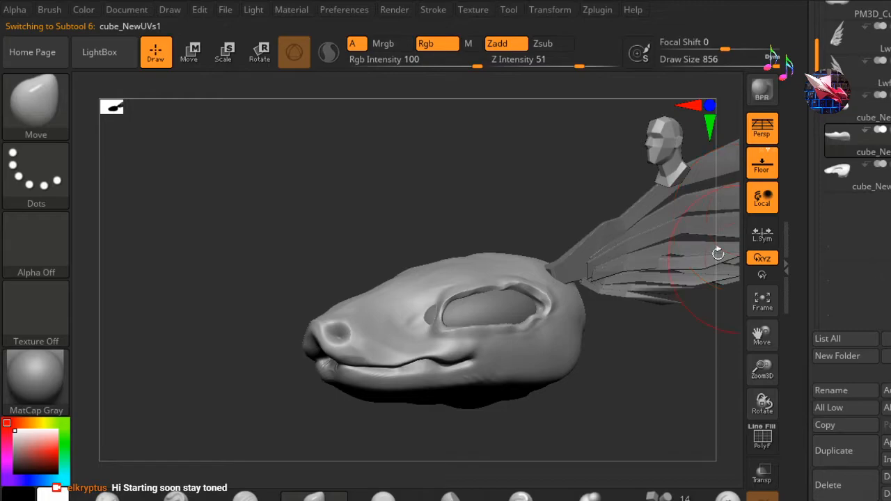
pyautogui.moveTo(182, 349); pyautogui.dragTo(236, 412)
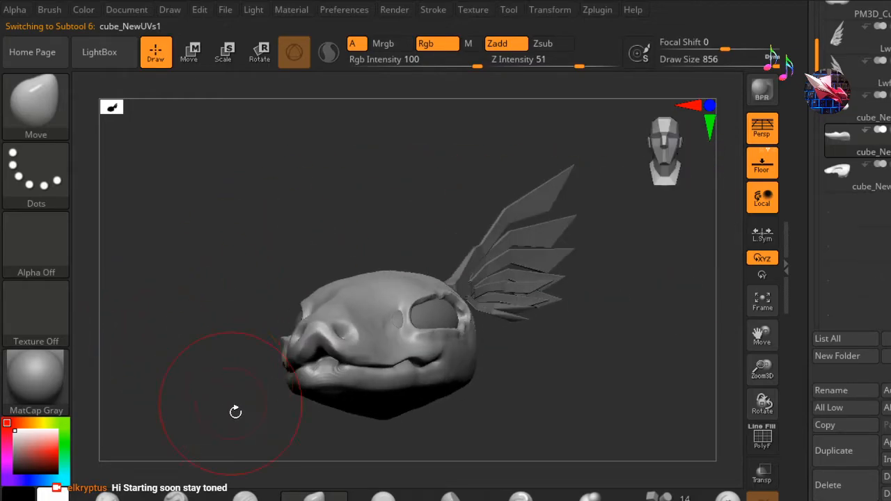
# - Try pulling the front of the lower jaw down with the Move brush, and undo the stroke
pyautogui.moveTo(327, 376); pyautogui.dragTo(329, 416)
pyautogui.moveTo(517, 386)
pyautogui.mouseDown()
pyautogui.moveTo(471, 400)
pyautogui.moveTo(463, 400)
pyautogui.moveTo(510, 385)
pyautogui.moveTo(521, 394)
pyautogui.moveTo(364, 375)
pyautogui.mouseUp()
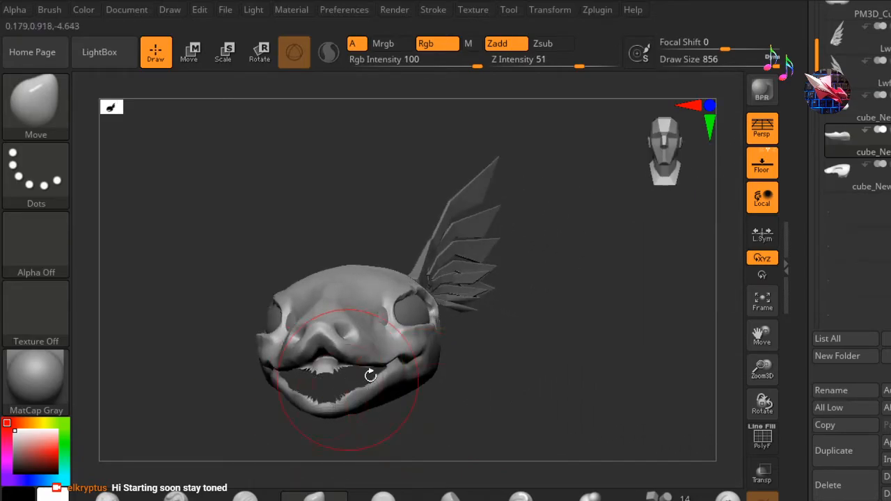
pyautogui.moveTo(482, 387)
pyautogui.mouseDown()
pyautogui.moveTo(531, 375)
pyautogui.moveTo(583, 283)
pyautogui.mouseUp()
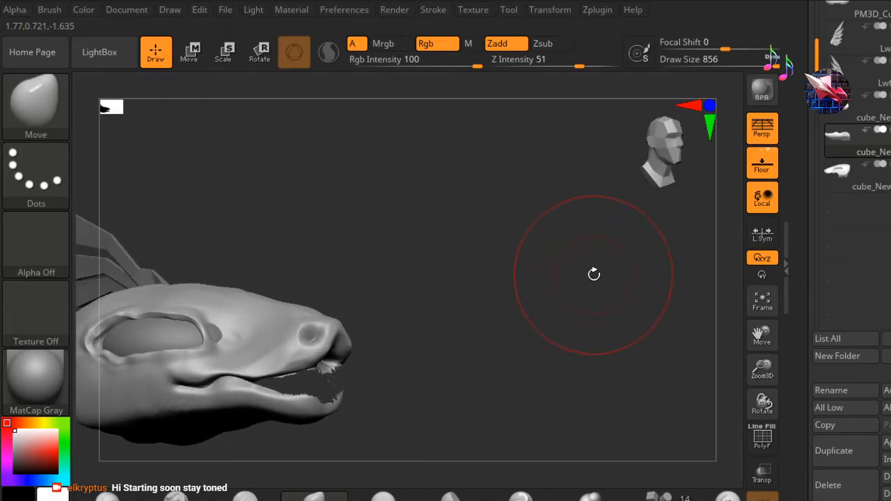
pyautogui.hotkey('ctrl', 'z')
# - Set the Move brush's draw size to 365 and push the lower jaw's front lip forward into the gap, working from below
pyautogui.moveTo(563, 325)
pyautogui.mouseDown()
pyautogui.moveTo(540, 338)
pyautogui.moveTo(526, 320)
pyautogui.moveTo(529, 219)
pyautogui.moveTo(464, 246)
pyautogui.mouseUp()
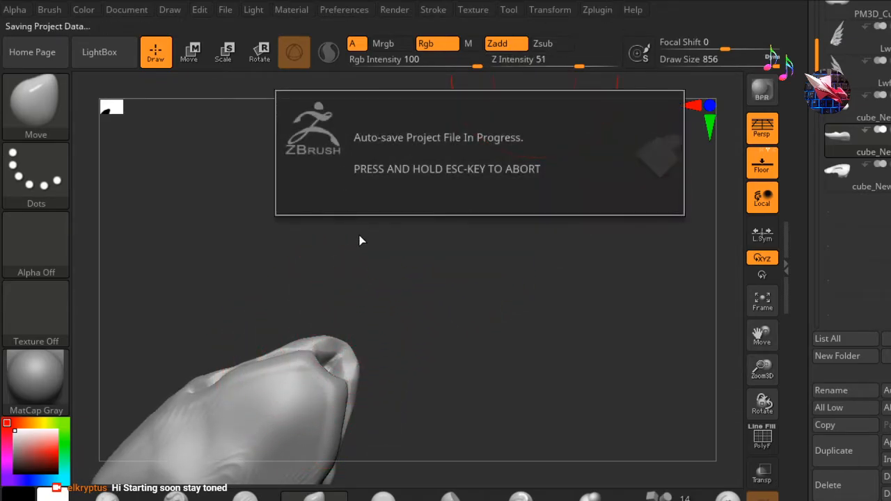
pyautogui.moveTo(378, 241); pyautogui.dragTo(341, 272)
pyautogui.moveTo(230, 240); pyautogui.dragTo(559, 145)
pyautogui.moveTo(263, 224)
pyautogui.mouseDown()
pyautogui.moveTo(276, 241)
pyautogui.moveTo(217, 165)
pyautogui.moveTo(204, 190)
pyautogui.mouseUp()
pyautogui.keyDown('ctrl'); pyautogui.moveTo(253, 179); pyautogui.dragTo(292, 172, button='right'); pyautogui.keyUp('ctrl')
pyautogui.keyDown('ctrl'); pyautogui.moveTo(357, 162); pyautogui.dragTo(369, 163, button='right'); pyautogui.keyUp('ctrl')
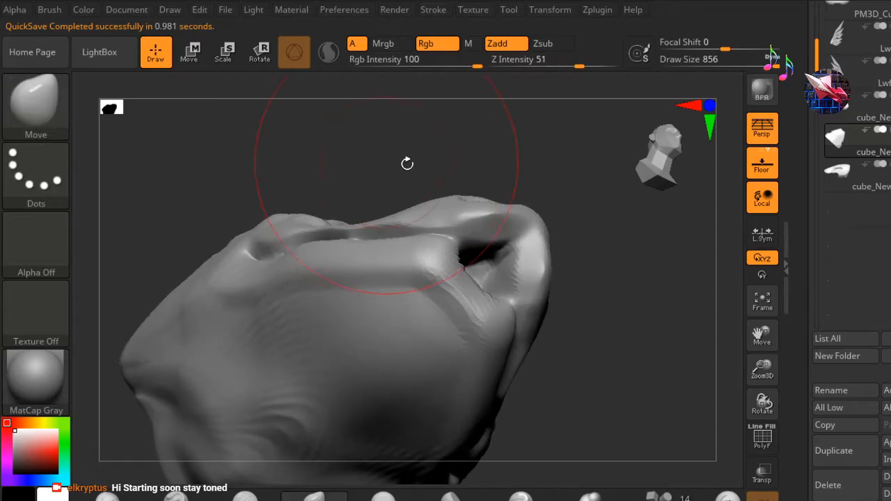
pyautogui.press('space')
pyautogui.moveTo(470, 290); pyautogui.dragTo(429, 287)
pyautogui.moveTo(489, 294); pyautogui.dragTo(476, 263)
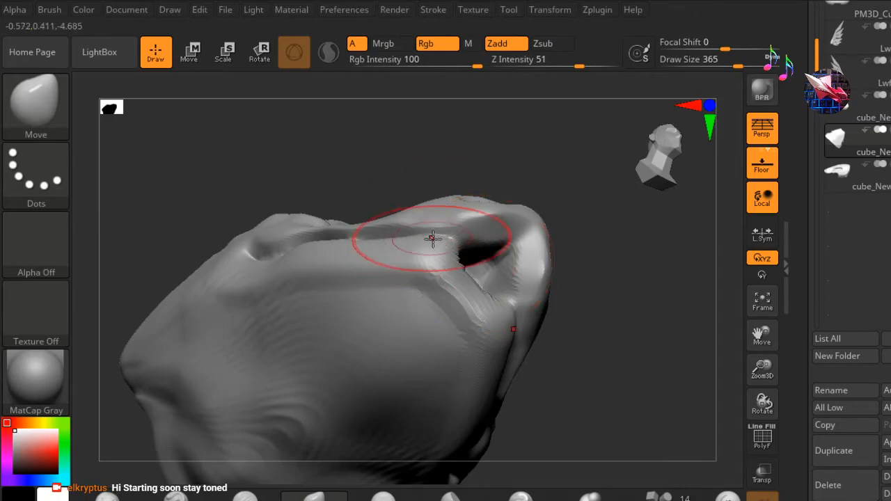
pyautogui.moveTo(461, 296); pyautogui.dragTo(482, 279)
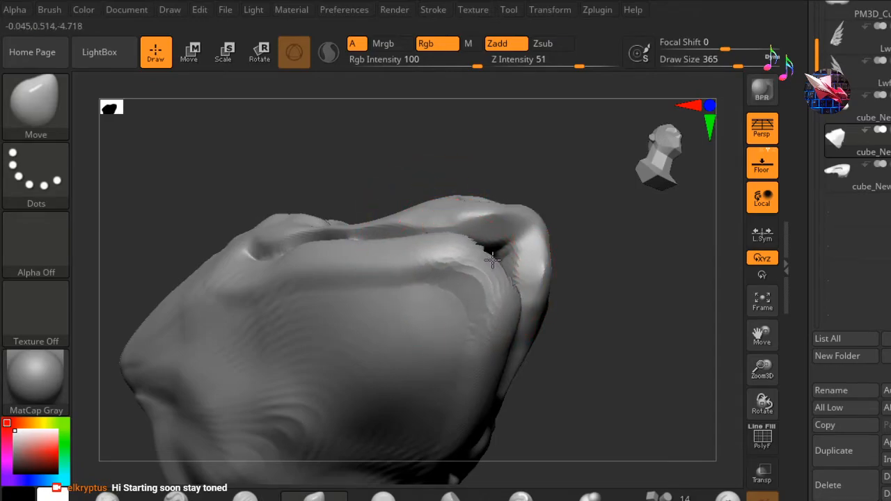
# - Set the draw size to 251 and pull the front rim of the lower jaw up to close the gap under the nose
pyautogui.moveTo(597, 263)
pyautogui.mouseDown()
pyautogui.moveTo(541, 302)
pyautogui.moveTo(566, 309)
pyautogui.moveTo(538, 304)
pyautogui.moveTo(480, 272)
pyautogui.mouseUp()
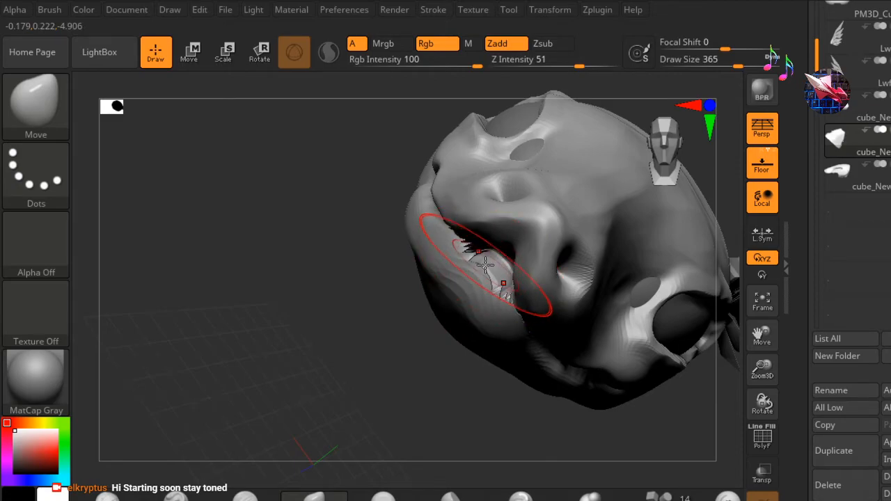
pyautogui.press('space')
pyautogui.moveTo(484, 264)
pyautogui.mouseDown()
pyautogui.moveTo(469, 264)
pyautogui.moveTo(490, 264)
pyautogui.moveTo(499, 253)
pyautogui.mouseUp()
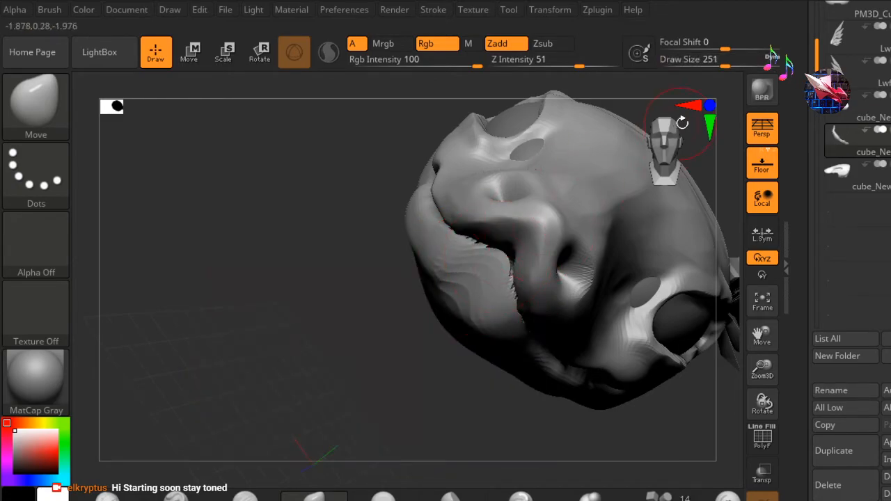
pyautogui.click(682, 123)
pyautogui.moveTo(256, 196)
pyautogui.keyDown('alt'); pyautogui.mouseDown()
pyautogui.moveTo(141, 191)
pyautogui.moveTo(112, 181)
pyautogui.mouseUp(); pyautogui.keyUp('alt')
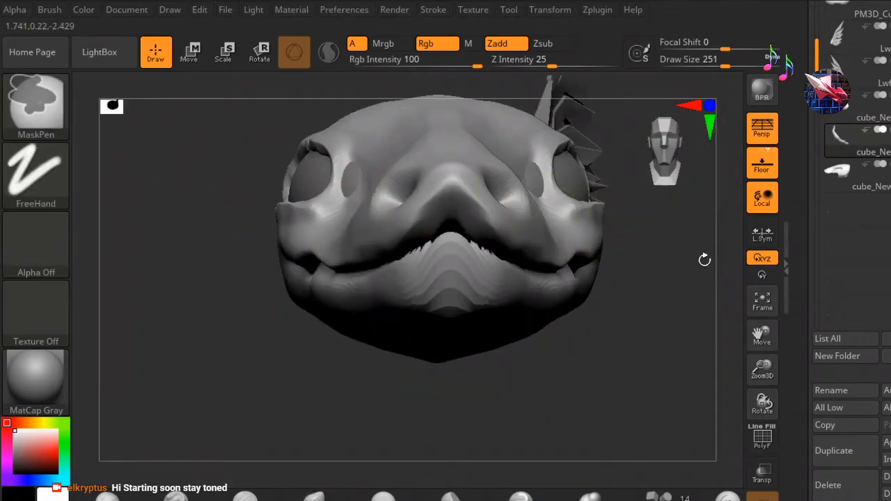
pyautogui.keyDown('ctrl'); pyautogui.moveTo(713, 263); pyautogui.dragTo(644, 250, button='right'); pyautogui.keyUp('ctrl')
pyautogui.keyDown('alt'); pyautogui.moveTo(617, 224); pyautogui.dragTo(573, 245); pyautogui.keyUp('alt')
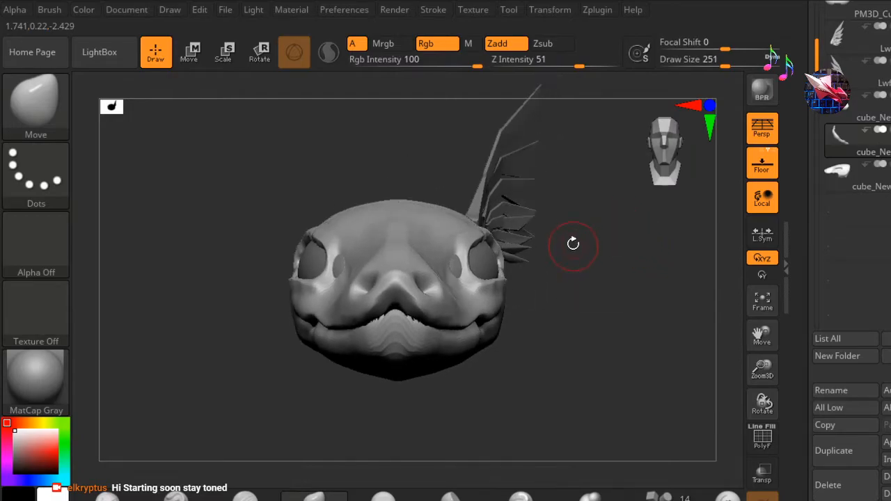
pyautogui.moveTo(571, 290)
pyautogui.mouseDown()
pyautogui.moveTo(495, 292)
pyautogui.moveTo(490, 284)
pyautogui.moveTo(584, 283)
pyautogui.mouseUp()
pyautogui.moveTo(682, 151); pyautogui.dragTo(643, 162)
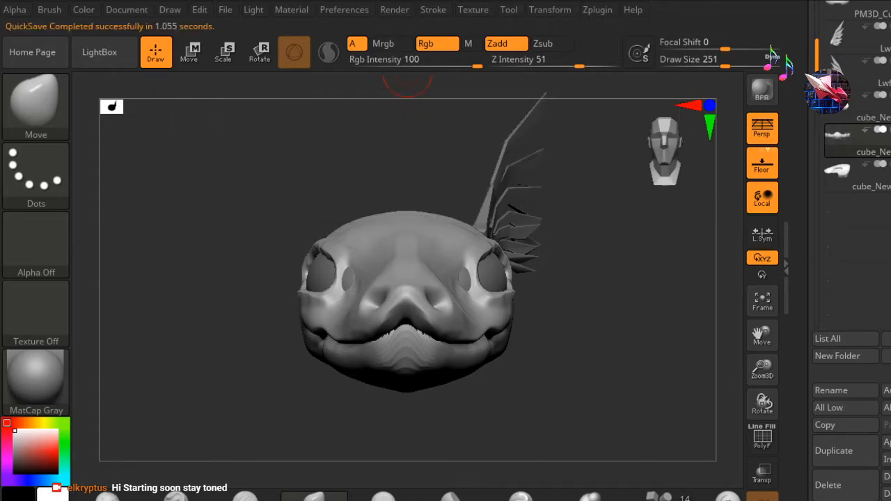
# - Select the upper-head subtool cube_NewUVs2_1 and apply DynaMesh to it at resolution 128
pyautogui.scroll(-2, 886, 190)
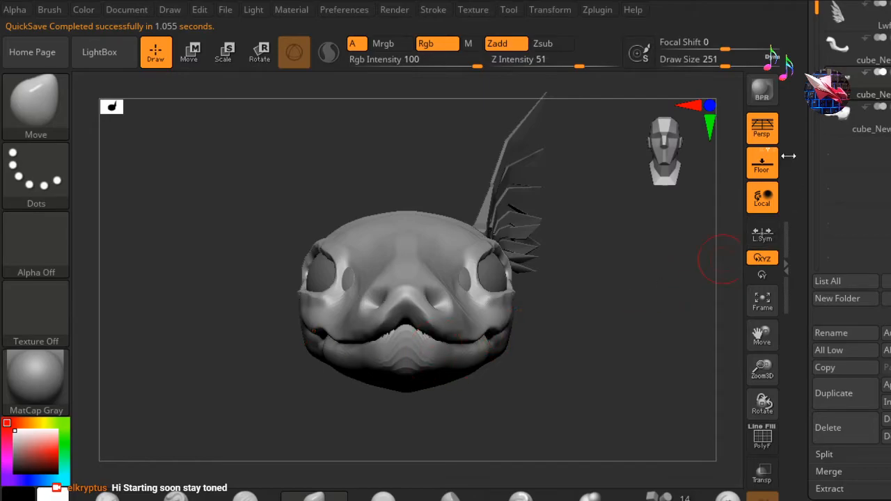
pyautogui.scroll(-10, 849, 251)
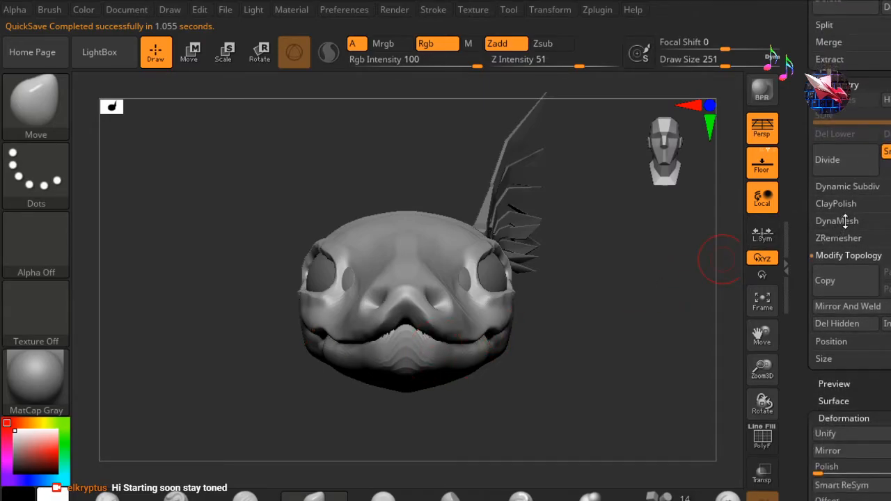
pyautogui.click(841, 221)
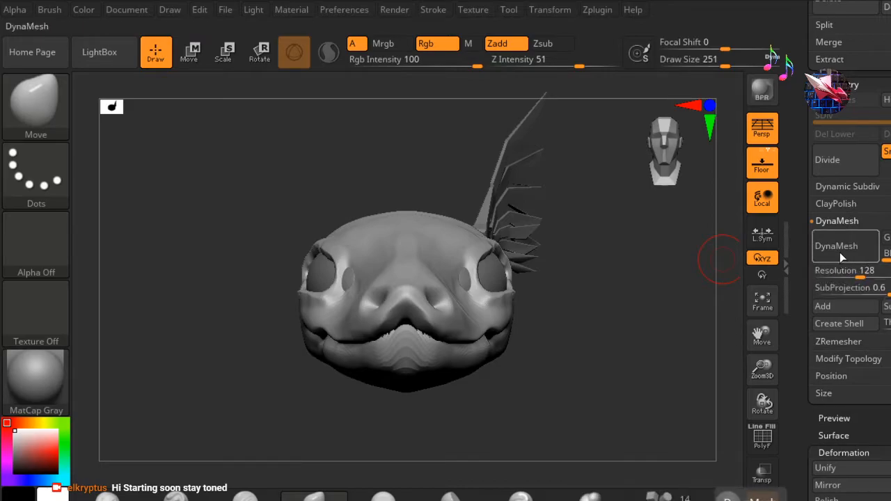
pyautogui.scroll(10, 850, 252)
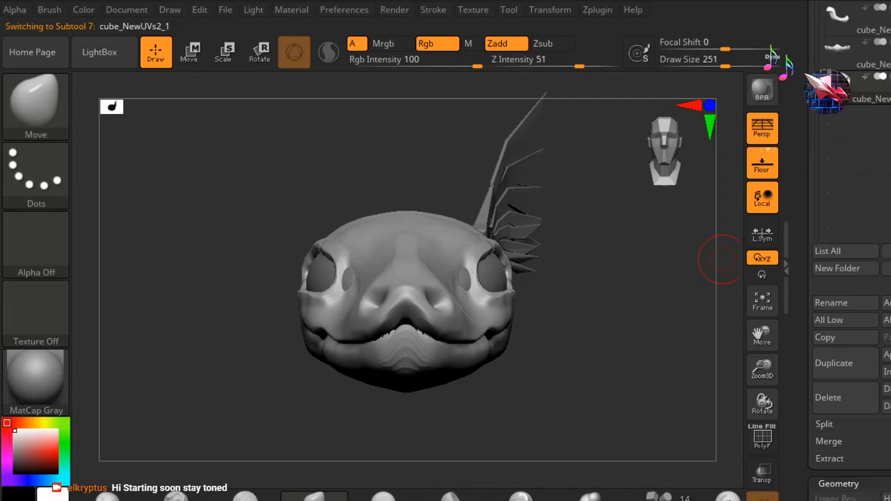
pyautogui.scroll(-10, 852, 293)
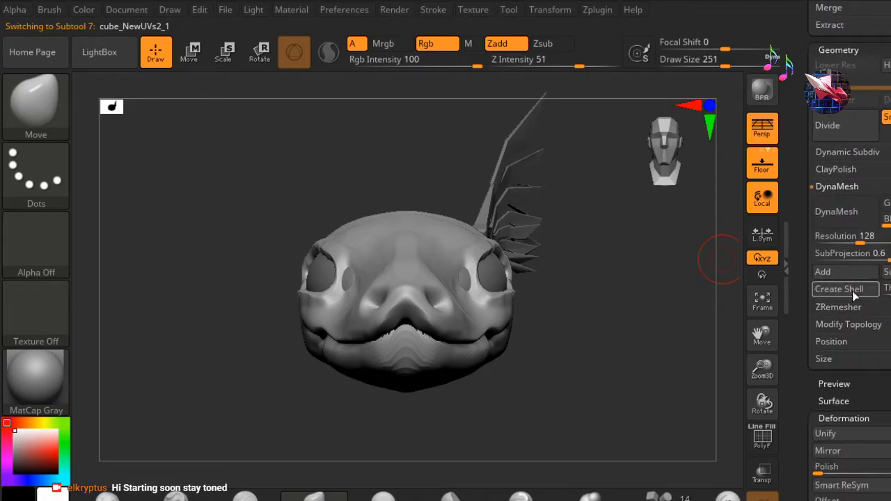
pyautogui.click(856, 213)
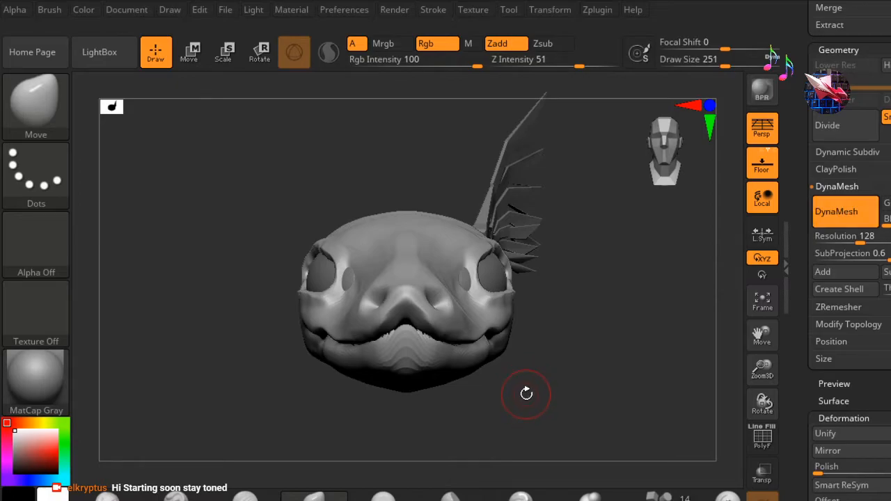
# - Examine the remeshed upper head with the lower jaw hidden, and show and select the lower-jaw subtool cube_NewUVs1 again
pyautogui.moveTo(532, 364)
pyautogui.mouseDown()
pyautogui.moveTo(487, 327)
pyautogui.moveTo(509, 376)
pyautogui.moveTo(603, 364)
pyautogui.moveTo(503, 345)
pyautogui.moveTo(521, 331)
pyautogui.mouseUp()
pyautogui.moveTo(821, 21); pyautogui.dragTo(821, 485)
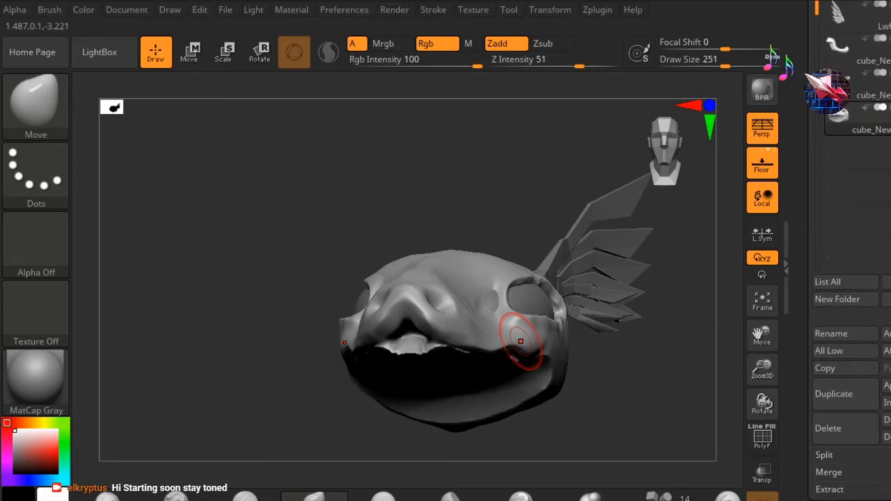
pyautogui.moveTo(445, 171)
pyautogui.mouseDown()
pyautogui.moveTo(456, 123)
pyautogui.moveTo(527, 230)
pyautogui.moveTo(496, 223)
pyautogui.moveTo(474, 231)
pyautogui.moveTo(463, 212)
pyautogui.mouseUp()
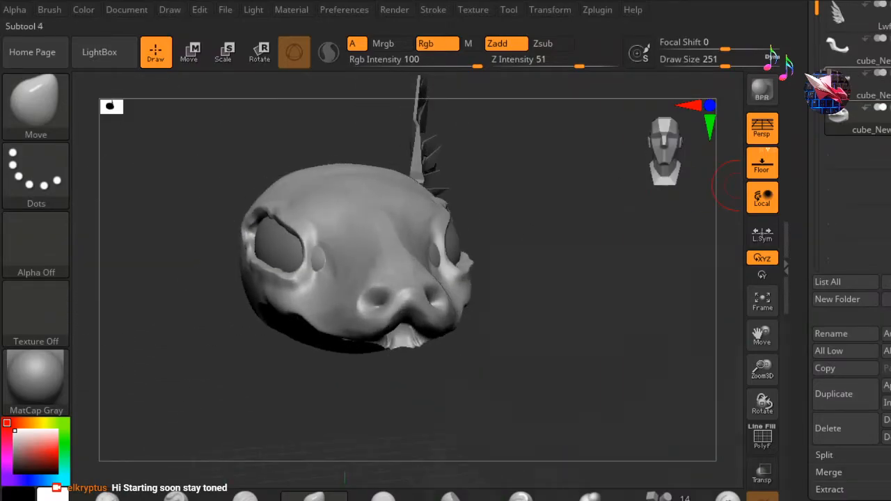
pyautogui.click(887, 119)
pyautogui.click(841, 86)
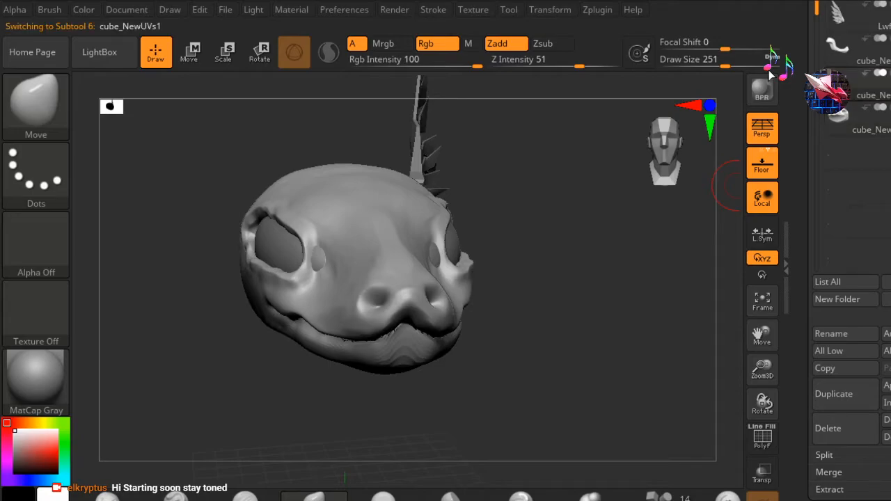
# - Apply DynaMesh at resolution 128 to the lower-jaw subtool cube_NewUVs1
pyautogui.moveTo(852, 487); pyautogui.dragTo(853, 7)
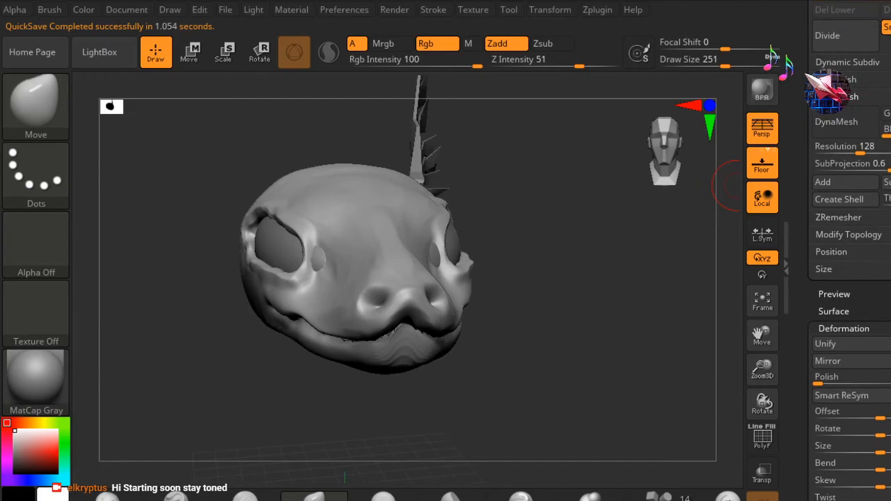
pyautogui.moveTo(852, 209); pyautogui.dragTo(853, 412)
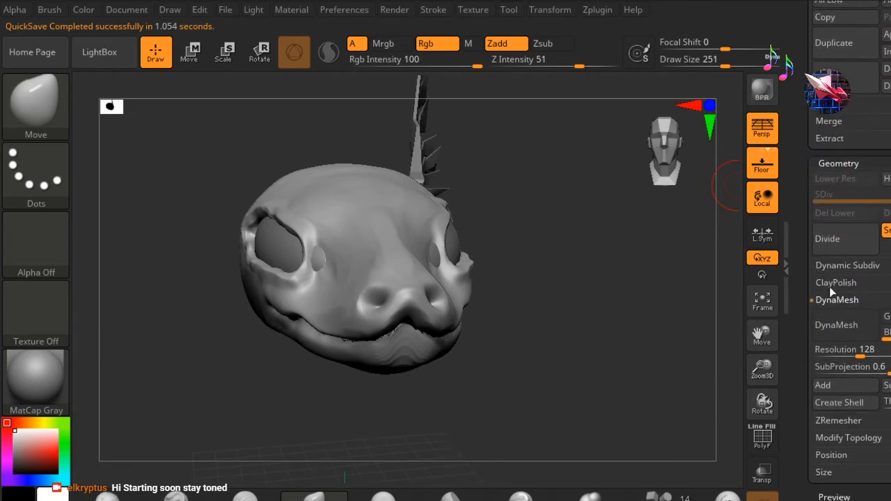
pyautogui.click(851, 327)
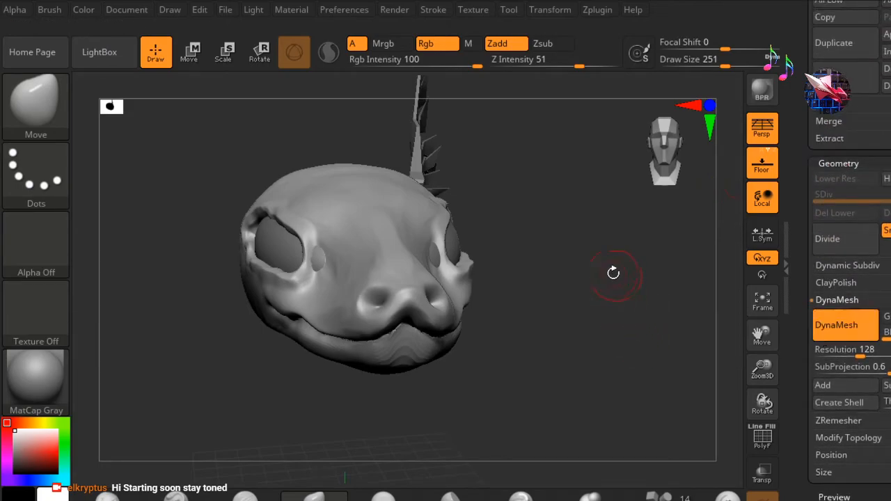
pyautogui.moveTo(613, 277); pyautogui.dragTo(457, 161)
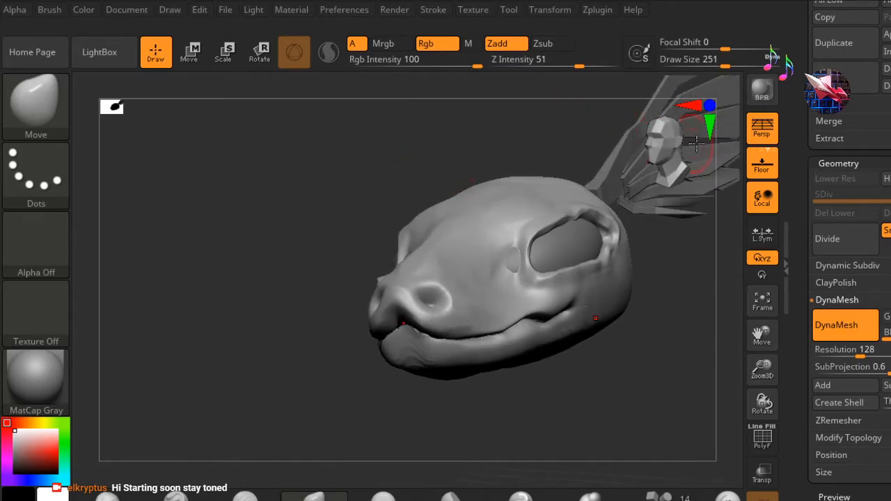
pyautogui.moveTo(681, 154); pyautogui.dragTo(598, 139)
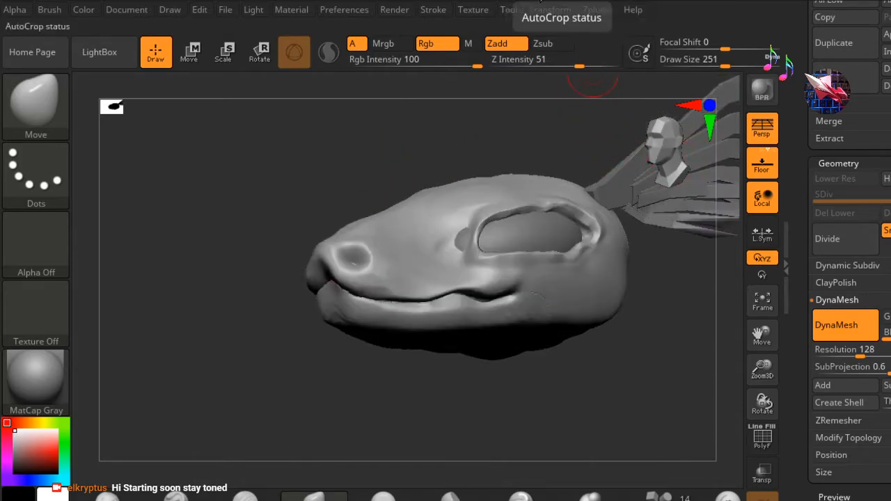
# - Select the upper-head subtool cube_NewUVs2_1
pyautogui.scroll(10, 850, 279)
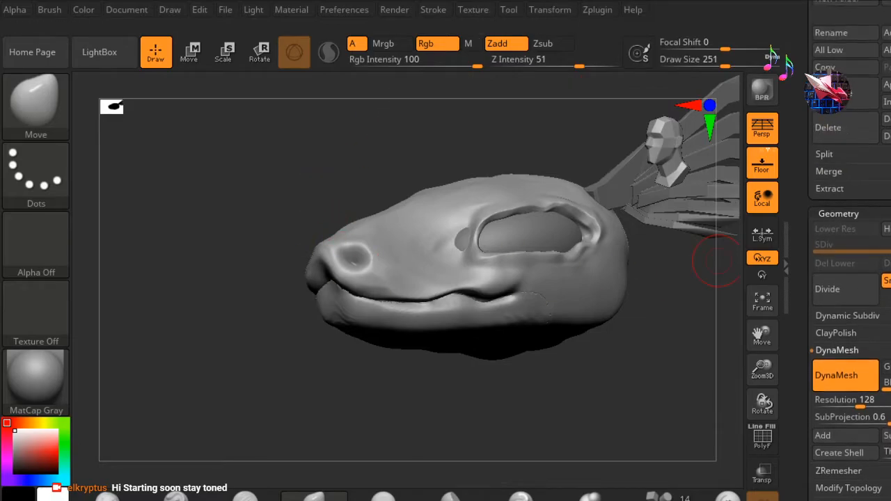
pyautogui.scroll(4, 849, 314)
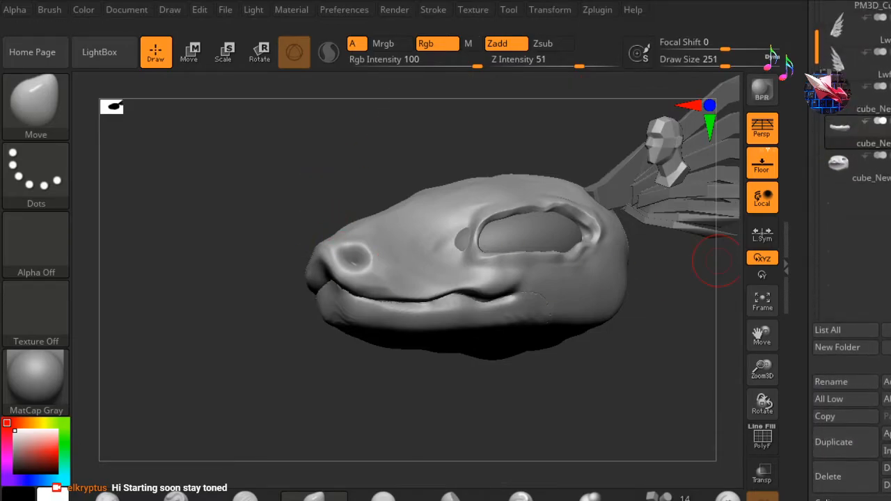
pyautogui.click(839, 226)
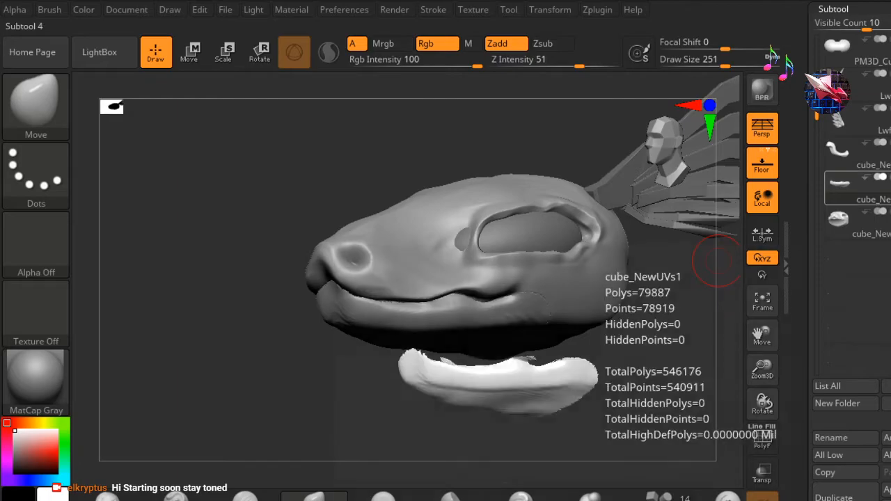
pyautogui.click(843, 223)
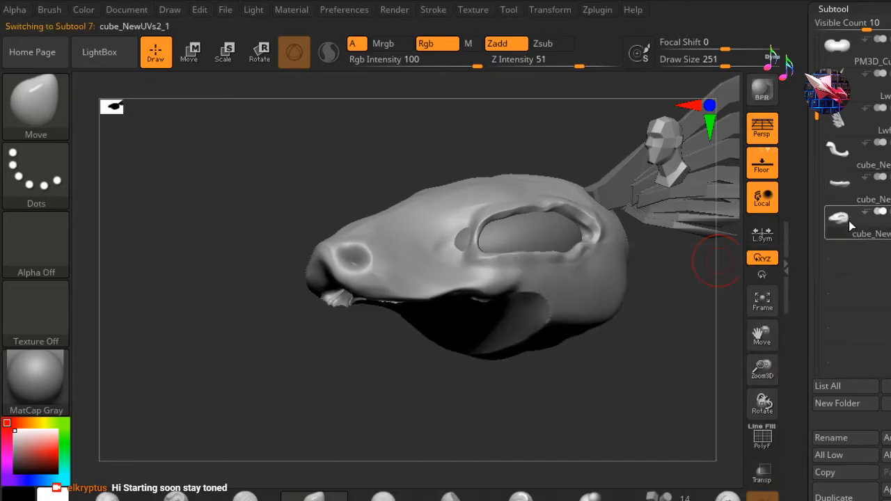
# - Update the upper head's DynaMesh and trim the ragged front rim under the nose with the TrimDynamic brush
pyautogui.moveTo(223, 286); pyautogui.dragTo(347, 319)
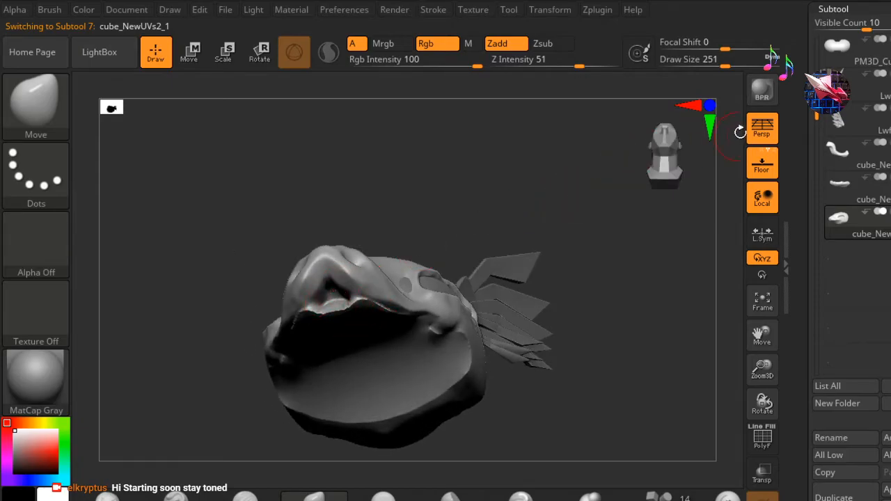
pyautogui.click(655, 163)
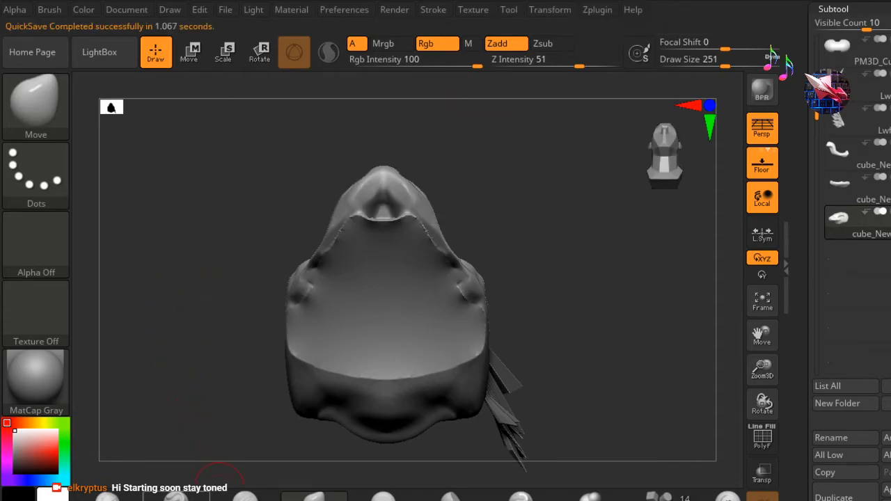
pyautogui.click(379, 497)
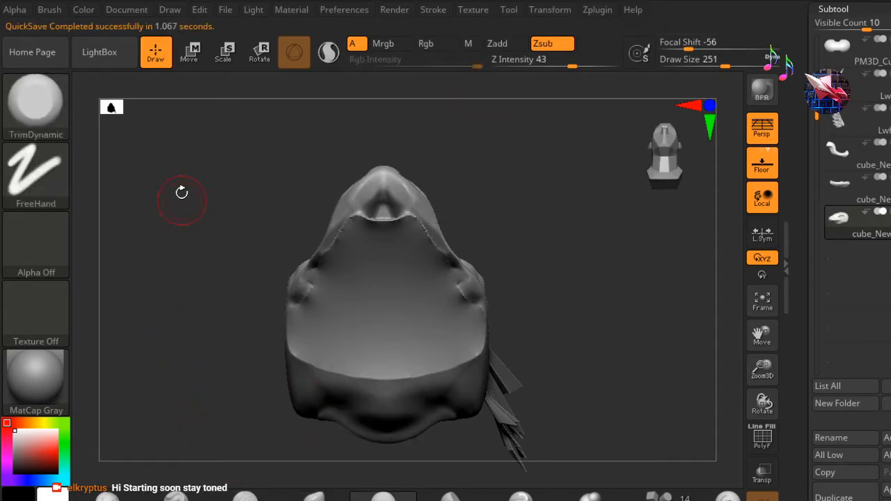
pyautogui.press('ctrl')
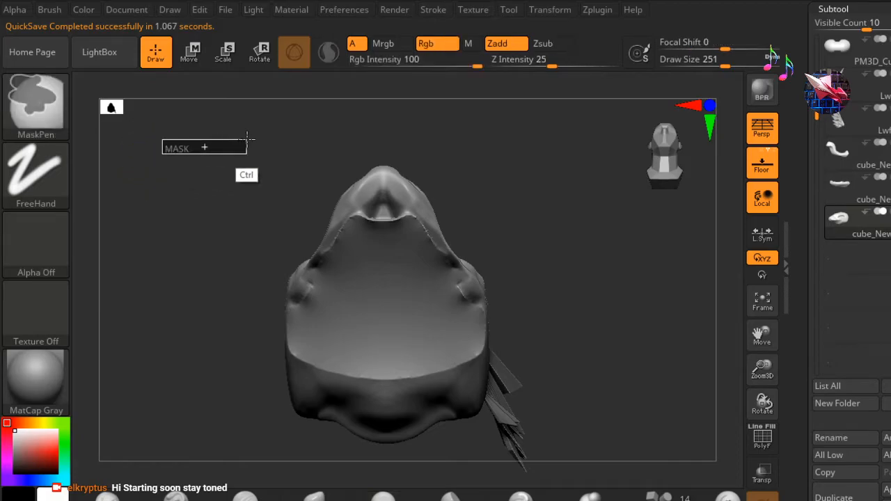
pyautogui.press('ctrl')
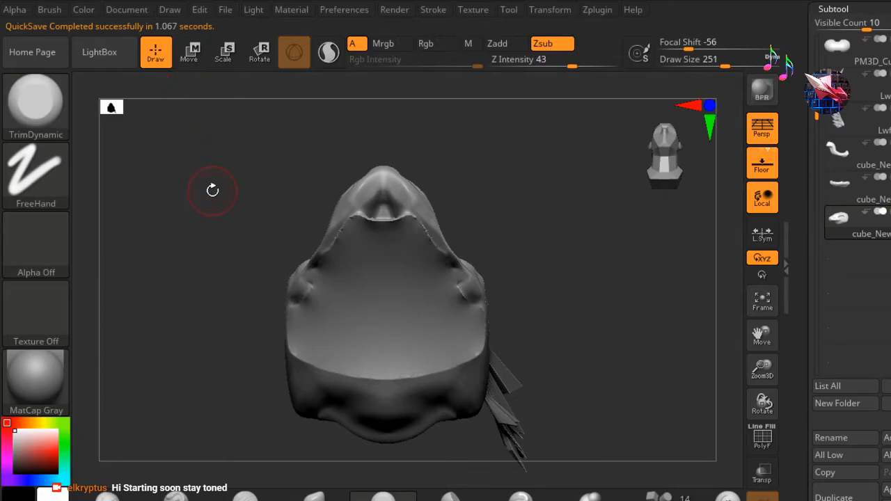
pyautogui.press('ctrl')
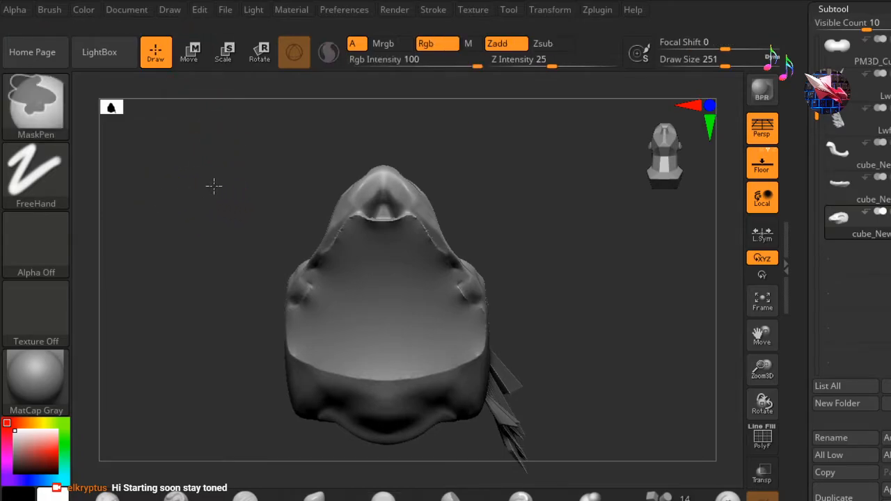
pyautogui.keyDown('ctrl'); pyautogui.moveTo(201, 188); pyautogui.dragTo(240, 179, button='right'); pyautogui.keyUp('ctrl')
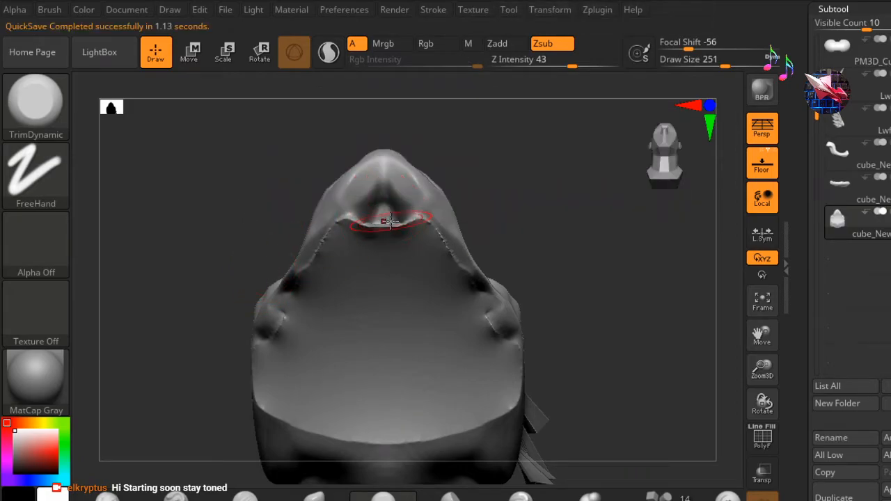
pyautogui.moveTo(386, 227); pyautogui.dragTo(391, 221)
# - Smooth the upper mouth's jagged side edges and recess the front of the palate behind the lip, comparing before and after
pyautogui.moveTo(559, 165)
pyautogui.mouseDown()
pyautogui.moveTo(549, 201)
pyautogui.moveTo(583, 204)
pyautogui.moveTo(559, 145)
pyautogui.moveTo(553, 191)
pyautogui.mouseUp()
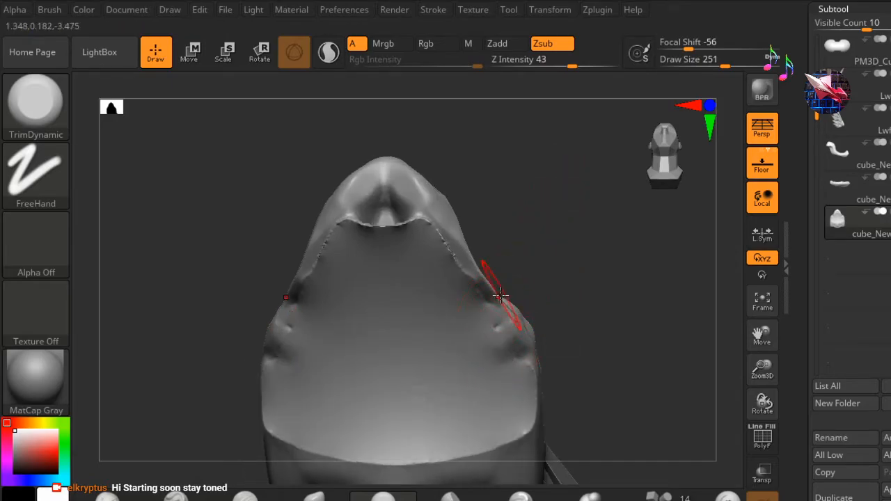
pyautogui.keyDown('shift'); pyautogui.moveTo(469, 277); pyautogui.dragTo(454, 253); pyautogui.keyUp('shift')
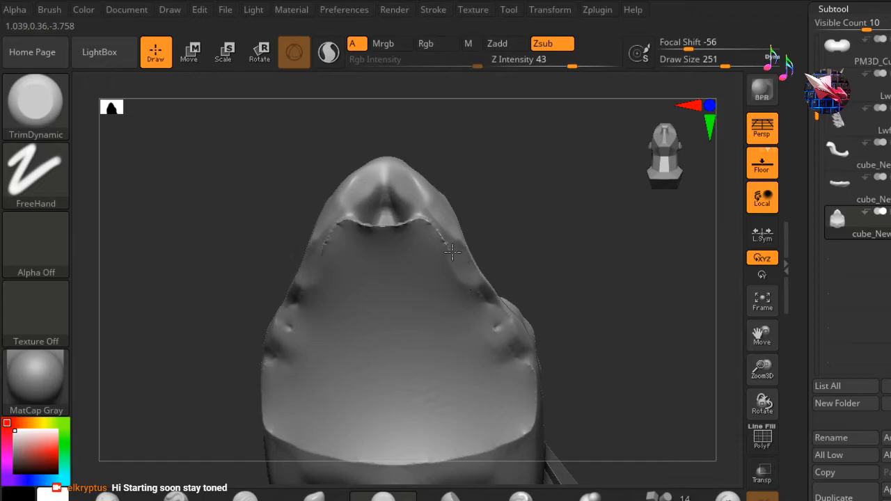
pyautogui.moveTo(417, 223)
pyautogui.keyDown('shift'); pyautogui.mouseDown()
pyautogui.moveTo(401, 246)
pyautogui.moveTo(415, 272)
pyautogui.moveTo(392, 243)
pyautogui.moveTo(389, 261)
pyautogui.moveTo(440, 317)
pyautogui.moveTo(392, 285)
pyautogui.moveTo(395, 346)
pyautogui.mouseUp(); pyautogui.keyUp('shift')
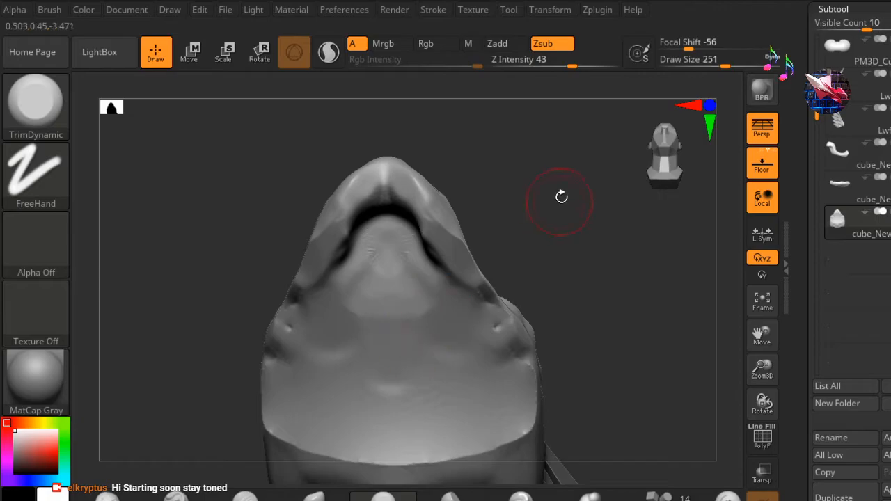
pyautogui.moveTo(576, 166)
pyautogui.mouseDown()
pyautogui.moveTo(549, 185)
pyautogui.moveTo(569, 237)
pyautogui.moveTo(626, 219)
pyautogui.moveTo(641, 233)
pyautogui.moveTo(626, 238)
pyautogui.mouseUp()
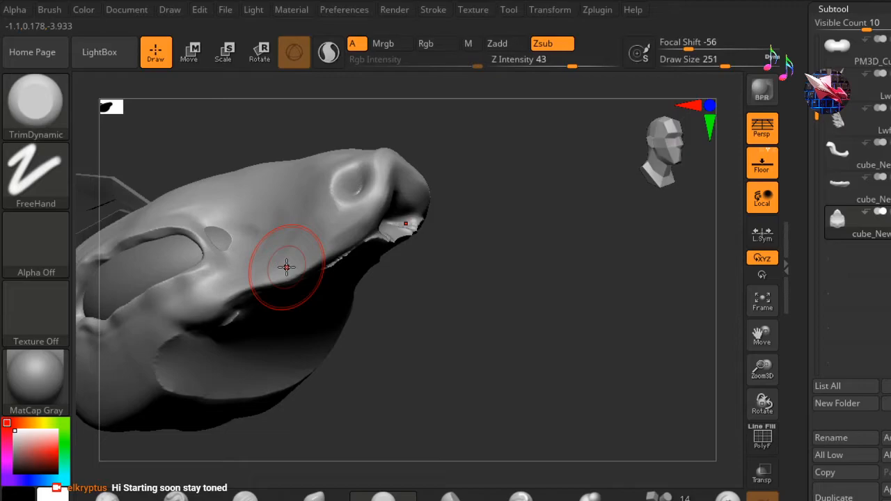
pyautogui.hotkey('ctrl', 'shift', 'z')
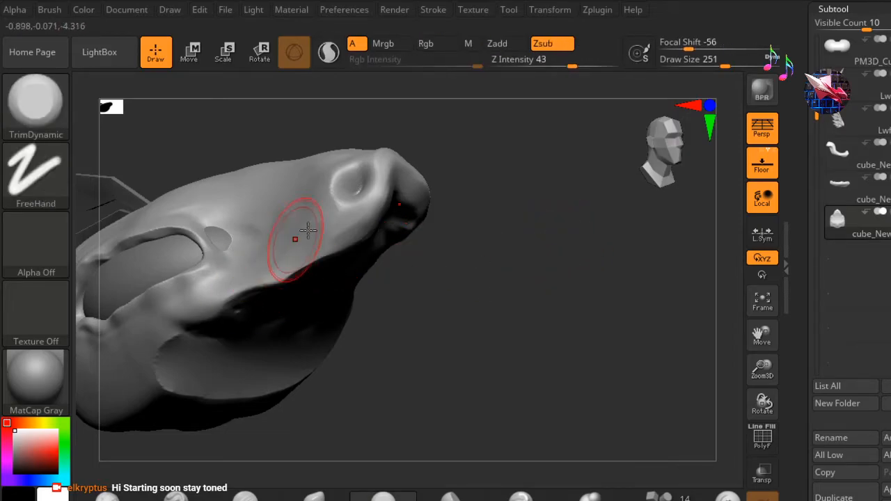
# - Flatten and even out the palate from behind the front lip to the rear edge using TrimDynamic strokes
pyautogui.moveTo(513, 308)
pyautogui.mouseDown()
pyautogui.moveTo(469, 250)
pyautogui.moveTo(481, 218)
pyautogui.mouseUp()
pyautogui.moveTo(361, 323); pyautogui.dragTo(355, 344)
pyautogui.moveTo(397, 312)
pyautogui.mouseDown()
pyautogui.moveTo(386, 248)
pyautogui.moveTo(427, 326)
pyautogui.mouseUp()
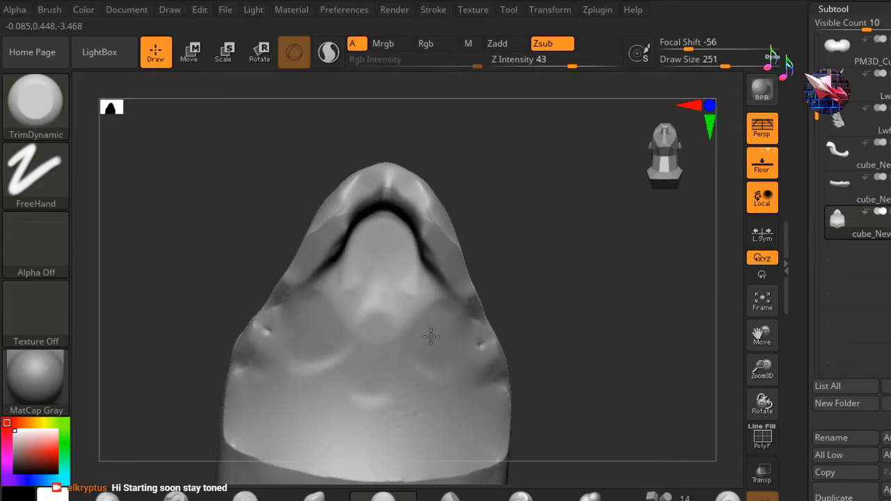
pyautogui.moveTo(366, 347)
pyautogui.mouseDown()
pyautogui.moveTo(385, 408)
pyautogui.moveTo(438, 420)
pyautogui.moveTo(388, 439)
pyautogui.moveTo(446, 428)
pyautogui.moveTo(453, 392)
pyautogui.moveTo(405, 304)
pyautogui.moveTo(378, 328)
pyautogui.mouseUp()
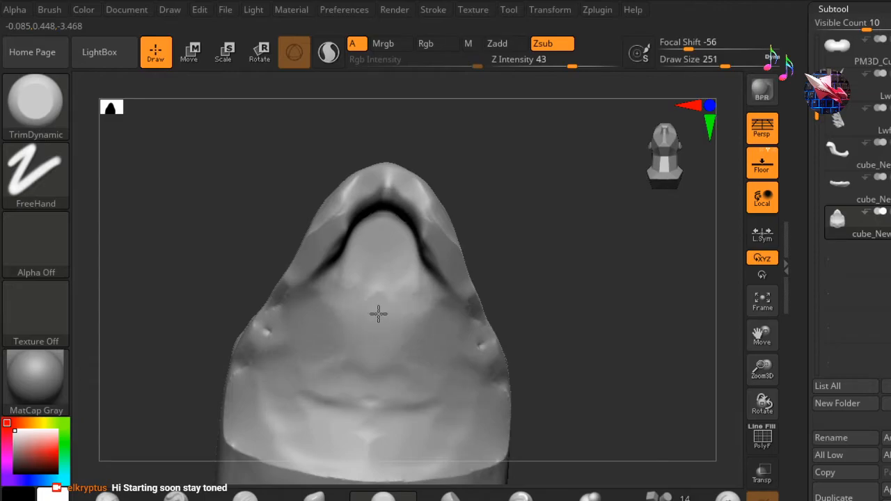
pyautogui.moveTo(463, 405)
pyautogui.mouseDown()
pyautogui.moveTo(416, 425)
pyautogui.moveTo(360, 330)
pyautogui.moveTo(393, 316)
pyautogui.mouseUp()
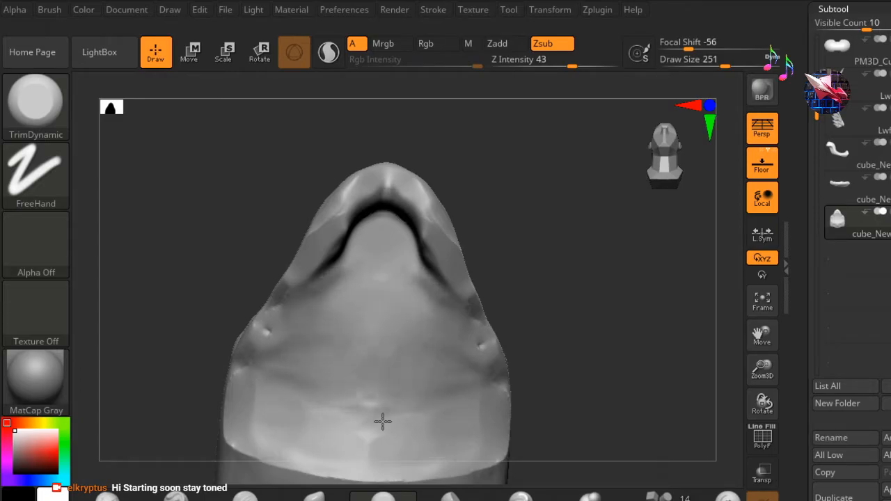
pyautogui.moveTo(385, 419); pyautogui.dragTo(348, 362)
pyautogui.moveTo(268, 363)
pyautogui.mouseDown()
pyautogui.moveTo(318, 425)
pyautogui.moveTo(378, 446)
pyautogui.moveTo(367, 357)
pyautogui.mouseUp()
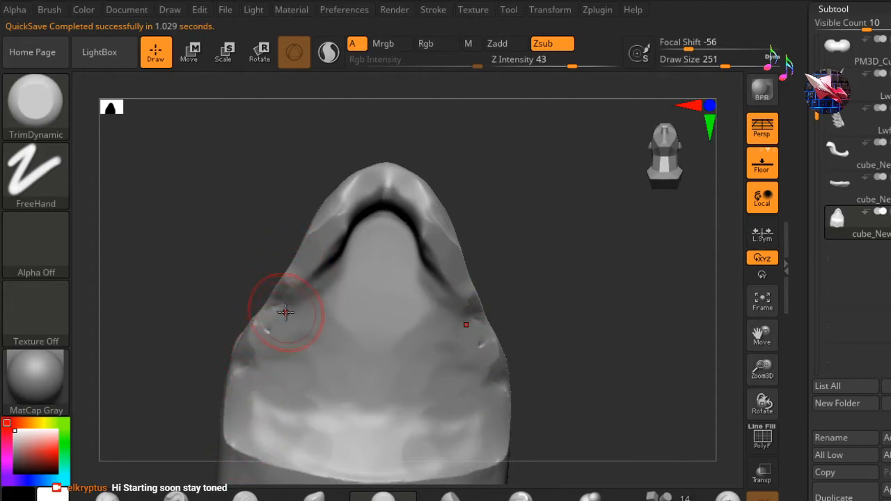
# - Try Standard brush strokes on the mouth's side rim and palate, set the focal shift to -60, and undo the strokes
pyautogui.click(176, 496)
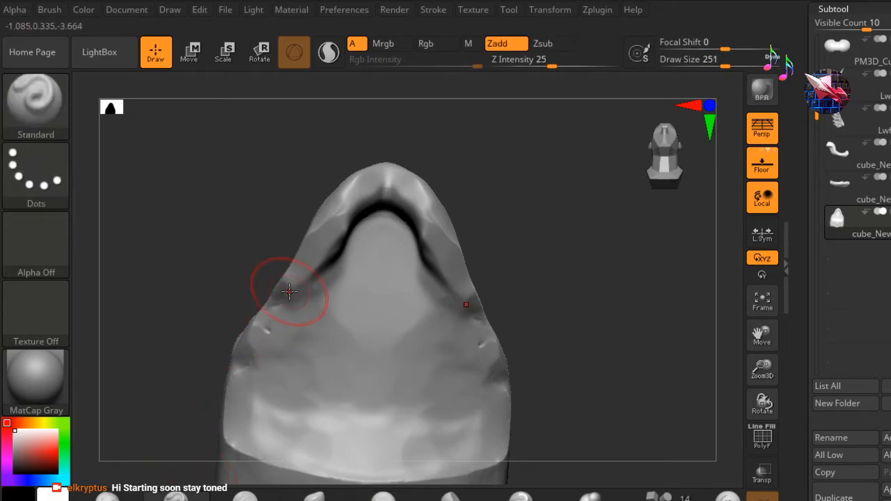
pyautogui.moveTo(289, 282)
pyautogui.mouseDown()
pyautogui.moveTo(252, 365)
pyautogui.moveTo(244, 438)
pyautogui.mouseUp()
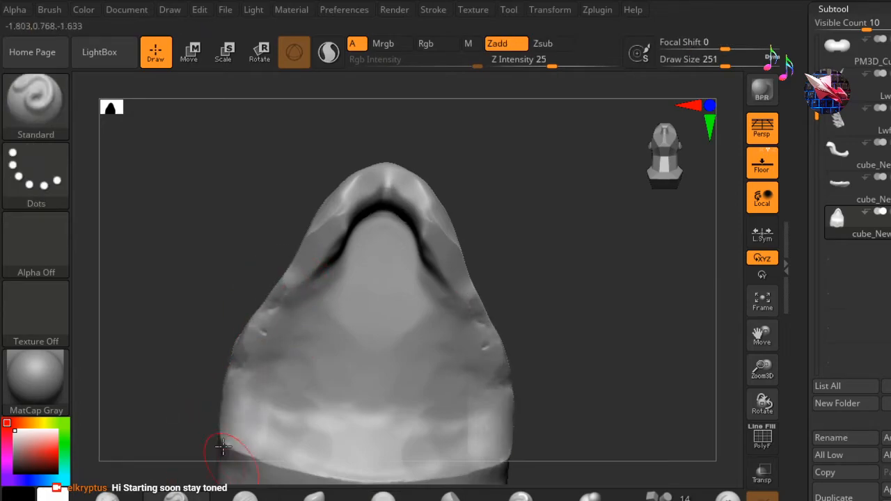
pyautogui.press('space')
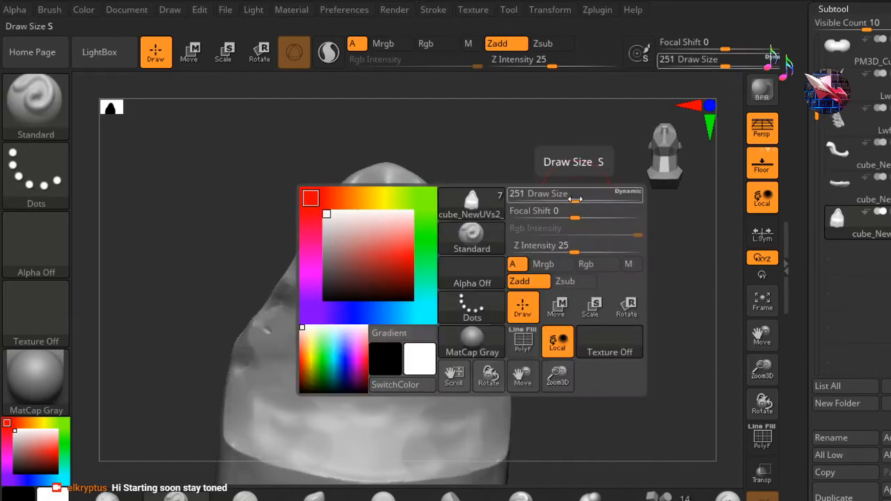
pyautogui.moveTo(583, 218); pyautogui.dragTo(529, 212)
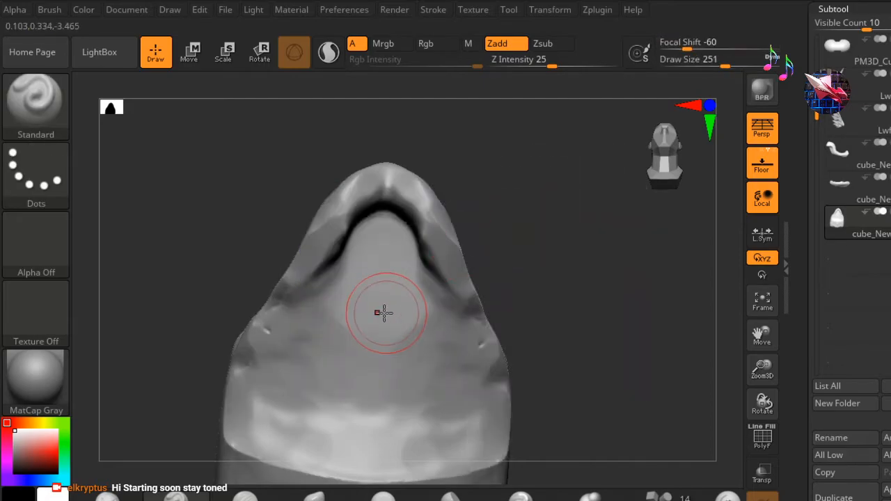
pyautogui.moveTo(349, 398); pyautogui.dragTo(352, 405)
pyautogui.hotkey('ctrl', 'z')
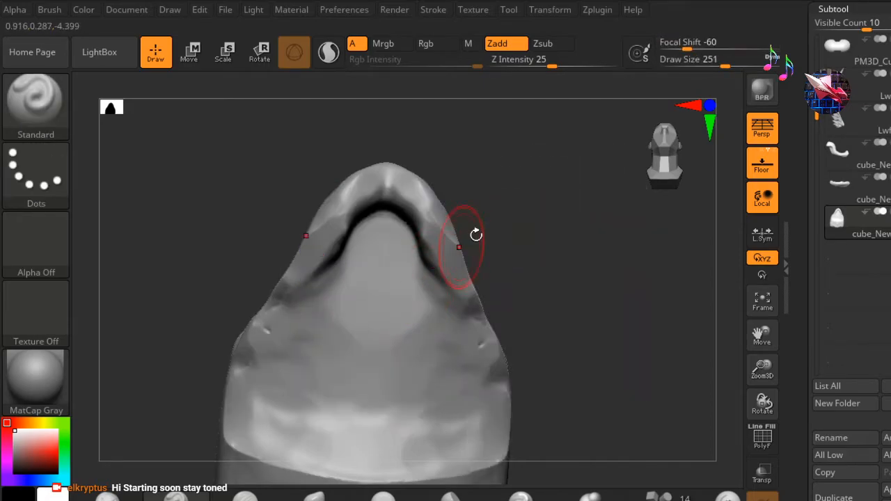
# - Set the Standard brush's draw size to 149 and build up the upper mouth's side rim
pyautogui.press('space')
pyautogui.moveTo(534, 190); pyautogui.dragTo(517, 190)
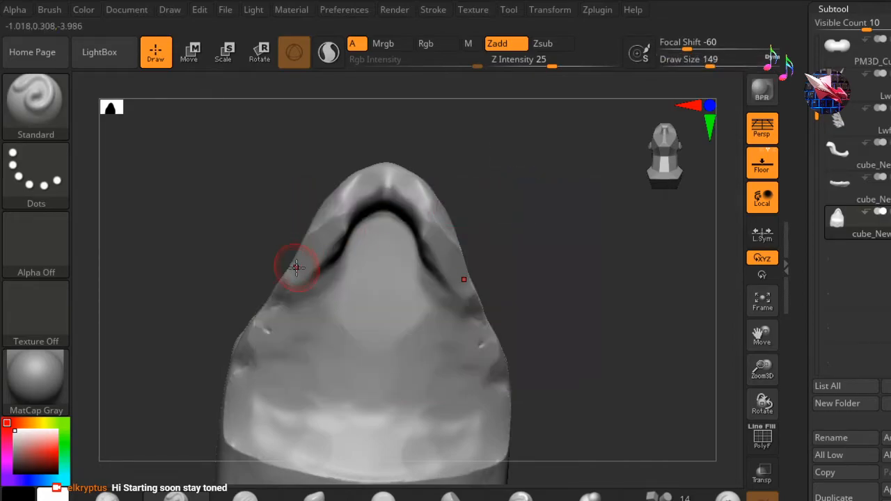
pyautogui.moveTo(299, 265)
pyautogui.mouseDown()
pyautogui.moveTo(279, 294)
pyautogui.moveTo(237, 431)
pyautogui.moveTo(240, 348)
pyautogui.moveTo(296, 254)
pyautogui.moveTo(338, 277)
pyautogui.moveTo(324, 259)
pyautogui.mouseUp()
pyautogui.moveTo(326, 214); pyautogui.dragTo(249, 327)
# - Fill the pits and thicken the side rims of the upper mouth with the ClayBuildup brush, working back to the rear corners
pyautogui.moveTo(435, 260)
pyautogui.mouseDown()
pyautogui.moveTo(387, 241)
pyautogui.moveTo(394, 233)
pyautogui.moveTo(407, 274)
pyautogui.moveTo(503, 304)
pyautogui.moveTo(515, 299)
pyautogui.moveTo(463, 253)
pyautogui.moveTo(507, 243)
pyautogui.moveTo(517, 220)
pyautogui.moveTo(174, 467)
pyautogui.mouseUp()
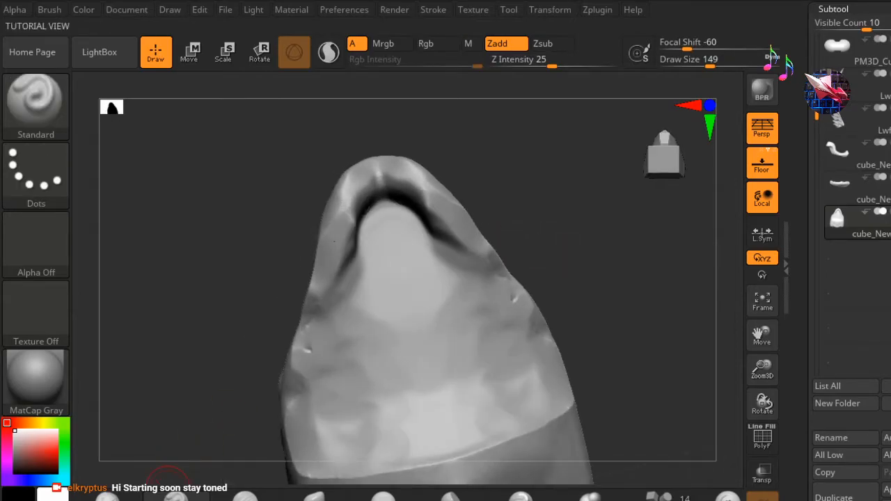
pyautogui.click(673, 148)
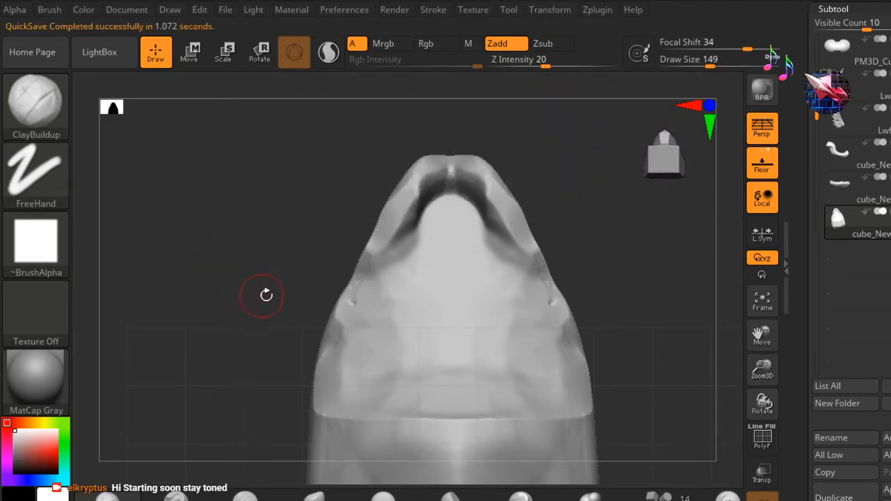
pyautogui.moveTo(370, 255)
pyautogui.mouseDown()
pyautogui.moveTo(329, 355)
pyautogui.moveTo(327, 413)
pyautogui.mouseUp()
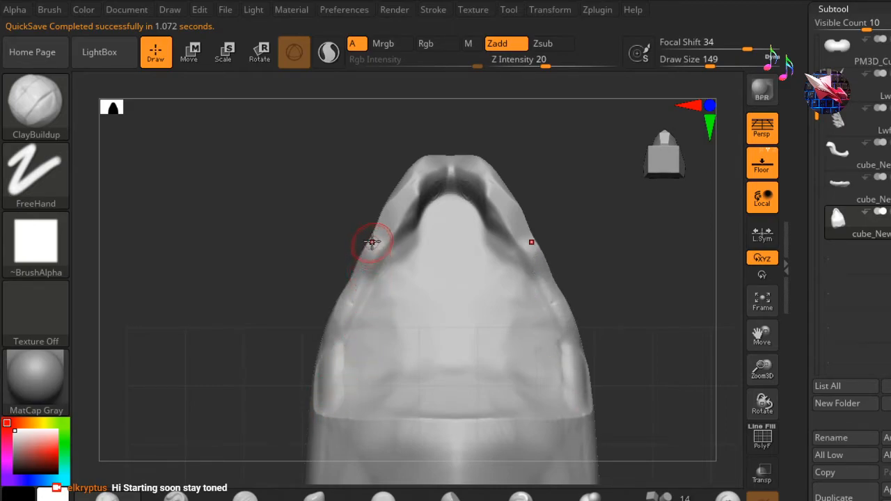
pyautogui.moveTo(344, 284); pyautogui.dragTo(324, 418)
pyautogui.moveTo(304, 176)
pyautogui.mouseDown()
pyautogui.moveTo(338, 199)
pyautogui.moveTo(366, 199)
pyautogui.moveTo(538, 169)
pyautogui.mouseUp()
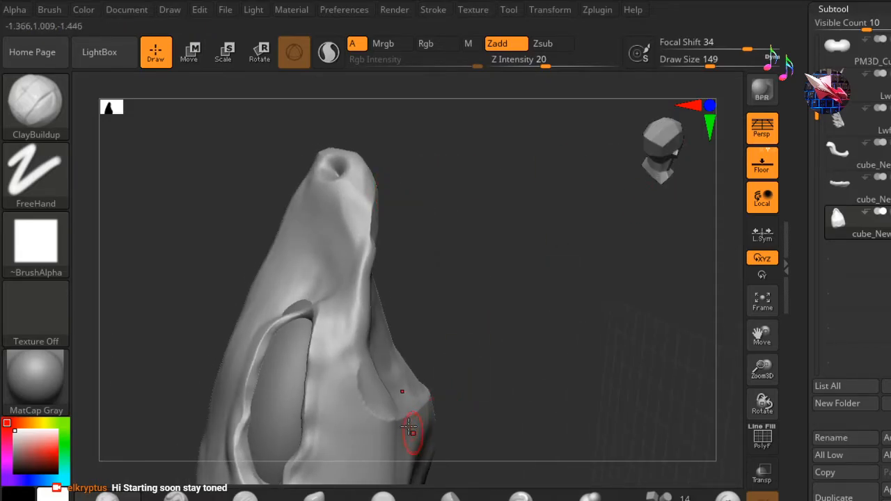
# - Blend the hard clay edge into the surface at the rear corner of the upper mouth's side rim
pyautogui.moveTo(372, 408)
pyautogui.mouseDown()
pyautogui.moveTo(352, 334)
pyautogui.moveTo(368, 287)
pyautogui.mouseUp()
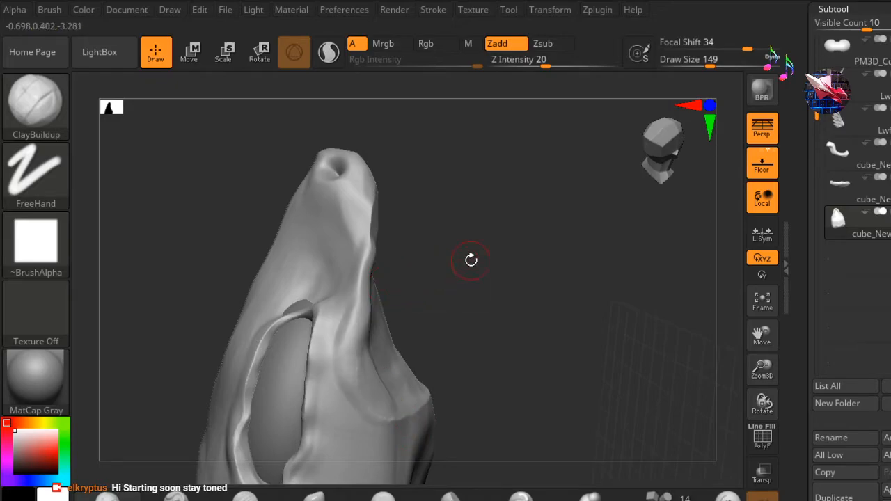
pyautogui.moveTo(563, 210); pyautogui.dragTo(505, 237)
pyautogui.moveTo(421, 160)
pyautogui.mouseDown()
pyautogui.moveTo(429, 141)
pyautogui.moveTo(382, 256)
pyautogui.mouseUp()
pyautogui.moveTo(438, 134); pyautogui.dragTo(426, 160)
pyautogui.moveTo(584, 164)
pyautogui.mouseDown()
pyautogui.moveTo(641, 193)
pyautogui.moveTo(626, 245)
pyautogui.mouseUp()
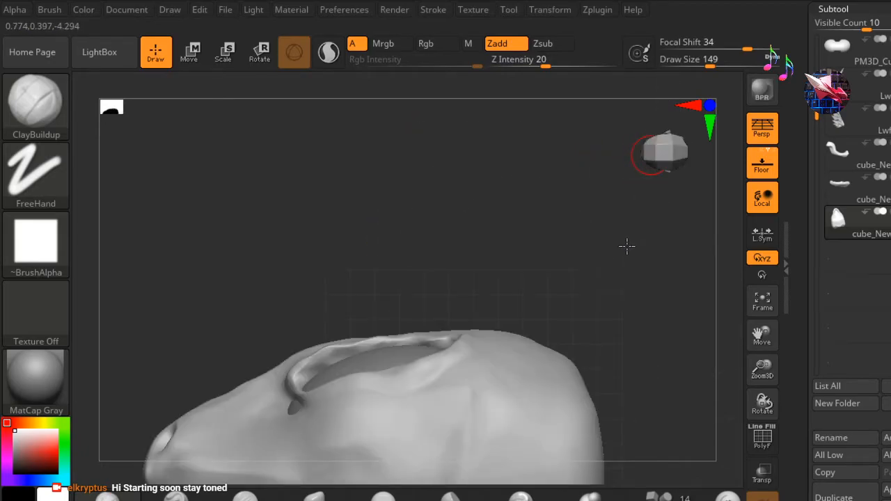
pyautogui.moveTo(633, 211)
pyautogui.mouseDown()
pyautogui.moveTo(667, 193)
pyautogui.moveTo(650, 171)
pyautogui.moveTo(649, 180)
pyautogui.mouseUp()
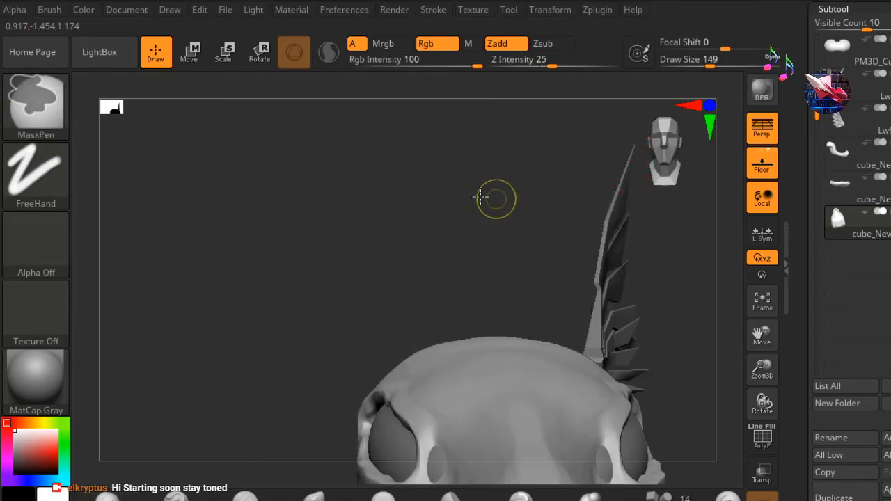
# - Make the lower-jaw subtool the active one for sculpting
pyautogui.keyDown('ctrl'); pyautogui.moveTo(495, 199); pyautogui.dragTo(432, 185, button='right'); pyautogui.keyUp('ctrl')
pyautogui.keyDown('alt'); pyautogui.moveTo(572, 268); pyautogui.dragTo(478, 165, button='right'); pyautogui.keyUp('alt')
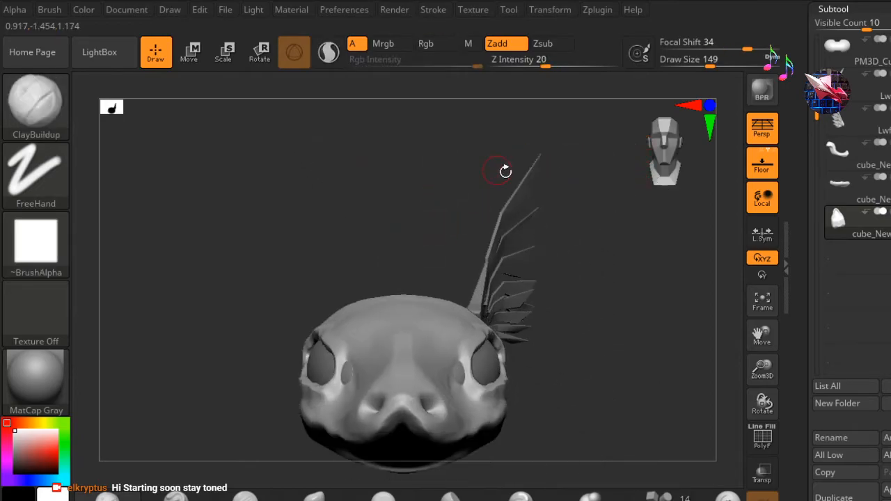
pyautogui.moveTo(665, 295)
pyautogui.keyDown('alt'); pyautogui.mouseDown(button='right')
pyautogui.moveTo(650, 258)
pyautogui.moveTo(637, 254)
pyautogui.mouseUp(button='right'); pyautogui.keyUp('alt')
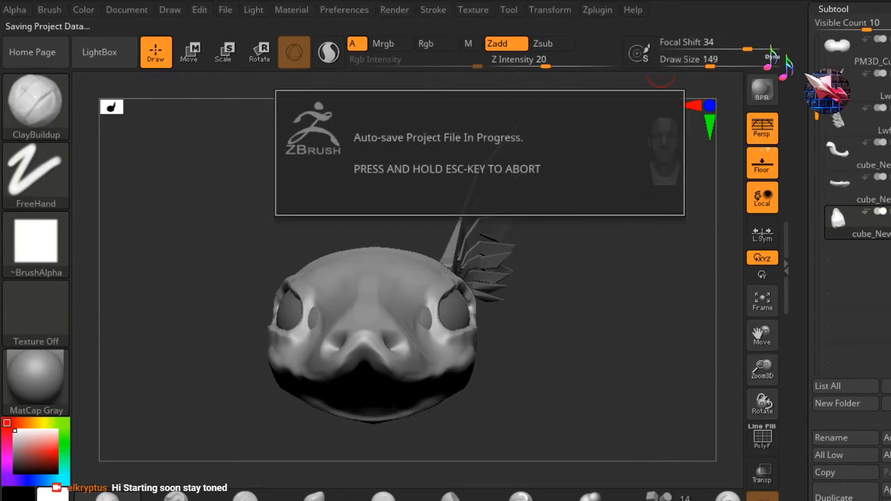
pyautogui.moveTo(844, 187)
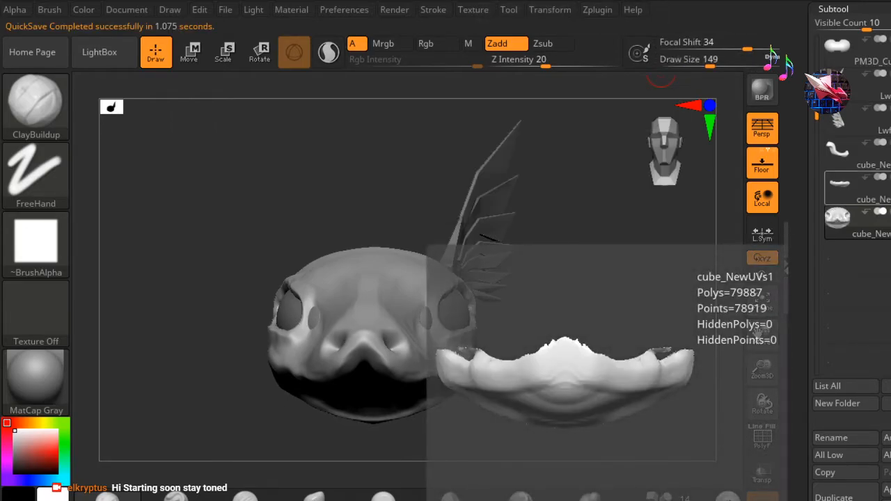
pyautogui.click(838, 184)
pyautogui.moveTo(555, 251); pyautogui.dragTo(554, 295)
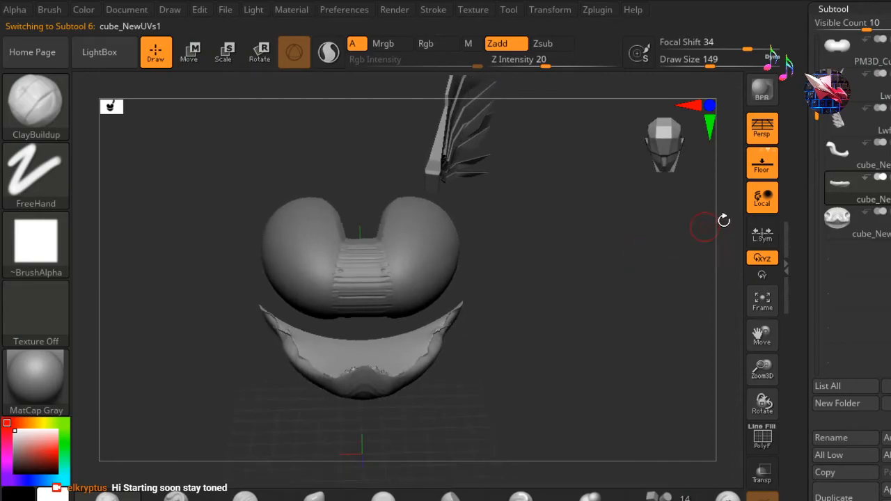
# - Choose the TrimDynamic brush and hide the eyeball subtool above the lower jaw
pyautogui.moveTo(818, 142)
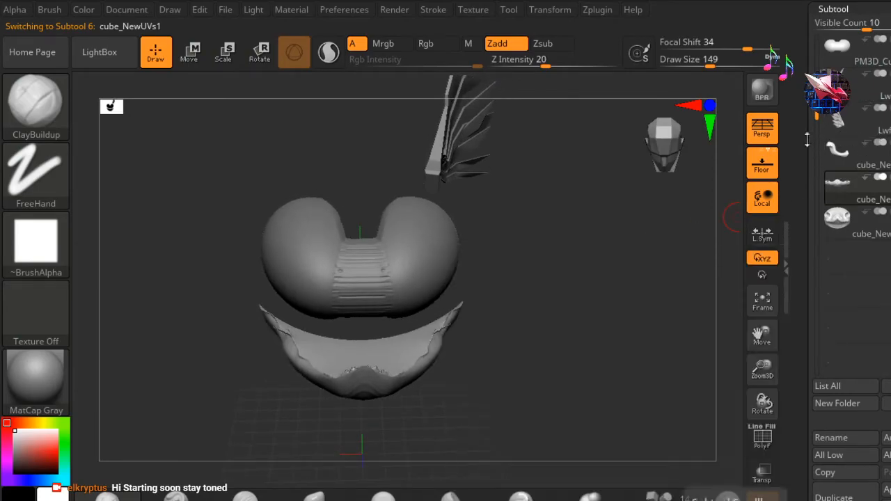
pyautogui.keyDown('ctrl'); pyautogui.moveTo(217, 223); pyautogui.dragTo(263, 211, button='right'); pyautogui.keyUp('ctrl')
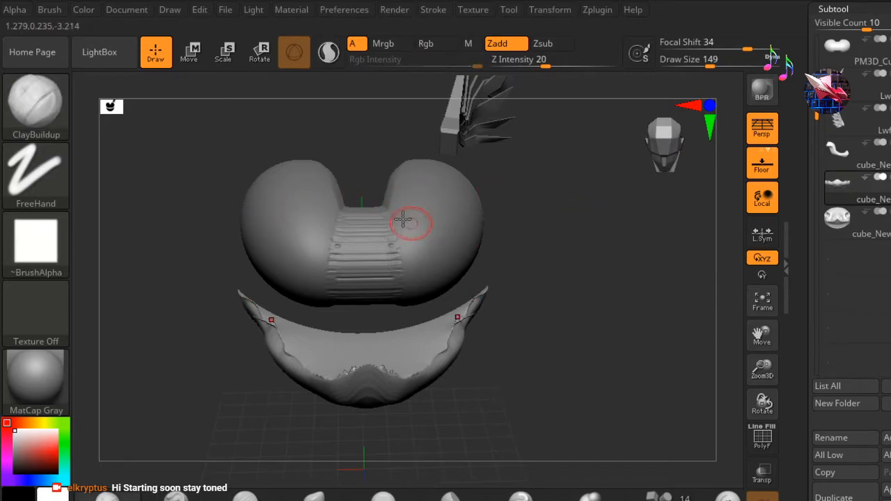
pyautogui.moveTo(573, 237)
pyautogui.mouseDown()
pyautogui.moveTo(531, 238)
pyautogui.moveTo(567, 275)
pyautogui.moveTo(577, 215)
pyautogui.moveTo(615, 231)
pyautogui.moveTo(553, 225)
pyautogui.moveTo(569, 238)
pyautogui.moveTo(557, 236)
pyautogui.mouseUp()
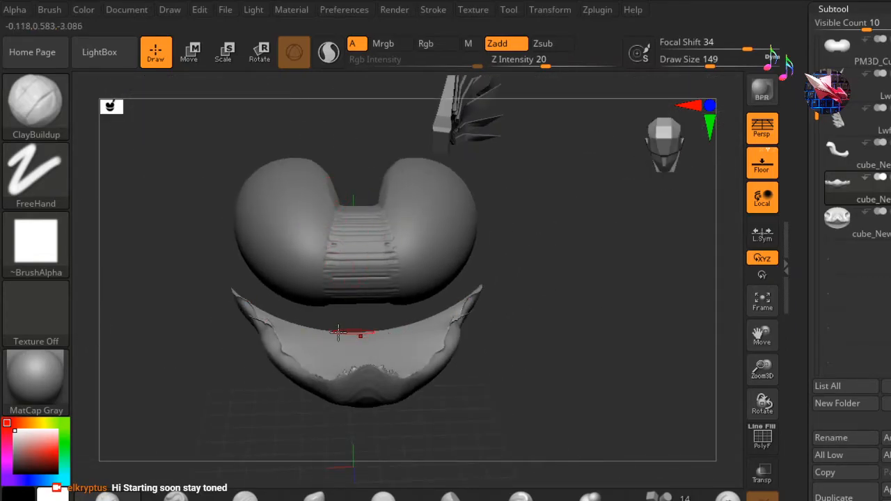
pyautogui.keyDown('ctrl'); pyautogui.moveTo(166, 288); pyautogui.dragTo(277, 265, button='right'); pyautogui.keyUp('ctrl')
pyautogui.moveTo(597, 291); pyautogui.dragTo(613, 338)
pyautogui.click(372, 486)
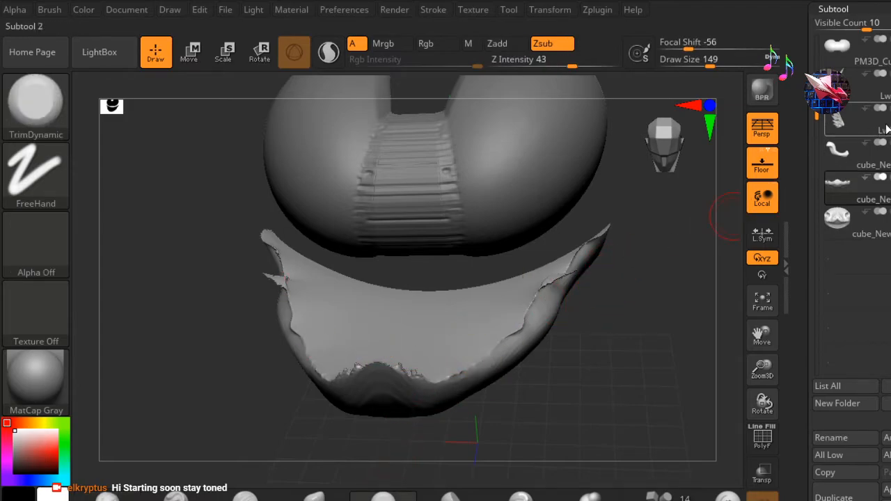
pyautogui.click(888, 42)
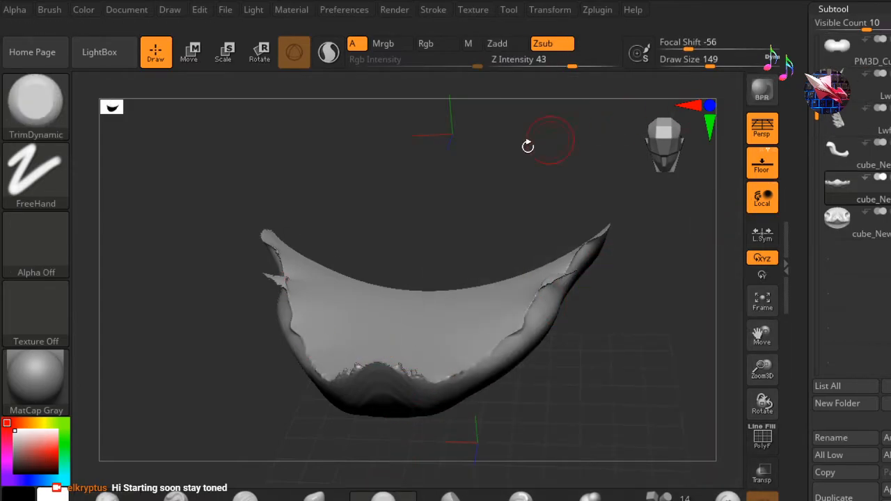
# - Flatten the jagged seam along the lower jaw's side rims with TrimDynamic, working from the front lip back to the torn flap
pyautogui.moveTo(427, 178)
pyautogui.mouseDown()
pyautogui.moveTo(415, 160)
pyautogui.moveTo(382, 201)
pyautogui.moveTo(409, 175)
pyautogui.mouseUp()
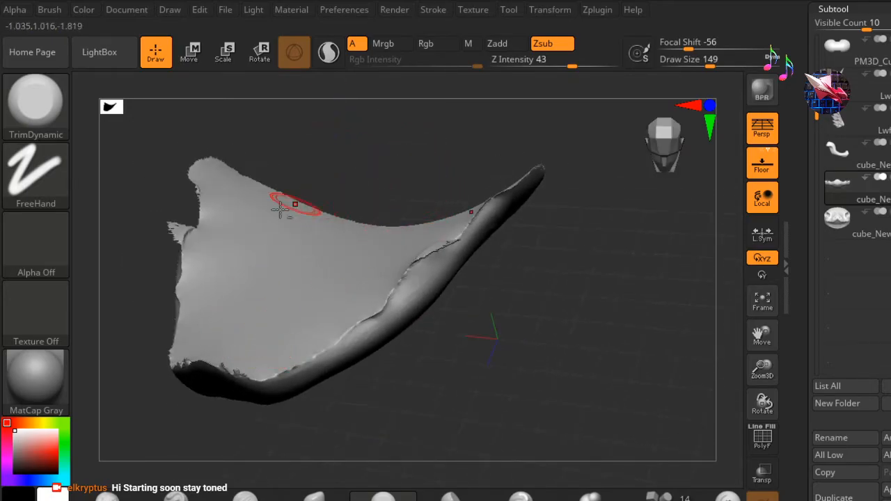
pyautogui.moveTo(106, 314); pyautogui.dragTo(222, 313)
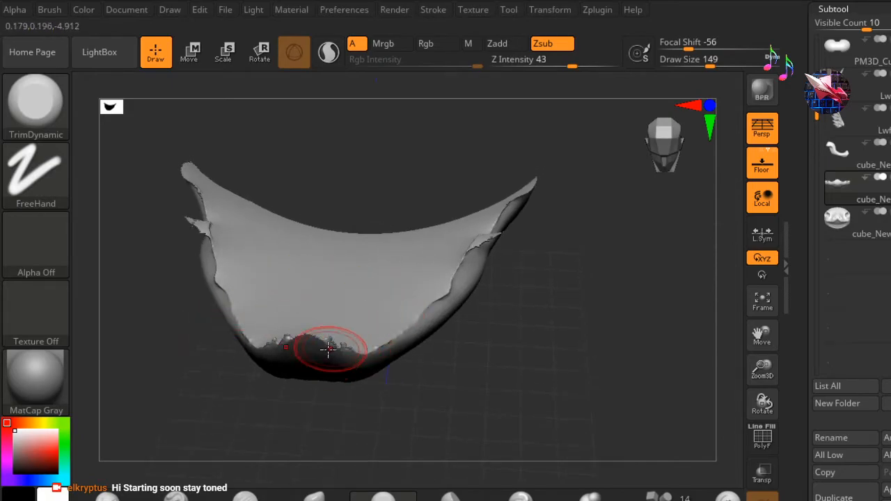
pyautogui.moveTo(423, 397)
pyautogui.mouseDown()
pyautogui.moveTo(415, 425)
pyautogui.moveTo(335, 343)
pyautogui.moveTo(314, 338)
pyautogui.moveTo(362, 351)
pyautogui.mouseUp()
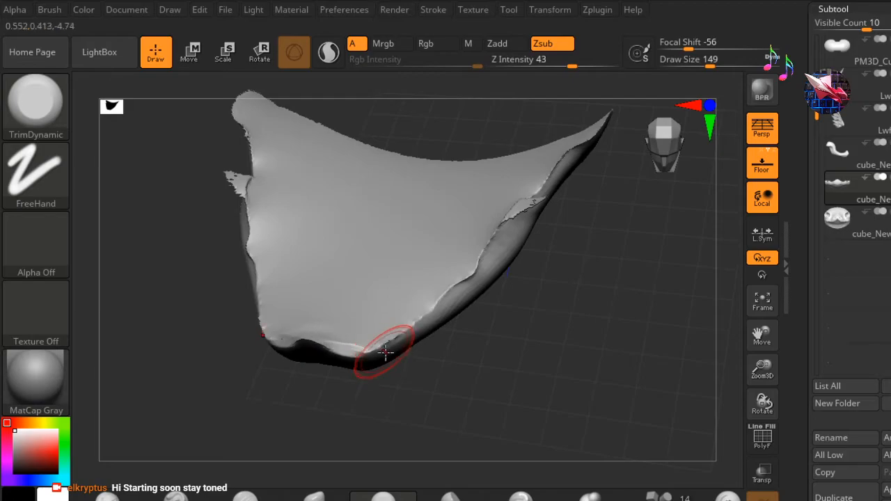
pyautogui.hotkey('ctrl', 'z')
pyautogui.moveTo(309, 335); pyautogui.dragTo(345, 346)
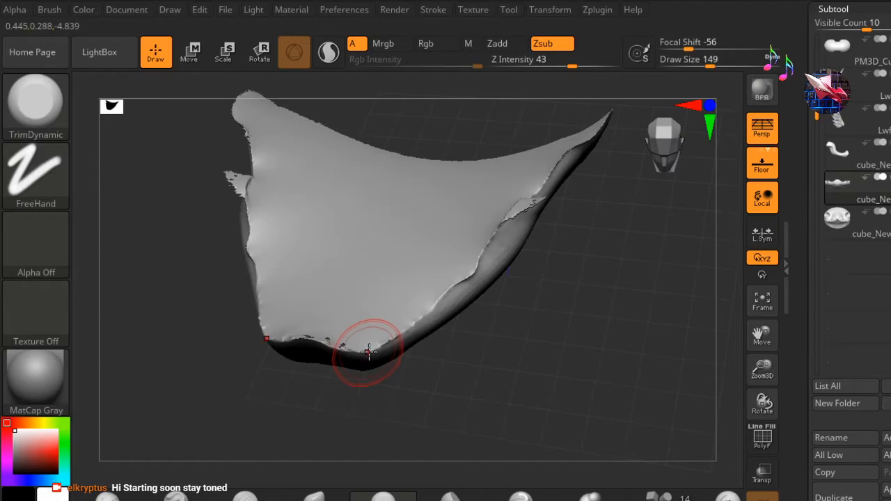
pyautogui.moveTo(373, 346)
pyautogui.mouseDown()
pyautogui.moveTo(447, 310)
pyautogui.moveTo(462, 284)
pyautogui.mouseUp()
pyautogui.hotkey('ctrl', 'z')
pyautogui.moveTo(396, 332); pyautogui.dragTo(459, 286)
pyautogui.moveTo(425, 315); pyautogui.dragTo(433, 310)
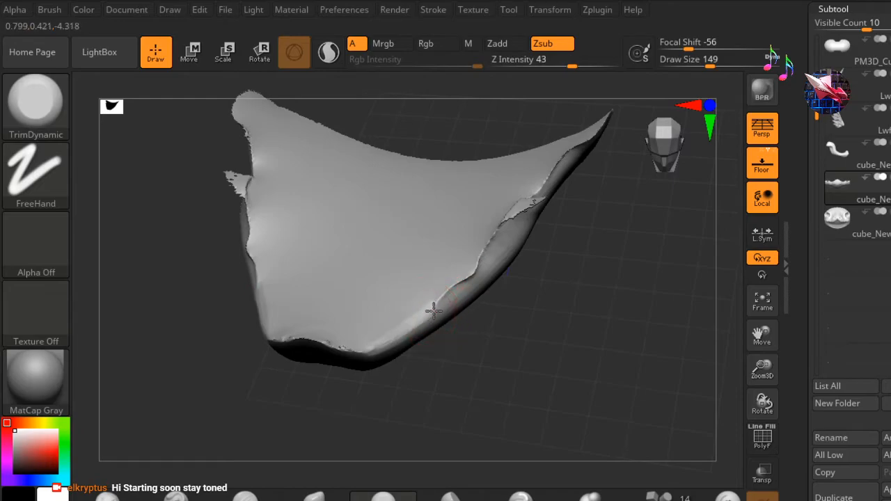
pyautogui.moveTo(462, 282)
pyautogui.mouseDown()
pyautogui.moveTo(517, 197)
pyautogui.moveTo(510, 218)
pyautogui.mouseUp()
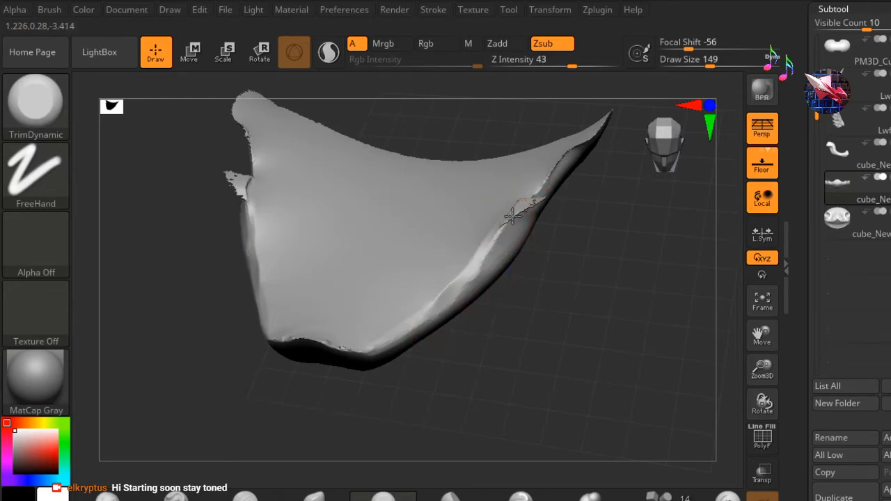
# - Trim the ragged edge of the lower jaw's front lip and smooth its raised centre
pyautogui.moveTo(607, 242)
pyautogui.mouseDown()
pyautogui.moveTo(577, 249)
pyautogui.moveTo(617, 237)
pyautogui.mouseUp()
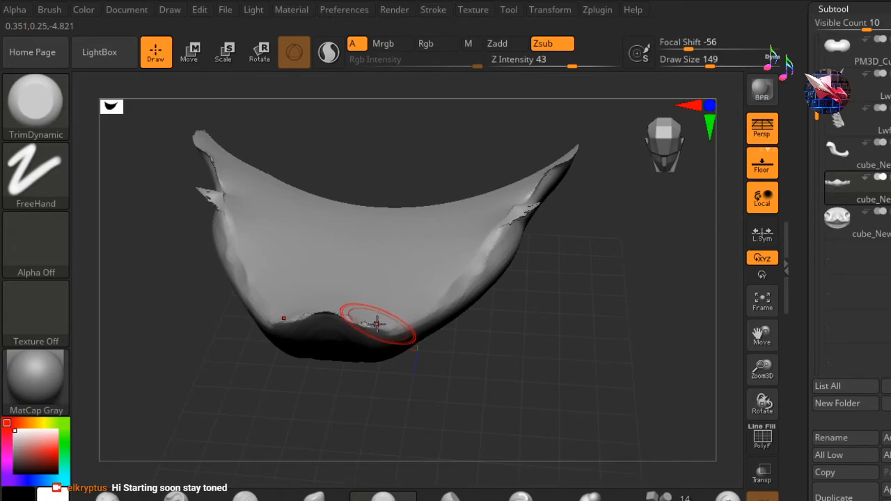
pyautogui.moveTo(323, 315); pyautogui.dragTo(372, 317)
pyautogui.moveTo(512, 341)
pyautogui.mouseDown()
pyautogui.moveTo(465, 340)
pyautogui.moveTo(515, 380)
pyautogui.moveTo(543, 317)
pyautogui.moveTo(571, 314)
pyautogui.moveTo(554, 322)
pyautogui.moveTo(335, 316)
pyautogui.moveTo(345, 320)
pyautogui.mouseUp()
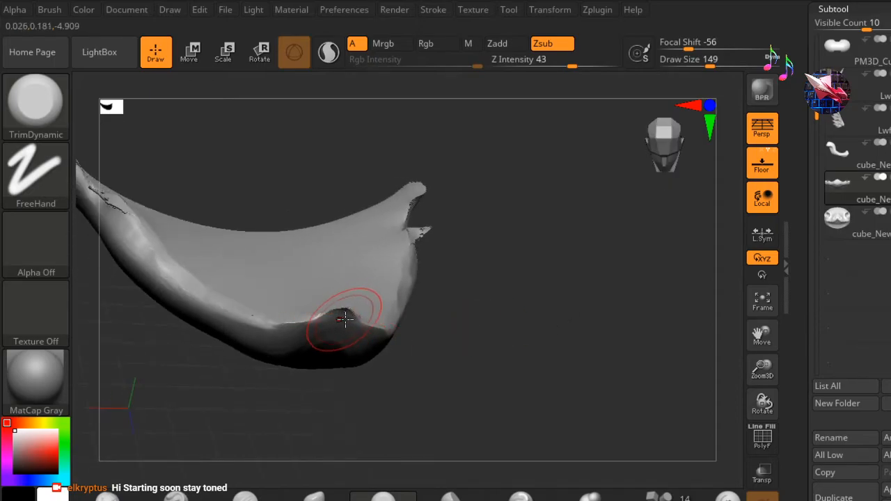
pyautogui.press('shift')
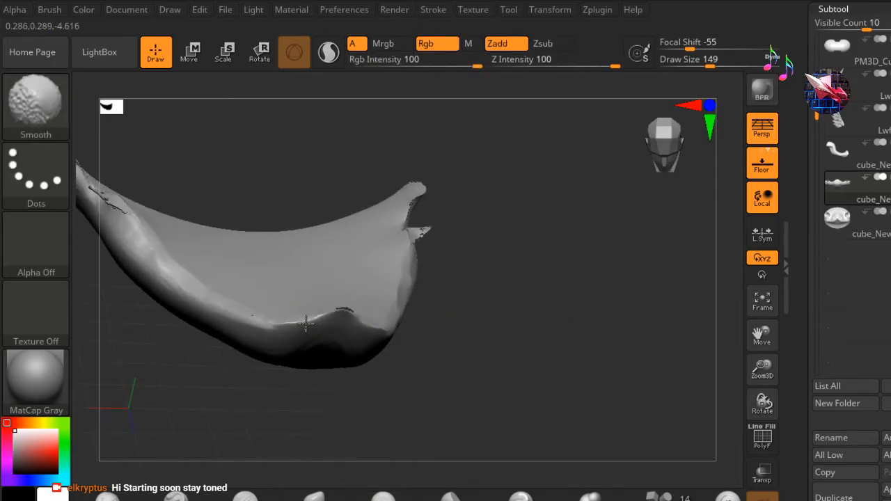
pyautogui.moveTo(509, 312)
pyautogui.mouseDown()
pyautogui.moveTo(464, 346)
pyautogui.moveTo(446, 332)
pyautogui.moveTo(487, 300)
pyautogui.moveTo(479, 265)
pyautogui.mouseUp()
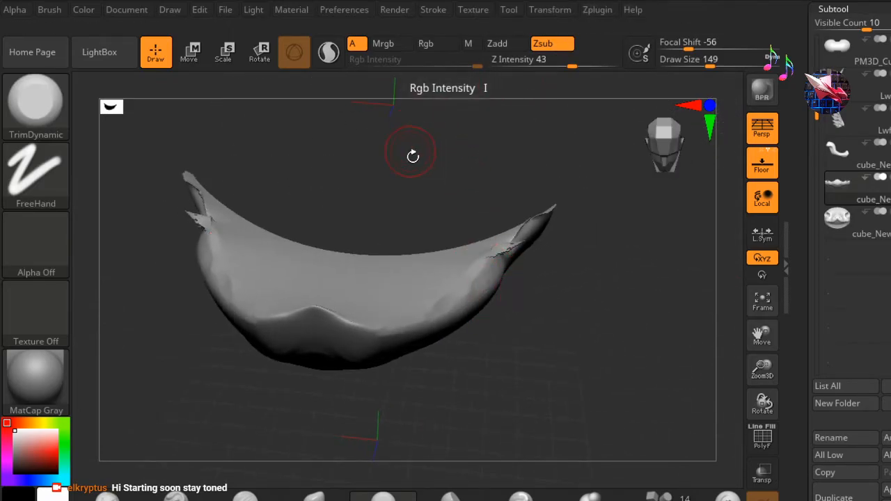
# - Cut back the torn flap sticking out of the lower jaw's rear side rim with TrimDynamic strokes, undoing the unwanted stroke
pyautogui.moveTo(423, 162)
pyautogui.mouseDown()
pyautogui.moveTo(454, 165)
pyautogui.moveTo(469, 153)
pyautogui.moveTo(422, 179)
pyautogui.moveTo(411, 155)
pyautogui.moveTo(350, 201)
pyautogui.moveTo(340, 182)
pyautogui.moveTo(413, 165)
pyautogui.mouseUp()
pyautogui.moveTo(600, 239)
pyautogui.mouseDown()
pyautogui.moveTo(550, 338)
pyautogui.moveTo(531, 352)
pyautogui.moveTo(537, 365)
pyautogui.moveTo(515, 350)
pyautogui.moveTo(516, 241)
pyautogui.mouseUp()
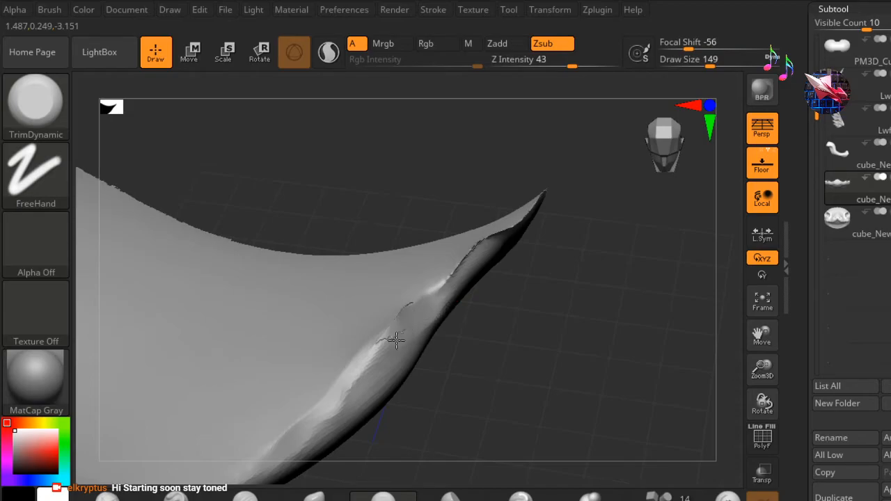
pyautogui.hotkey('ctrl', 'z')
pyautogui.moveTo(487, 350); pyautogui.dragTo(452, 350)
pyautogui.moveTo(424, 162); pyautogui.dragTo(411, 330)
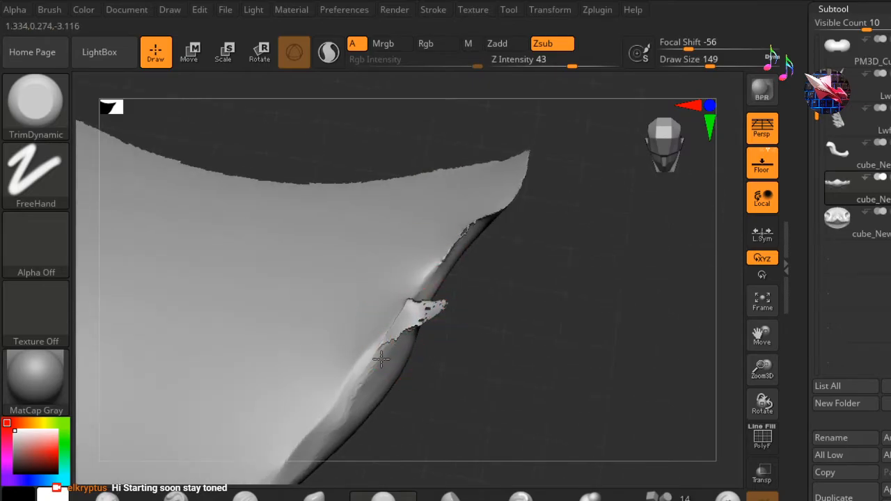
pyautogui.moveTo(513, 332); pyautogui.dragTo(480, 326)
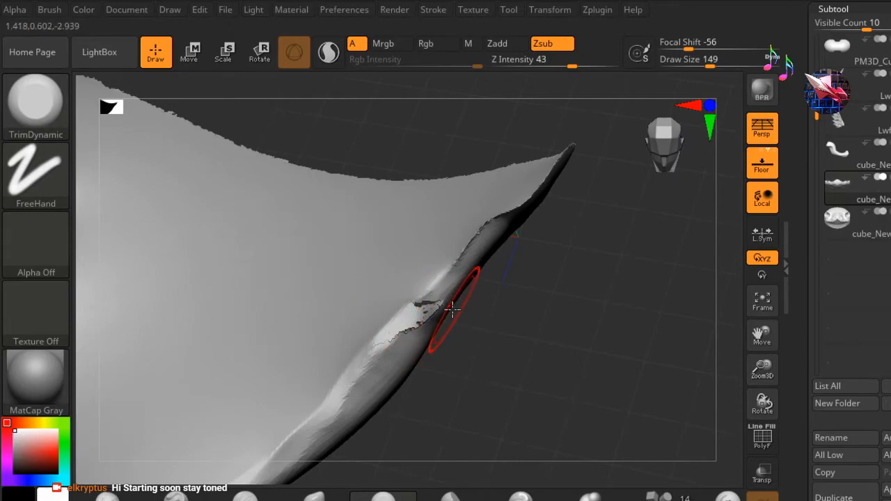
# - Set the draw size to 71 and trim and smooth the remaining flap down against the side rim
pyautogui.press('space')
pyautogui.moveTo(630, 241); pyautogui.dragTo(616, 239)
pyautogui.moveTo(552, 298)
pyautogui.mouseDown()
pyautogui.moveTo(520, 291)
pyautogui.moveTo(527, 292)
pyautogui.moveTo(391, 312)
pyautogui.moveTo(408, 316)
pyautogui.mouseUp()
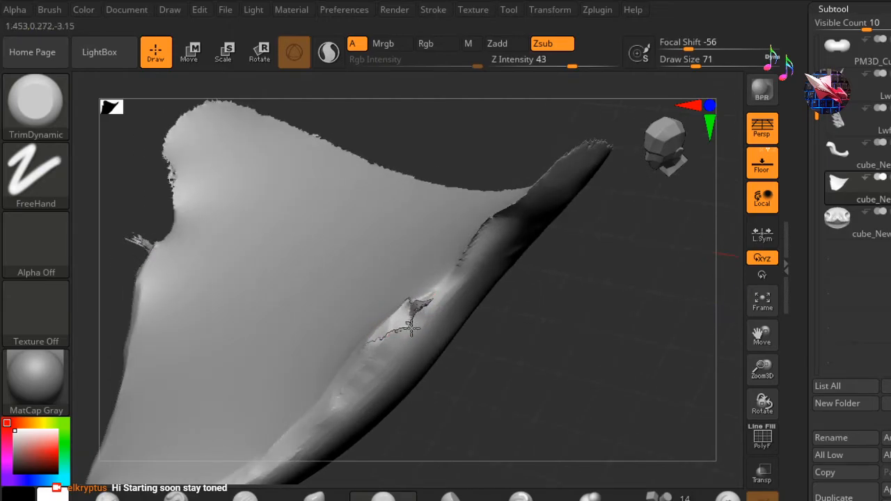
pyautogui.moveTo(558, 326)
pyautogui.mouseDown()
pyautogui.moveTo(606, 348)
pyautogui.moveTo(550, 337)
pyautogui.mouseUp()
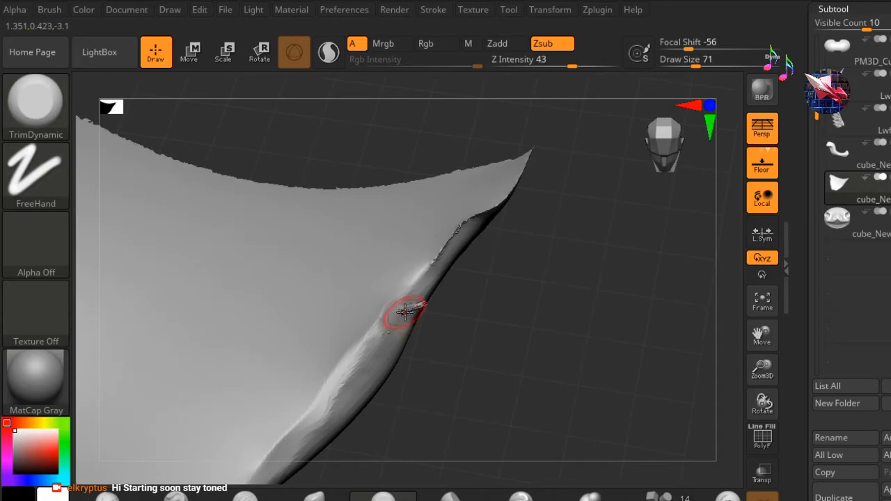
pyautogui.press('shift')
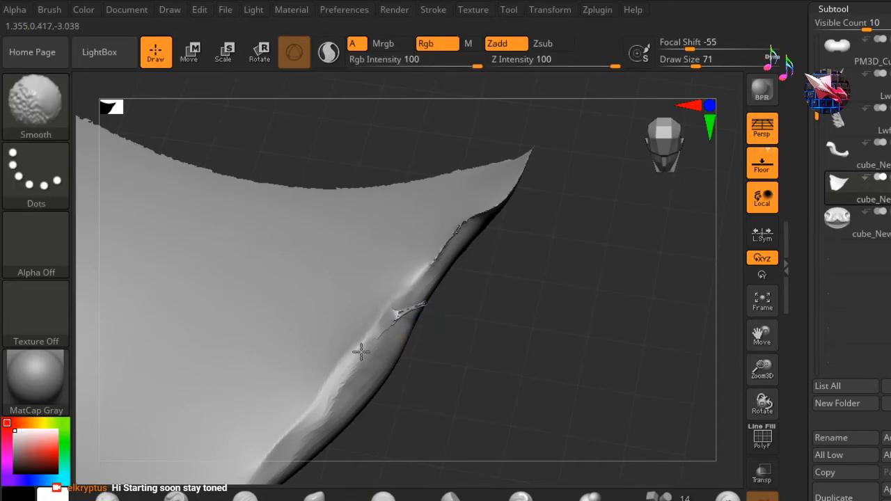
pyautogui.moveTo(480, 318); pyautogui.dragTo(393, 319)
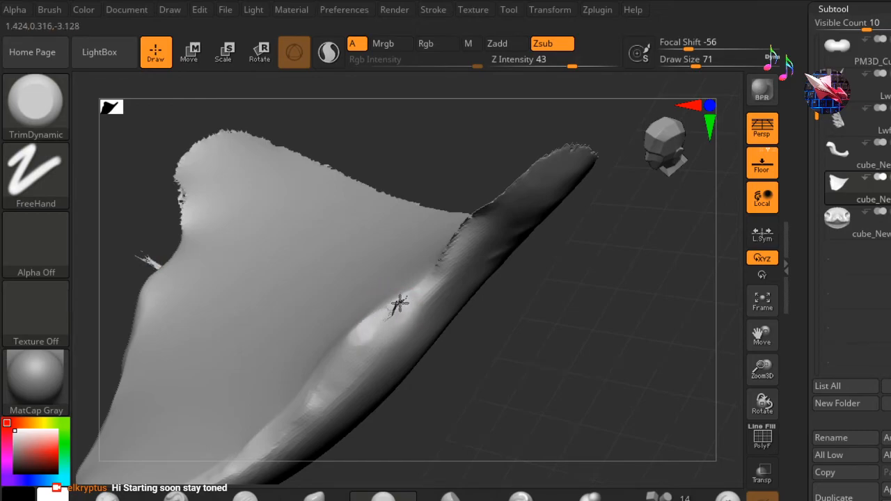
# - Even out and smooth the lower jaw's side rim from the tear up toward the rear tip
pyautogui.moveTo(496, 351)
pyautogui.mouseDown()
pyautogui.moveTo(543, 332)
pyautogui.moveTo(511, 347)
pyautogui.moveTo(411, 317)
pyautogui.mouseUp()
pyautogui.press('shift')
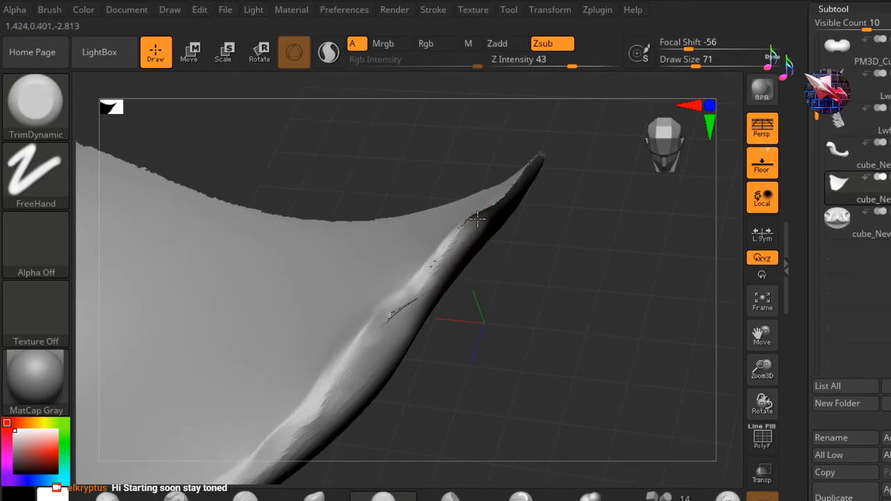
pyautogui.press('shift')
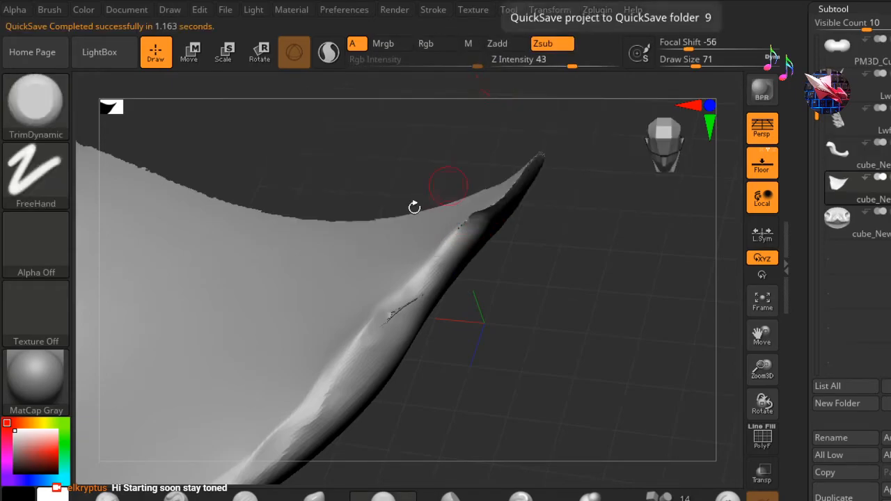
pyautogui.keyDown('alt'); pyautogui.moveTo(438, 155); pyautogui.dragTo(397, 191, button='right'); pyautogui.keyUp('alt')
pyautogui.keyDown('ctrl'); pyautogui.moveTo(388, 159); pyautogui.dragTo(500, 209, button='right'); pyautogui.keyUp('ctrl')
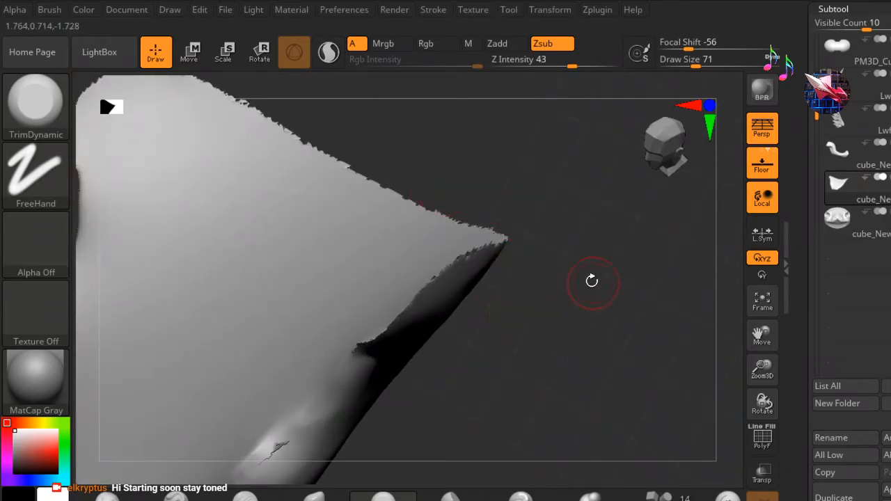
# - Set the draw size to 158, flatten the leftover crack in the rear side rim, and smooth the trimmed patch
pyautogui.moveTo(520, 327)
pyautogui.mouseDown(button='right')
pyautogui.moveTo(561, 249)
pyautogui.moveTo(569, 270)
pyautogui.mouseUp(button='right')
pyautogui.press('space')
pyautogui.moveTo(573, 265); pyautogui.dragTo(590, 270)
pyautogui.moveTo(339, 376)
pyautogui.mouseDown()
pyautogui.moveTo(341, 362)
pyautogui.moveTo(341, 372)
pyautogui.moveTo(348, 369)
pyautogui.mouseUp()
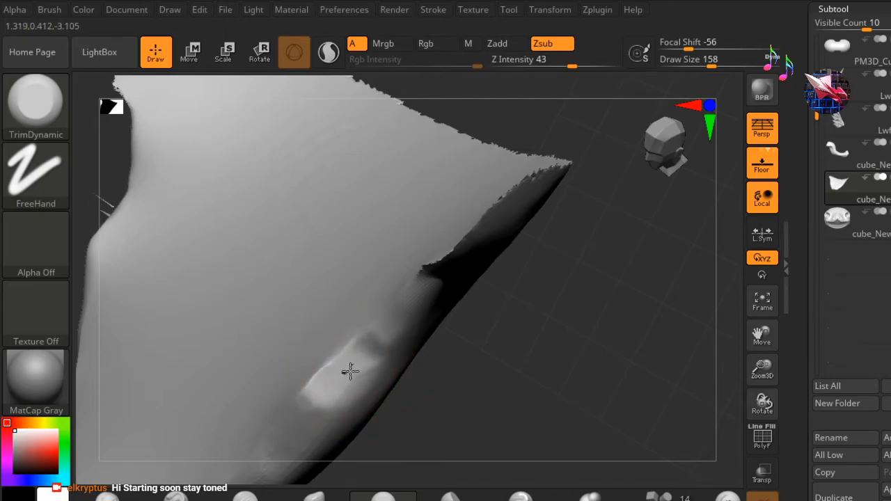
pyautogui.moveTo(557, 334)
pyautogui.mouseDown()
pyautogui.moveTo(537, 318)
pyautogui.moveTo(561, 322)
pyautogui.moveTo(574, 342)
pyautogui.mouseUp()
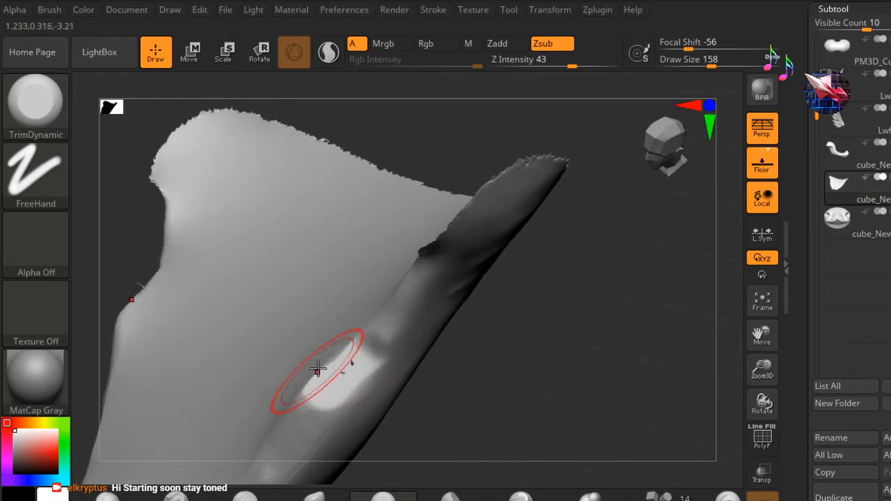
pyautogui.moveTo(341, 369)
pyautogui.keyDown('shift'); pyautogui.mouseDown()
pyautogui.moveTo(357, 375)
pyautogui.moveTo(348, 388)
pyautogui.moveTo(348, 365)
pyautogui.moveTo(376, 373)
pyautogui.moveTo(334, 378)
pyautogui.mouseUp(); pyautogui.keyUp('shift')
pyautogui.moveTo(628, 246)
pyautogui.keyDown('shift'); pyautogui.mouseDown()
pyautogui.moveTo(552, 249)
pyautogui.moveTo(565, 314)
pyautogui.moveTo(584, 301)
pyautogui.moveTo(561, 288)
pyautogui.moveTo(568, 245)
pyautogui.mouseUp(); pyautogui.keyUp('shift')
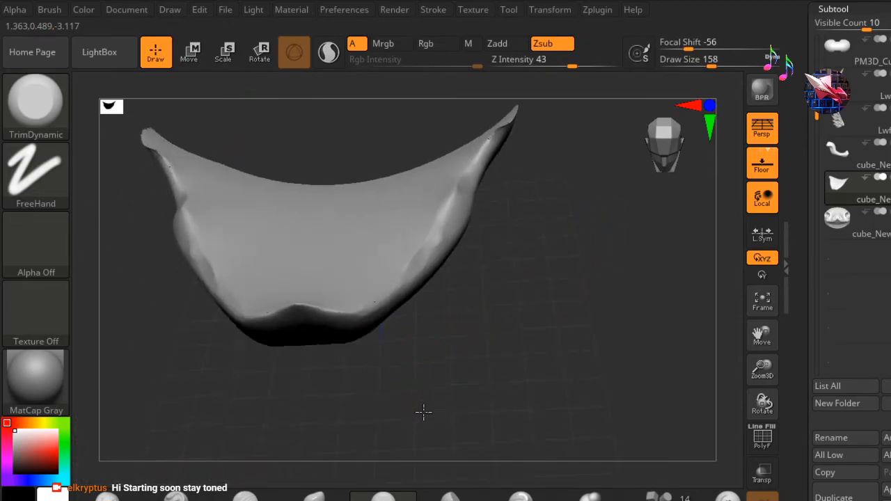
# - Flatten and smooth the lower jaw's front rim around the central peak with TrimDynamic strokes
pyautogui.moveTo(423, 412); pyautogui.dragTo(426, 416)
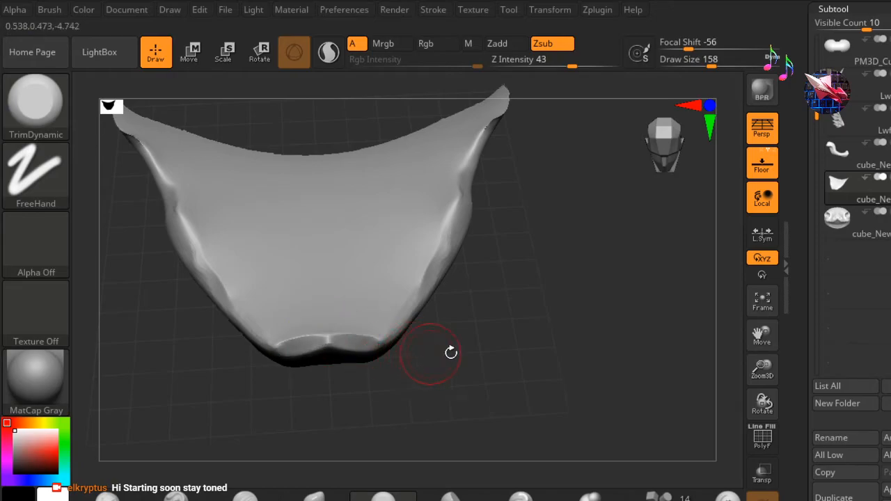
pyautogui.moveTo(451, 368); pyautogui.dragTo(434, 358)
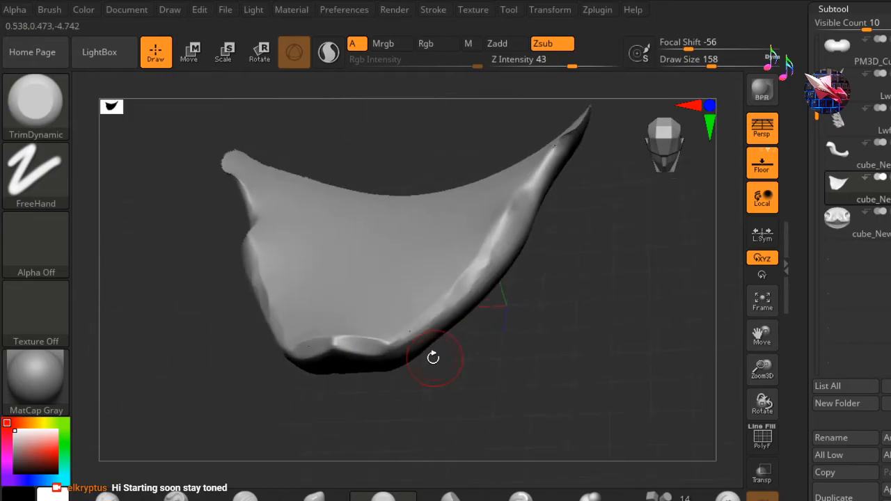
pyautogui.moveTo(200, 411); pyautogui.dragTo(209, 427)
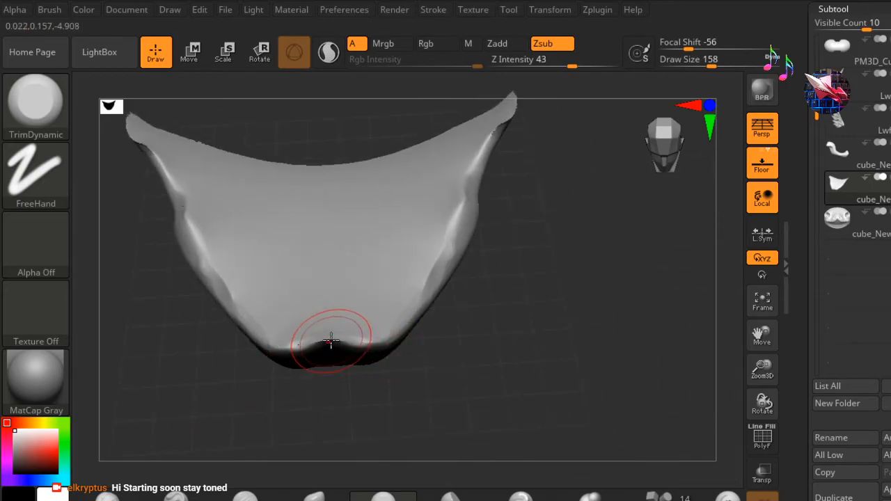
pyautogui.moveTo(441, 351)
pyautogui.mouseDown()
pyautogui.moveTo(417, 344)
pyautogui.moveTo(445, 361)
pyautogui.moveTo(431, 366)
pyautogui.moveTo(354, 339)
pyautogui.mouseUp()
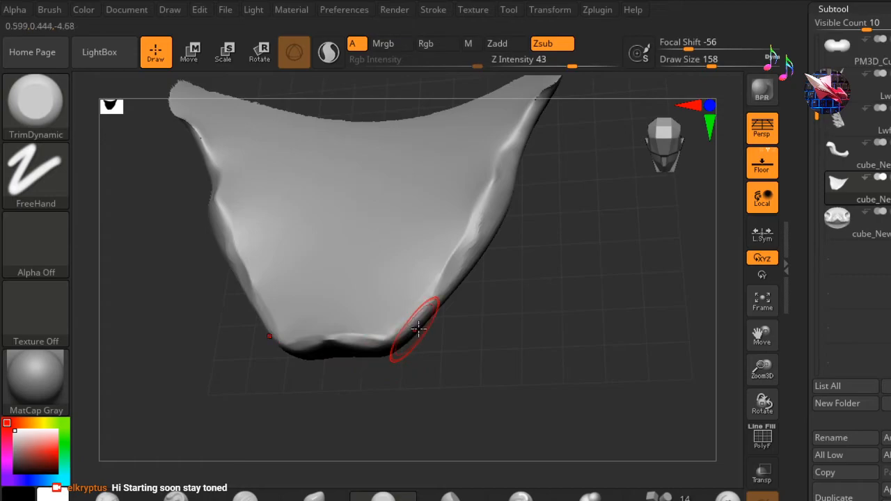
pyautogui.moveTo(532, 366)
pyautogui.mouseDown()
pyautogui.moveTo(543, 324)
pyautogui.moveTo(577, 285)
pyautogui.moveTo(351, 341)
pyautogui.mouseUp()
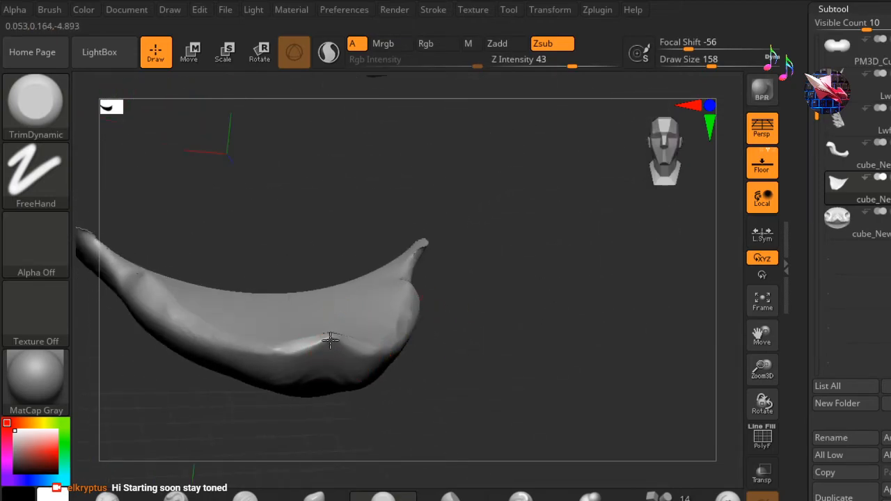
pyautogui.moveTo(558, 314); pyautogui.dragTo(577, 186)
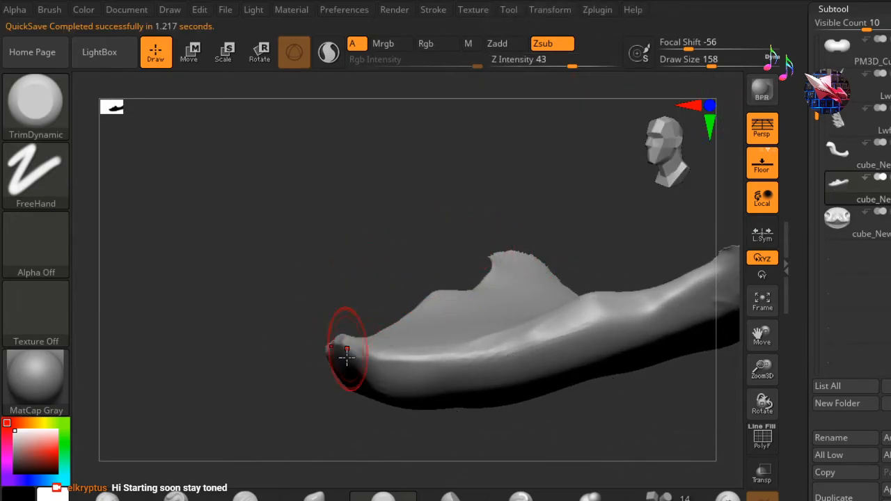
# - Set the draw size to 293 and trim the jagged middle of the lower jaw's rear edge
pyautogui.moveTo(541, 179); pyautogui.dragTo(452, 206)
pyautogui.keyDown('ctrl'); pyautogui.moveTo(593, 259); pyautogui.dragTo(520, 253, button='right'); pyautogui.keyUp('ctrl')
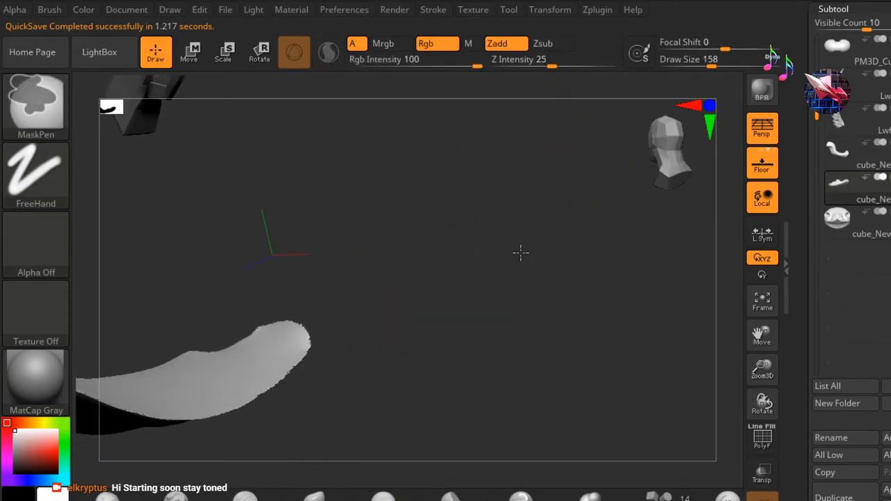
pyautogui.moveTo(459, 308)
pyautogui.mouseDown(button='right')
pyautogui.moveTo(480, 265)
pyautogui.moveTo(501, 280)
pyautogui.moveTo(471, 265)
pyautogui.moveTo(490, 342)
pyautogui.moveTo(530, 325)
pyautogui.moveTo(529, 309)
pyautogui.moveTo(404, 348)
pyautogui.moveTo(416, 343)
pyautogui.moveTo(407, 229)
pyautogui.mouseUp(button='right')
pyautogui.moveTo(293, 220); pyautogui.dragTo(475, 203, button='right')
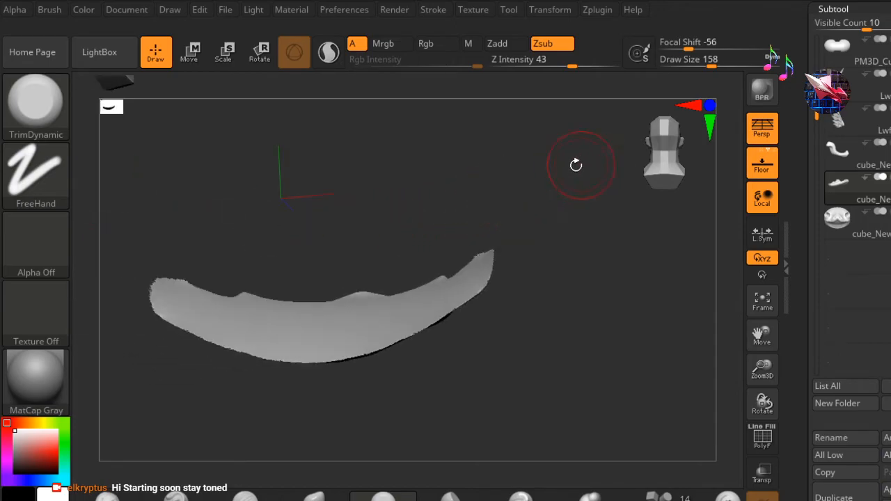
pyautogui.press('space')
pyautogui.moveTo(572, 171); pyautogui.dragTo(590, 172)
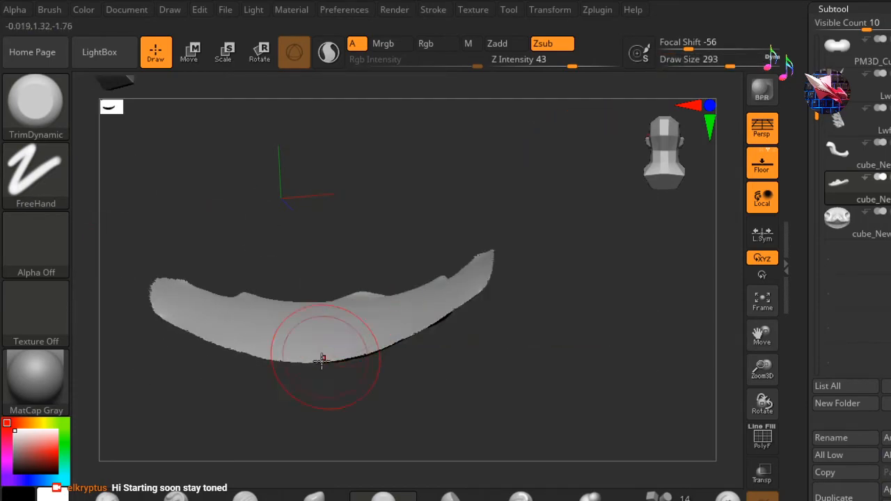
pyautogui.moveTo(378, 408)
pyautogui.mouseDown(button='right')
pyautogui.moveTo(378, 372)
pyautogui.moveTo(410, 388)
pyautogui.moveTo(401, 354)
pyautogui.mouseUp(button='right')
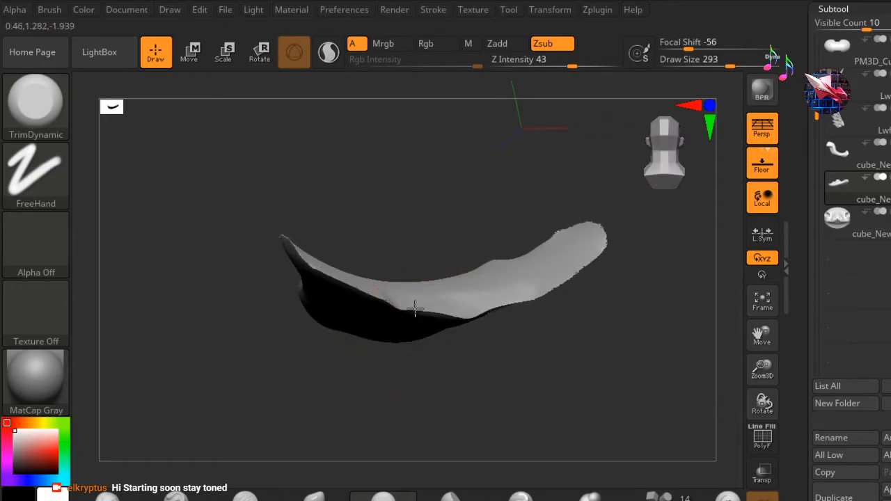
pyautogui.moveTo(469, 215)
pyautogui.mouseDown(button='right')
pyautogui.moveTo(489, 193)
pyautogui.moveTo(490, 175)
pyautogui.moveTo(464, 155)
pyautogui.moveTo(449, 193)
pyautogui.moveTo(463, 202)
pyautogui.mouseUp(button='right')
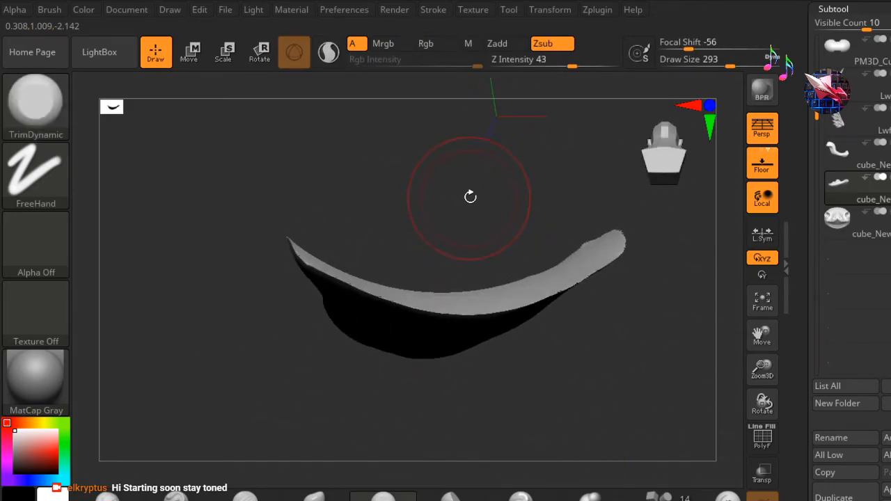
# - Set the draw size to 187 and trim the open crack where the side rim meets the rear edge
pyautogui.press('space')
pyautogui.moveTo(478, 188); pyautogui.dragTo(473, 188)
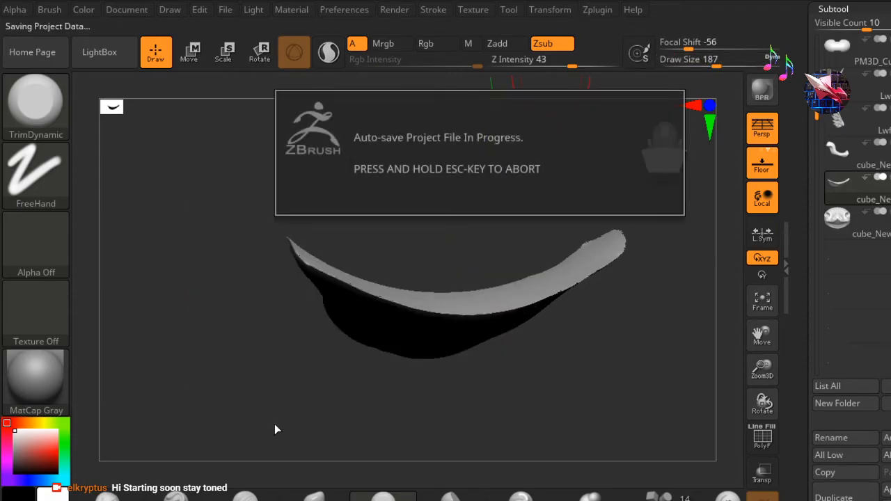
pyautogui.moveTo(415, 213)
pyautogui.mouseDown()
pyautogui.moveTo(461, 193)
pyautogui.moveTo(422, 258)
pyautogui.moveTo(435, 265)
pyautogui.moveTo(452, 255)
pyautogui.moveTo(316, 293)
pyautogui.mouseUp()
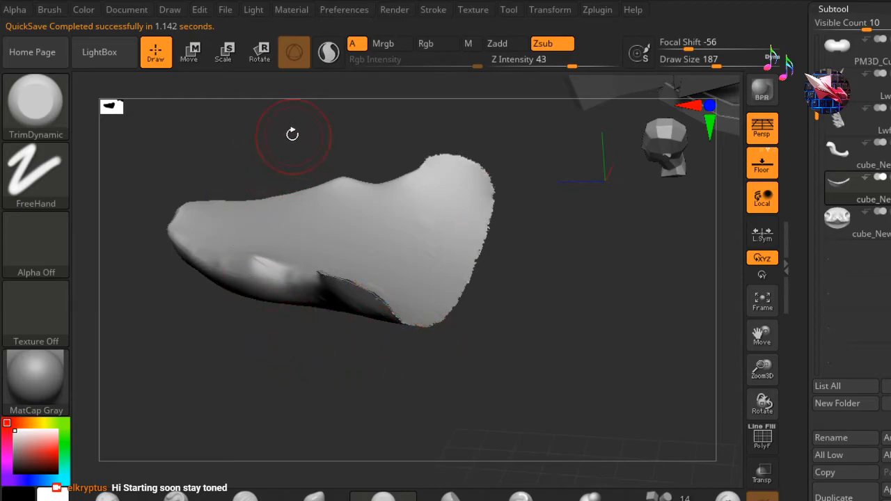
pyautogui.keyDown('ctrl'); pyautogui.moveTo(265, 148); pyautogui.dragTo(382, 140, button='right'); pyautogui.keyUp('ctrl')
pyautogui.moveTo(339, 455)
pyautogui.mouseDown()
pyautogui.moveTo(322, 458)
pyautogui.moveTo(334, 453)
pyautogui.moveTo(328, 302)
pyautogui.mouseUp()
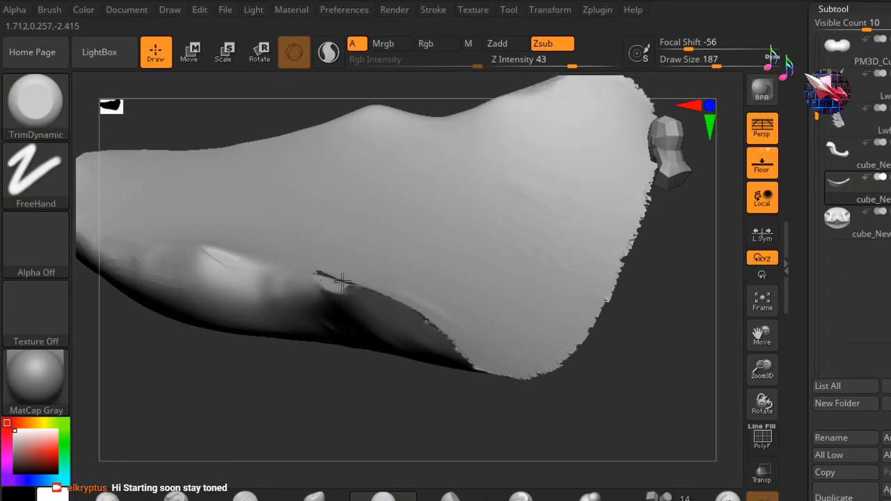
pyautogui.moveTo(481, 417)
pyautogui.mouseDown()
pyautogui.moveTo(455, 423)
pyautogui.moveTo(513, 408)
pyautogui.moveTo(522, 414)
pyautogui.moveTo(510, 244)
pyautogui.moveTo(475, 295)
pyautogui.moveTo(471, 276)
pyautogui.moveTo(424, 275)
pyautogui.moveTo(350, 310)
pyautogui.mouseUp()
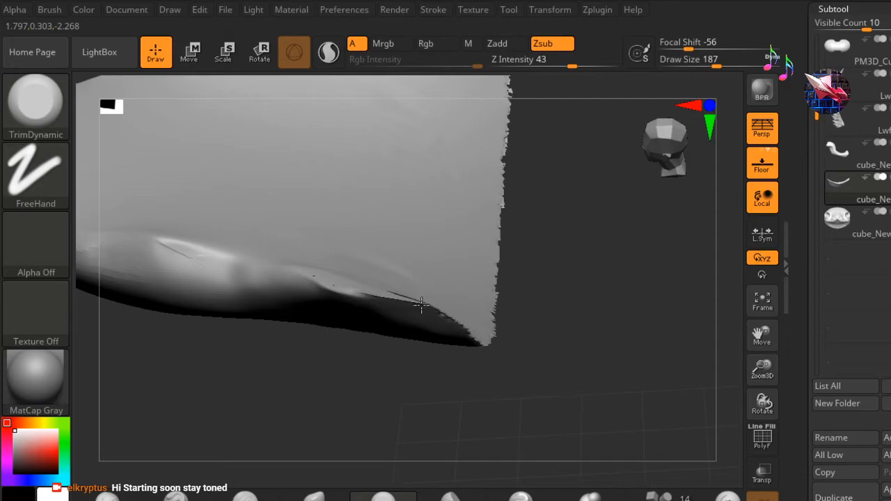
pyautogui.moveTo(553, 298)
pyautogui.mouseDown()
pyautogui.moveTo(562, 312)
pyautogui.moveTo(569, 304)
pyautogui.moveTo(338, 297)
pyautogui.moveTo(316, 317)
pyautogui.mouseUp()
pyautogui.moveTo(219, 390)
pyautogui.mouseDown()
pyautogui.moveTo(246, 397)
pyautogui.moveTo(373, 325)
pyautogui.mouseUp()
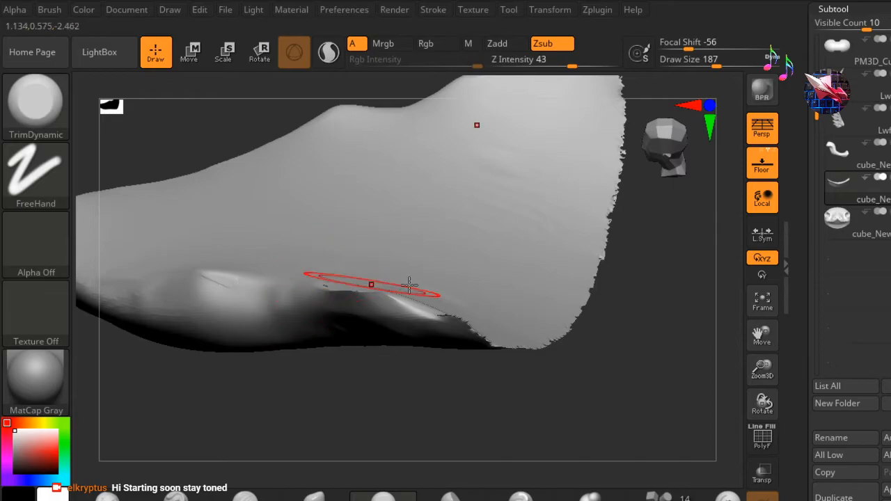
# - Trim the pointed rear corner of the lower jaw and smooth the jagged edge running down from its tip
pyautogui.moveTo(614, 399)
pyautogui.mouseDown()
pyautogui.moveTo(629, 258)
pyautogui.moveTo(644, 223)
pyautogui.mouseUp()
pyautogui.moveTo(677, 126); pyautogui.dragTo(654, 101)
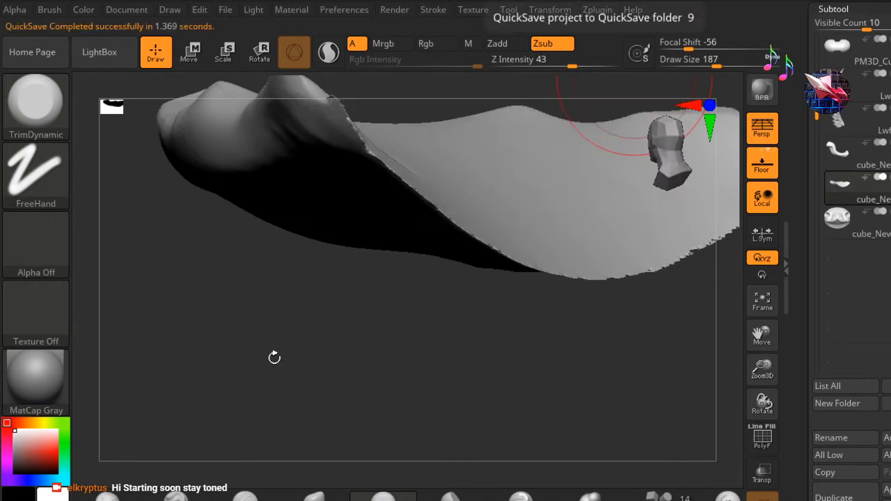
pyautogui.moveTo(228, 299)
pyautogui.mouseDown()
pyautogui.moveTo(231, 411)
pyautogui.moveTo(408, 209)
pyautogui.mouseUp()
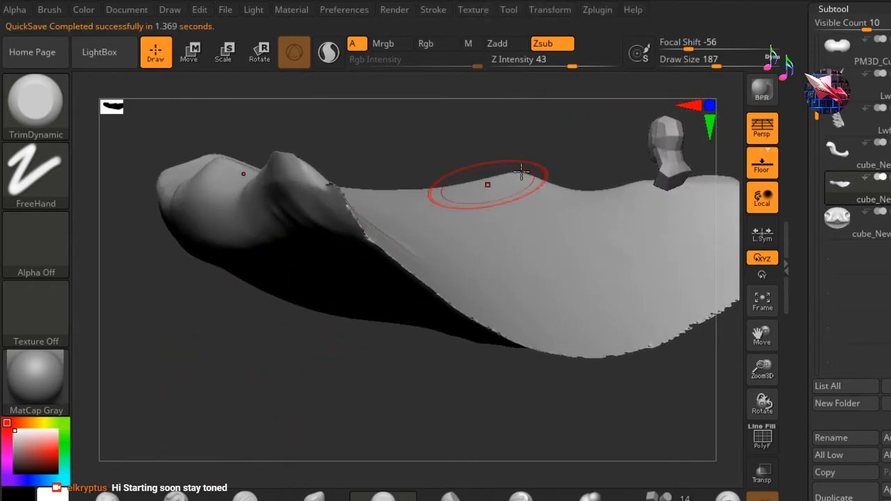
pyautogui.moveTo(619, 128)
pyautogui.mouseDown()
pyautogui.moveTo(577, 114)
pyautogui.moveTo(274, 324)
pyautogui.mouseUp()
pyautogui.moveTo(263, 388)
pyautogui.mouseDown()
pyautogui.moveTo(243, 338)
pyautogui.moveTo(285, 318)
pyautogui.moveTo(295, 338)
pyautogui.moveTo(280, 348)
pyautogui.moveTo(363, 181)
pyautogui.mouseUp()
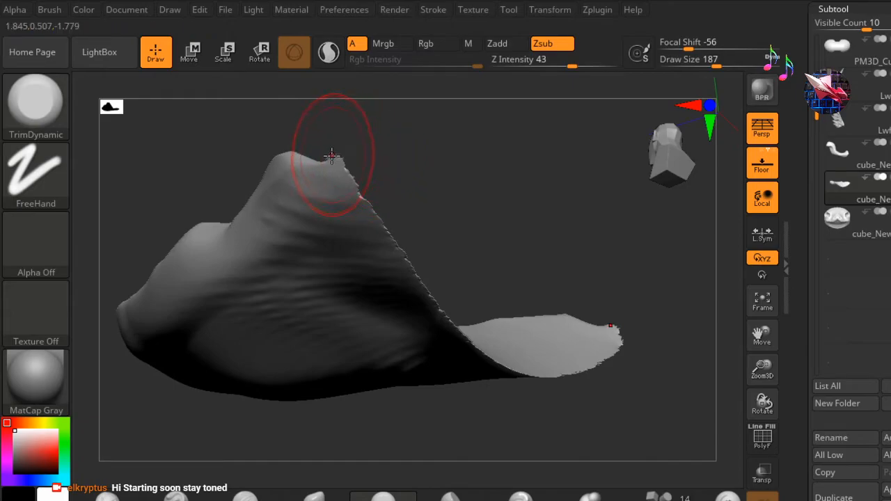
pyautogui.moveTo(426, 171); pyautogui.dragTo(354, 169)
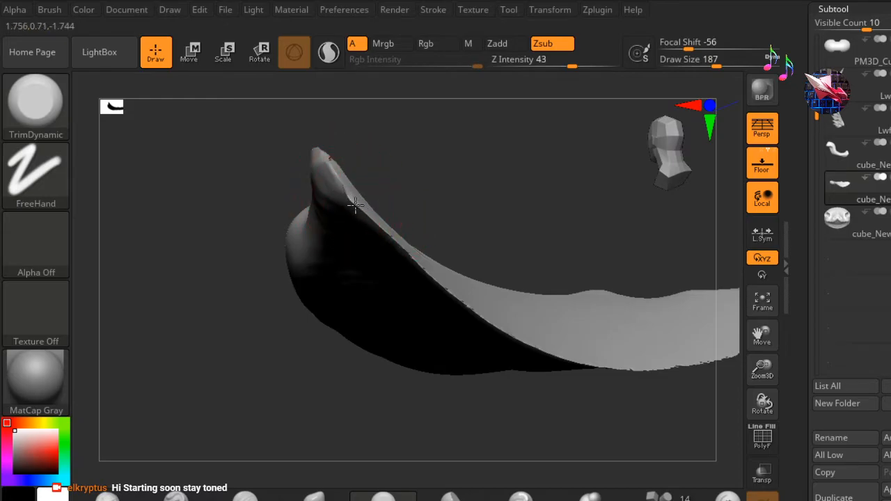
pyautogui.moveTo(411, 209)
pyautogui.mouseDown()
pyautogui.moveTo(469, 193)
pyautogui.moveTo(413, 203)
pyautogui.moveTo(441, 179)
pyautogui.moveTo(673, 148)
pyautogui.moveTo(630, 87)
pyautogui.mouseUp()
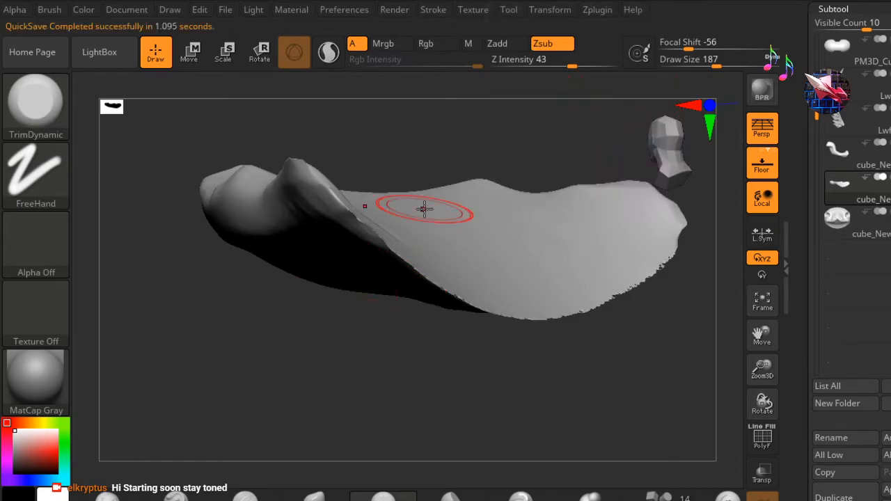
# - Trim the jagged rear edge along its underside, from the middle of the lower jaw out toward one rear tip
pyautogui.moveTo(513, 133); pyautogui.dragTo(584, 186)
pyautogui.keyDown('ctrl'); pyautogui.moveTo(584, 186); pyautogui.dragTo(523, 181, button='right'); pyautogui.keyUp('ctrl')
pyautogui.moveTo(523, 181); pyautogui.dragTo(543, 198)
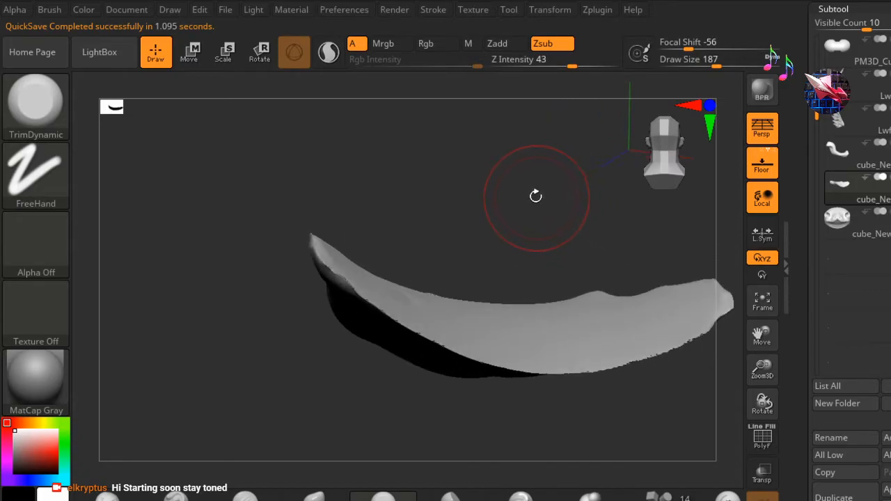
pyautogui.keyDown('alt'); pyautogui.moveTo(526, 177); pyautogui.dragTo(495, 163, button='right'); pyautogui.keyUp('alt')
pyautogui.keyDown('ctrl'); pyautogui.moveTo(540, 194); pyautogui.dragTo(495, 189, button='right'); pyautogui.keyUp('ctrl')
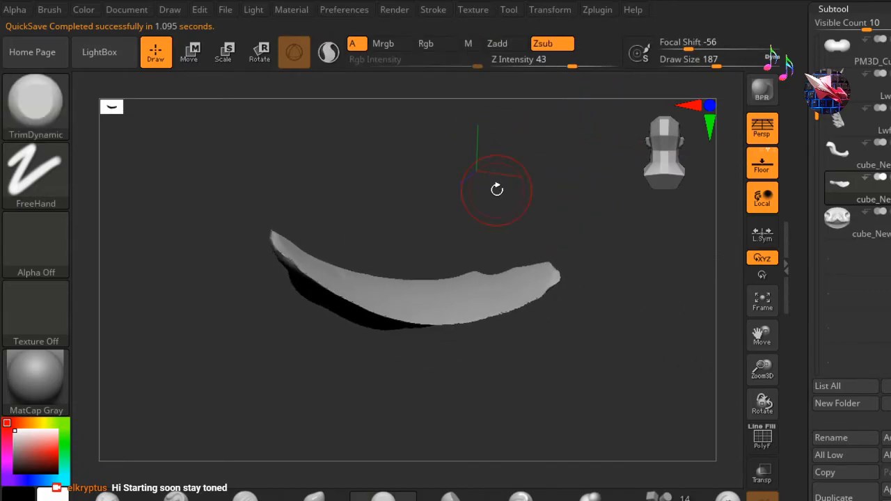
pyautogui.moveTo(501, 210)
pyautogui.mouseDown()
pyautogui.moveTo(501, 183)
pyautogui.moveTo(501, 221)
pyautogui.mouseUp()
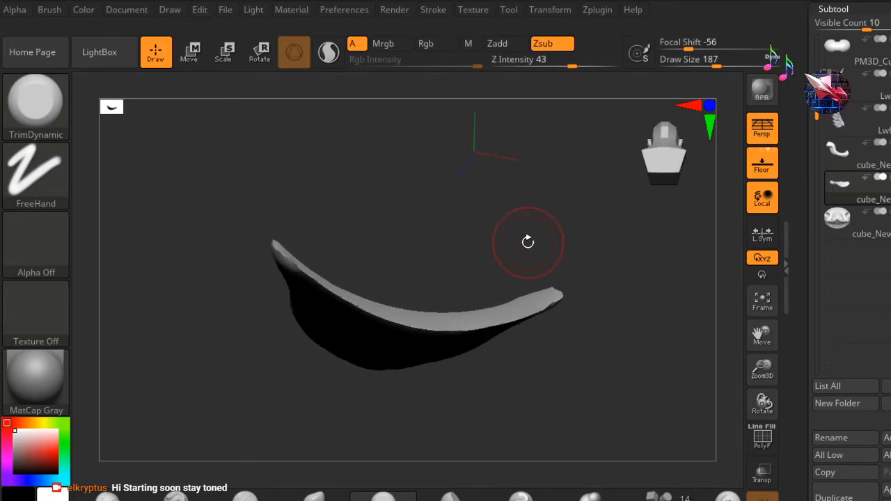
pyautogui.moveTo(556, 216); pyautogui.dragTo(527, 231)
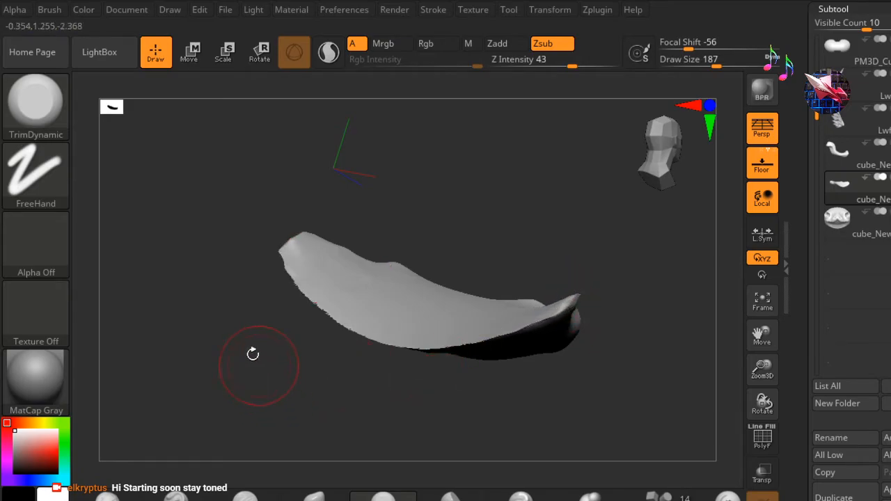
pyautogui.keyDown('ctrl'); pyautogui.moveTo(195, 318); pyautogui.dragTo(303, 305, button='right'); pyautogui.keyUp('ctrl')
pyautogui.moveTo(458, 203); pyautogui.dragTo(472, 140)
pyautogui.moveTo(317, 269); pyautogui.dragTo(345, 376)
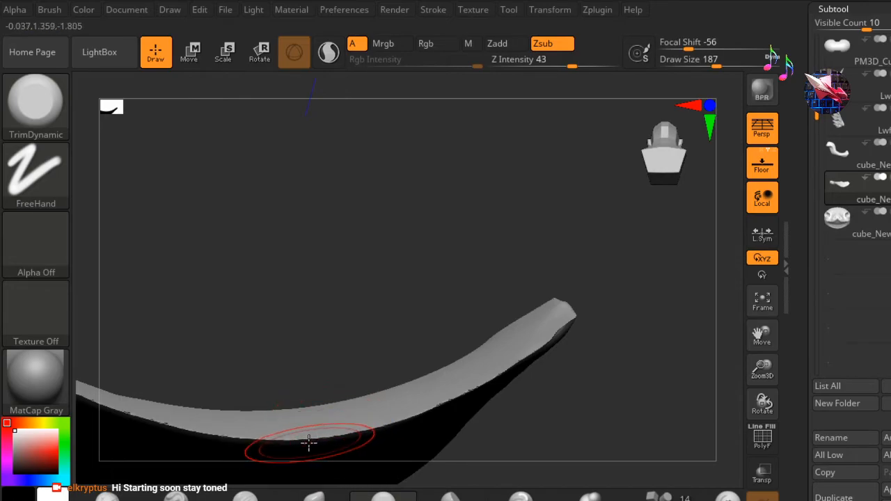
pyautogui.moveTo(356, 428); pyautogui.dragTo(359, 427)
pyautogui.moveTo(309, 440); pyautogui.dragTo(423, 406)
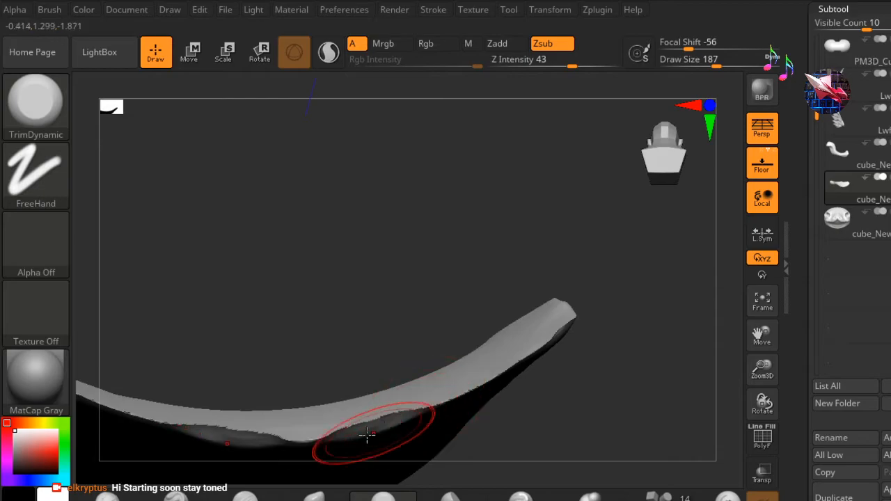
pyautogui.moveTo(315, 441); pyautogui.dragTo(341, 427)
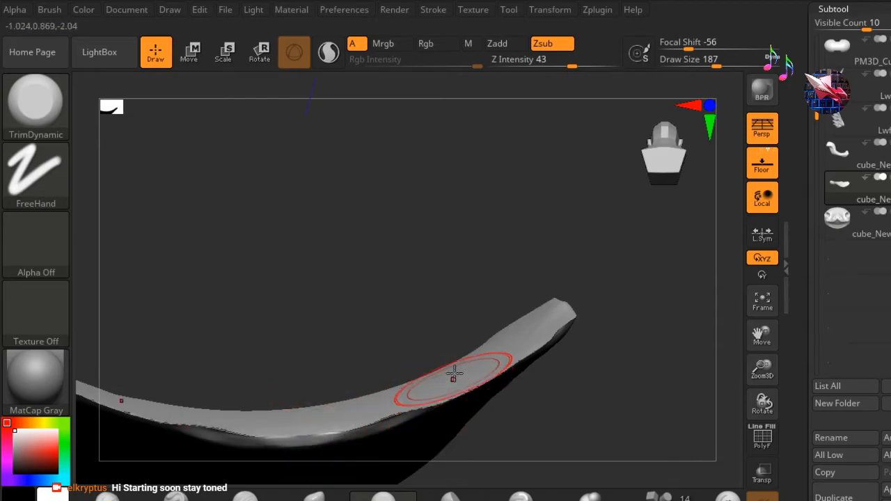
pyautogui.moveTo(393, 419); pyautogui.dragTo(388, 421)
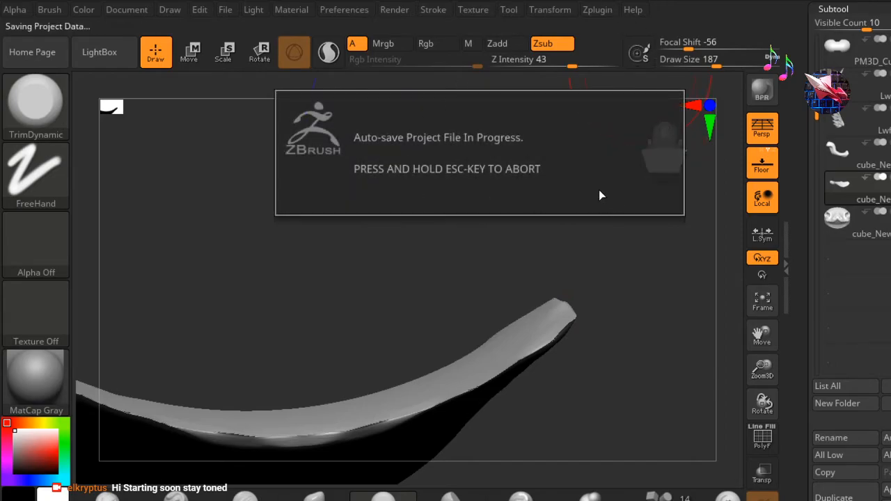
# - Smooth the underside of the rear edge on the opposite half, between the middle and the other rear tip
pyautogui.moveTo(581, 168); pyautogui.dragTo(483, 213)
pyautogui.moveTo(415, 255); pyautogui.dragTo(406, 231)
pyautogui.keyDown('ctrl'); pyautogui.moveTo(446, 184); pyautogui.dragTo(476, 200, button='right'); pyautogui.keyUp('ctrl')
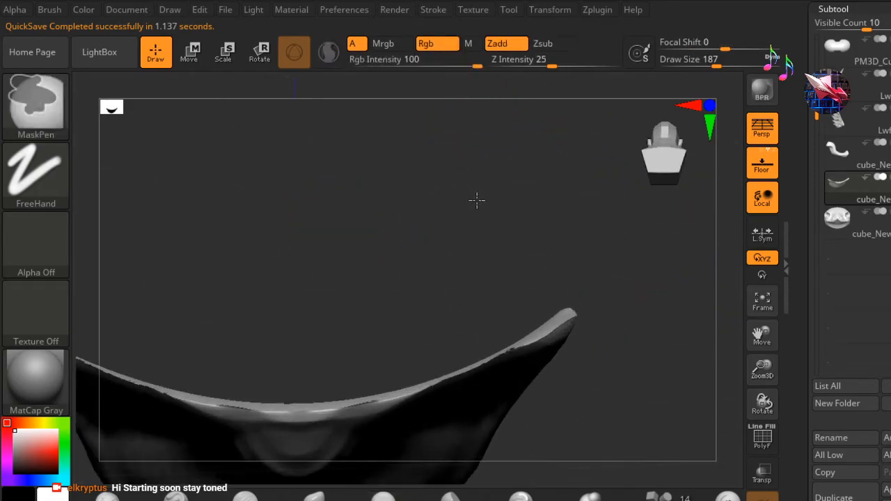
pyautogui.keyDown('alt'); pyautogui.moveTo(282, 249); pyautogui.dragTo(417, 170, button='right'); pyautogui.keyUp('alt')
pyautogui.moveTo(380, 234); pyautogui.dragTo(390, 268)
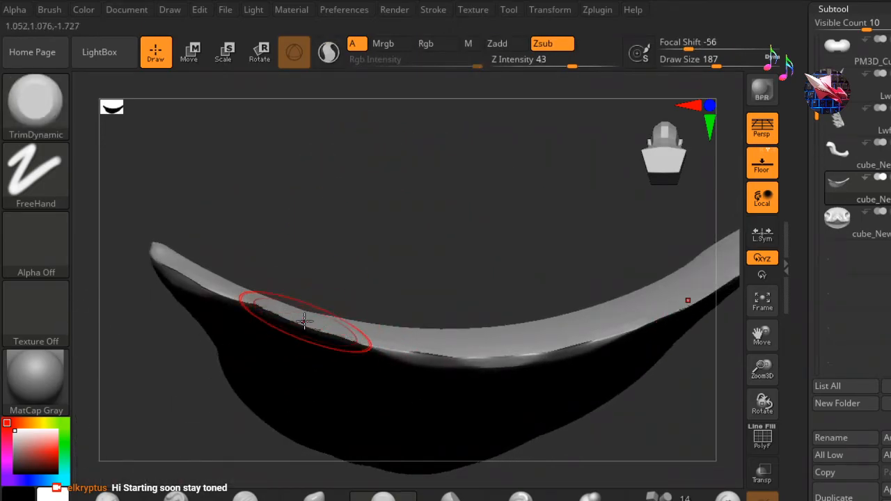
pyautogui.moveTo(268, 313); pyautogui.dragTo(277, 310)
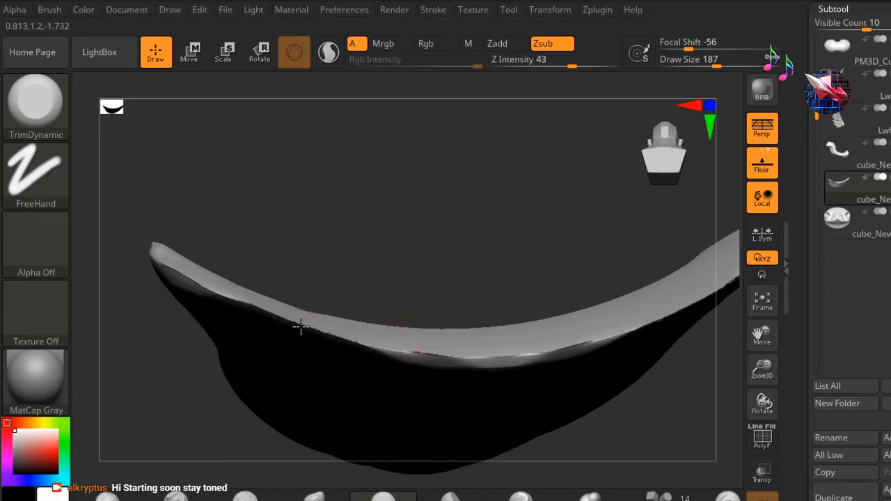
# - Bevel the middle of the rear edge with further trim strokes and continue outward toward the rear tip
pyautogui.moveTo(398, 205)
pyautogui.mouseDown()
pyautogui.moveTo(396, 219)
pyautogui.moveTo(390, 205)
pyautogui.moveTo(394, 246)
pyautogui.moveTo(413, 300)
pyautogui.moveTo(483, 354)
pyautogui.mouseUp()
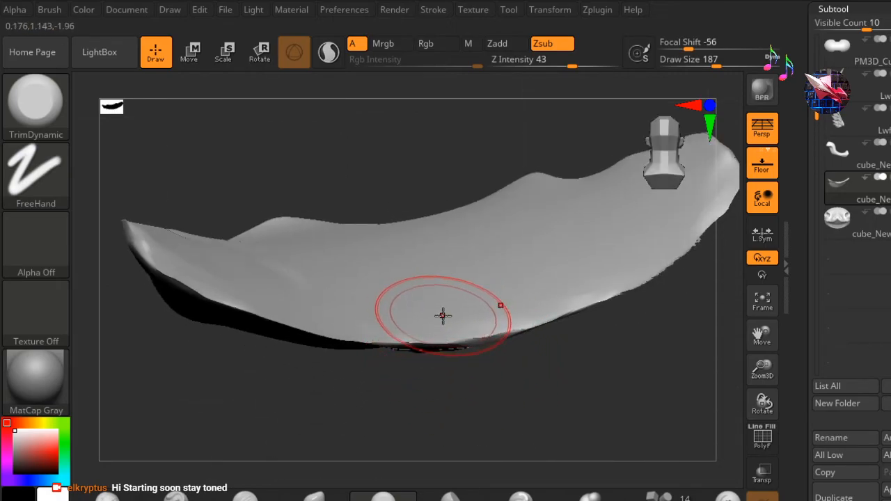
pyautogui.moveTo(444, 395)
pyautogui.mouseDown()
pyautogui.moveTo(445, 359)
pyautogui.moveTo(431, 343)
pyautogui.moveTo(401, 340)
pyautogui.moveTo(418, 343)
pyautogui.mouseUp()
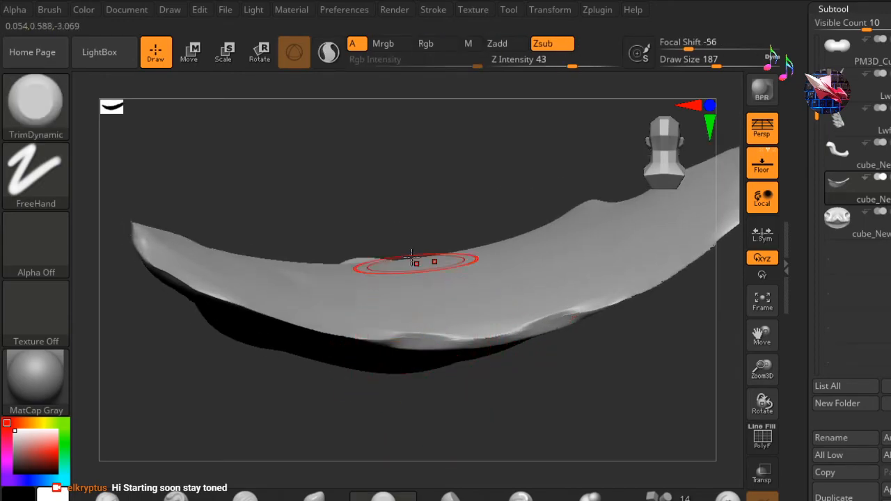
pyautogui.moveTo(397, 173)
pyautogui.mouseDown()
pyautogui.moveTo(378, 176)
pyautogui.moveTo(398, 370)
pyautogui.moveTo(369, 339)
pyautogui.moveTo(328, 327)
pyautogui.mouseUp()
pyautogui.moveTo(264, 311); pyautogui.dragTo(246, 305)
pyautogui.moveTo(306, 229); pyautogui.dragTo(302, 187)
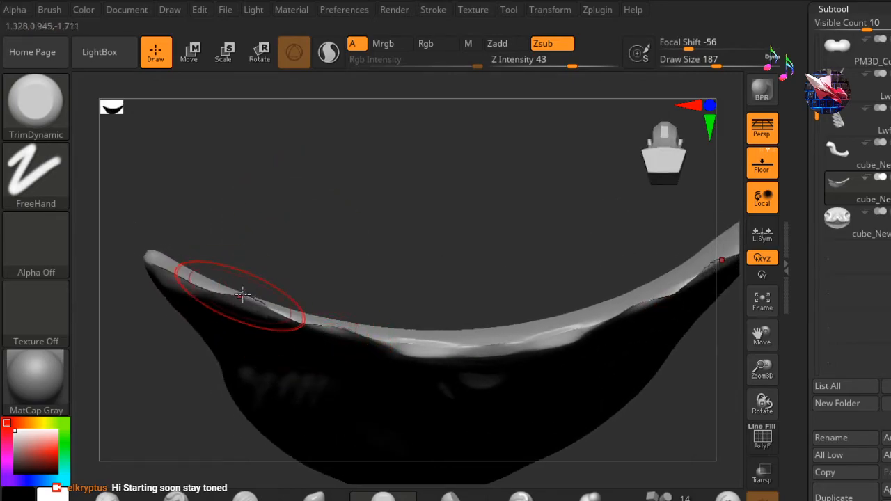
# - Trim the remaining uneven lip along the lower jaw's rear edge toward the rear tip with the TrimDynamic brush
pyautogui.moveTo(303, 270); pyautogui.dragTo(264, 309)
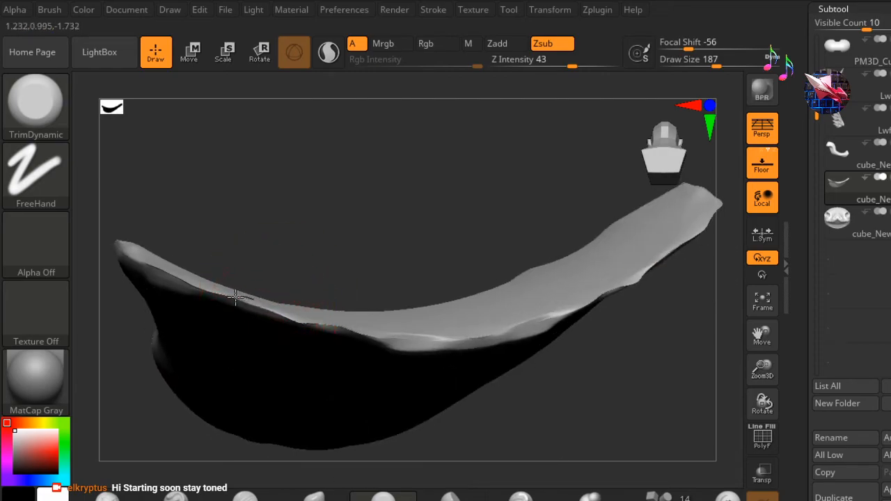
pyautogui.moveTo(289, 229)
pyautogui.mouseDown()
pyautogui.moveTo(328, 239)
pyautogui.moveTo(358, 232)
pyautogui.moveTo(298, 254)
pyautogui.moveTo(364, 236)
pyautogui.moveTo(302, 230)
pyautogui.moveTo(297, 243)
pyautogui.moveTo(351, 335)
pyautogui.mouseUp()
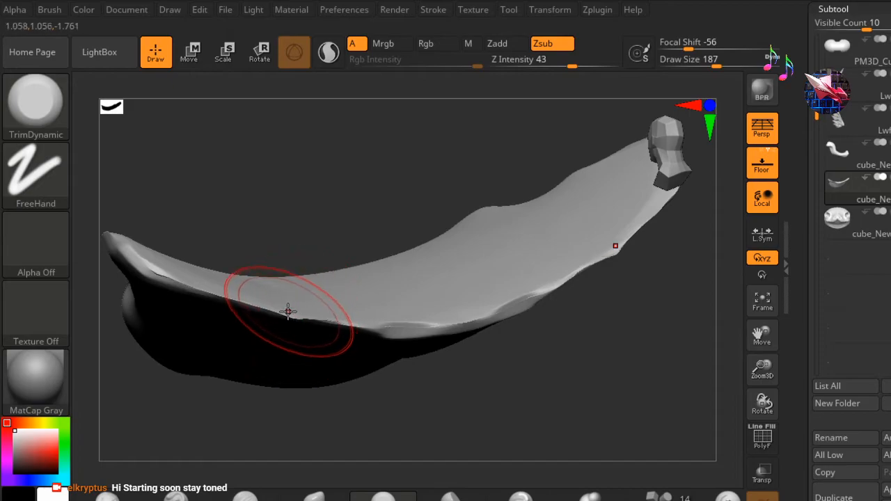
pyautogui.moveTo(323, 248)
pyautogui.mouseDown()
pyautogui.moveTo(334, 185)
pyautogui.moveTo(370, 206)
pyautogui.moveTo(588, 174)
pyautogui.mouseUp()
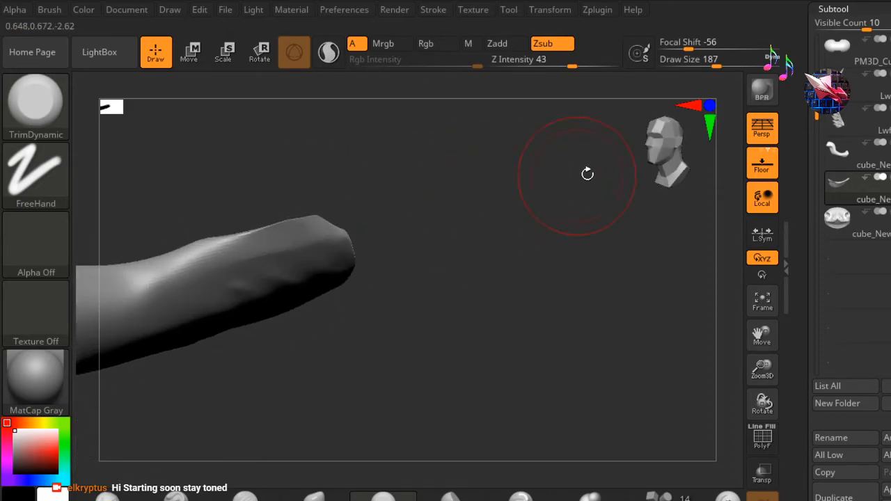
pyautogui.moveTo(676, 160); pyautogui.dragTo(587, 29)
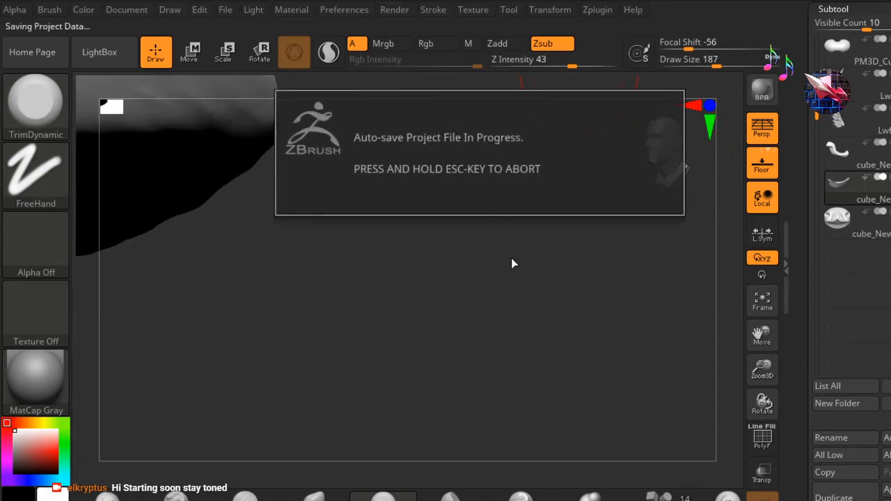
pyautogui.moveTo(586, 252)
pyautogui.keyDown('ctrl'); pyautogui.mouseDown(button='right')
pyautogui.moveTo(597, 223)
pyautogui.moveTo(444, 230)
pyautogui.moveTo(520, 294)
pyautogui.moveTo(487, 211)
pyautogui.moveTo(551, 250)
pyautogui.moveTo(631, 184)
pyautogui.mouseUp(button='right'); pyautogui.keyUp('ctrl')
pyautogui.moveTo(674, 150)
pyautogui.mouseDown(button='right')
pyautogui.moveTo(586, 187)
pyautogui.moveTo(545, 231)
pyautogui.moveTo(563, 281)
pyautogui.moveTo(534, 283)
pyautogui.moveTo(521, 312)
pyautogui.moveTo(278, 478)
pyautogui.mouseUp(button='right')
# - Switch to the Move brush and show the upper-head subtool again together with the lower jaw
pyautogui.press('b')
pyautogui.press('m')
pyautogui.press('v')
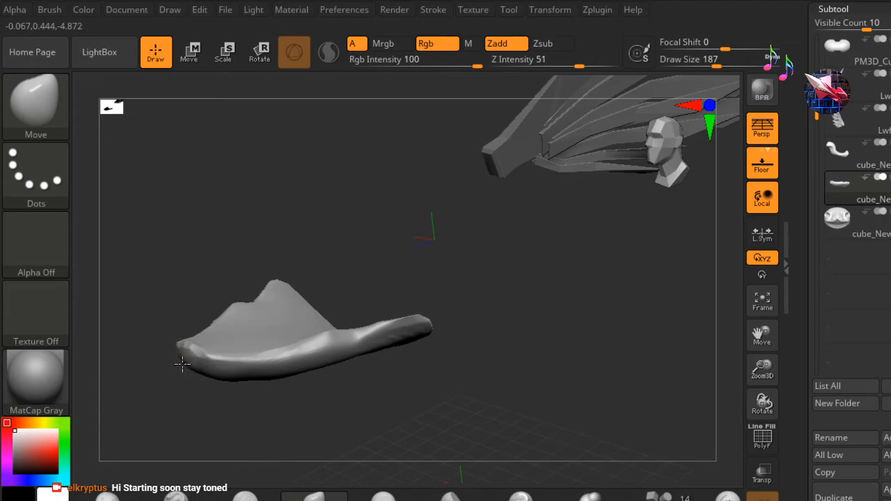
pyautogui.moveTo(169, 392)
pyautogui.mouseDown(button='right')
pyautogui.moveTo(222, 370)
pyautogui.moveTo(234, 352)
pyautogui.mouseUp(button='right')
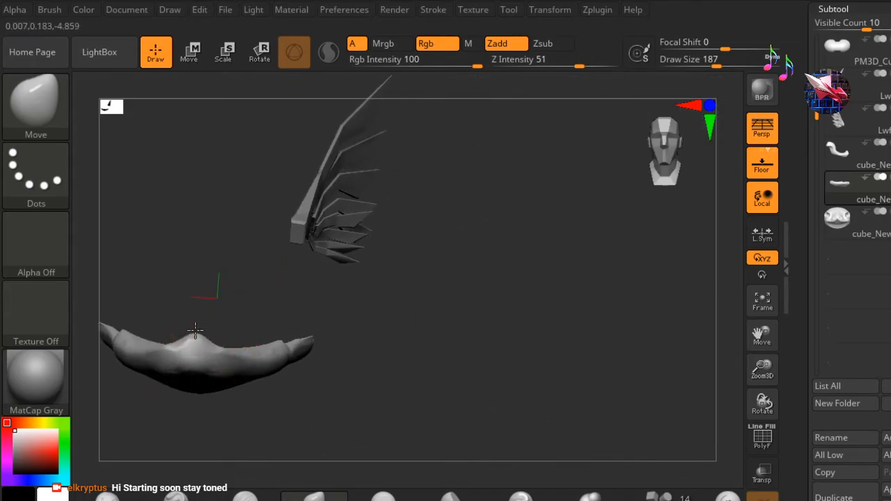
pyautogui.moveTo(195, 330)
pyautogui.mouseDown(button='right')
pyautogui.moveTo(219, 294)
pyautogui.moveTo(183, 310)
pyautogui.moveTo(167, 341)
pyautogui.moveTo(220, 350)
pyautogui.moveTo(340, 274)
pyautogui.mouseUp(button='right')
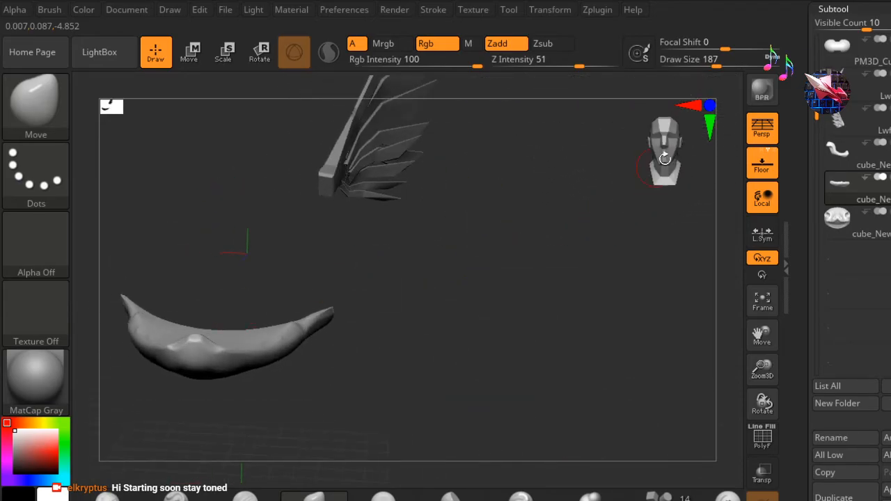
pyautogui.moveTo(665, 159); pyautogui.dragTo(662, 151)
pyautogui.moveTo(492, 264)
pyautogui.mouseDown()
pyautogui.moveTo(541, 262)
pyautogui.moveTo(562, 293)
pyautogui.moveTo(554, 271)
pyautogui.mouseUp()
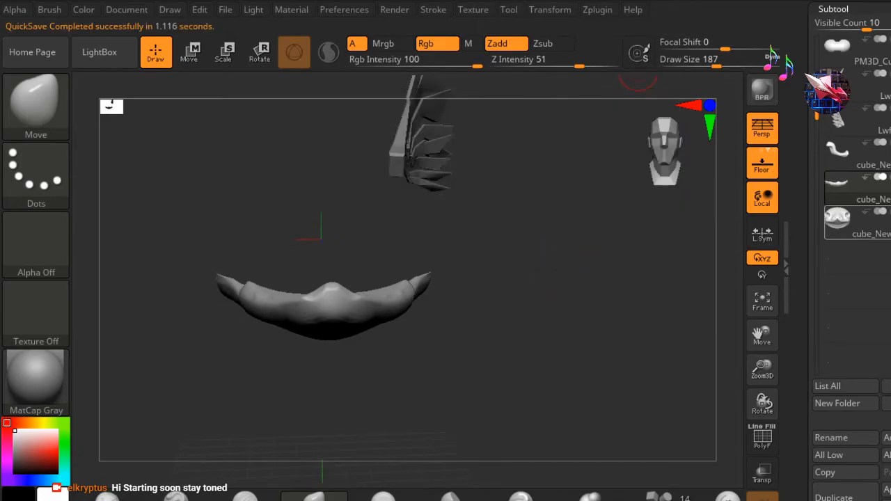
pyautogui.click(889, 223)
pyautogui.moveTo(531, 270)
pyautogui.mouseDown()
pyautogui.moveTo(557, 300)
pyautogui.moveTo(533, 285)
pyautogui.moveTo(521, 209)
pyautogui.moveTo(616, 251)
pyautogui.moveTo(592, 288)
pyautogui.moveTo(530, 279)
pyautogui.moveTo(513, 294)
pyautogui.moveTo(495, 280)
pyautogui.mouseUp()
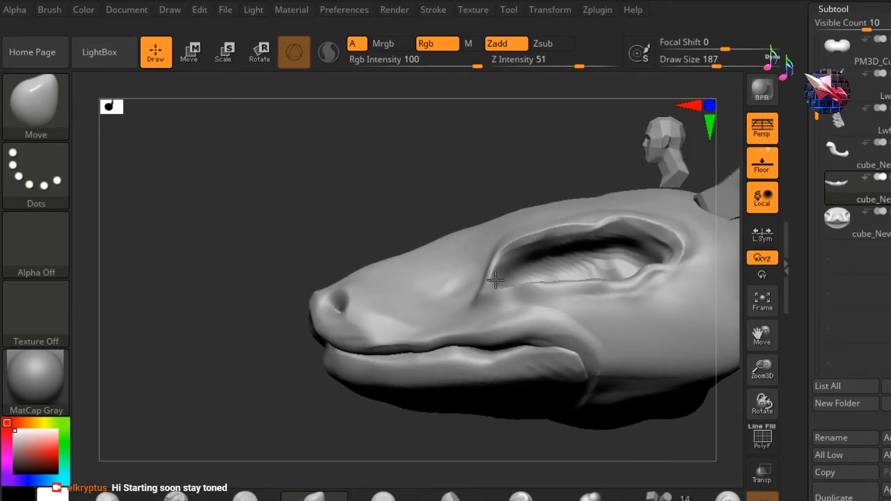
# - Enlarge the Move brush to a draw size of 1000 for broad changes to the lower jaw
pyautogui.moveTo(445, 155)
pyautogui.mouseDown()
pyautogui.moveTo(429, 145)
pyautogui.moveTo(446, 121)
pyautogui.moveTo(473, 123)
pyautogui.mouseUp()
pyautogui.press('space')
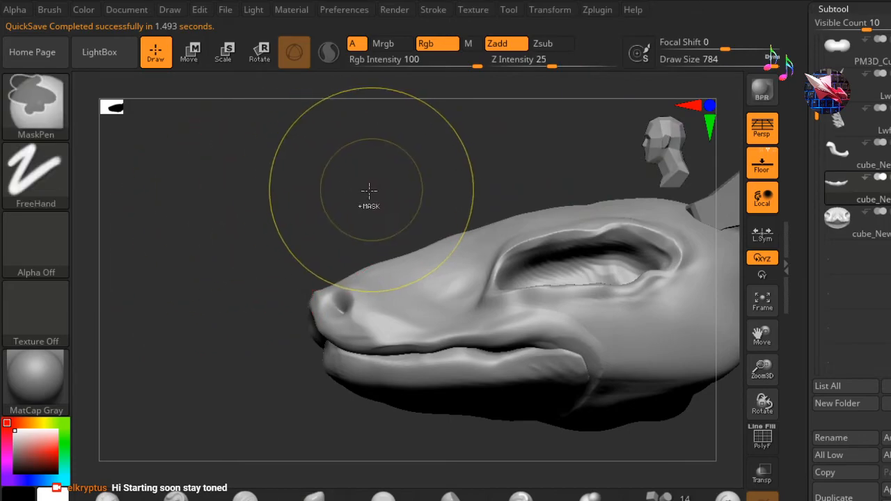
pyautogui.keyDown('ctrl'); pyautogui.moveTo(371, 189); pyautogui.dragTo(323, 194, button='right'); pyautogui.keyUp('ctrl')
pyautogui.moveTo(215, 329); pyautogui.dragTo(246, 313)
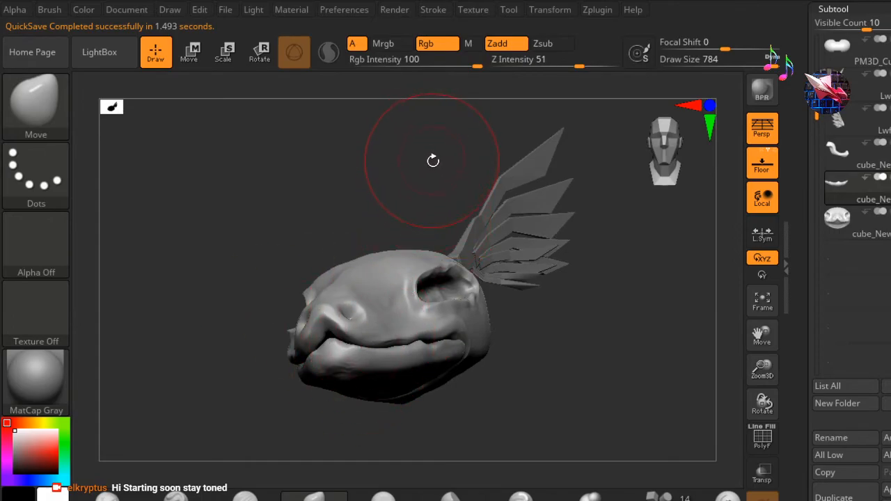
pyautogui.press('space')
pyautogui.moveTo(437, 165); pyautogui.dragTo(472, 169)
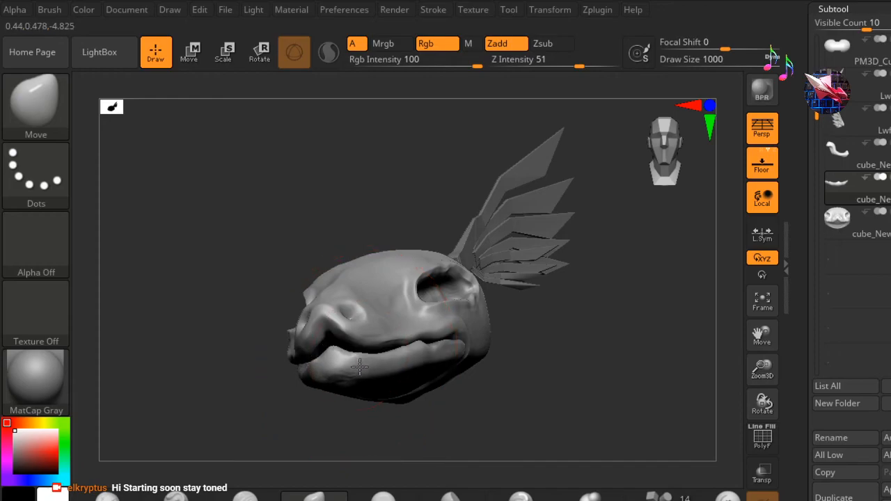
# - Reshape the lower jaw with broad Move strokes so its rim and sides fit under the upper lip
pyautogui.moveTo(617, 301)
pyautogui.mouseDown()
pyautogui.moveTo(628, 310)
pyautogui.moveTo(647, 151)
pyautogui.moveTo(645, 174)
pyautogui.mouseUp()
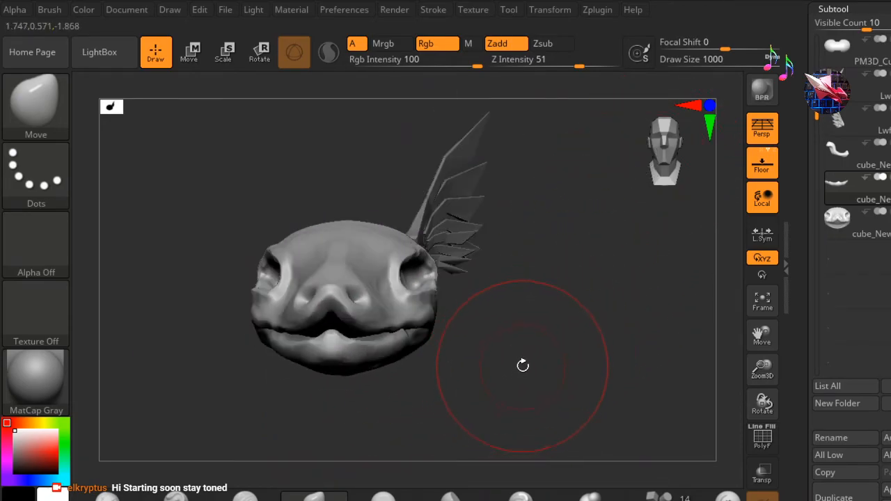
pyautogui.moveTo(499, 365)
pyautogui.mouseDown()
pyautogui.moveTo(408, 368)
pyautogui.moveTo(405, 360)
pyautogui.moveTo(410, 372)
pyautogui.mouseUp()
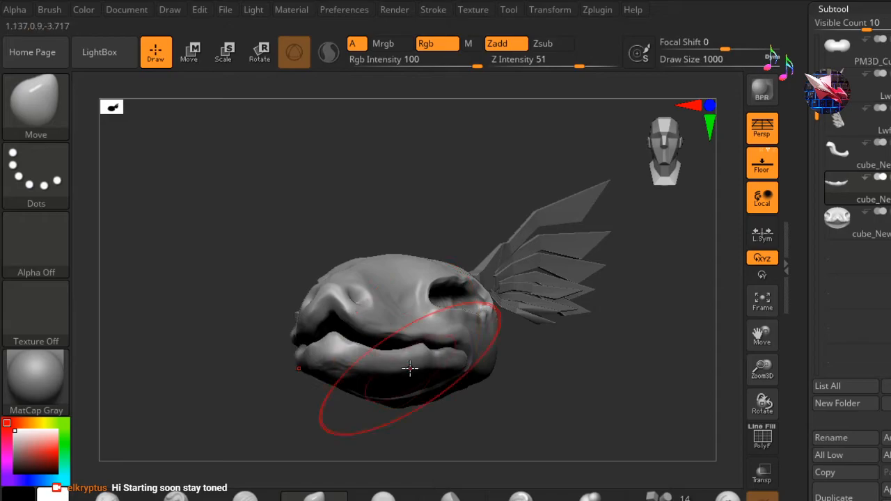
pyautogui.moveTo(501, 392)
pyautogui.mouseDown()
pyautogui.moveTo(515, 405)
pyautogui.moveTo(467, 383)
pyautogui.moveTo(466, 364)
pyautogui.mouseUp()
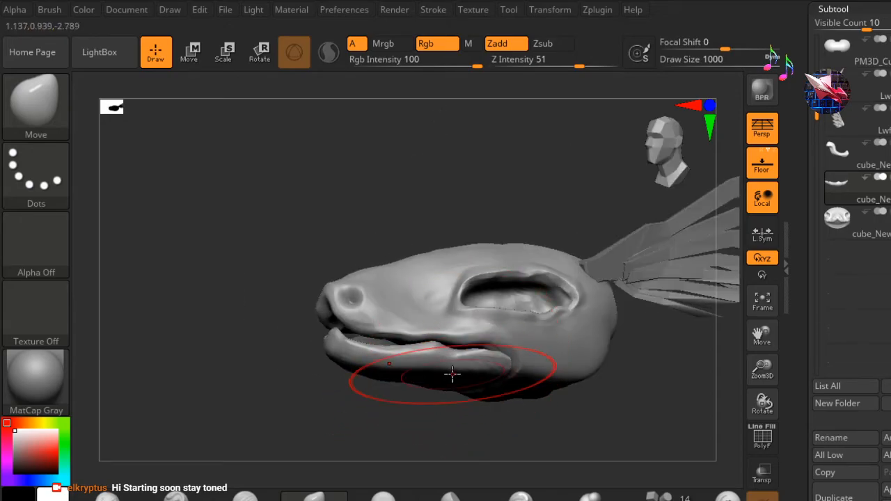
pyautogui.moveTo(394, 424); pyautogui.dragTo(437, 428)
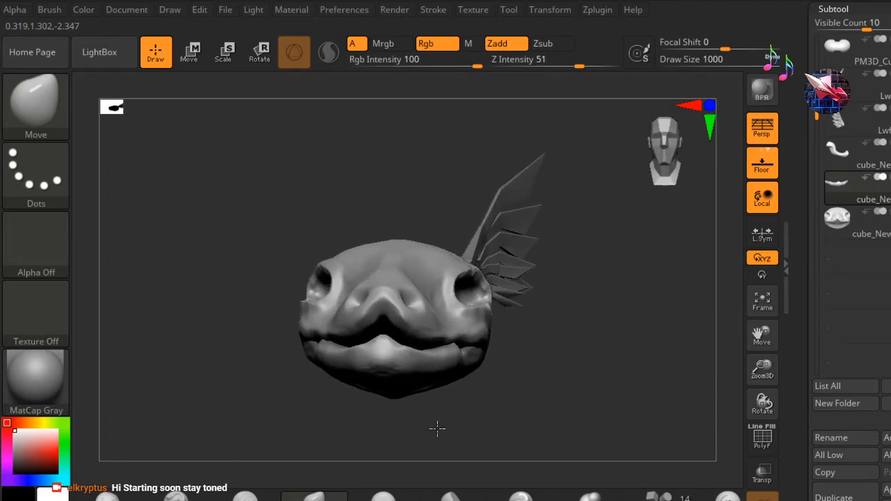
pyautogui.moveTo(700, 152); pyautogui.dragTo(660, 156)
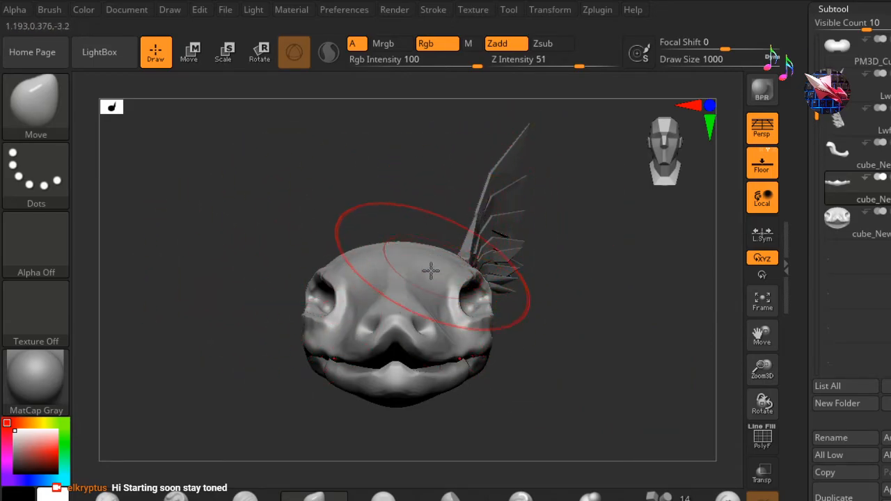
pyautogui.moveTo(600, 339)
pyautogui.mouseDown()
pyautogui.moveTo(555, 370)
pyautogui.moveTo(597, 364)
pyautogui.moveTo(581, 357)
pyautogui.mouseUp()
# - Activate the rotate gizmo for the lower jaw in side view and place its pivot at the mouth corner
pyautogui.click(652, 165)
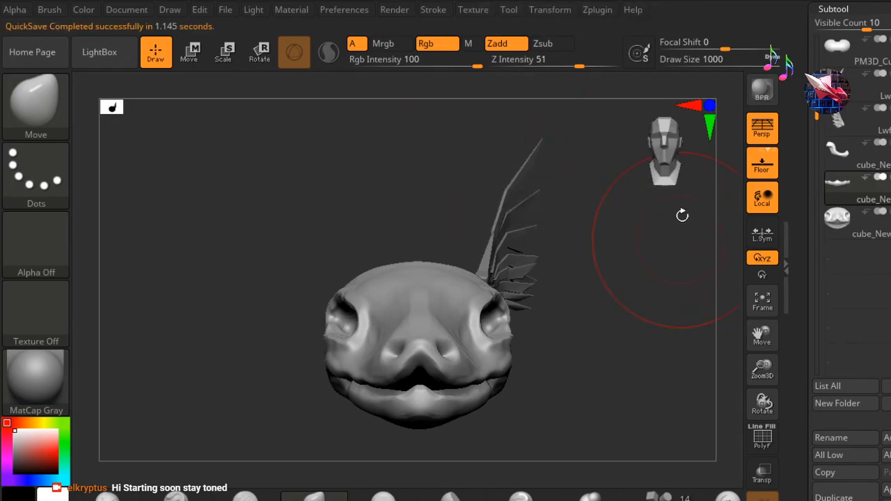
pyautogui.click(659, 158)
pyautogui.click(650, 159)
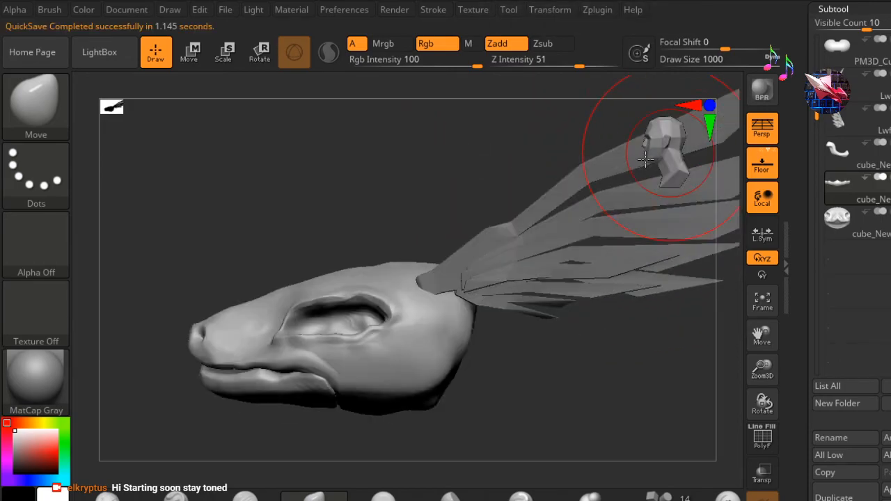
pyautogui.click(253, 61)
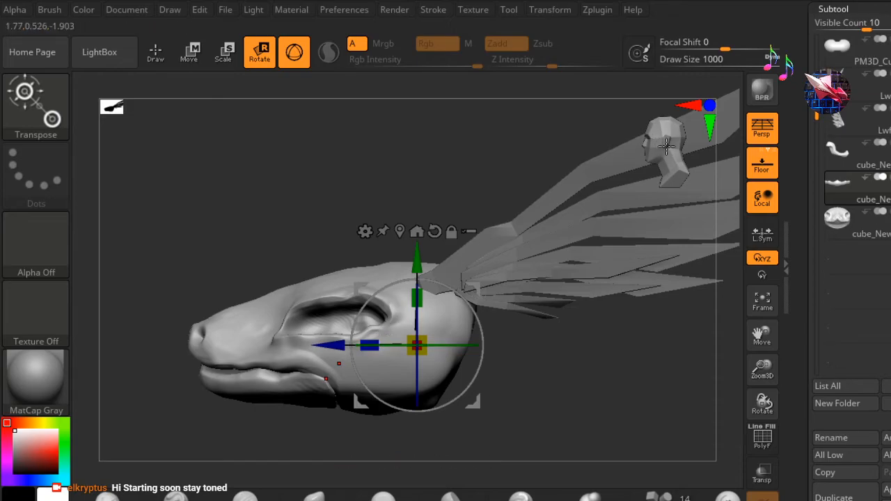
pyautogui.keyDown('alt'); pyautogui.moveTo(228, 218); pyautogui.dragTo(284, 211); pyautogui.keyUp('alt')
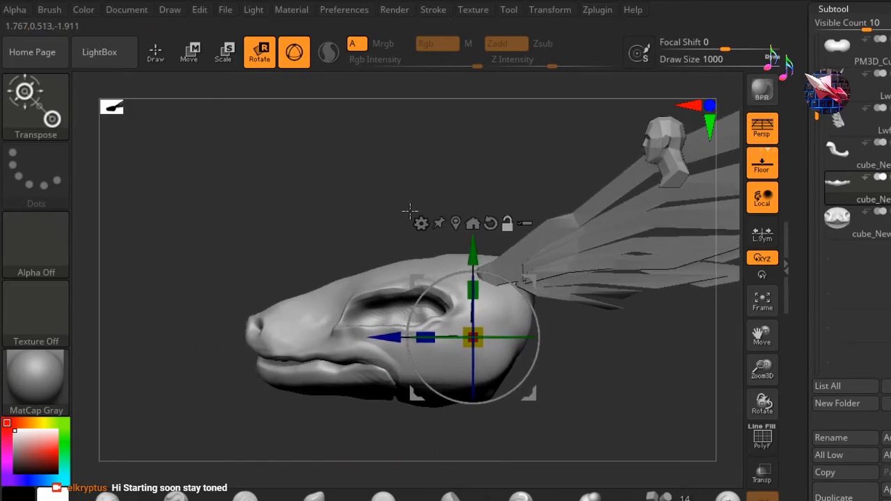
pyautogui.click(508, 225)
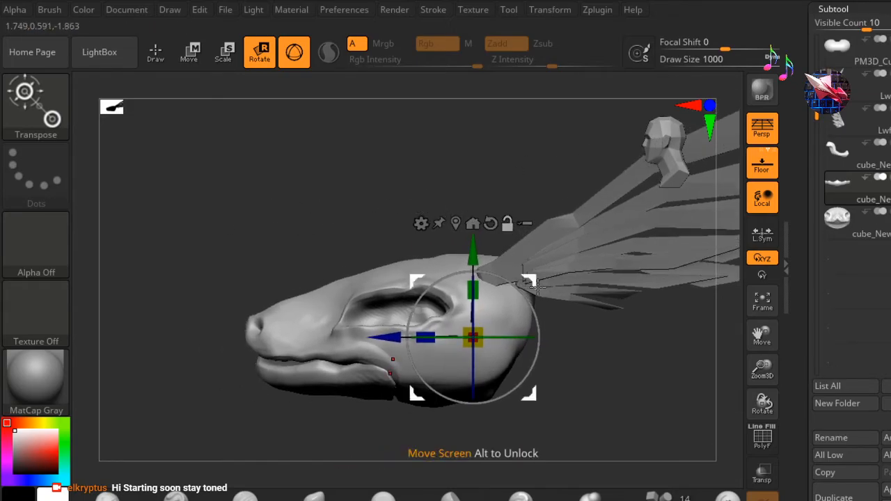
pyautogui.moveTo(533, 277); pyautogui.dragTo(458, 313)
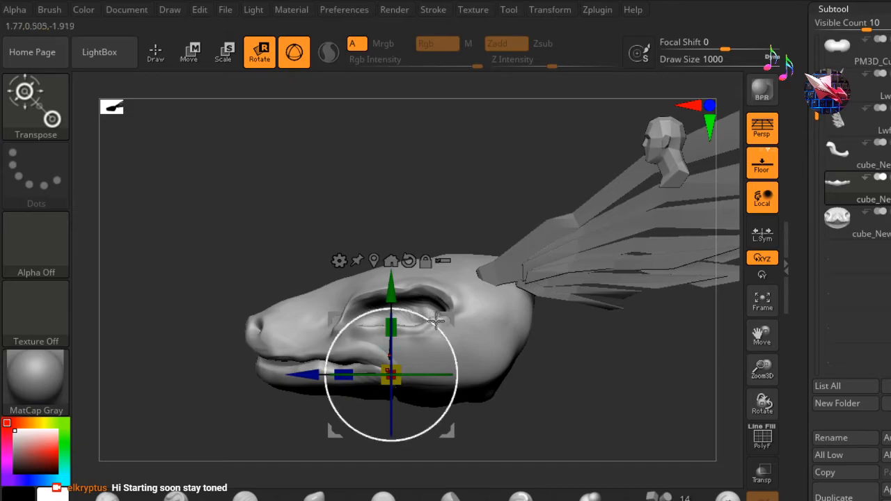
# - Test the hinge by rotating the lower jaw open and shut about the mouth corner, and undo the rotations
pyautogui.moveTo(433, 319); pyautogui.dragTo(375, 294)
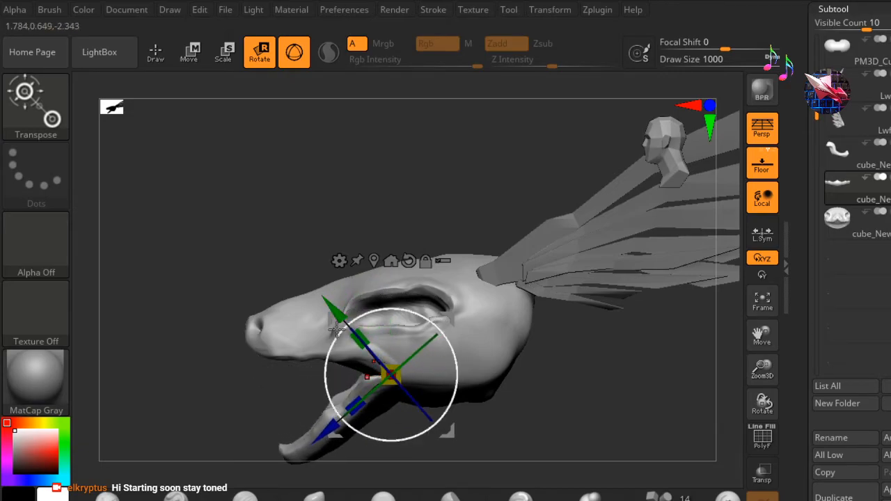
pyautogui.hotkey('ctrl', 'z')
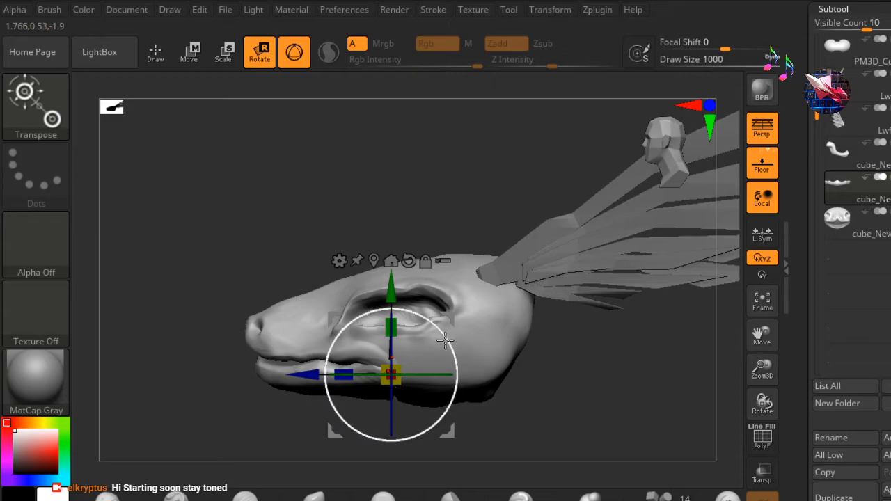
pyautogui.moveTo(450, 340); pyautogui.dragTo(304, 303)
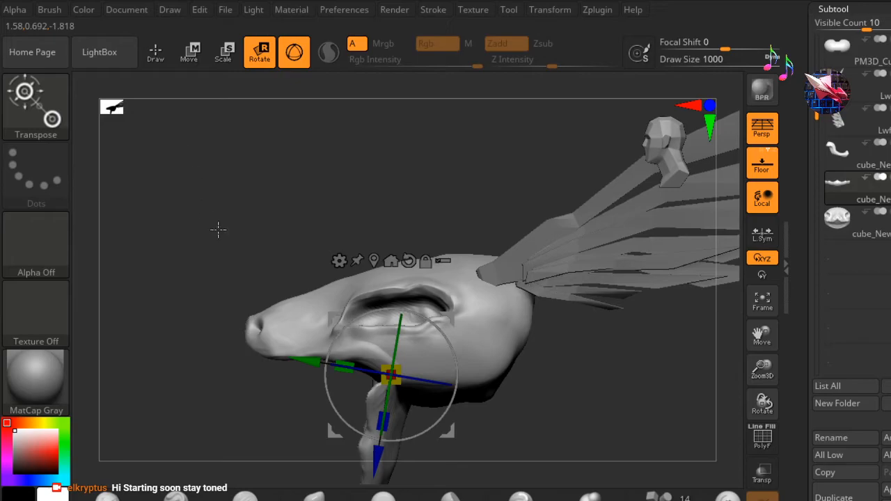
pyautogui.keyDown('alt'); pyautogui.moveTo(215, 254); pyautogui.dragTo(210, 213); pyautogui.keyUp('alt')
pyautogui.moveTo(428, 280); pyautogui.dragTo(390, 280)
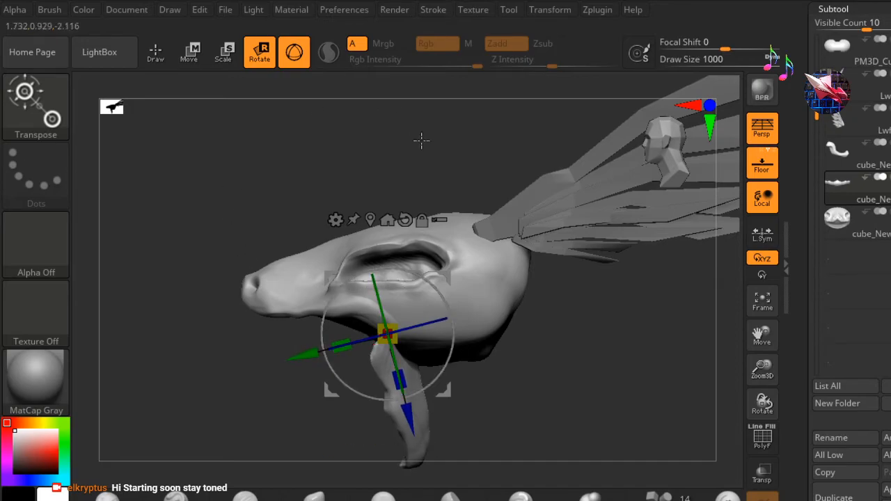
pyautogui.moveTo(431, 279); pyautogui.dragTo(394, 340)
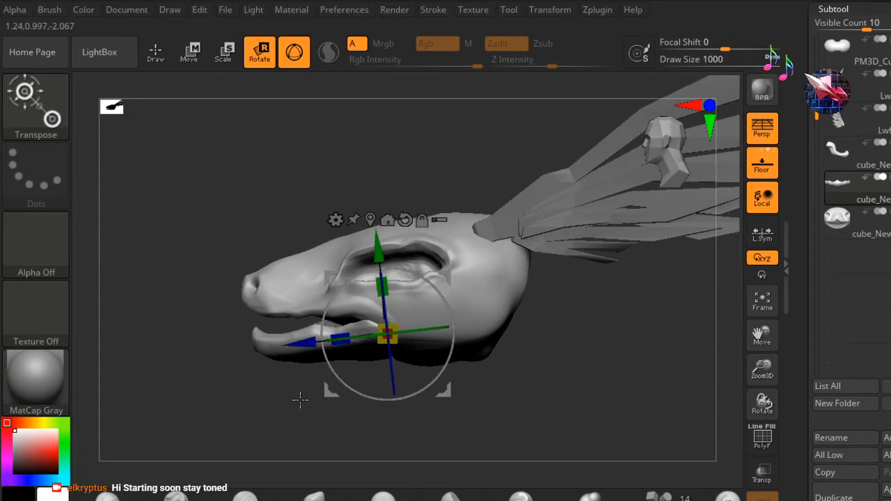
pyautogui.moveTo(446, 300); pyautogui.dragTo(401, 291)
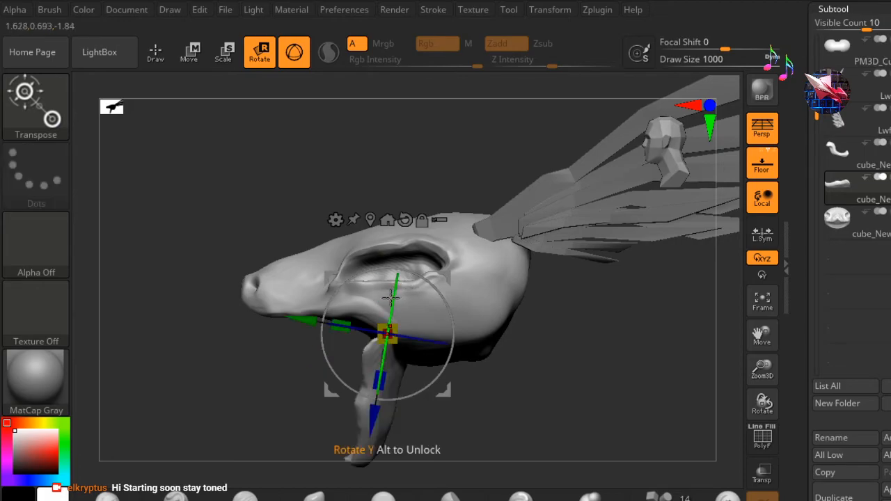
pyautogui.hotkey('ctrl', 'z')
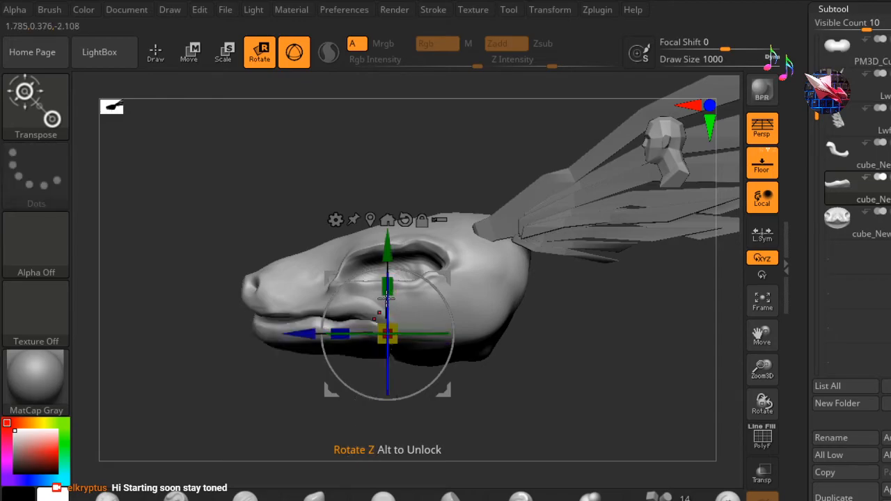
# - Shift the lower jaw slightly back toward the head, then try a partly open pose and undo that rotation
pyautogui.moveTo(287, 335); pyautogui.dragTo(292, 335)
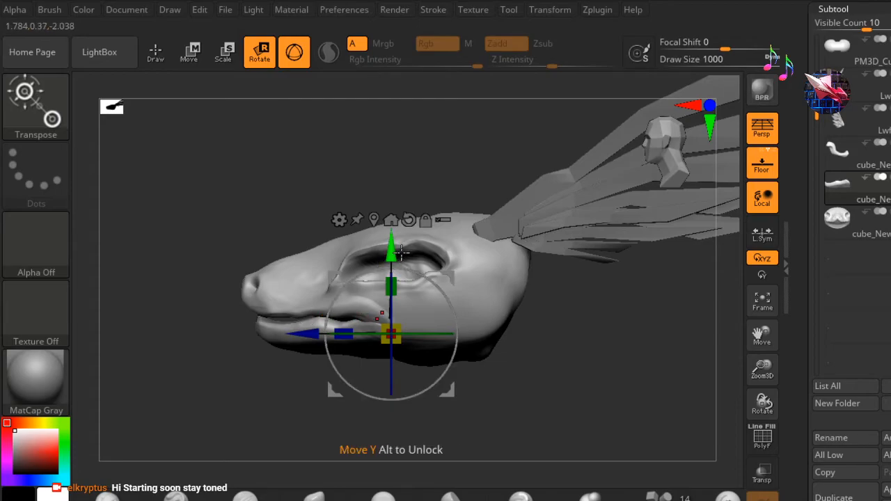
pyautogui.moveTo(417, 277); pyautogui.dragTo(416, 277)
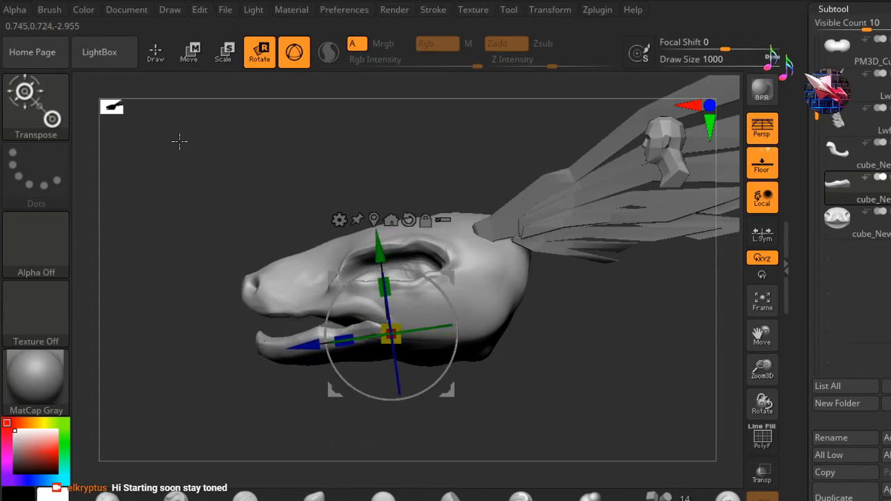
pyautogui.click(156, 54)
pyautogui.moveTo(286, 199)
pyautogui.mouseDown()
pyautogui.moveTo(334, 185)
pyautogui.moveTo(494, 197)
pyautogui.mouseUp()
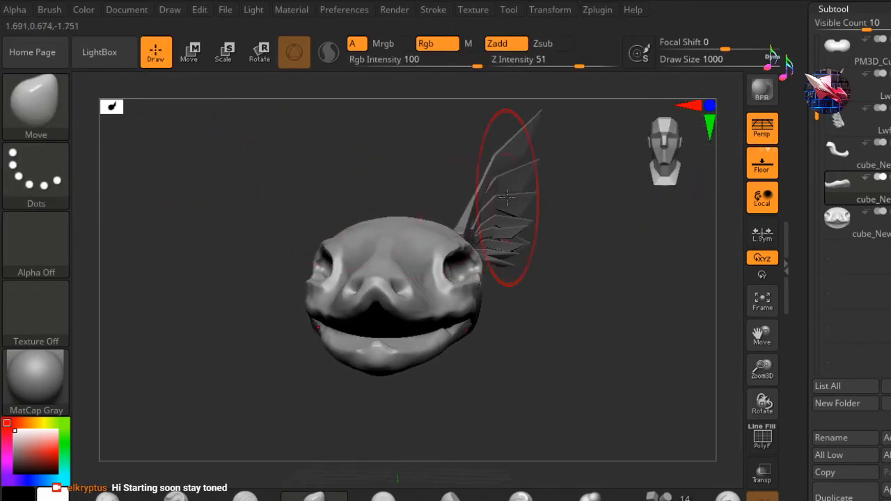
pyautogui.moveTo(697, 201); pyautogui.dragTo(658, 183)
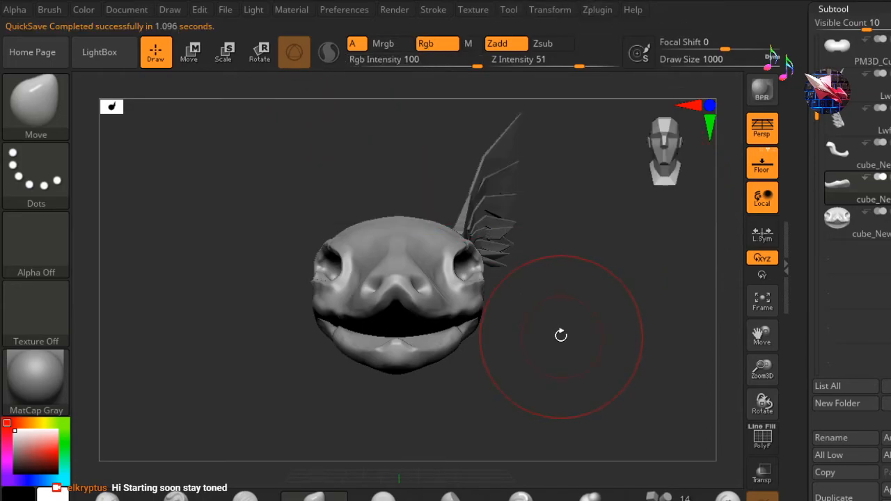
pyautogui.moveTo(552, 336)
pyautogui.mouseDown()
pyautogui.moveTo(533, 325)
pyautogui.moveTo(490, 341)
pyautogui.moveTo(522, 327)
pyautogui.moveTo(536, 304)
pyautogui.moveTo(574, 301)
pyautogui.moveTo(589, 315)
pyautogui.mouseUp()
pyautogui.moveTo(602, 323); pyautogui.dragTo(482, 319)
pyautogui.hotkey('ctrl', 'z')
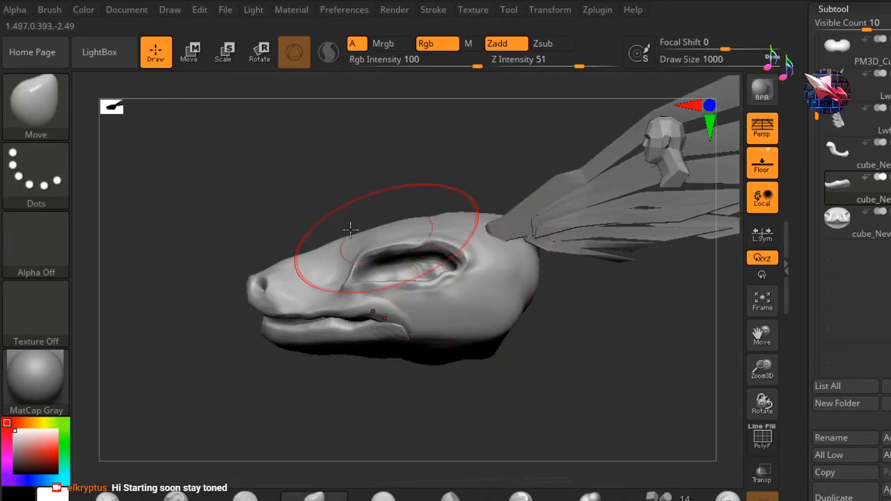
# - Nudge the lower jaw slightly upward against the upper lip with the transform gizmo and return to sculpting mode
pyautogui.moveTo(234, 170); pyautogui.dragTo(275, 167)
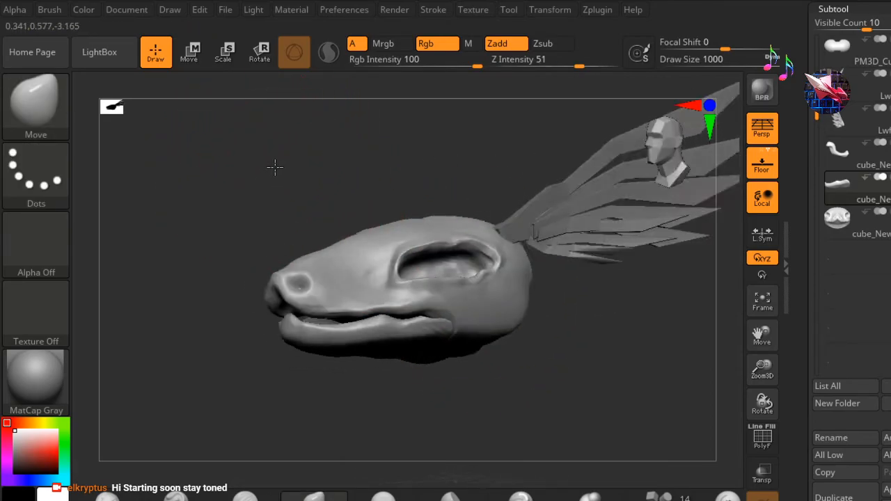
pyautogui.click(230, 64)
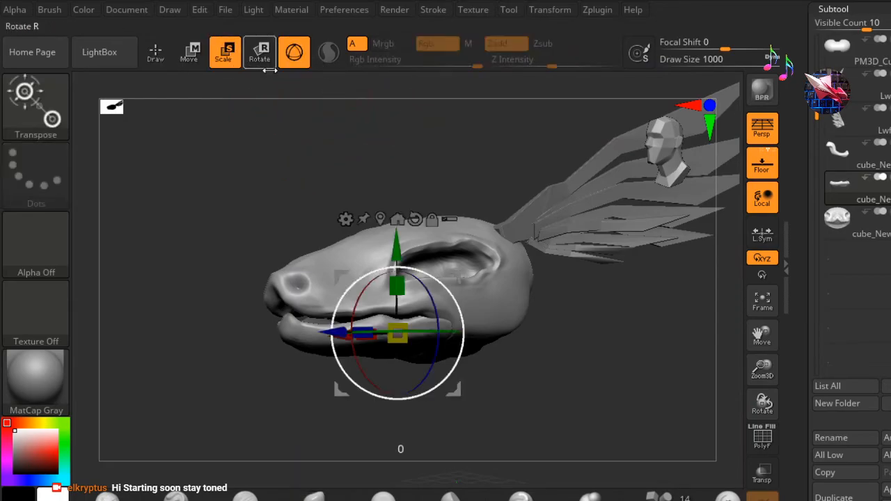
pyautogui.moveTo(396, 251); pyautogui.dragTo(394, 260)
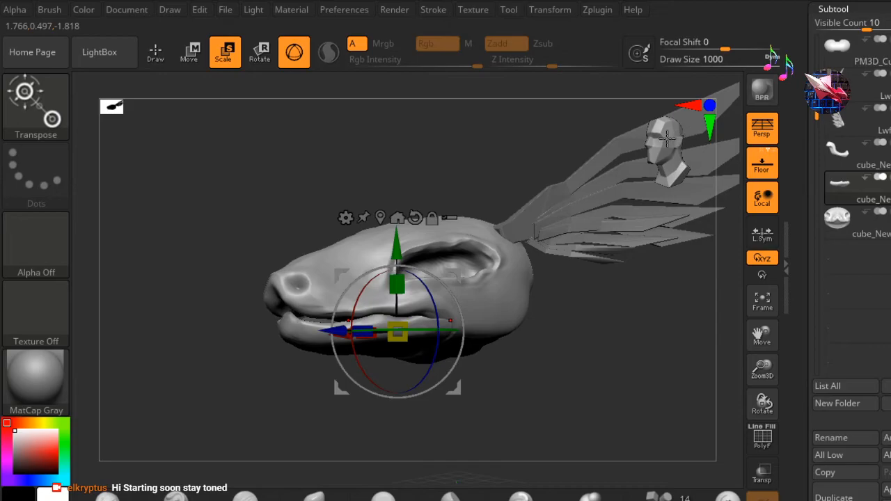
pyautogui.moveTo(667, 139); pyautogui.dragTo(655, 142)
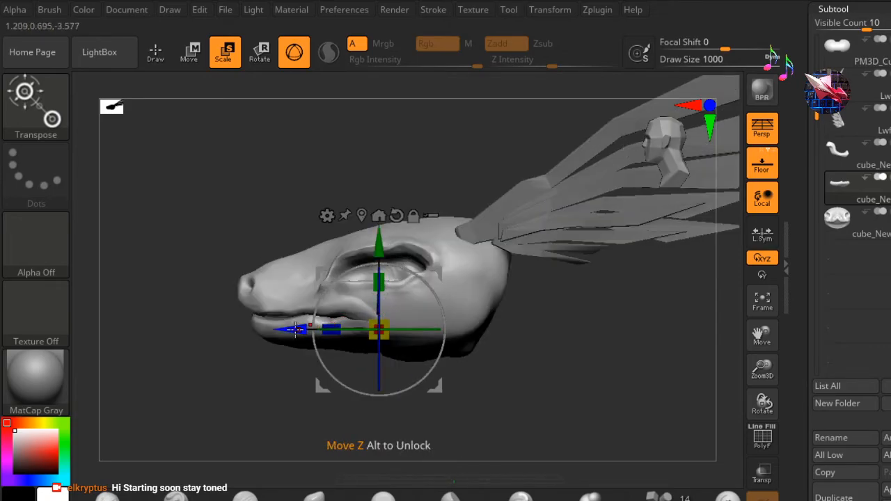
pyautogui.moveTo(406, 267); pyautogui.dragTo(403, 268)
pyautogui.moveTo(288, 218); pyautogui.dragTo(197, 84)
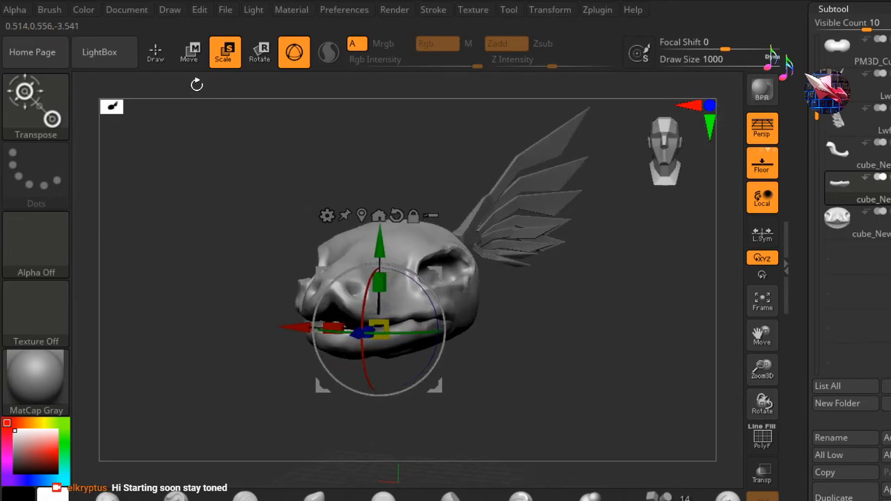
pyautogui.click(159, 60)
# - Show the hidden second wing to judge the head with both wings from the front, and hide it again
pyautogui.click(714, 149)
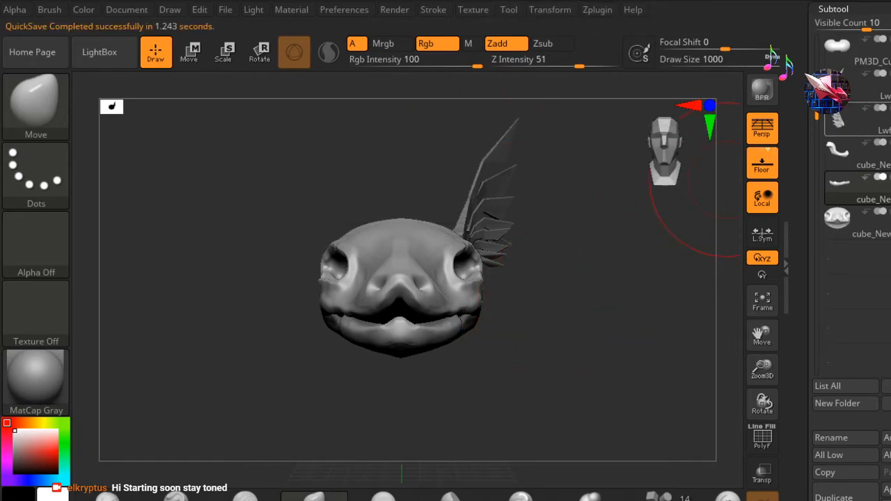
pyautogui.click(890, 107)
pyautogui.moveTo(420, 154); pyautogui.dragTo(534, 190)
pyautogui.moveTo(652, 241)
pyautogui.mouseDown()
pyautogui.moveTo(605, 240)
pyautogui.moveTo(629, 242)
pyautogui.mouseUp()
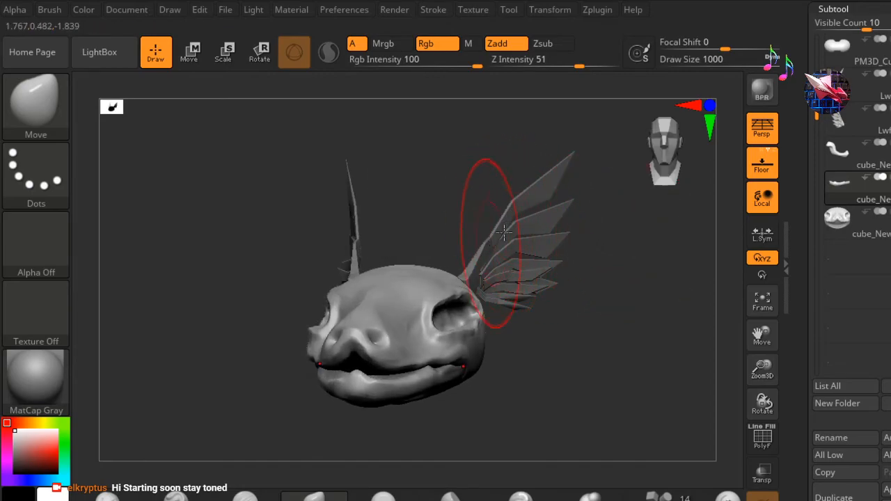
pyautogui.keyDown('shift'); pyautogui.moveTo(708, 149); pyautogui.dragTo(702, 151); pyautogui.keyUp('shift')
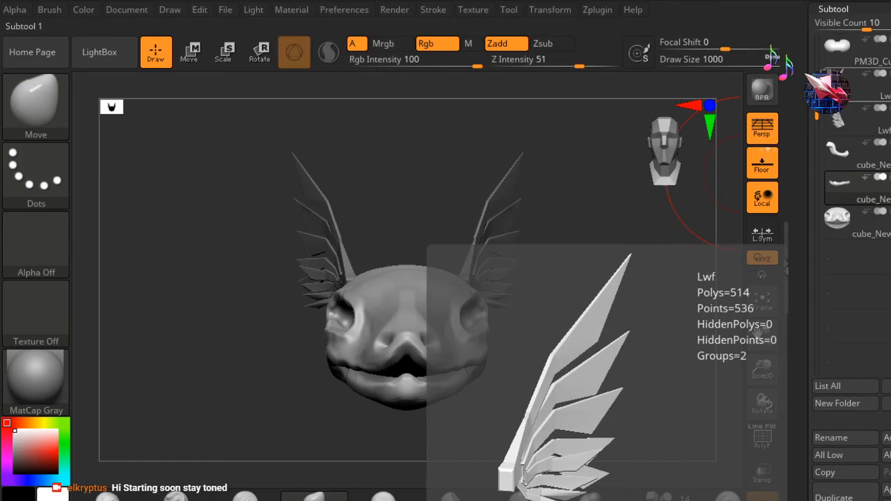
pyautogui.click(889, 130)
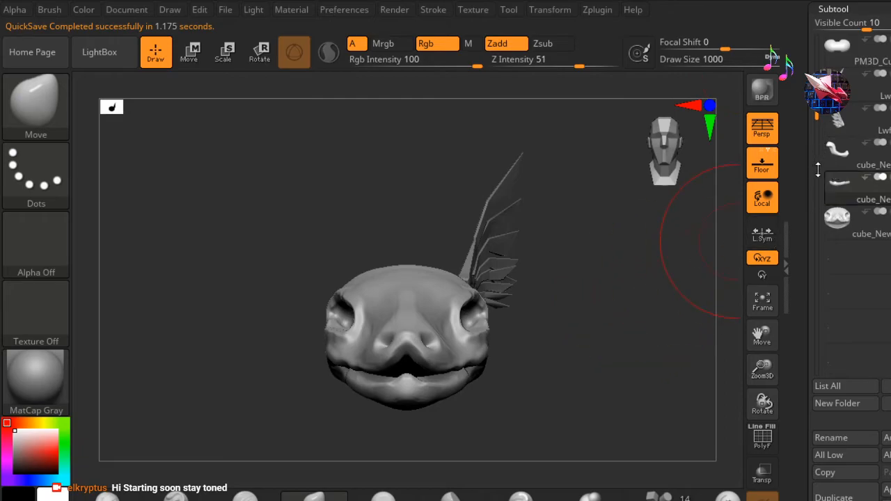
# - Inspect the upper head without its jaw, and duplicate the lower jaw subtool
pyautogui.moveTo(604, 299)
pyautogui.mouseDown()
pyautogui.moveTo(542, 292)
pyautogui.moveTo(563, 253)
pyautogui.moveTo(595, 242)
pyautogui.moveTo(661, 280)
pyautogui.moveTo(613, 261)
pyautogui.moveTo(588, 264)
pyautogui.moveTo(598, 278)
pyautogui.mouseUp()
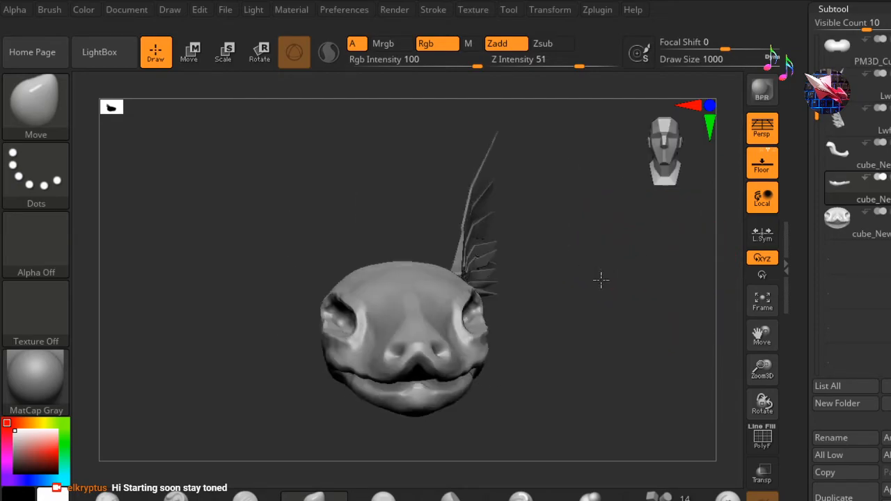
pyautogui.click(849, 232)
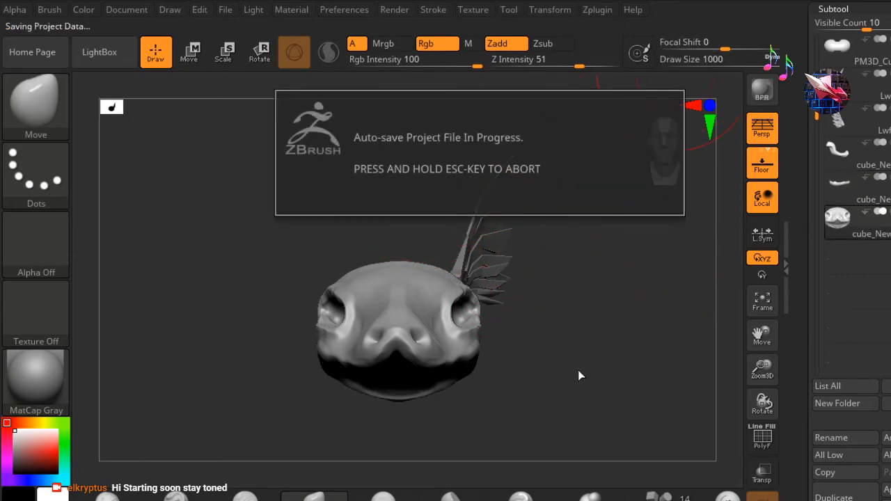
pyautogui.moveTo(228, 203); pyautogui.dragTo(262, 219)
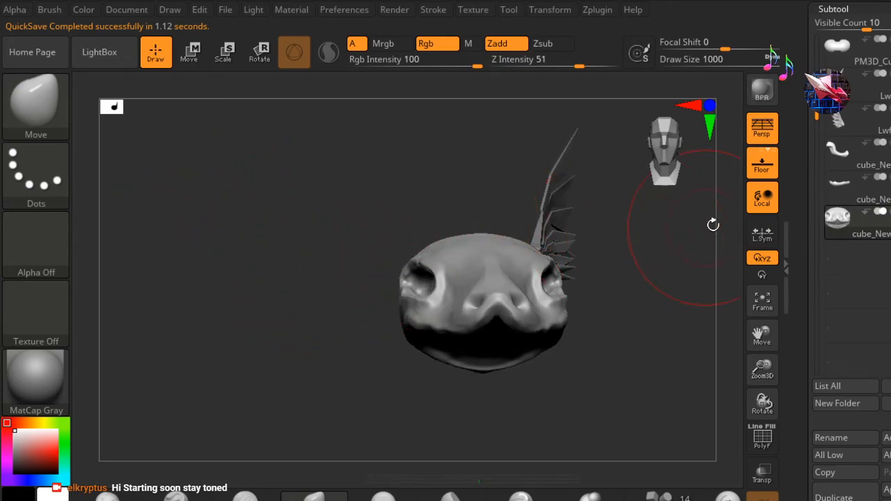
pyautogui.moveTo(690, 264); pyautogui.dragTo(554, 263)
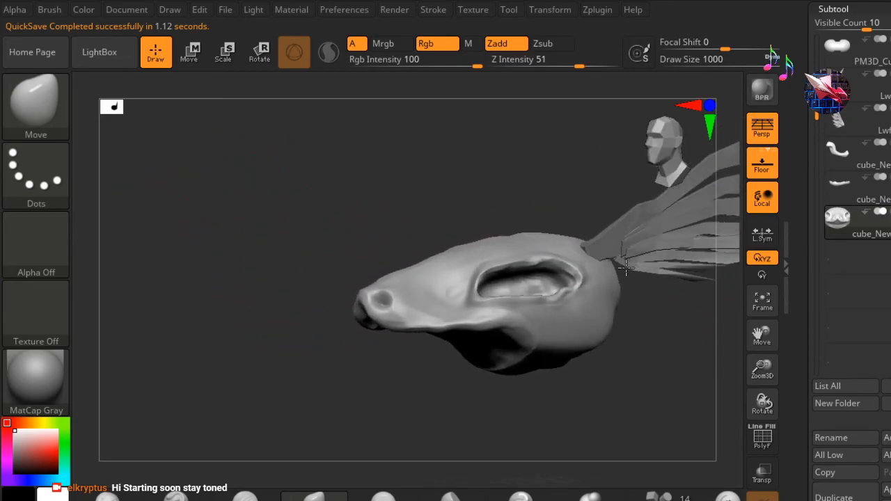
pyautogui.click(863, 197)
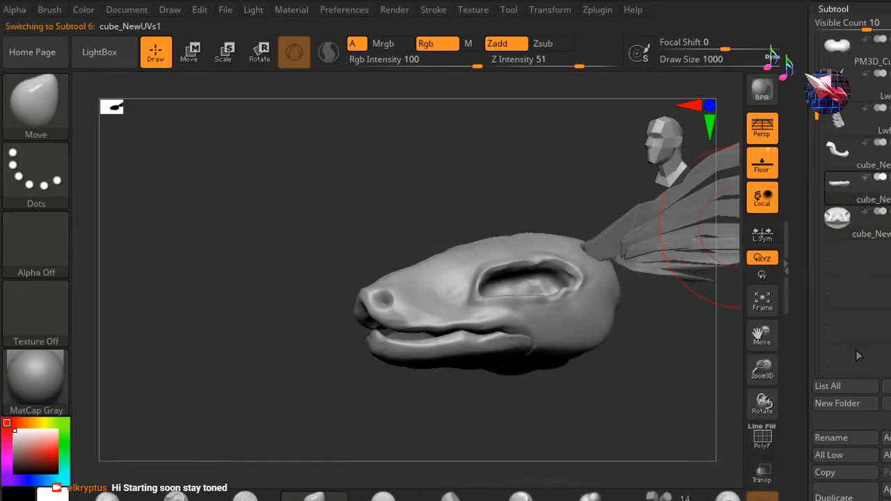
pyautogui.click(844, 495)
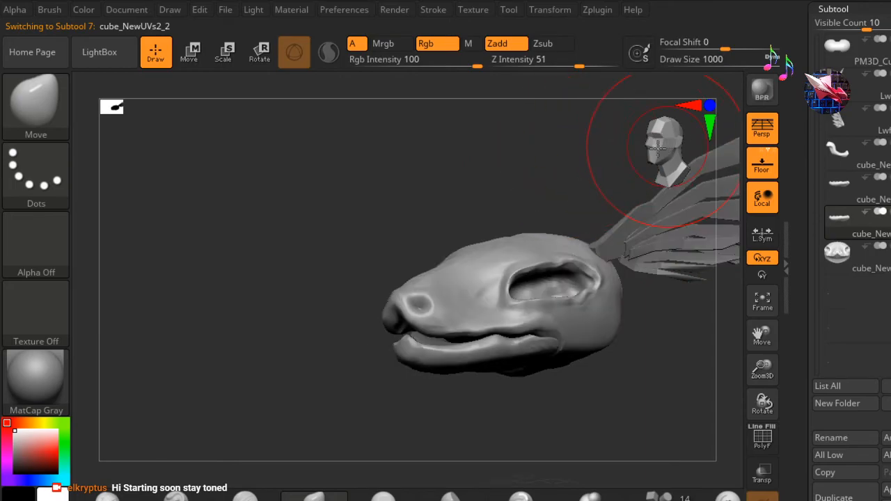
# - Try raising the duplicated jaw and relocating its rotation pivot to the back of the head, stepping back through the changes
pyautogui.click(249, 60)
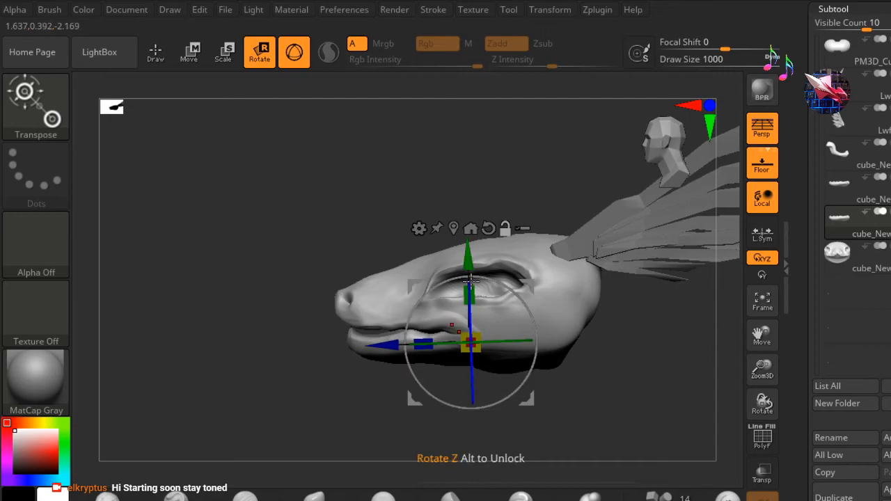
pyautogui.moveTo(467, 262); pyautogui.dragTo(468, 237)
pyautogui.moveTo(519, 259); pyautogui.dragTo(594, 157)
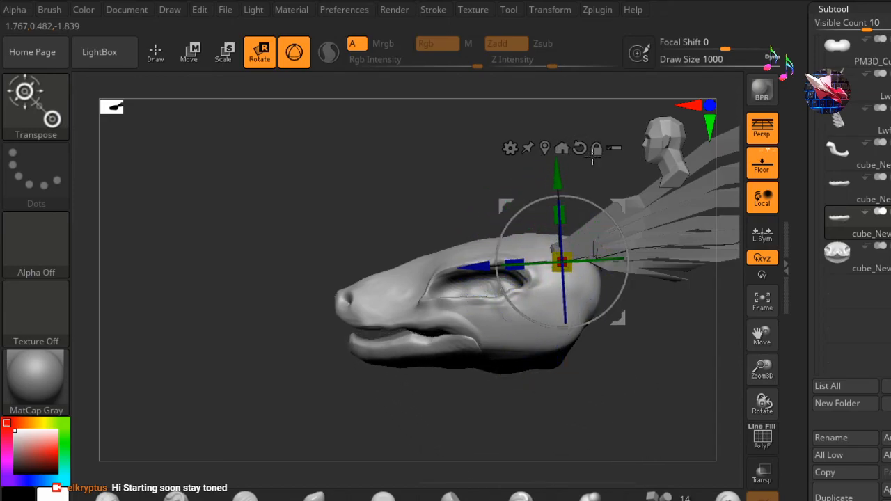
pyautogui.hotkey('ctrl', 'z')
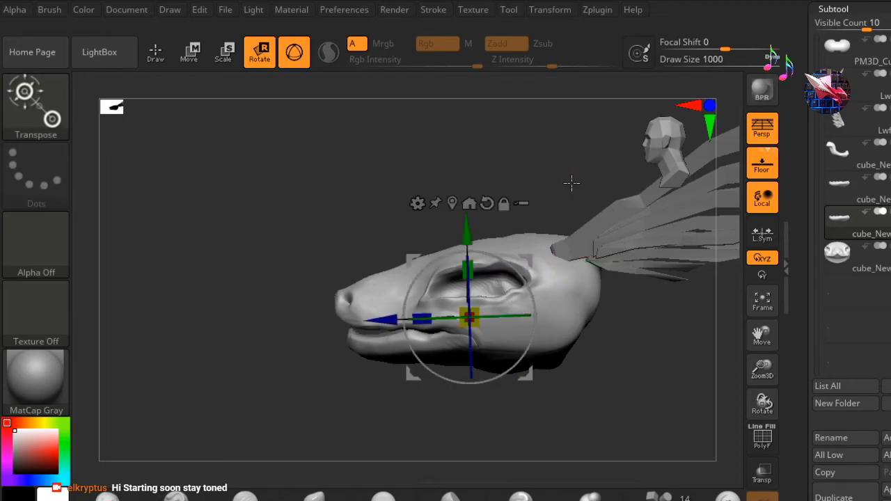
pyautogui.hotkey('ctrl', 'z')
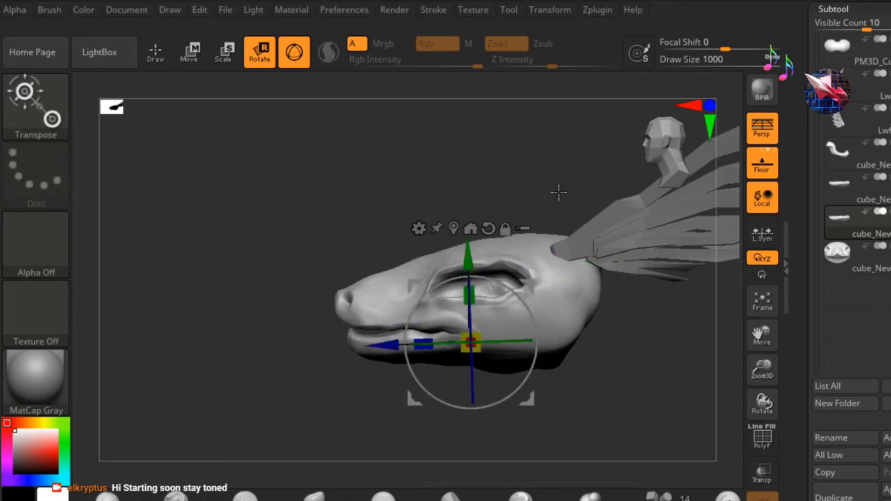
pyautogui.hotkey('ctrl', 'z')
pyautogui.hotkey('ctrl', 'z')
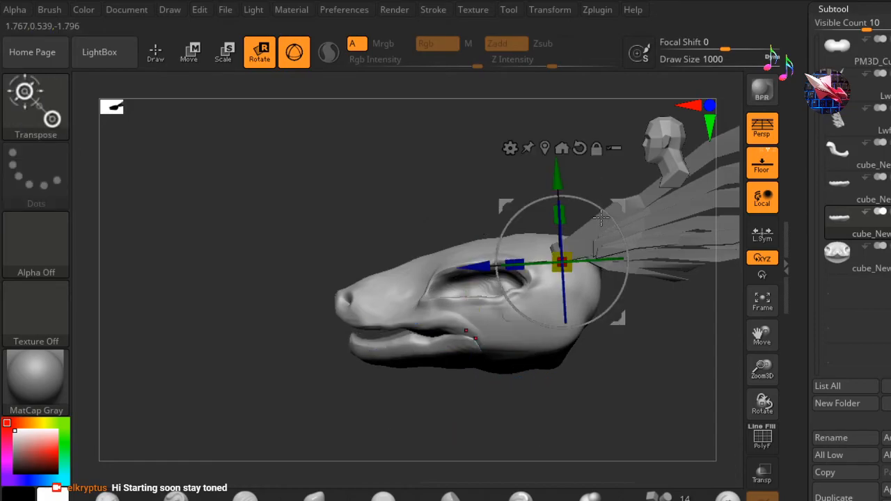
pyautogui.press('q')
pyautogui.hotkey('ctrl', 'z')
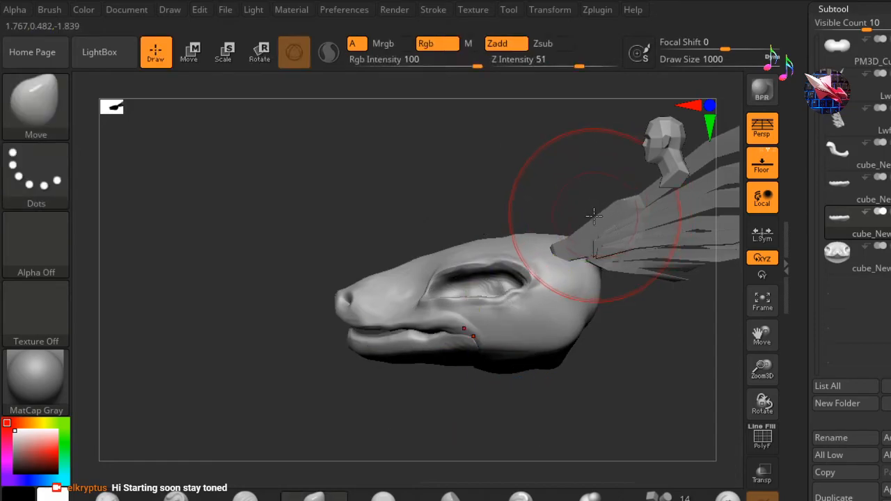
pyautogui.hotkey('ctrl', 'z')
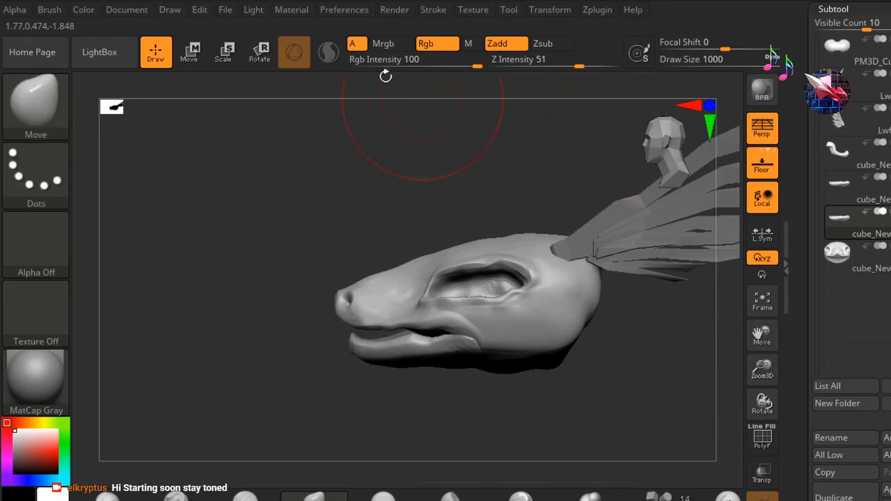
# - Try swinging the duplicated jaw open about a pivot at the back of the head, and undo the rotation
pyautogui.press('r')
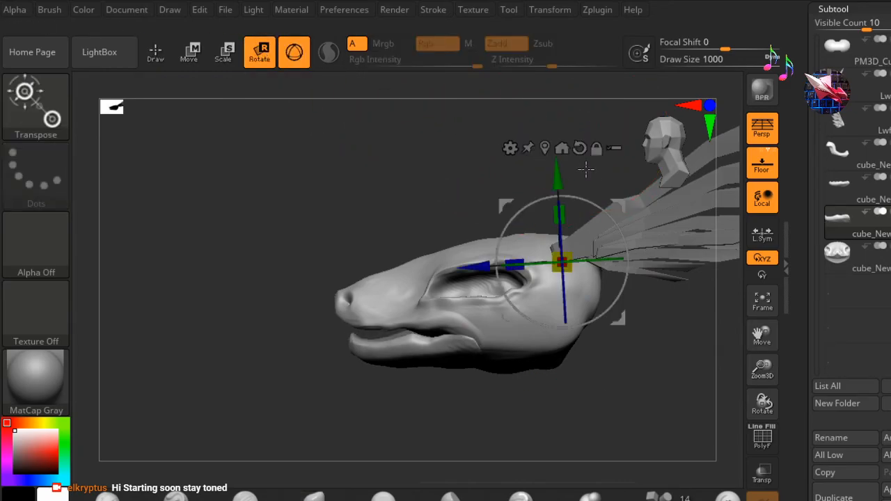
pyautogui.moveTo(617, 217); pyautogui.dragTo(604, 201)
pyautogui.moveTo(321, 186)
pyautogui.mouseDown()
pyautogui.moveTo(362, 193)
pyautogui.moveTo(382, 185)
pyautogui.moveTo(316, 195)
pyautogui.mouseUp()
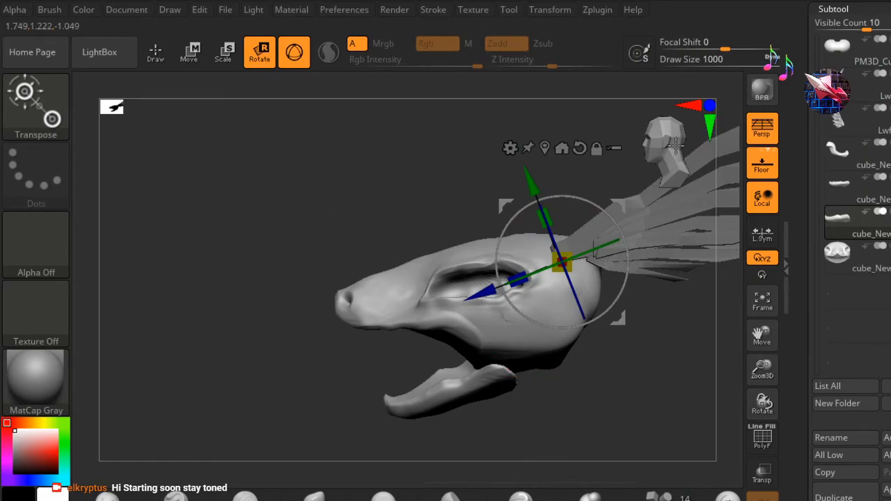
pyautogui.hotkey('ctrl', 'z')
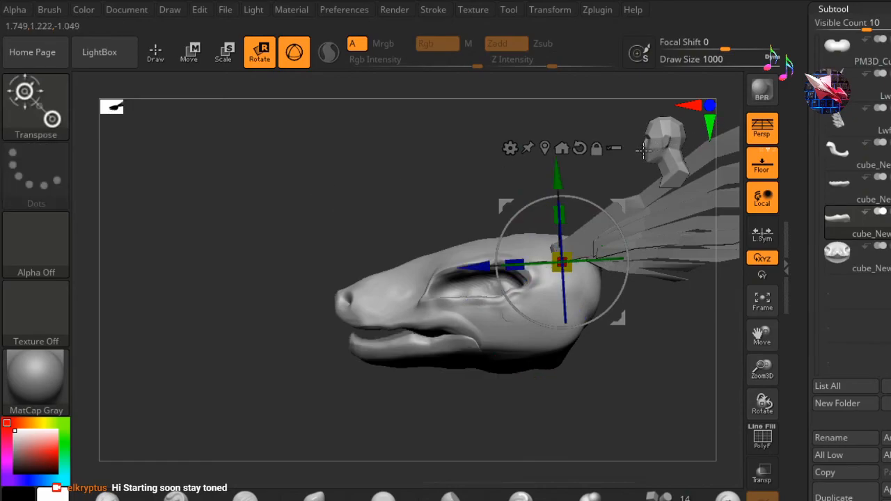
# - Try rotating the duplicated jaw about a pivot above the snout, and undo back to the mouth-corner pivot
pyautogui.keyDown('alt'); pyautogui.moveTo(620, 206); pyautogui.dragTo(433, 178); pyautogui.keyUp('alt')
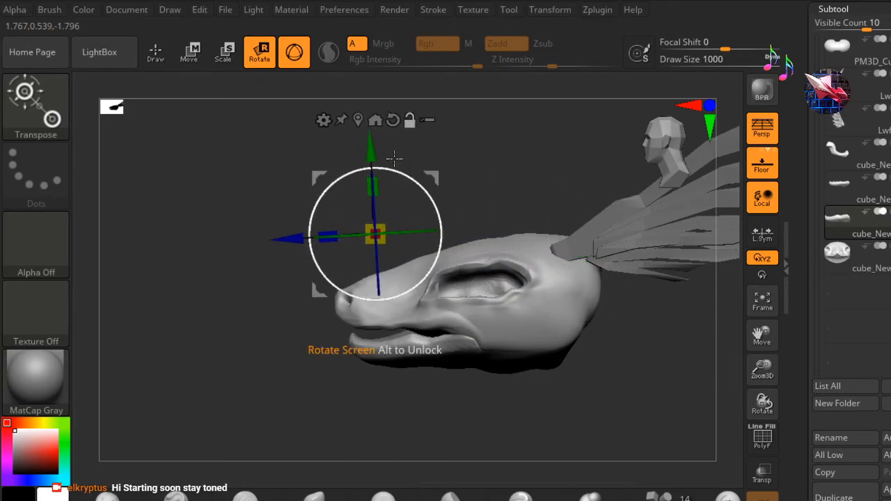
pyautogui.moveTo(427, 195); pyautogui.dragTo(411, 178)
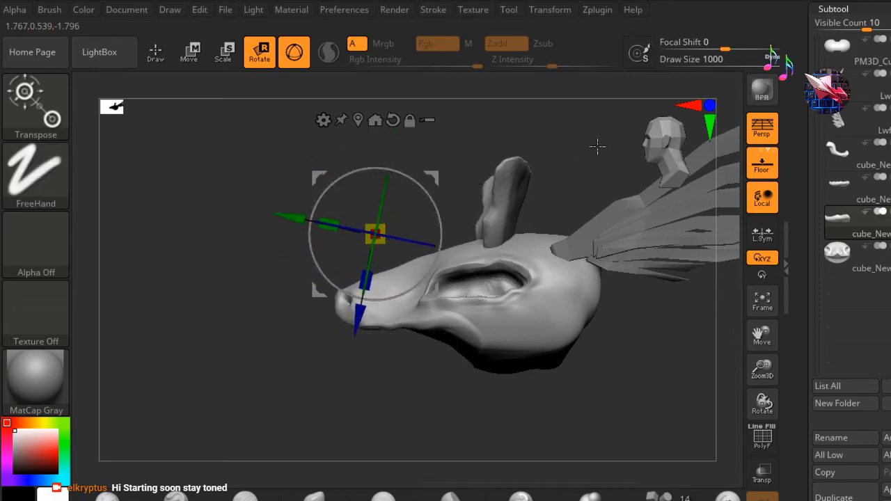
pyautogui.hotkey('ctrl', 'z')
pyautogui.hotkey('ctrl', 'z')
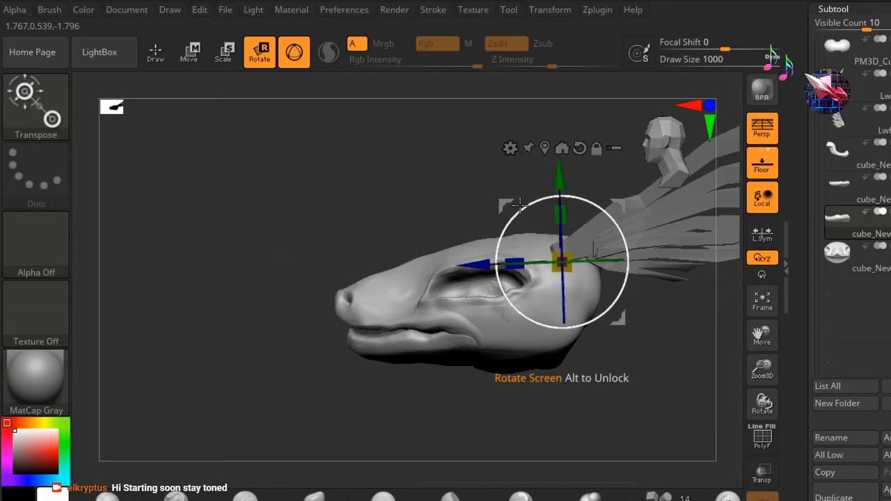
pyautogui.hotkey('ctrl', 'z')
pyautogui.hotkey('ctrl', 'z')
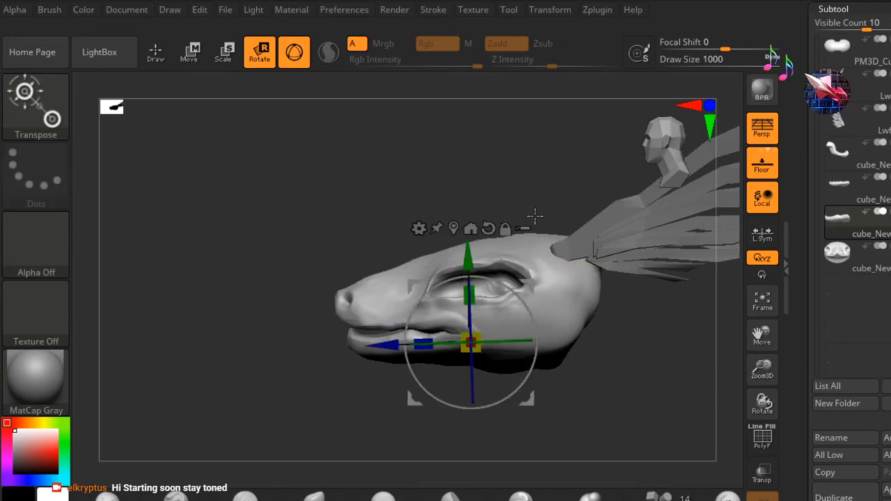
# - Try swinging the duplicated jaw wide open about the mouth corner, view it in sculpting mode, and undo the rotations
pyautogui.moveTo(510, 280); pyautogui.dragTo(435, 281)
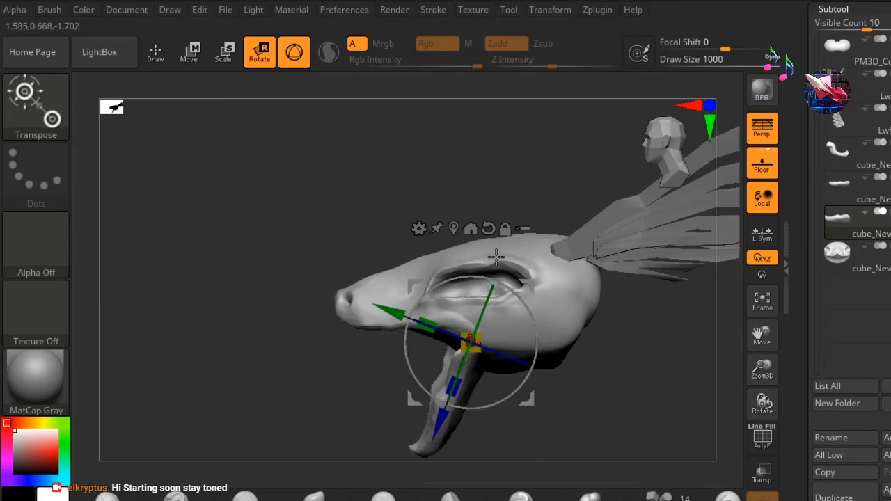
pyautogui.moveTo(500, 278); pyautogui.dragTo(479, 277)
pyautogui.click(154, 50)
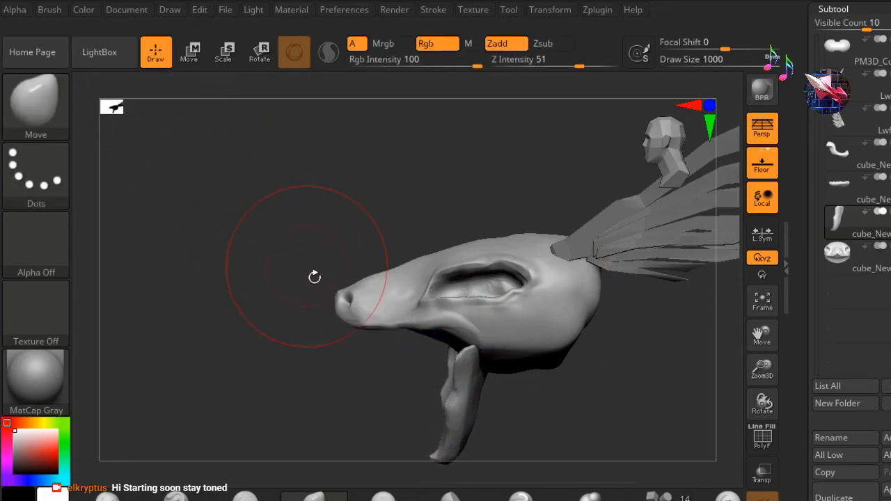
pyautogui.moveTo(271, 314)
pyautogui.mouseDown()
pyautogui.moveTo(254, 300)
pyautogui.moveTo(327, 318)
pyautogui.moveTo(360, 314)
pyautogui.moveTo(413, 285)
pyautogui.mouseUp()
pyautogui.hotkey('ctrl', 'z')
pyautogui.hotkey('ctrl', 'z')
# - Rotate the duplicated lower jaw to a partly open pose about the mouth corner and switch back to the Move brush
pyautogui.moveTo(652, 159); pyautogui.dragTo(625, 155)
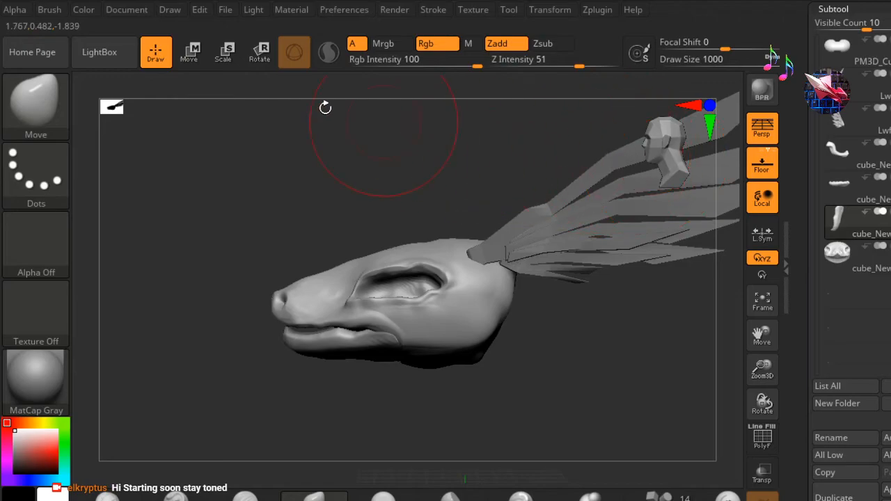
pyautogui.click(252, 60)
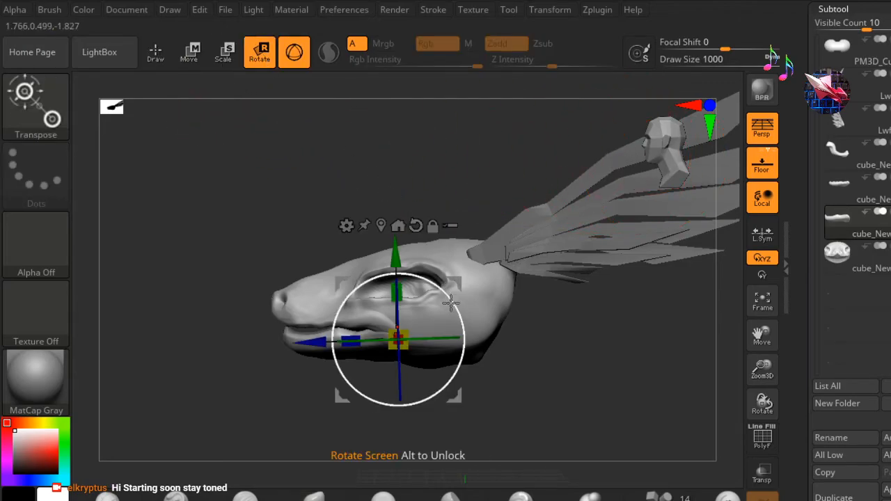
pyautogui.moveTo(463, 302); pyautogui.dragTo(453, 291)
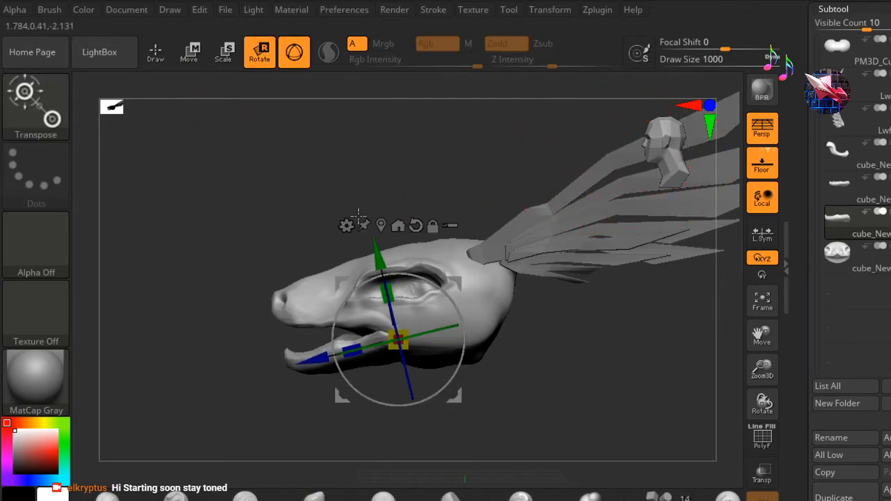
pyautogui.click(153, 55)
pyautogui.press('b')
pyautogui.press('m')
pyautogui.press('v')
pyautogui.moveTo(215, 245)
pyautogui.mouseDown()
pyautogui.moveTo(355, 249)
pyautogui.moveTo(257, 255)
pyautogui.moveTo(237, 240)
pyautogui.mouseUp()
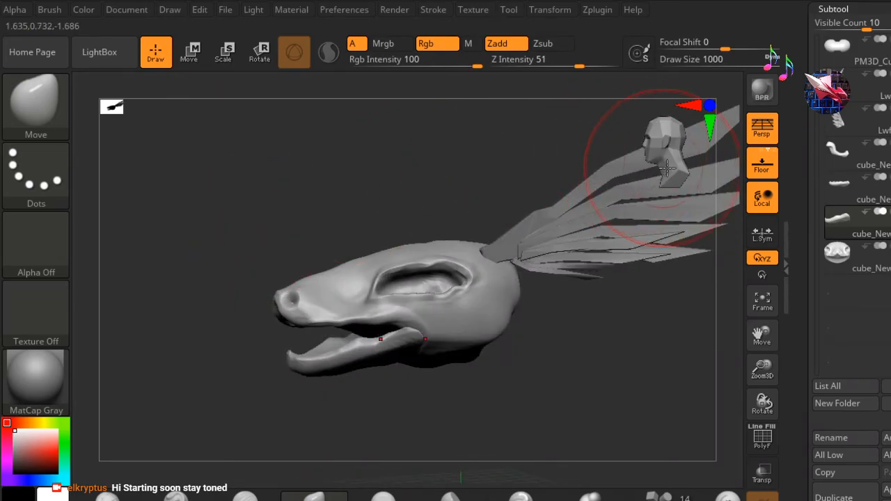
# - Rotate the duplicated lower jaw down about the mouth corner until it hangs nearly vertical, and return to sculpting mode
pyautogui.moveTo(664, 167); pyautogui.dragTo(480, 127)
pyautogui.click(259, 55)
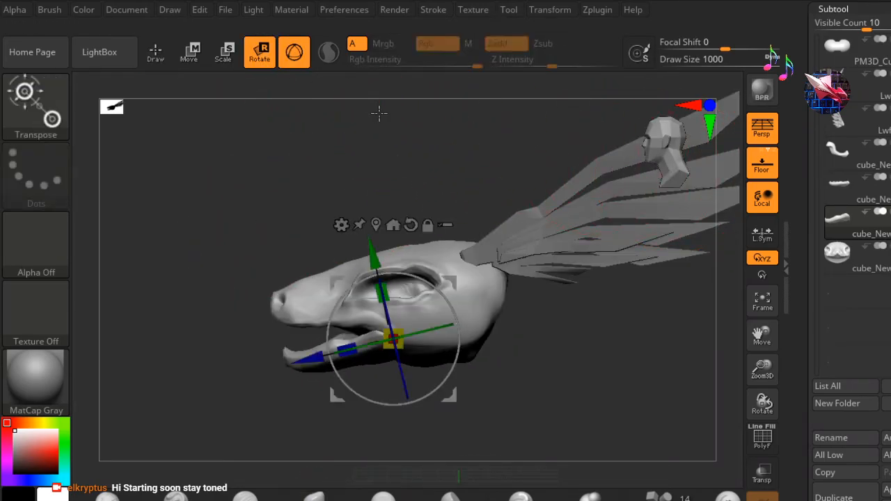
pyautogui.moveTo(442, 295); pyautogui.dragTo(342, 200)
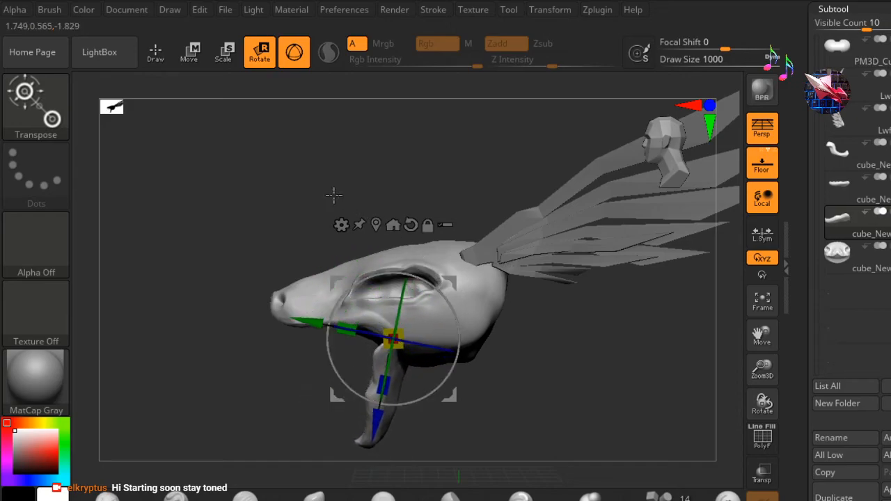
pyautogui.click(159, 54)
# - Nudge the opened lower jaw slightly upward toward the mouth corner in the side view and return to the Move brush
pyautogui.moveTo(239, 202)
pyautogui.mouseDown()
pyautogui.moveTo(251, 197)
pyautogui.moveTo(222, 193)
pyautogui.moveTo(397, 195)
pyautogui.mouseUp()
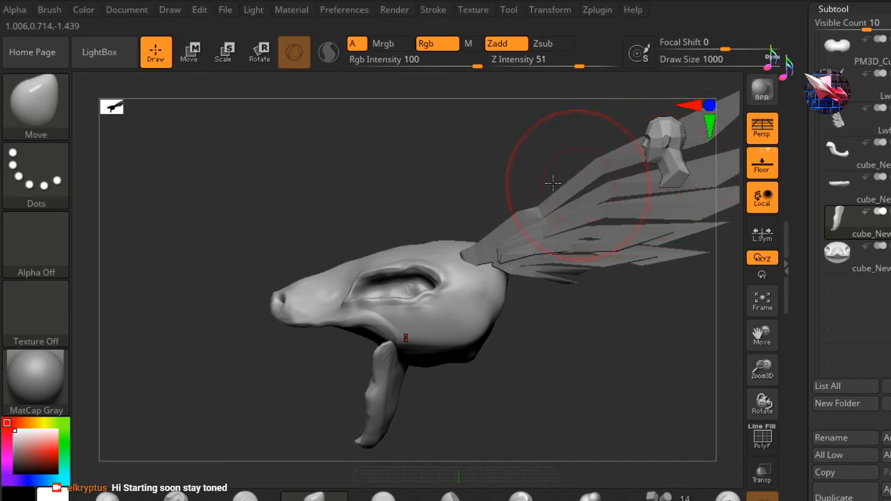
pyautogui.click(264, 62)
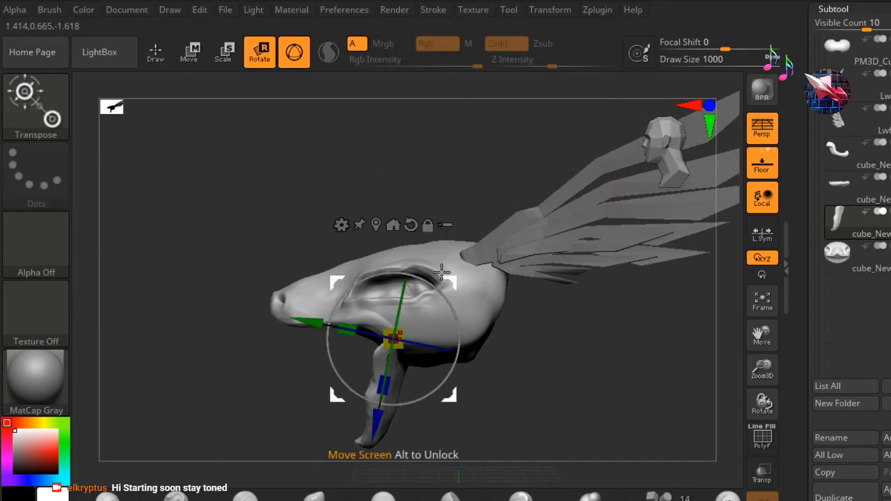
pyautogui.moveTo(456, 280); pyautogui.dragTo(451, 278)
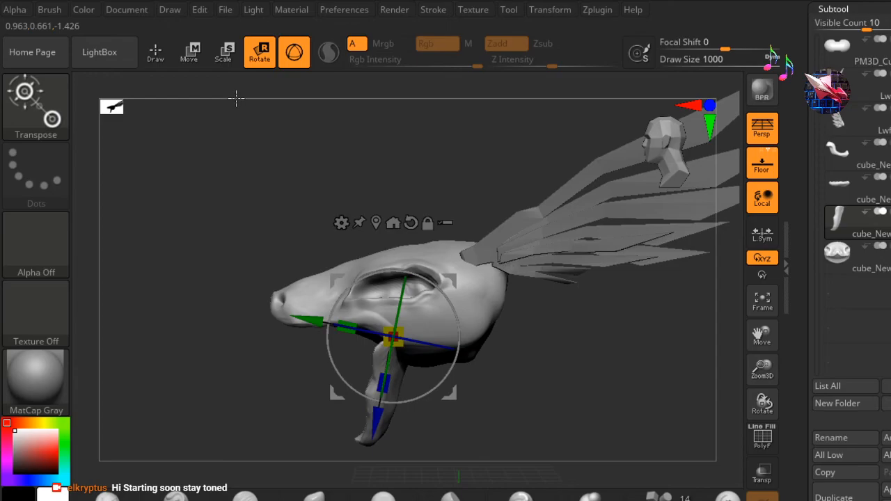
pyautogui.click(157, 50)
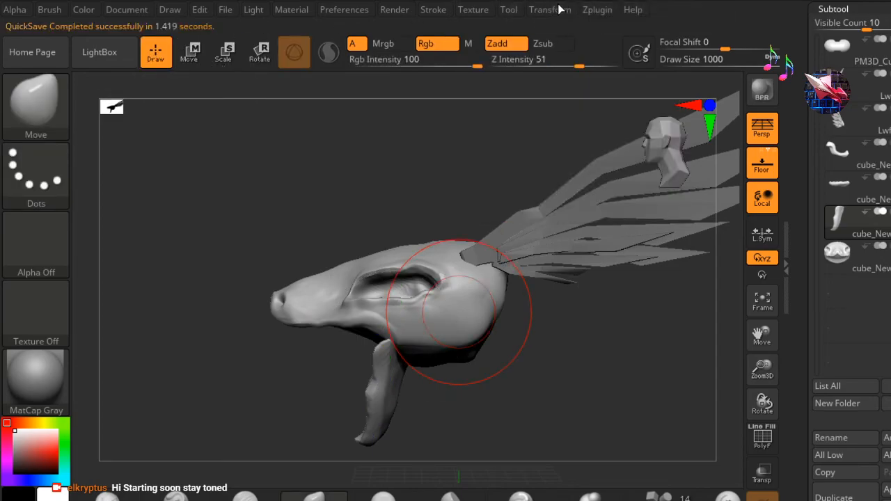
# - Show the PM3D_Cube3D1 eyeball subtool in the eye sockets and check the head from the front and side
pyautogui.click(838, 48)
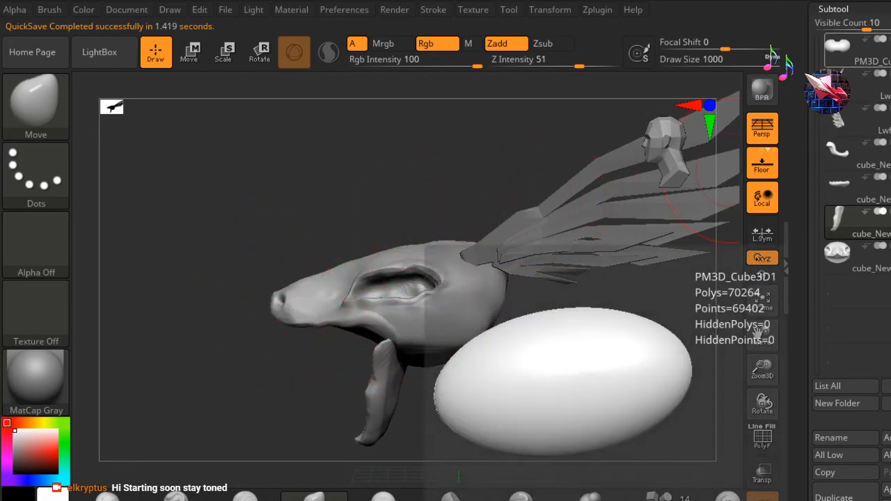
pyautogui.moveTo(306, 170); pyautogui.dragTo(423, 237)
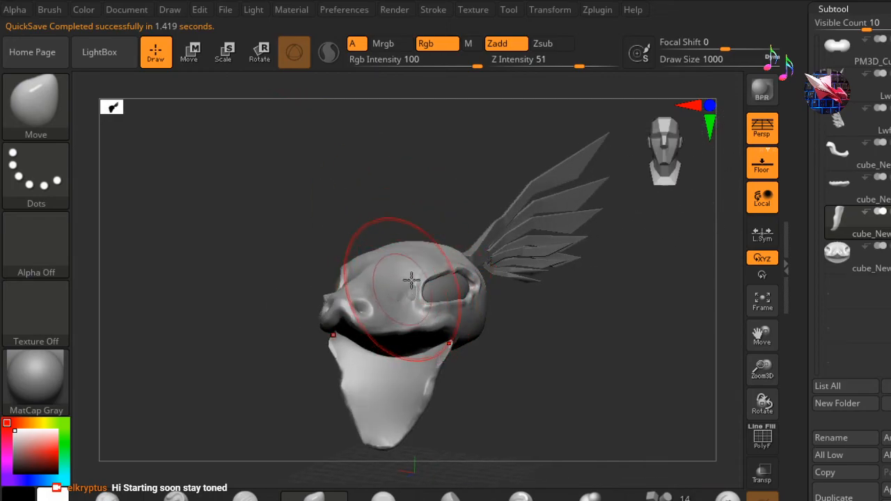
pyautogui.moveTo(521, 300)
pyautogui.mouseDown()
pyautogui.moveTo(567, 342)
pyautogui.moveTo(587, 339)
pyautogui.moveTo(557, 280)
pyautogui.moveTo(527, 352)
pyautogui.moveTo(571, 285)
pyautogui.moveTo(597, 302)
pyautogui.moveTo(578, 349)
pyautogui.moveTo(513, 364)
pyautogui.moveTo(505, 358)
pyautogui.moveTo(517, 338)
pyautogui.mouseUp()
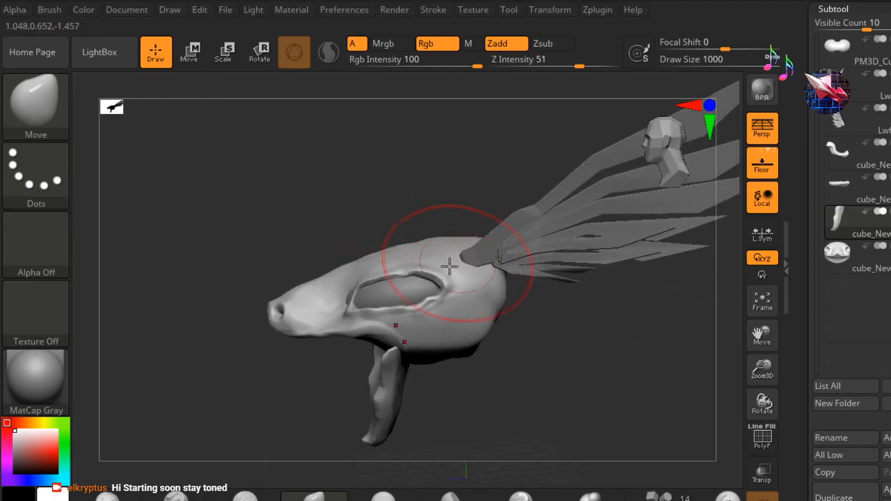
pyautogui.moveTo(576, 350)
pyautogui.mouseDown()
pyautogui.moveTo(505, 352)
pyautogui.moveTo(461, 366)
pyautogui.moveTo(503, 363)
pyautogui.moveTo(599, 314)
pyautogui.moveTo(615, 328)
pyautogui.moveTo(566, 342)
pyautogui.mouseUp()
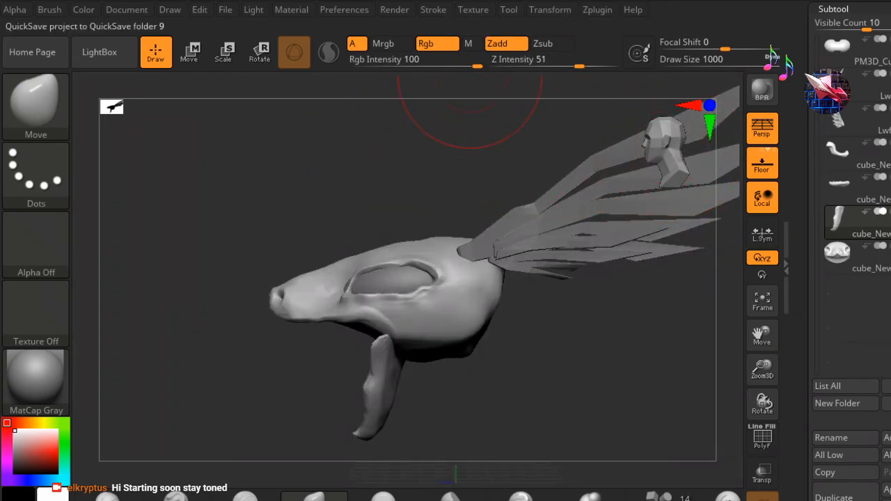
# - Examine the wide-open lower jaw and its fit against the upper head from side, three-quarter and front angles
pyautogui.moveTo(196, 390); pyautogui.dragTo(221, 414)
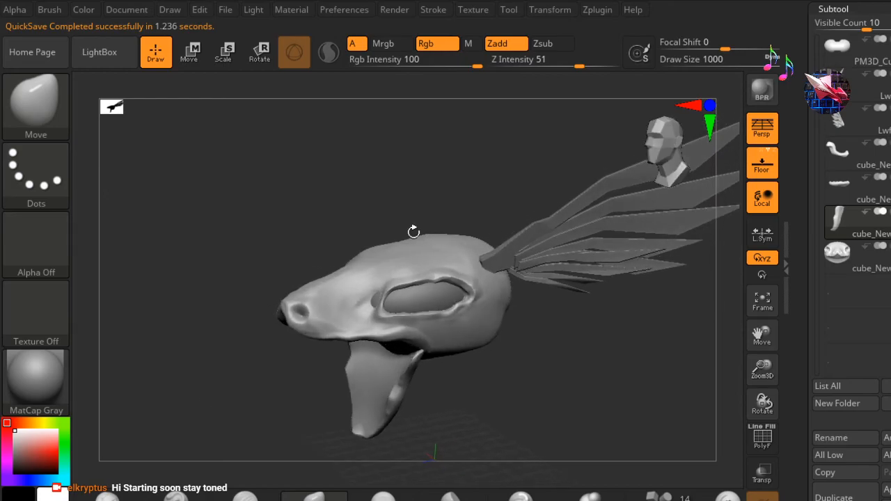
pyautogui.moveTo(647, 170); pyautogui.dragTo(479, 186)
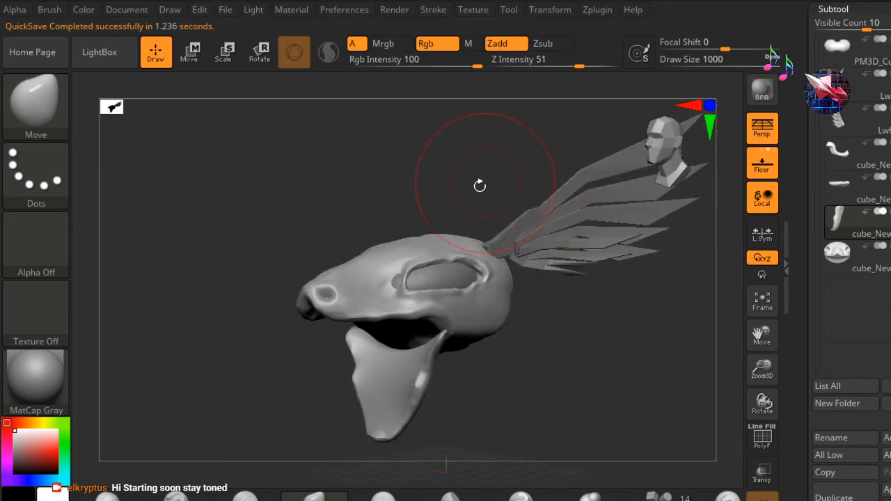
pyautogui.moveTo(441, 145)
pyautogui.mouseDown()
pyautogui.moveTo(430, 153)
pyautogui.moveTo(447, 152)
pyautogui.moveTo(443, 163)
pyautogui.mouseUp()
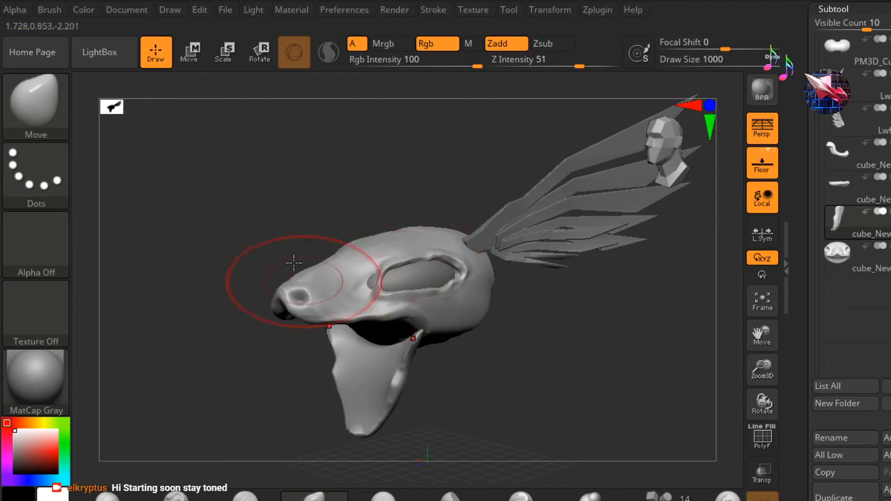
pyautogui.moveTo(220, 341); pyautogui.dragTo(259, 345)
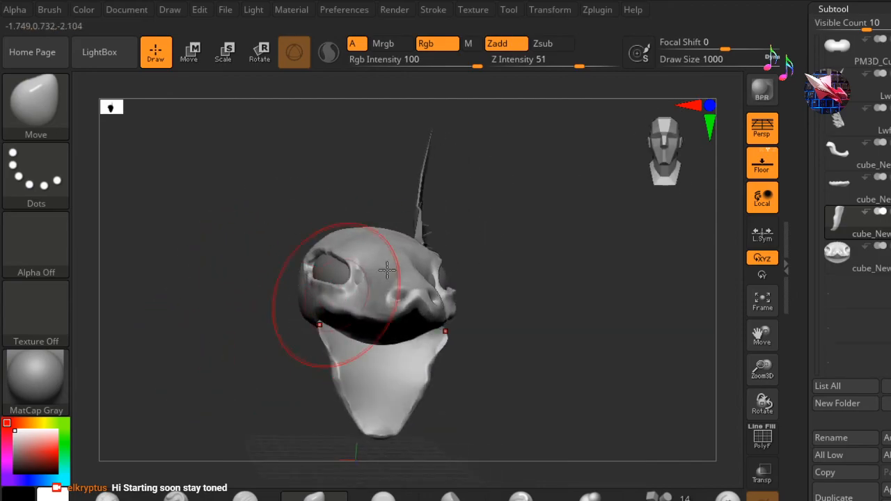
pyautogui.moveTo(522, 306)
pyautogui.mouseDown()
pyautogui.moveTo(477, 301)
pyautogui.moveTo(355, 239)
pyautogui.moveTo(299, 278)
pyautogui.mouseUp()
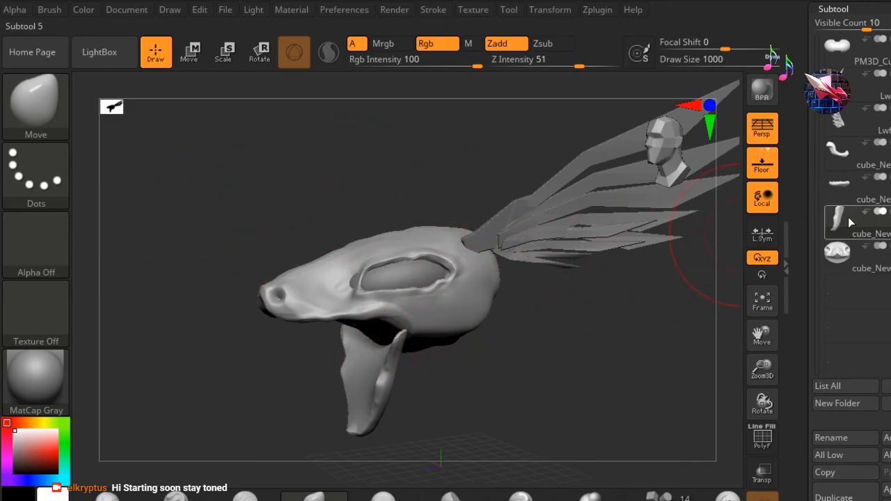
pyautogui.moveTo(849, 263)
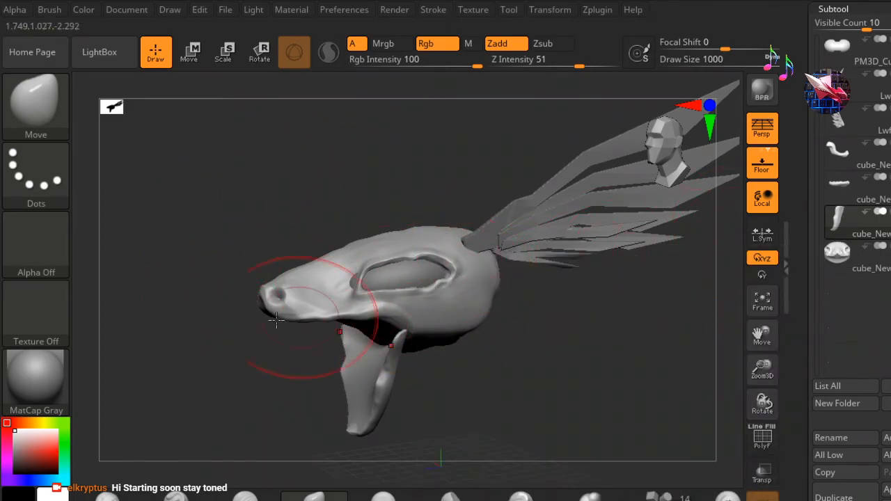
pyautogui.moveTo(187, 382)
pyautogui.mouseDown()
pyautogui.moveTo(277, 373)
pyautogui.moveTo(309, 429)
pyautogui.moveTo(324, 427)
pyautogui.moveTo(281, 382)
pyautogui.moveTo(223, 390)
pyautogui.moveTo(199, 436)
pyautogui.moveTo(188, 376)
pyautogui.mouseUp()
pyautogui.moveTo(672, 152); pyautogui.dragTo(667, 156)
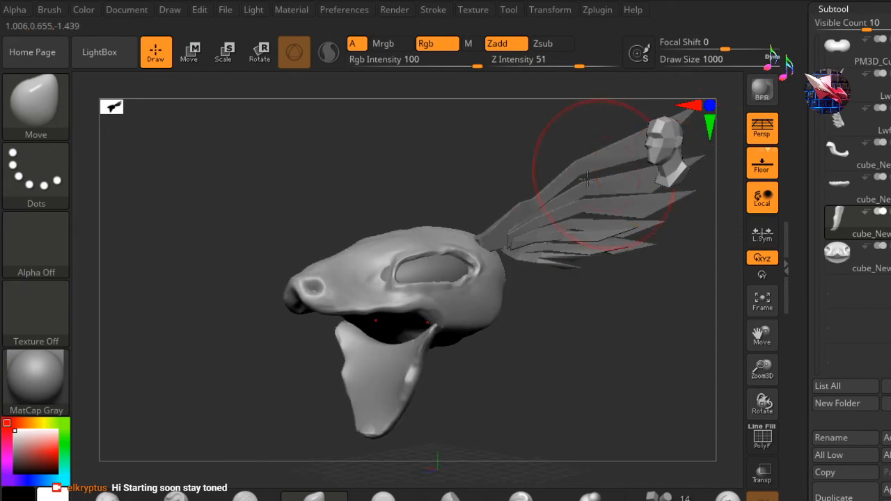
pyautogui.moveTo(275, 205)
pyautogui.mouseDown()
pyautogui.moveTo(254, 230)
pyautogui.moveTo(273, 235)
pyautogui.moveTo(252, 230)
pyautogui.mouseUp()
pyautogui.moveTo(678, 166); pyautogui.dragTo(672, 166)
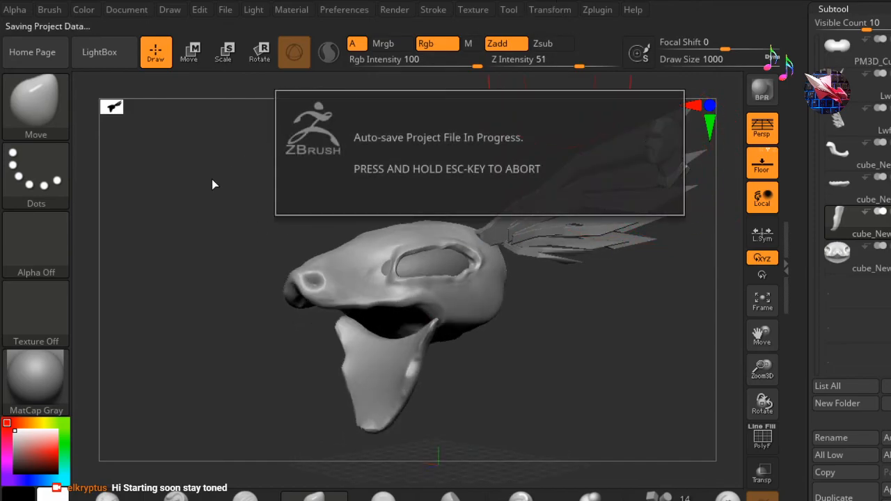
pyautogui.moveTo(177, 322); pyautogui.dragTo(180, 335)
pyautogui.moveTo(249, 253)
pyautogui.mouseDown()
pyautogui.moveTo(240, 251)
pyautogui.moveTo(249, 256)
pyautogui.mouseUp()
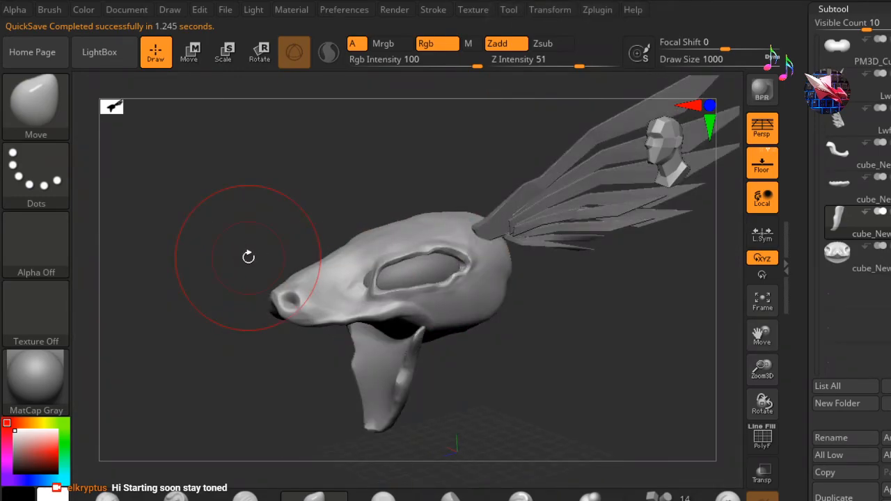